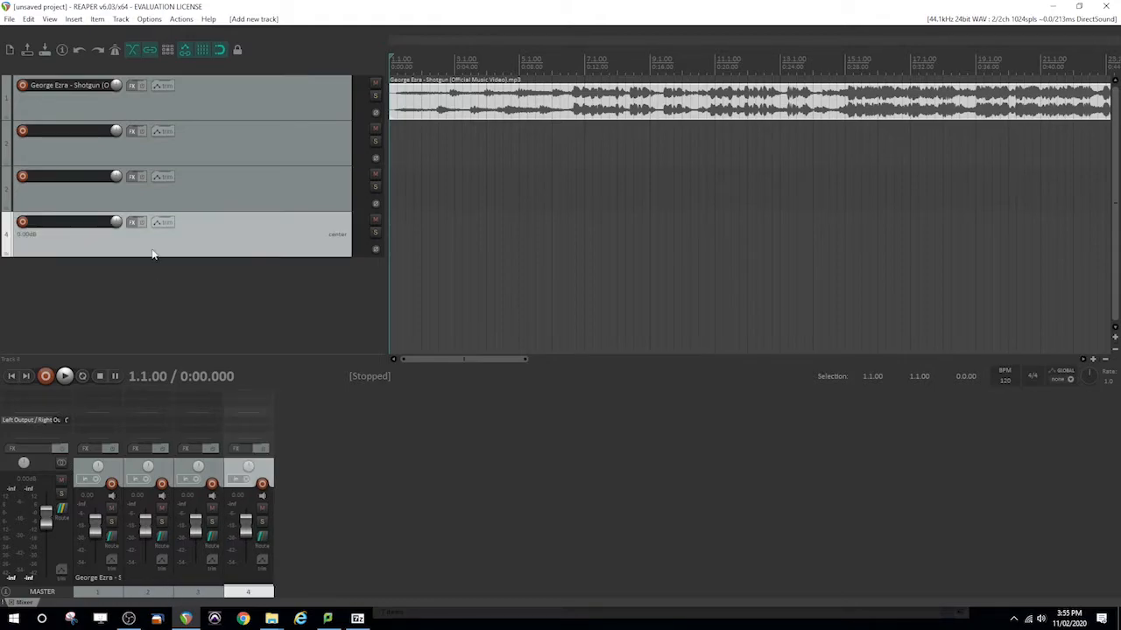
# Step: Name the three empty tracks below the song track Intro, Verse and Chorus
pyautogui.doubleClick(69, 131)
pyautogui.write('Int')
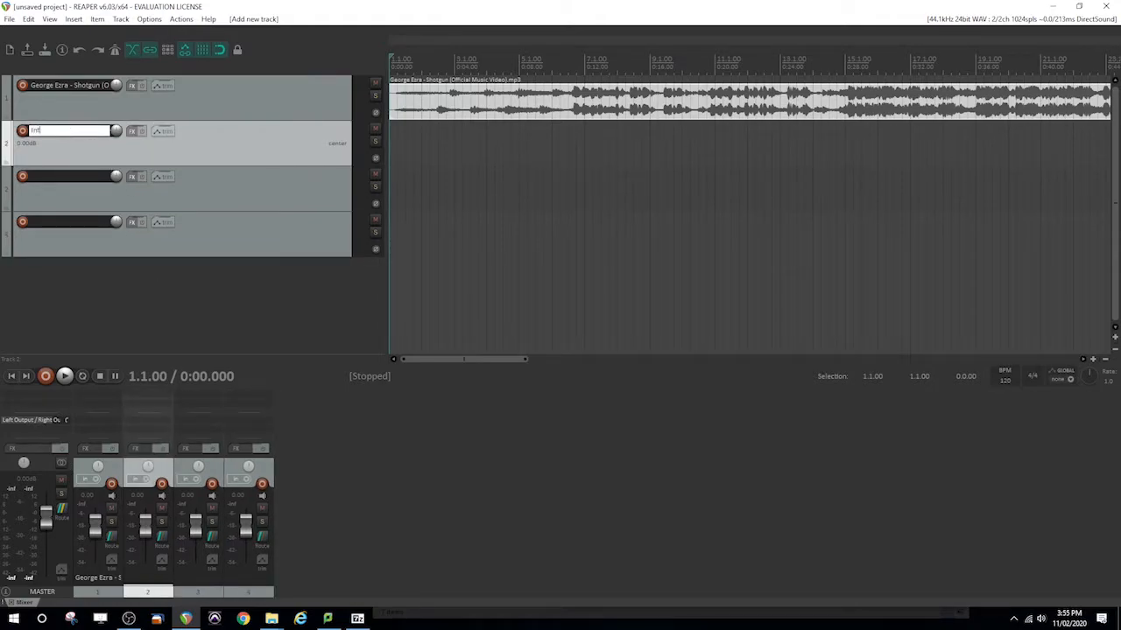
pyautogui.press('Return')
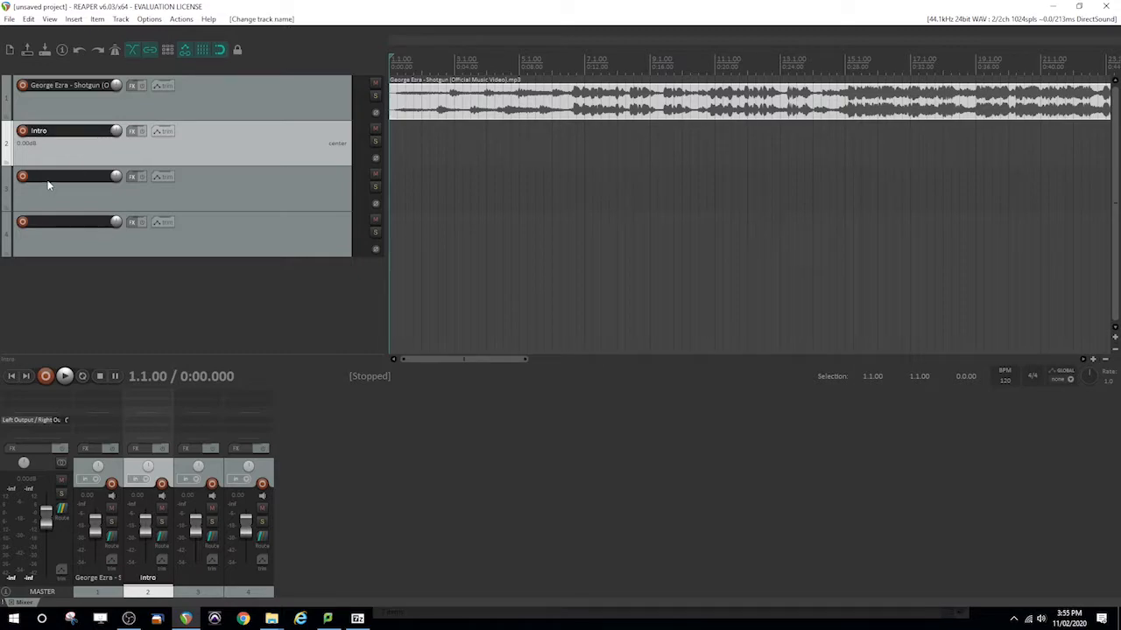
pyautogui.doubleClick(69, 176)
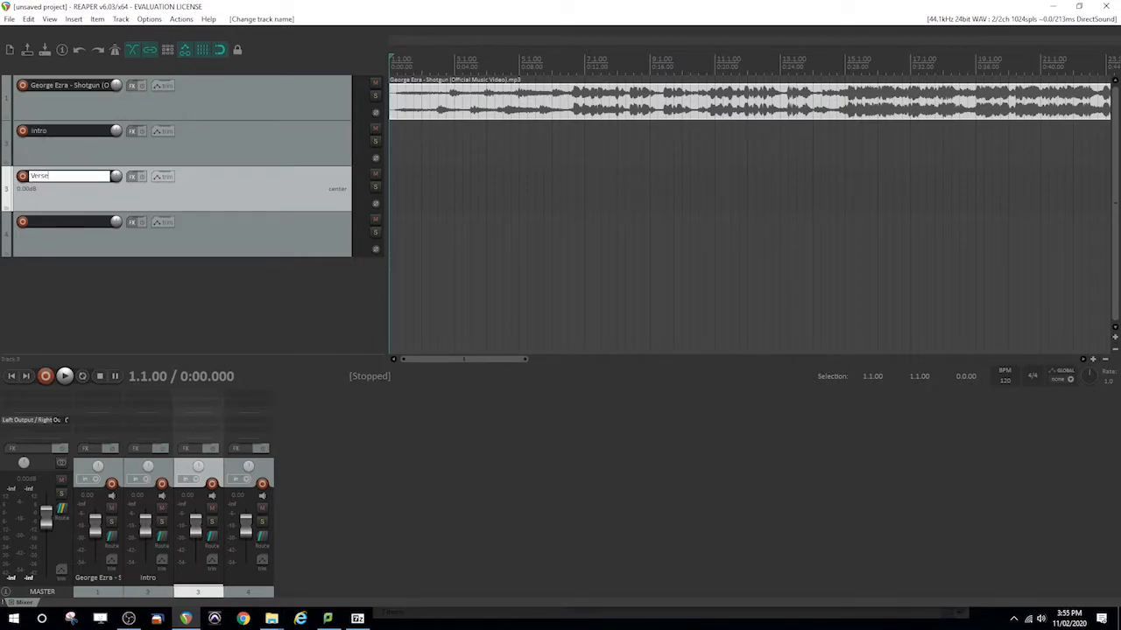
pyautogui.press('Return')
pyautogui.doubleClick(60, 223)
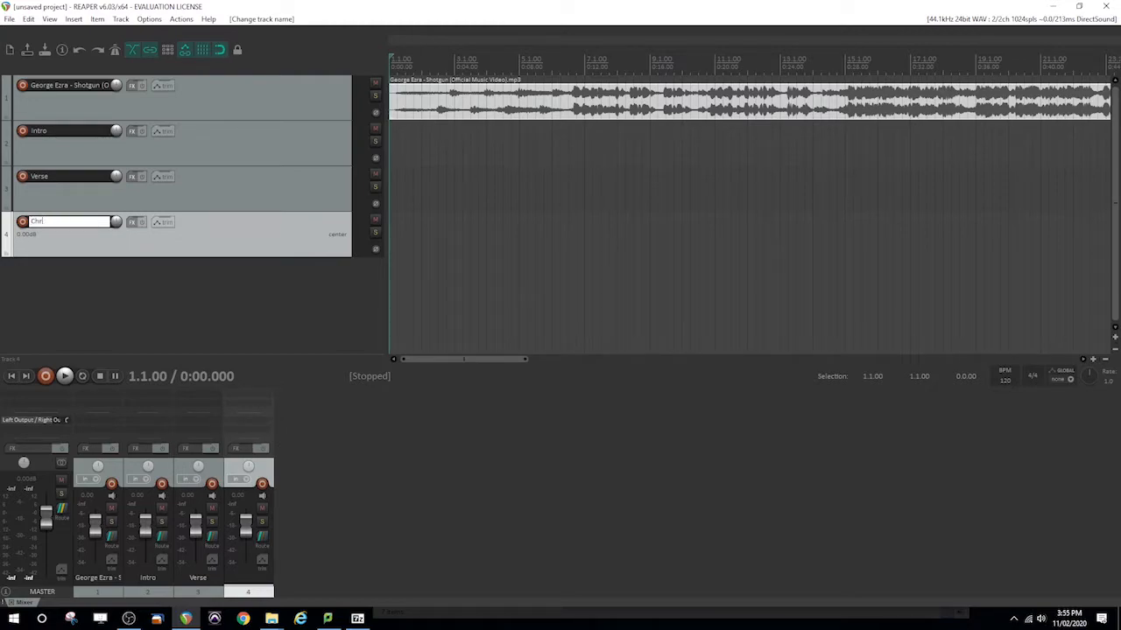
pyautogui.write('Chorus')
pyautogui.press('Return')
# Step: Set all four tracks to random colors, then deselect them
pyautogui.click(234, 101)
pyautogui.click(224, 234)
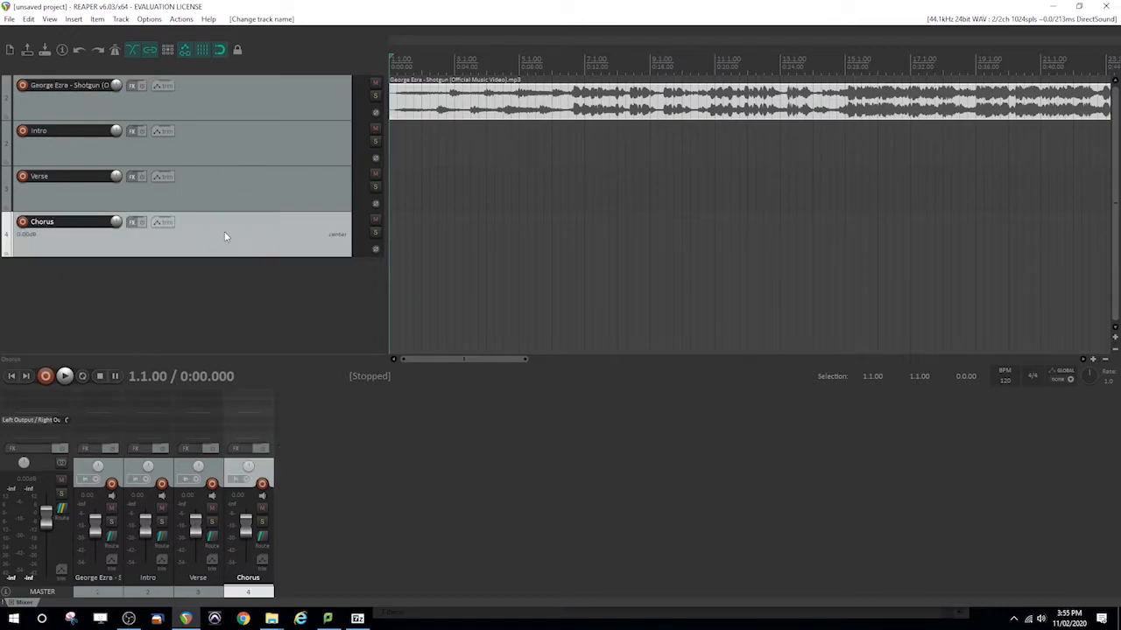
pyautogui.keyDown('shift'); pyautogui.click(230, 109); pyautogui.keyUp('shift')
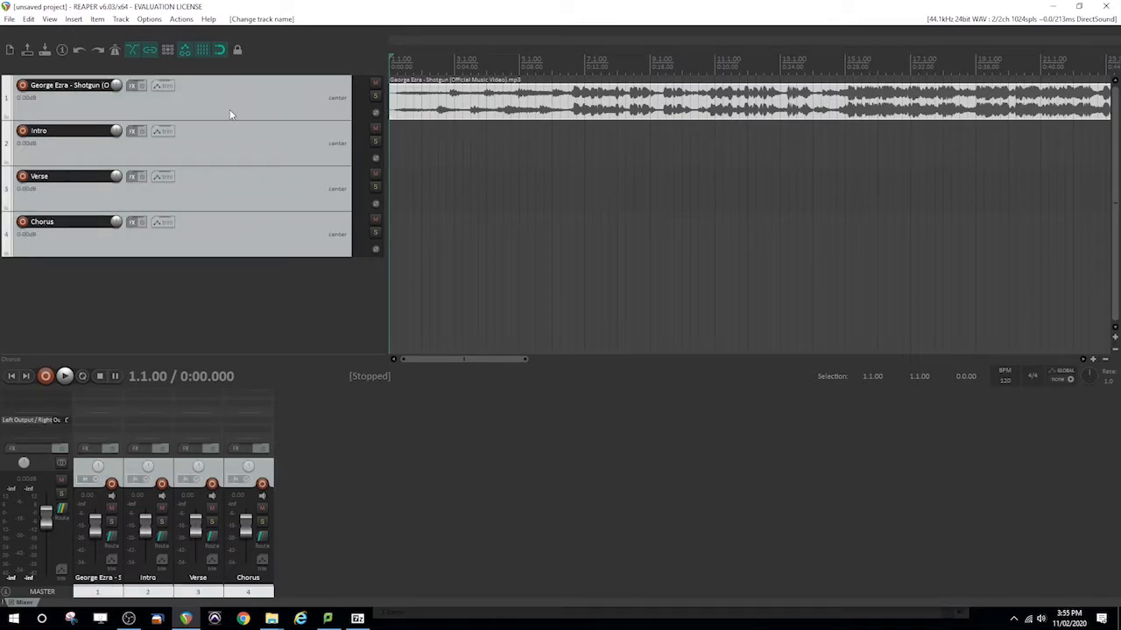
pyautogui.rightClick(230, 110)
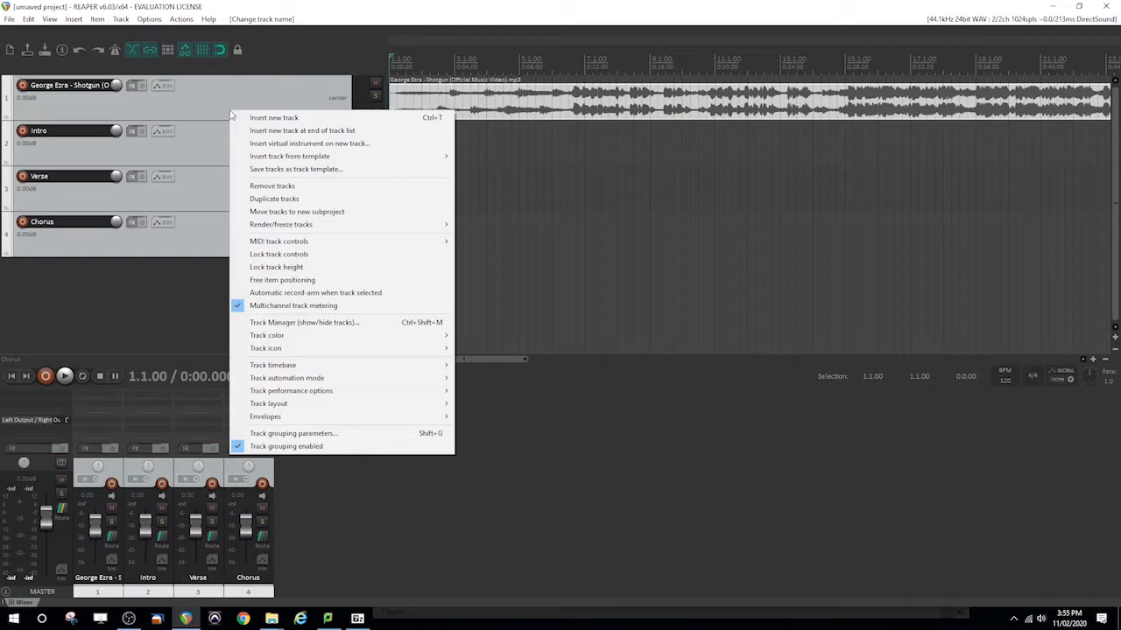
pyautogui.moveTo(307, 338)
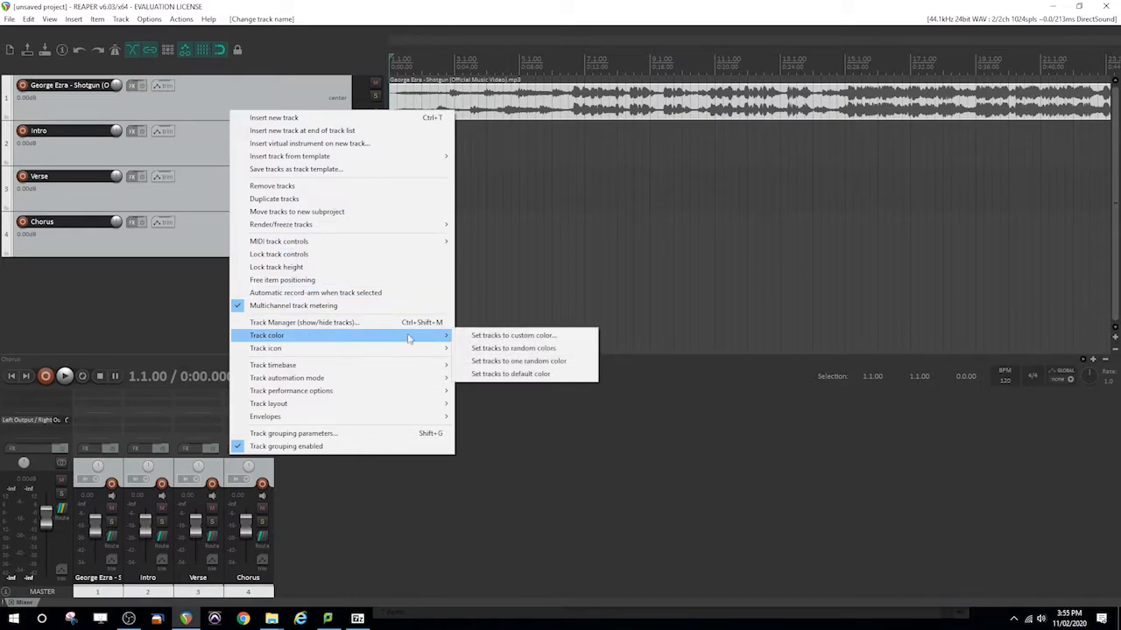
pyautogui.click(480, 351)
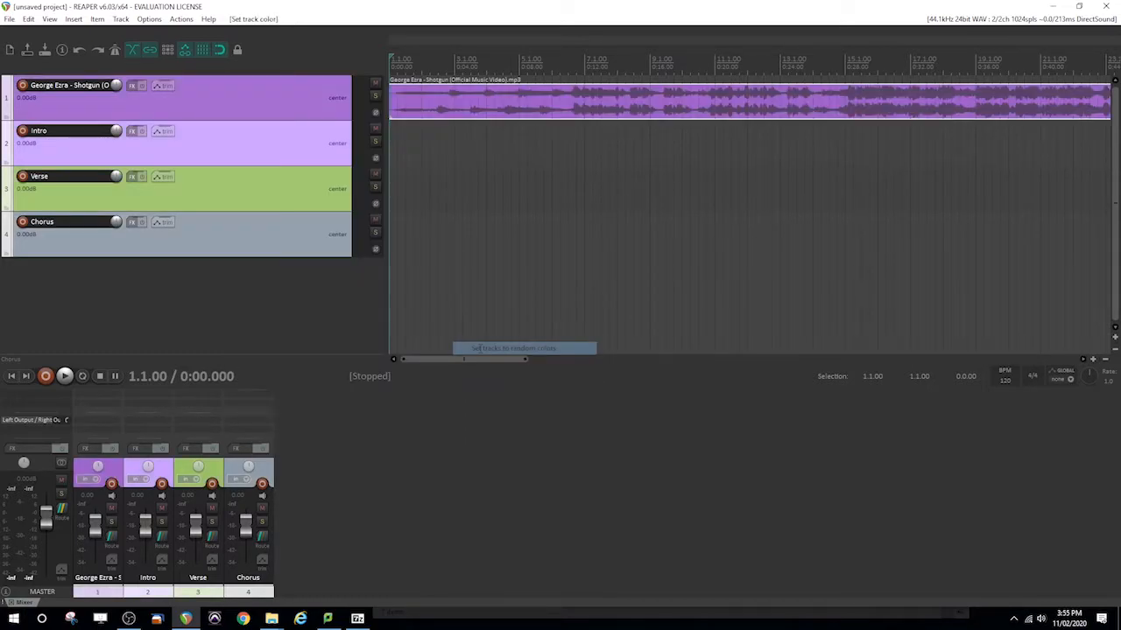
pyautogui.click(233, 283)
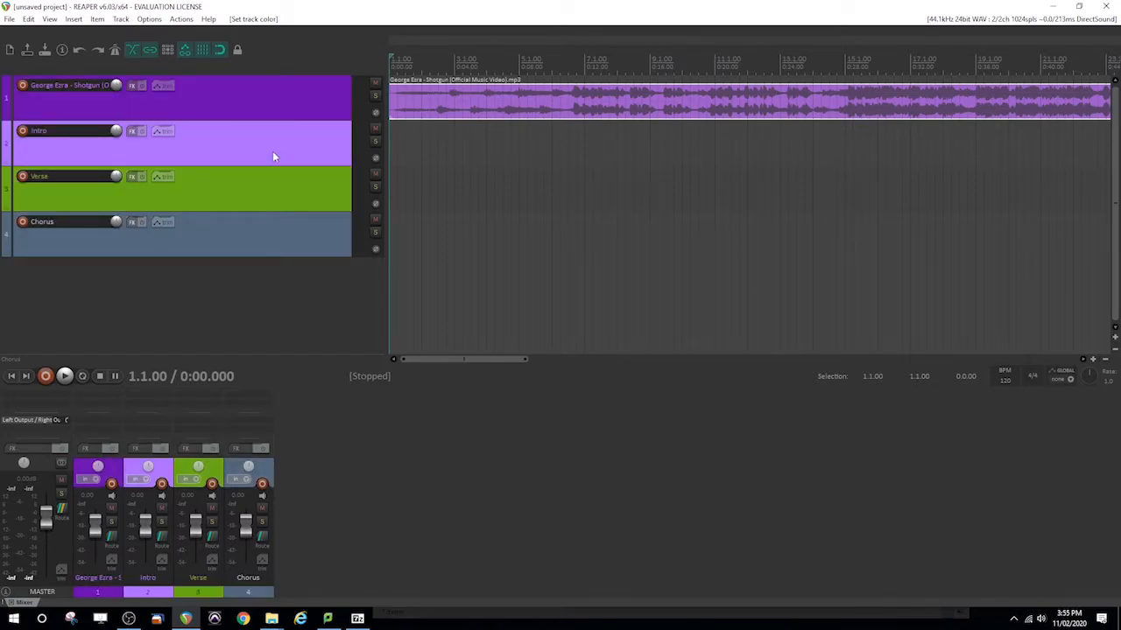
# Step: Play the song from the beginning, listening for where the intro ends
pyautogui.click(396, 63)
pyautogui.press('Home')
pyautogui.press('space')
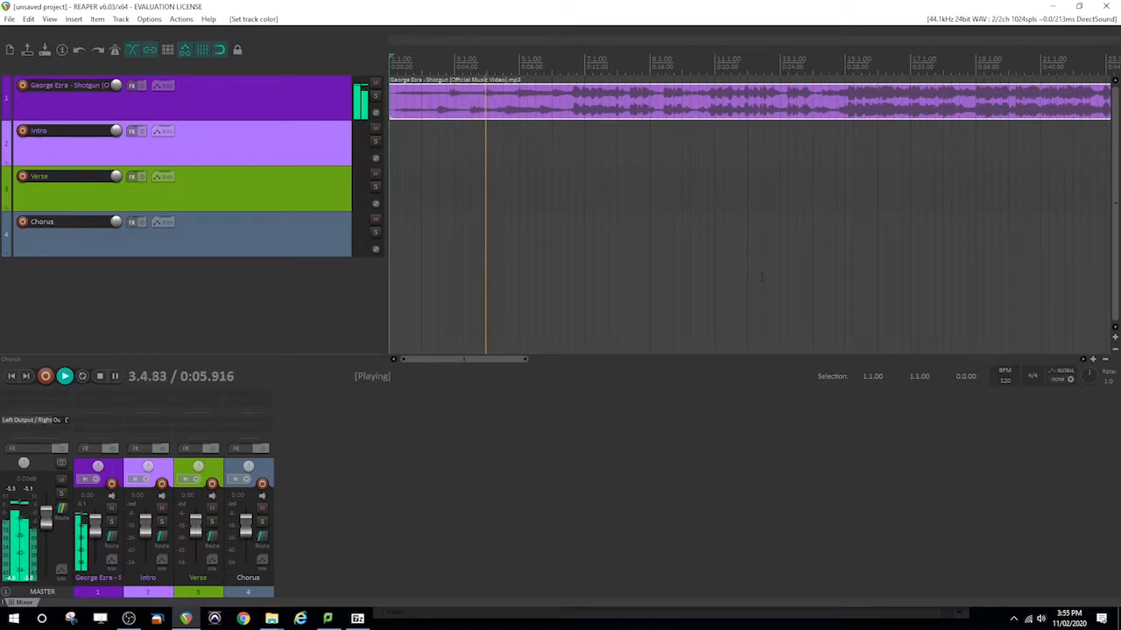
pyautogui.scroll(-2, 761, 279)
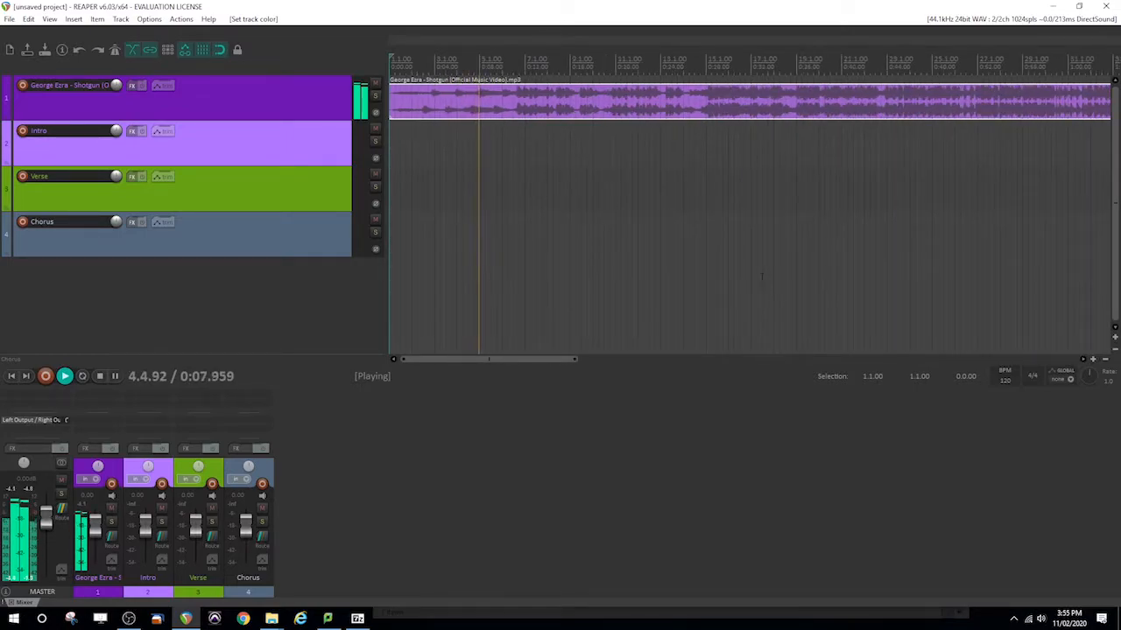
pyautogui.scroll(-1, 761, 278)
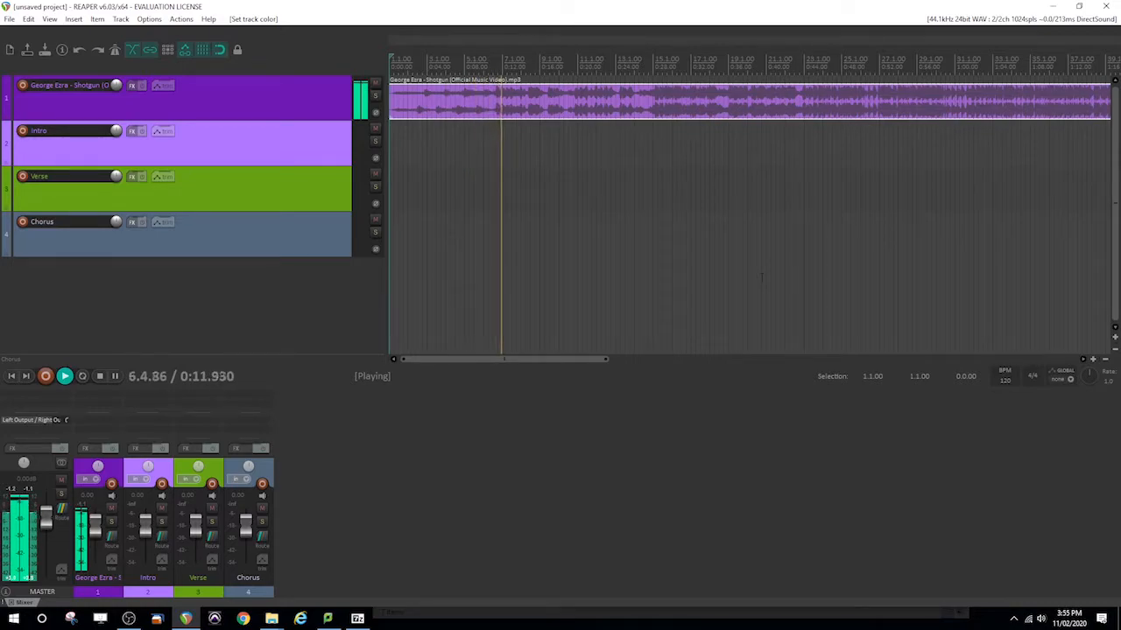
pyautogui.press('space')
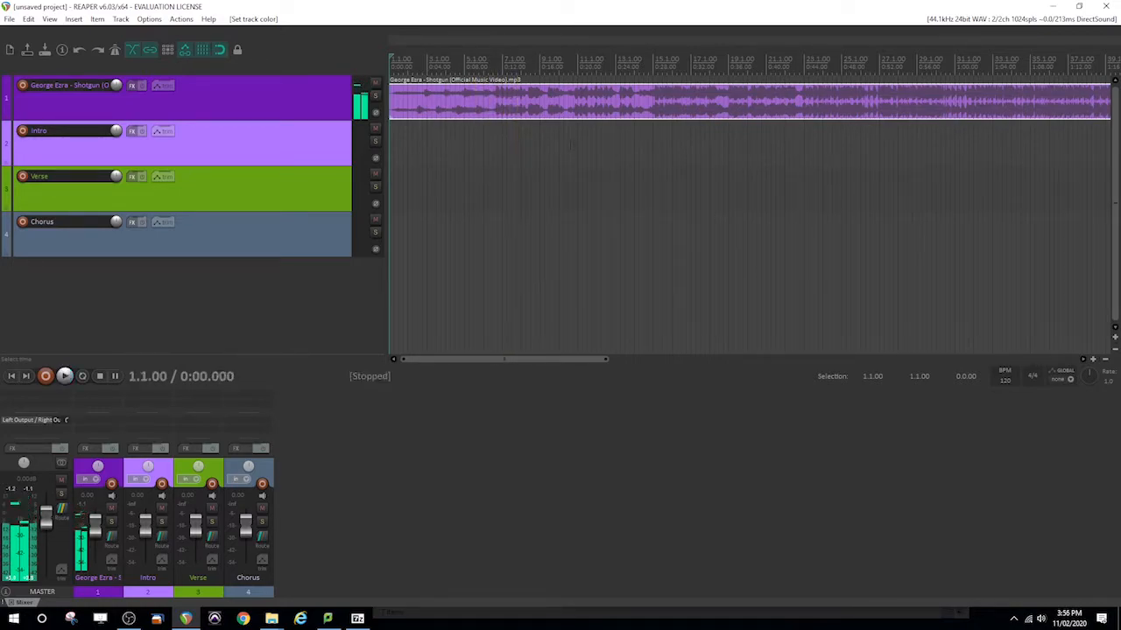
# Step: Place the edit cursor at 0:11.000, near the end of the intro, and play the song briefly from there
pyautogui.click(493, 66)
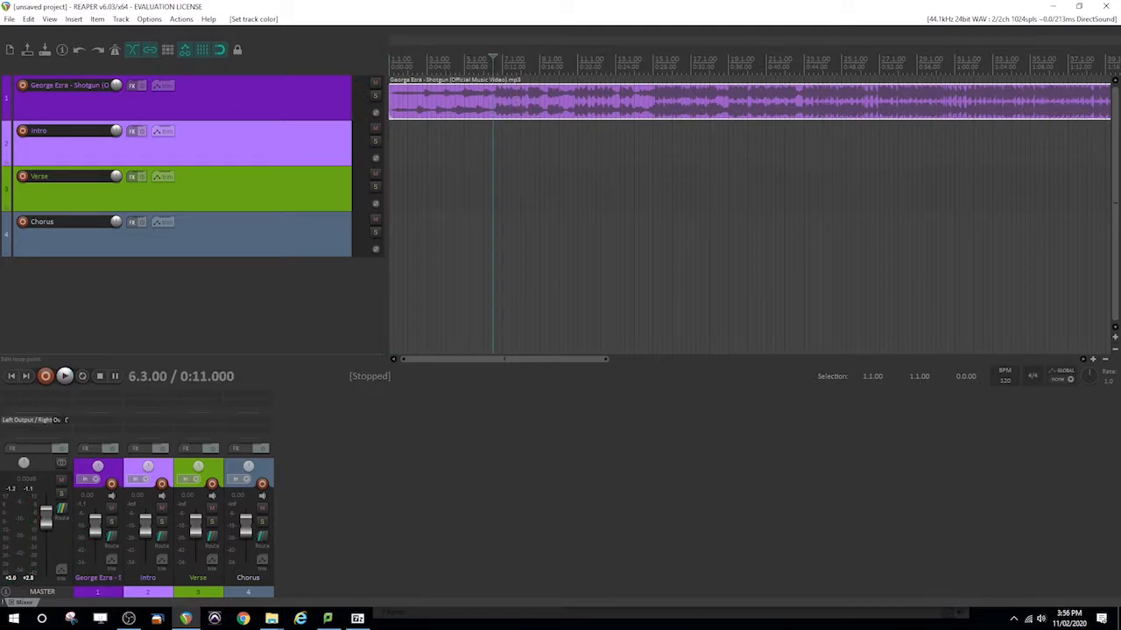
pyautogui.click(1092, 360)
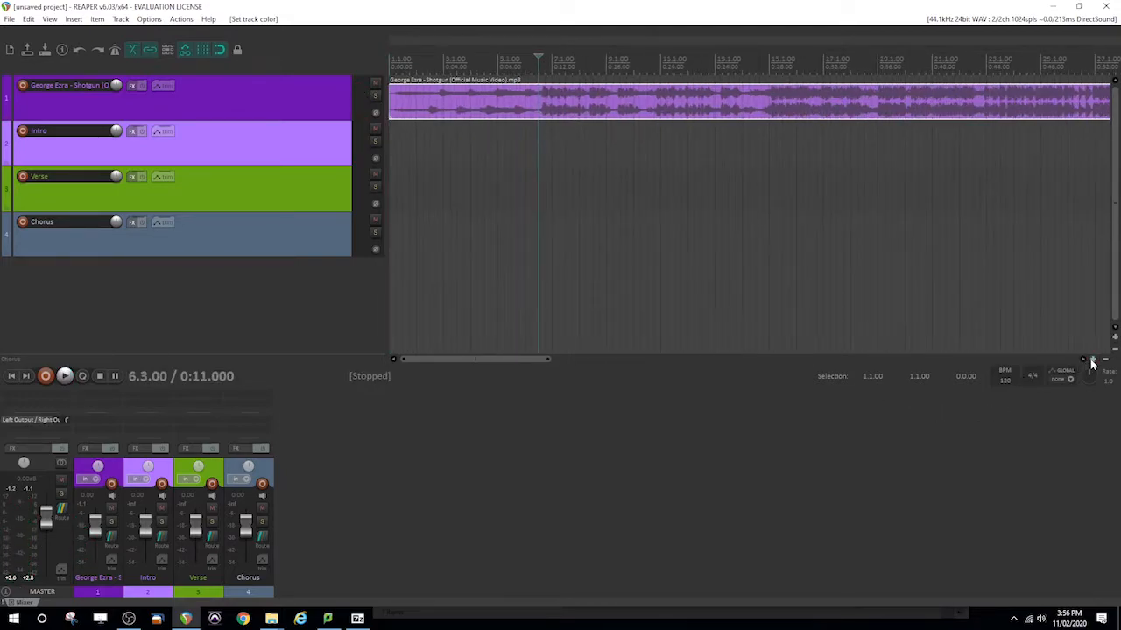
pyautogui.press('space')
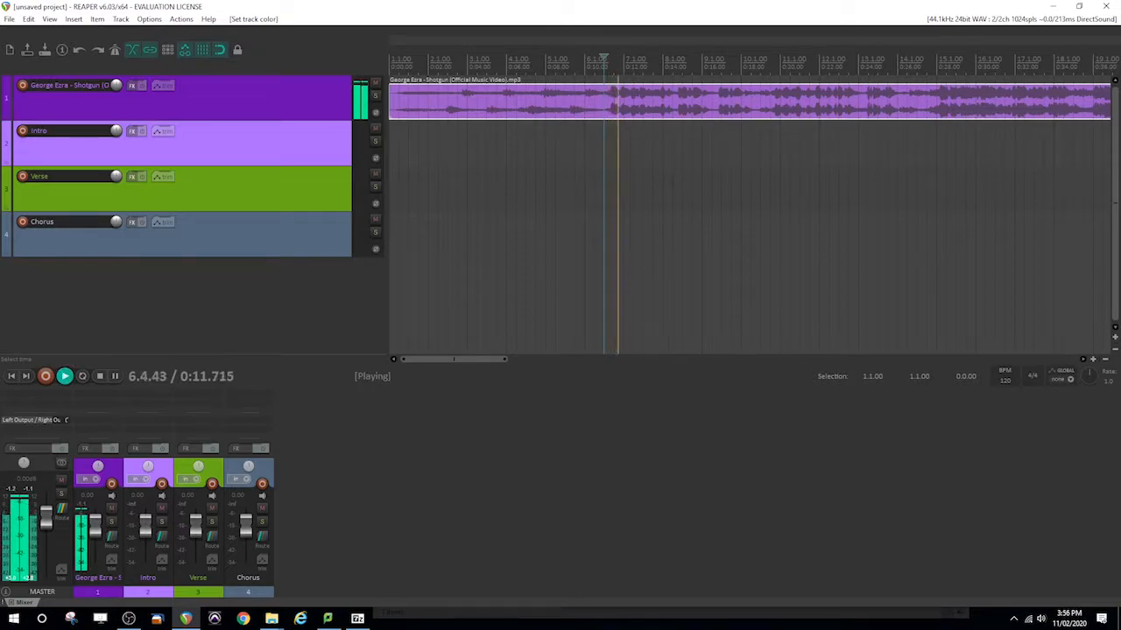
pyautogui.press('space')
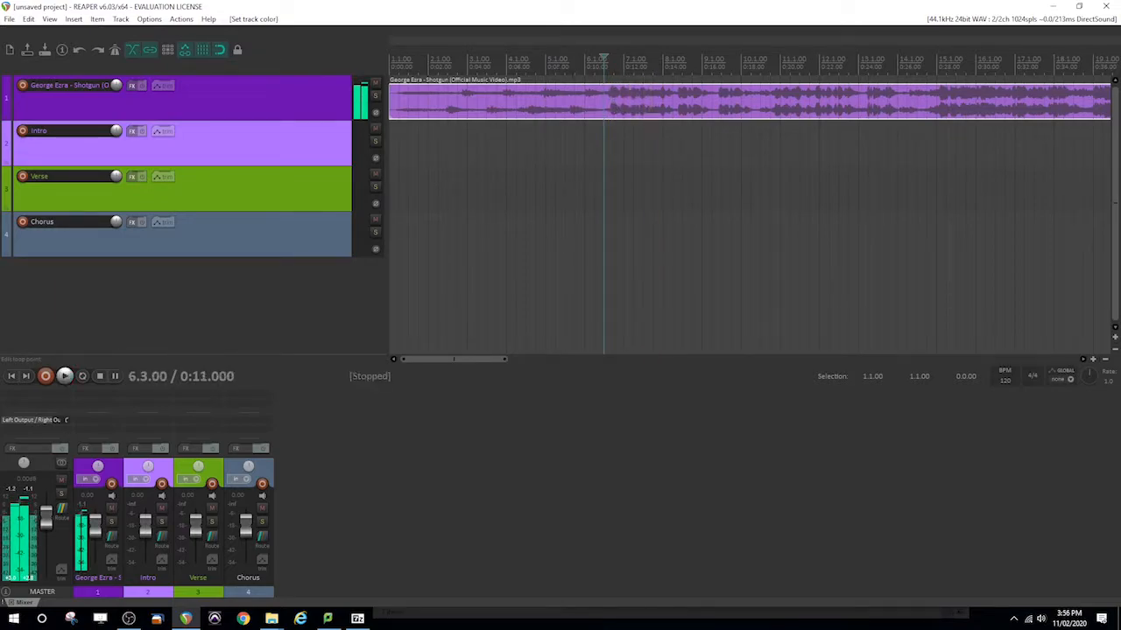
# Step: Fine-position the edit cursor at 0:11.349, where the waveform gets louder, and check the spot by playing it
pyautogui.click(564, 122)
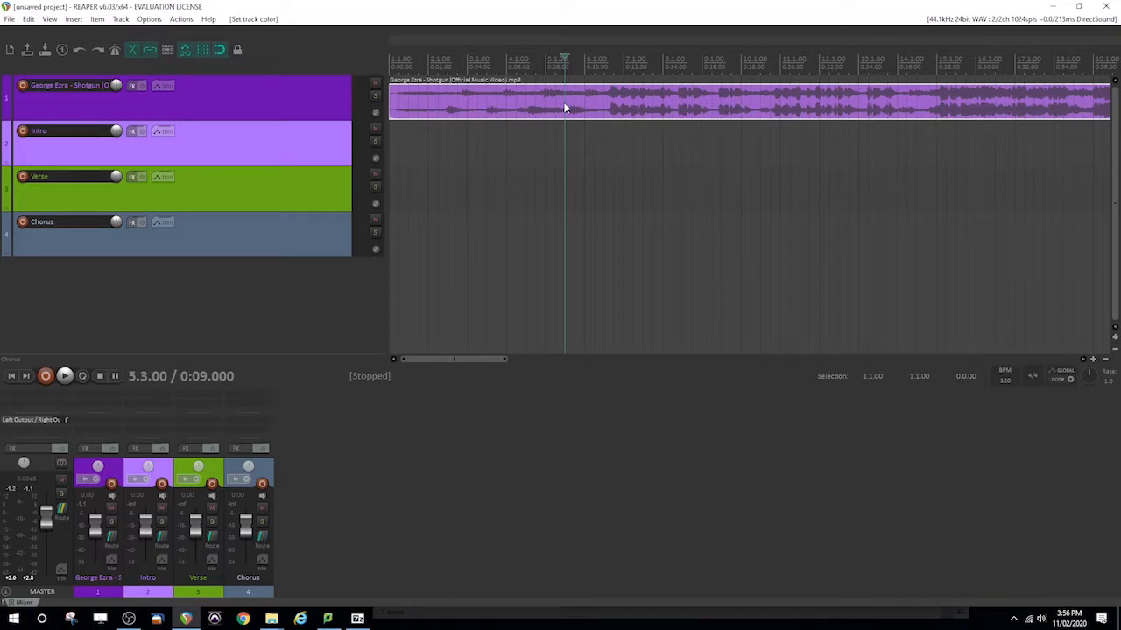
pyautogui.click(602, 108)
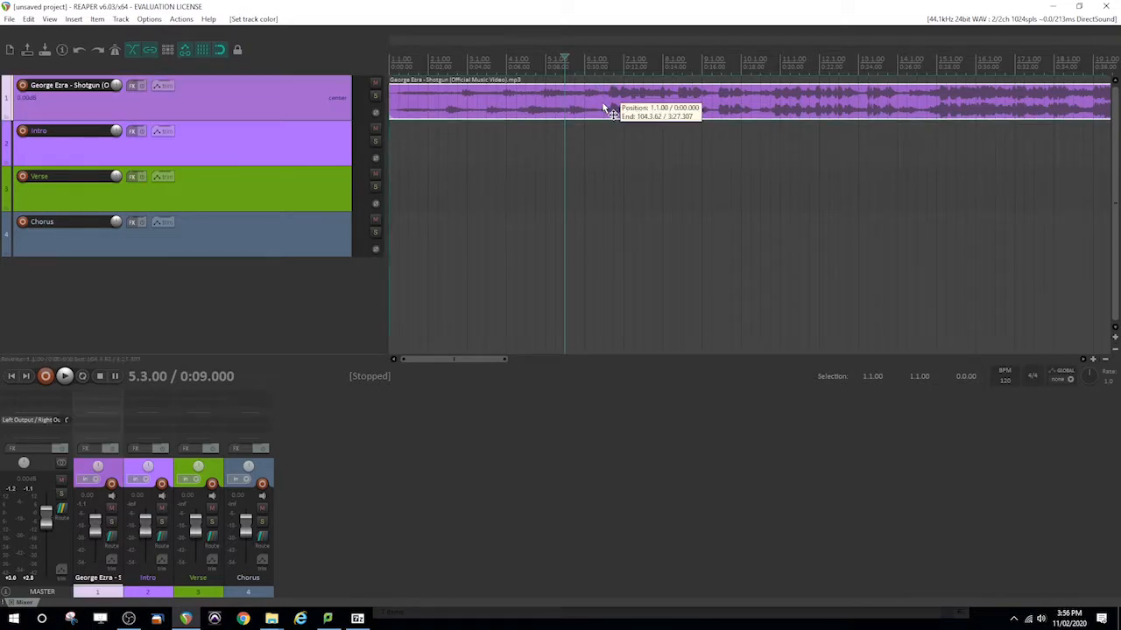
pyautogui.click(603, 108)
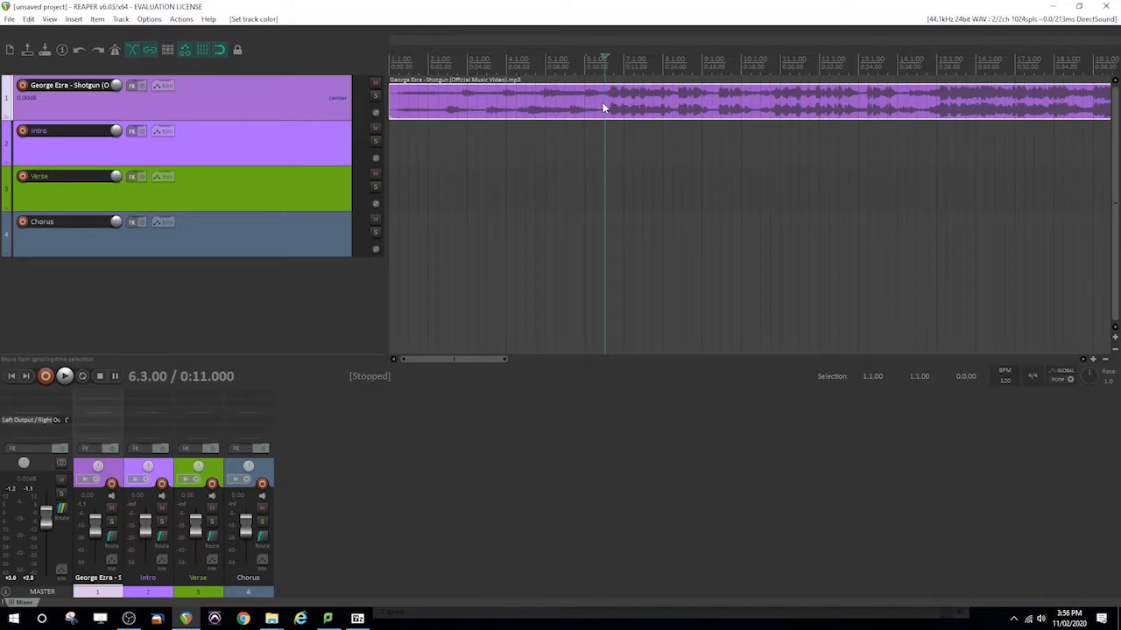
pyautogui.press('Right')
pyautogui.press('Right')
pyautogui.press('Right')
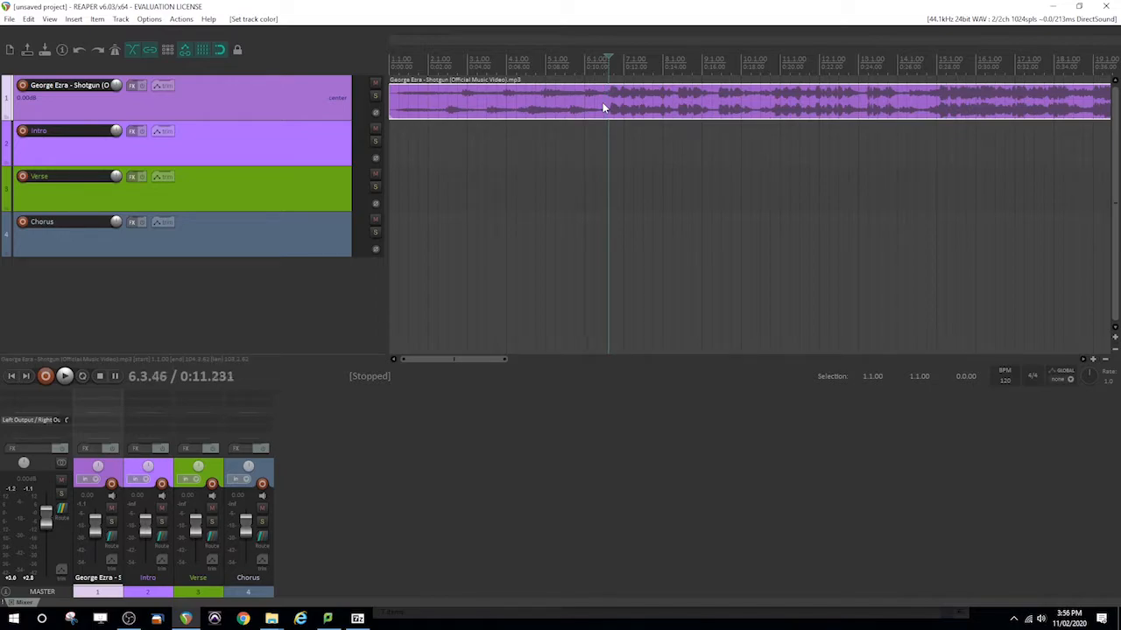
pyautogui.press('Right')
pyautogui.press('Right')
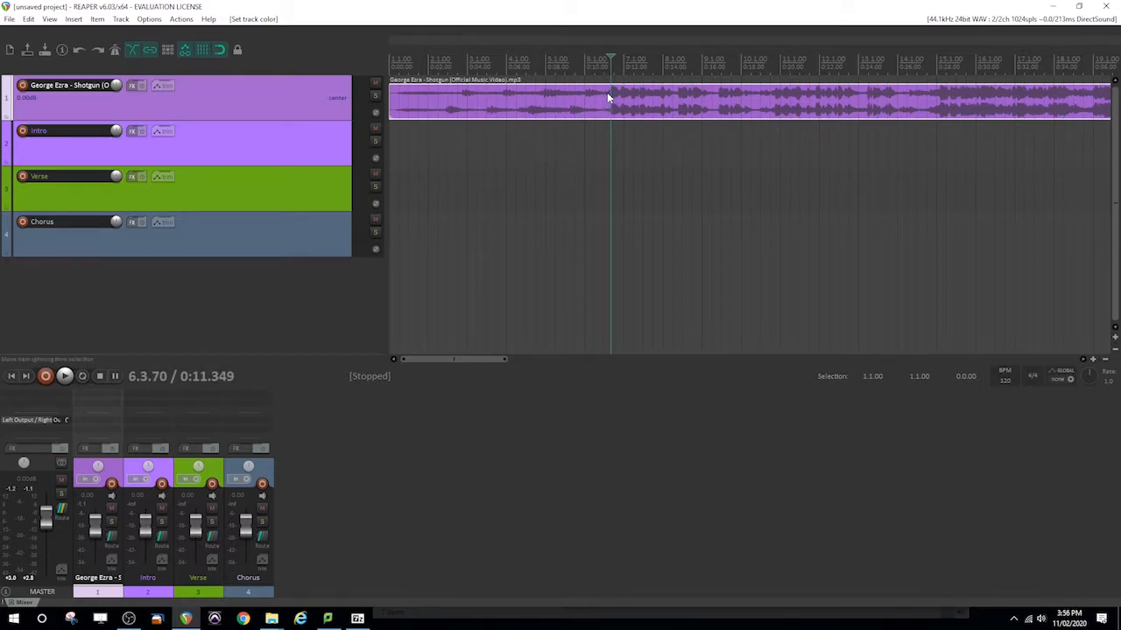
pyautogui.press('space')
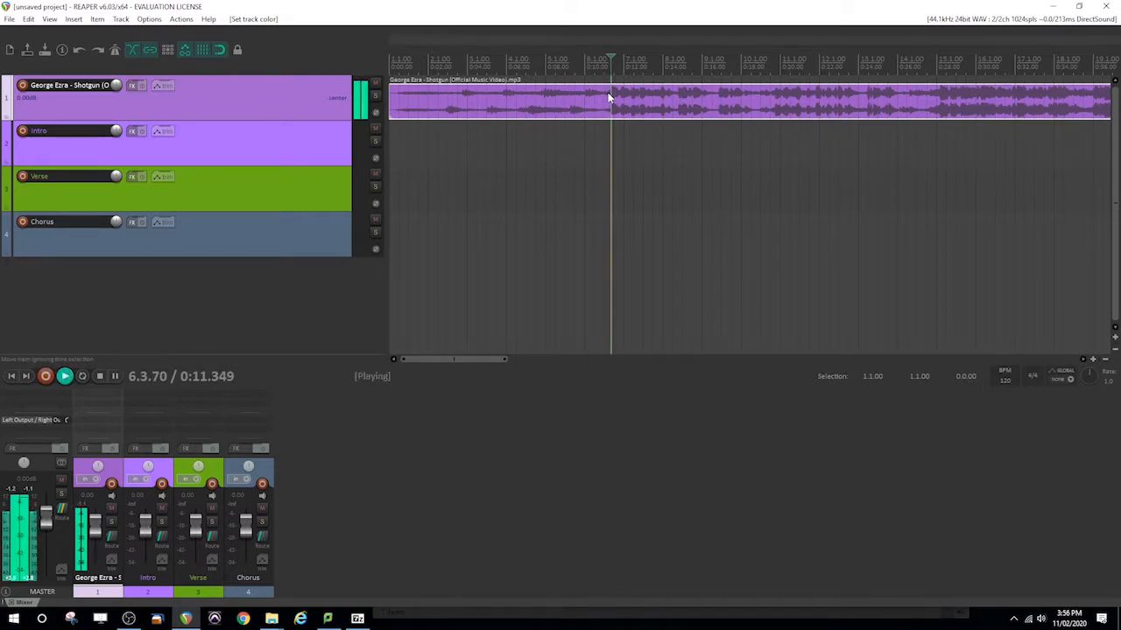
pyautogui.press('space')
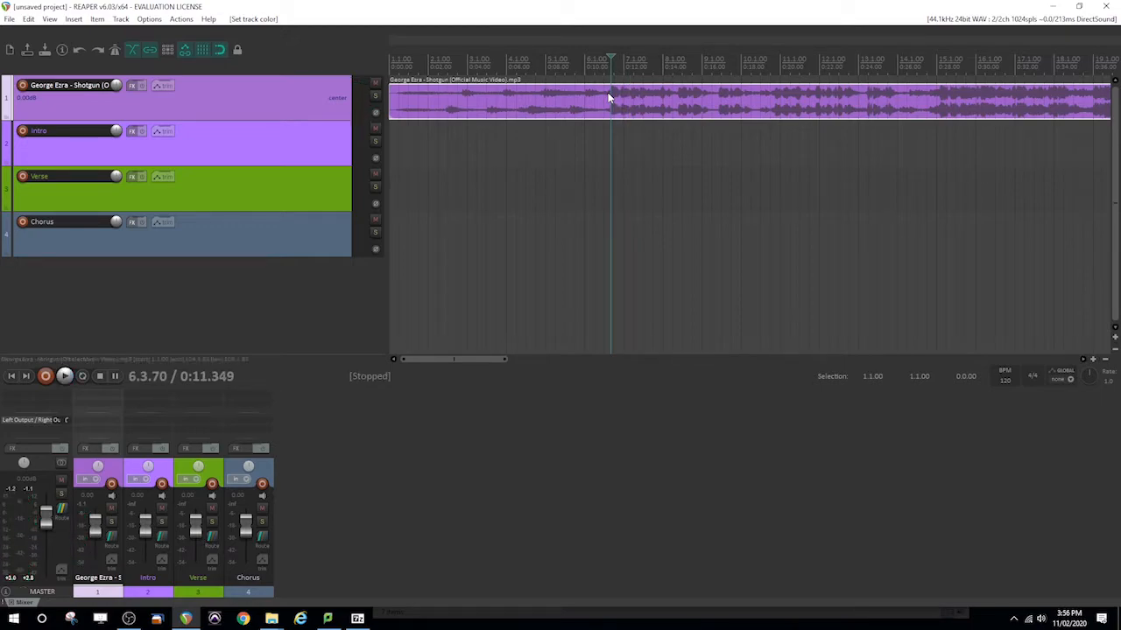
# Step: Split the song item at the edit cursor and move its first part onto the Intro track, keeping its start time
pyautogui.press('s')
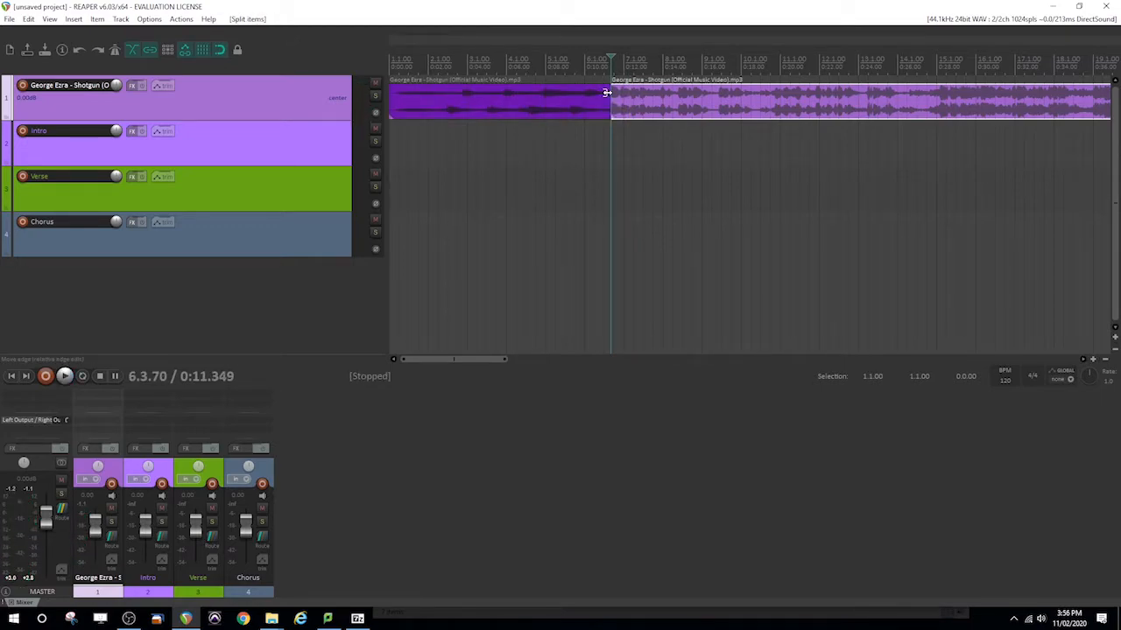
pyautogui.click(504, 106)
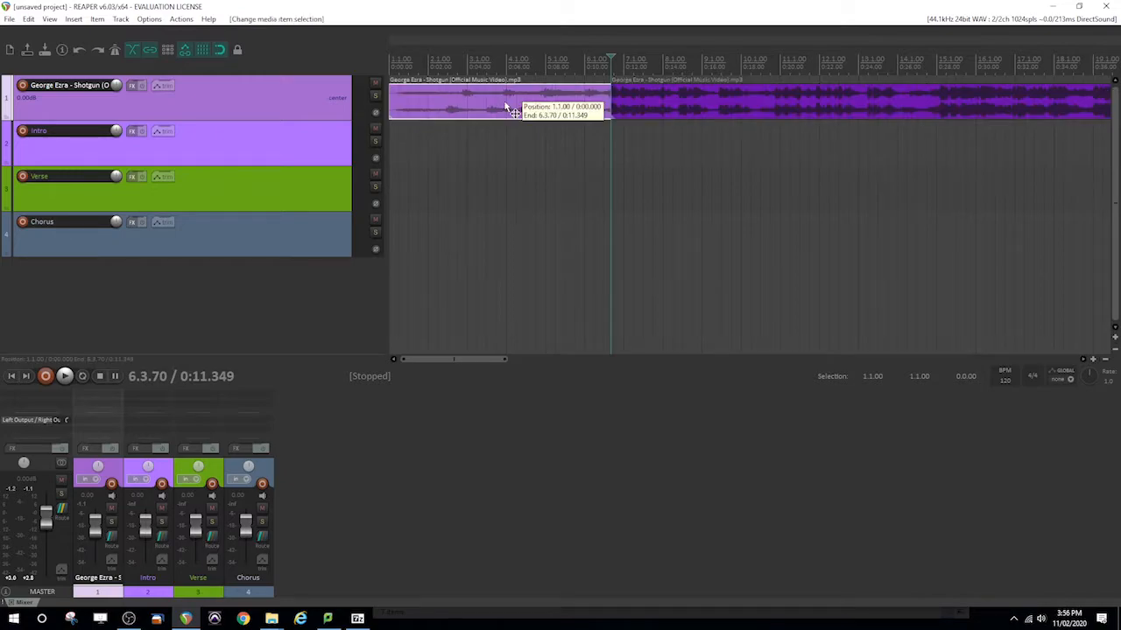
pyautogui.moveTo(504, 106); pyautogui.dragTo(508, 149)
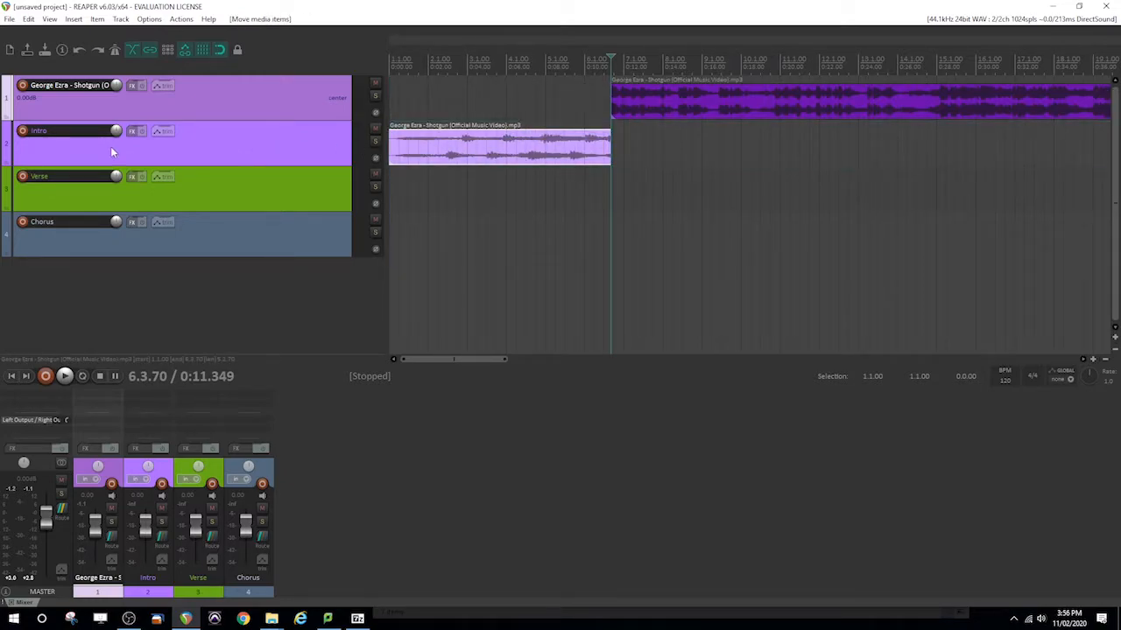
# Step: Play the remaining song to find the end of the next section and place the edit cursor at 0:28.000
pyautogui.press('space')
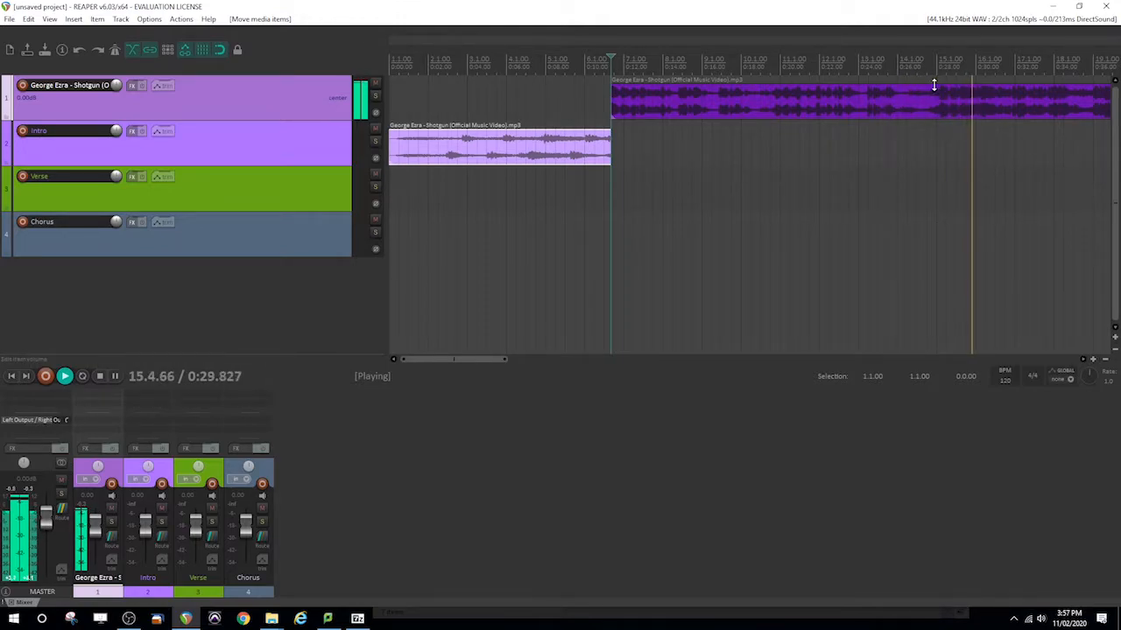
pyautogui.press('space')
pyautogui.click(926, 59)
pyautogui.click(936, 103)
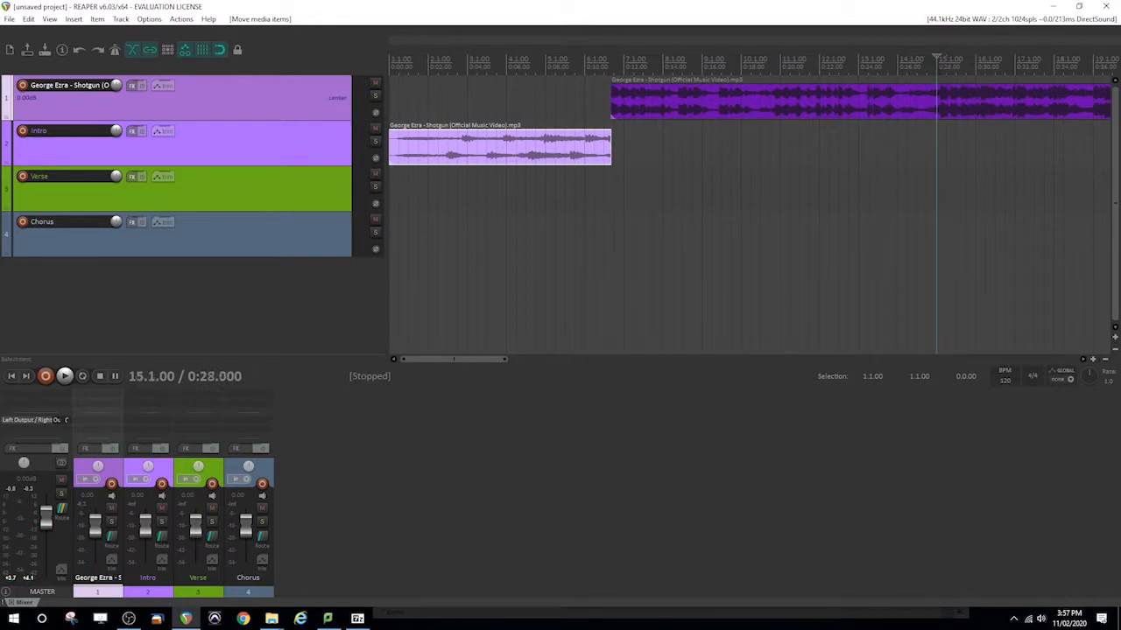
# Step: Fine-position the edit cursor at 0:28.193, where the waveform gets louder, and check the spot by playing it
pyautogui.click(933, 96)
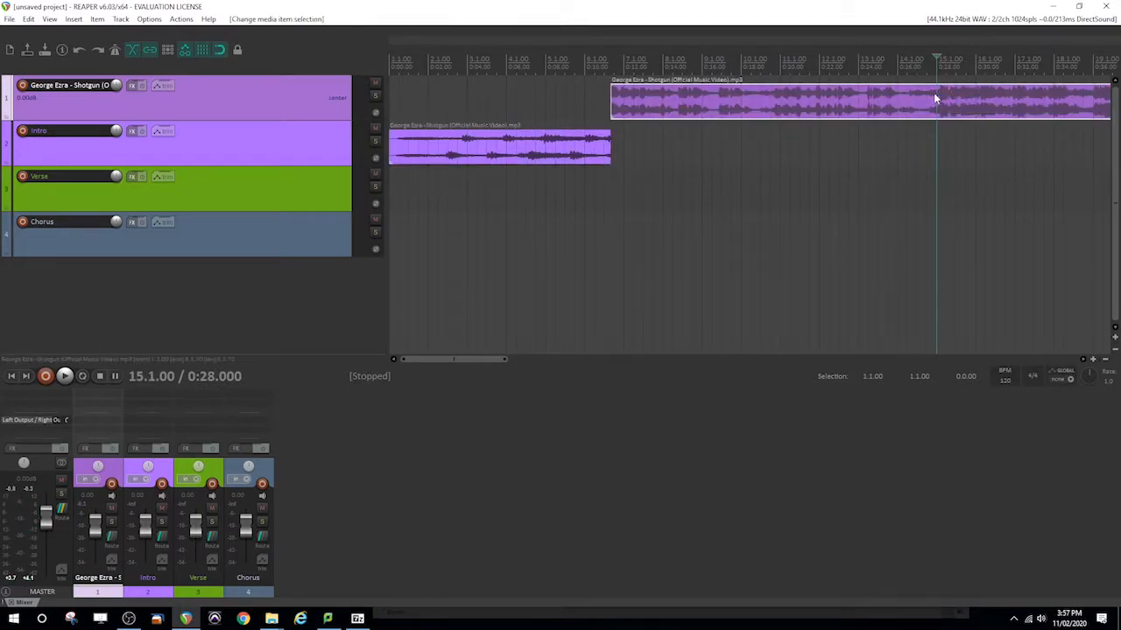
pyautogui.press('Right')
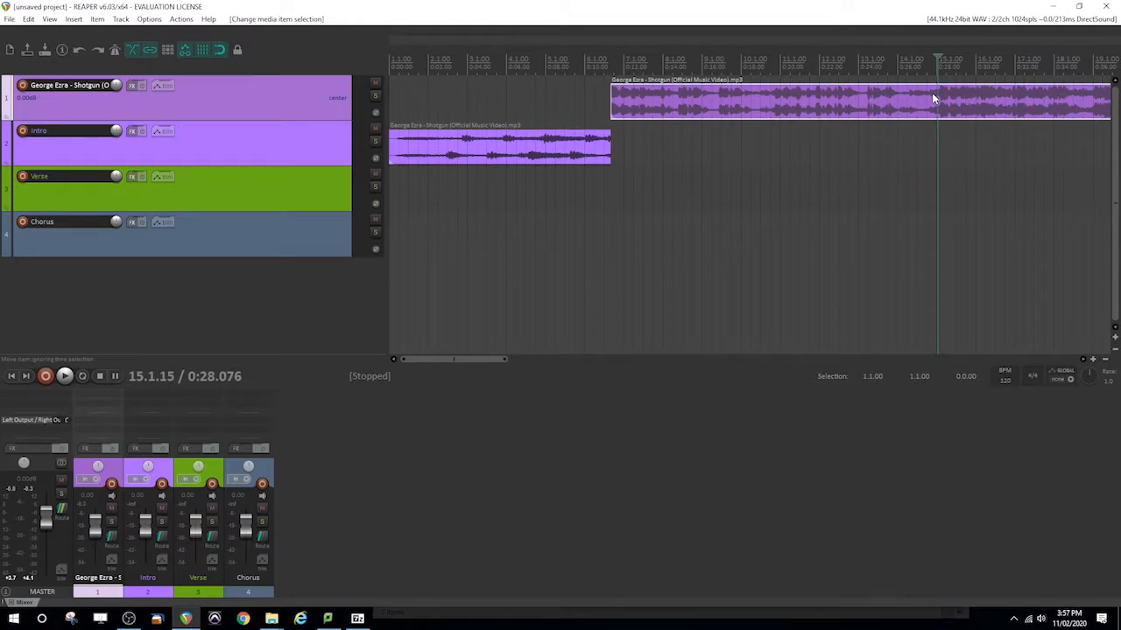
pyautogui.press('Right')
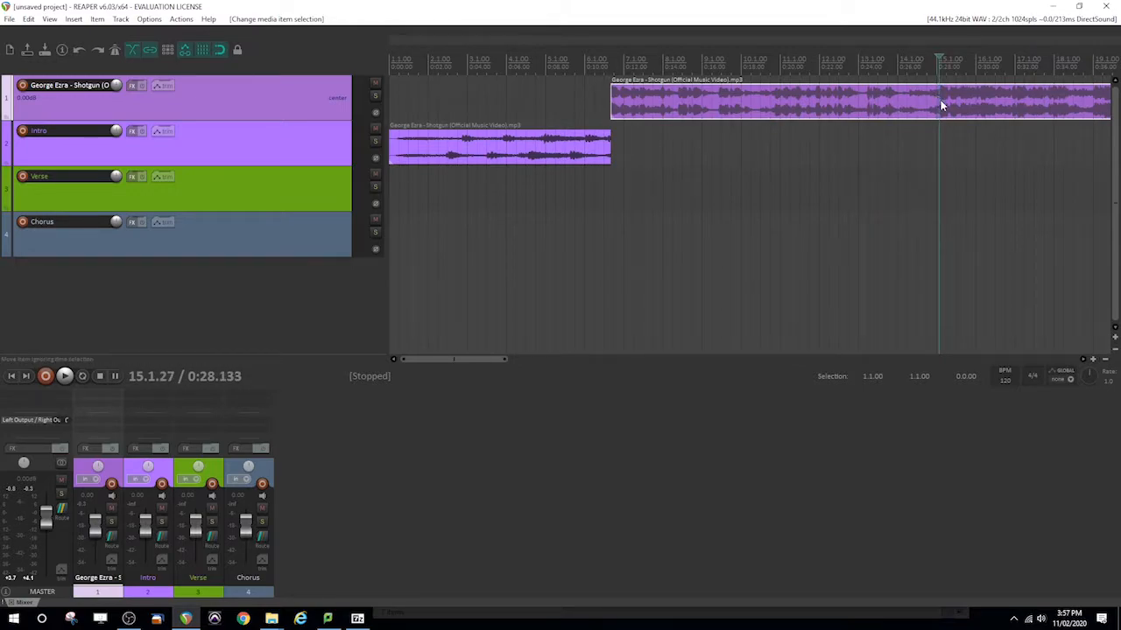
pyautogui.scroll(9, 1078, 368)
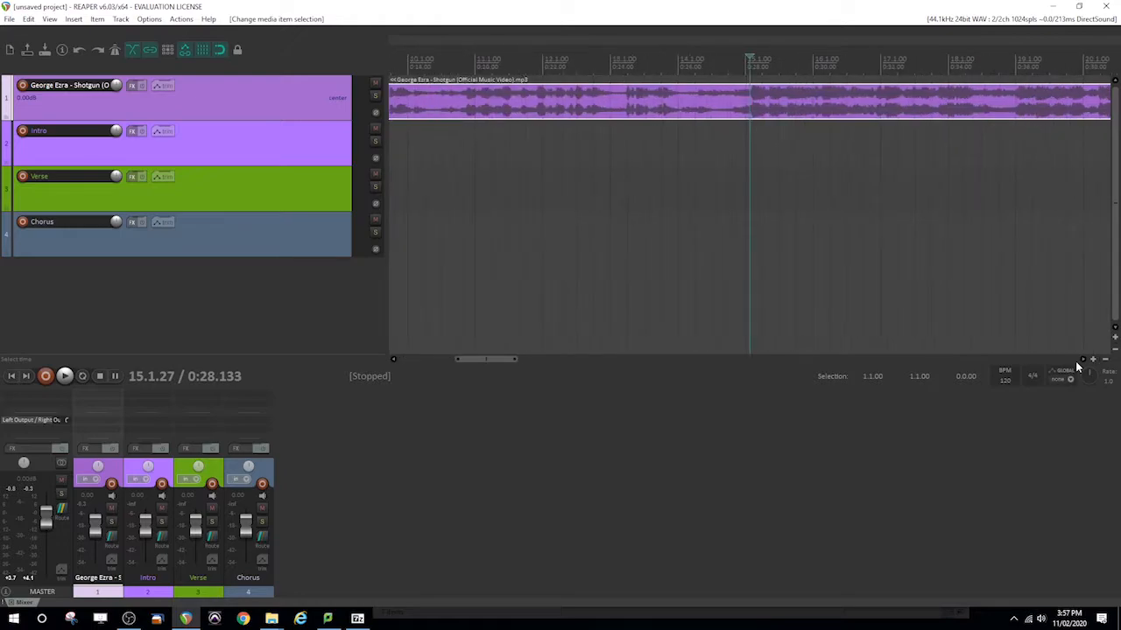
pyautogui.scroll(4, 1078, 368)
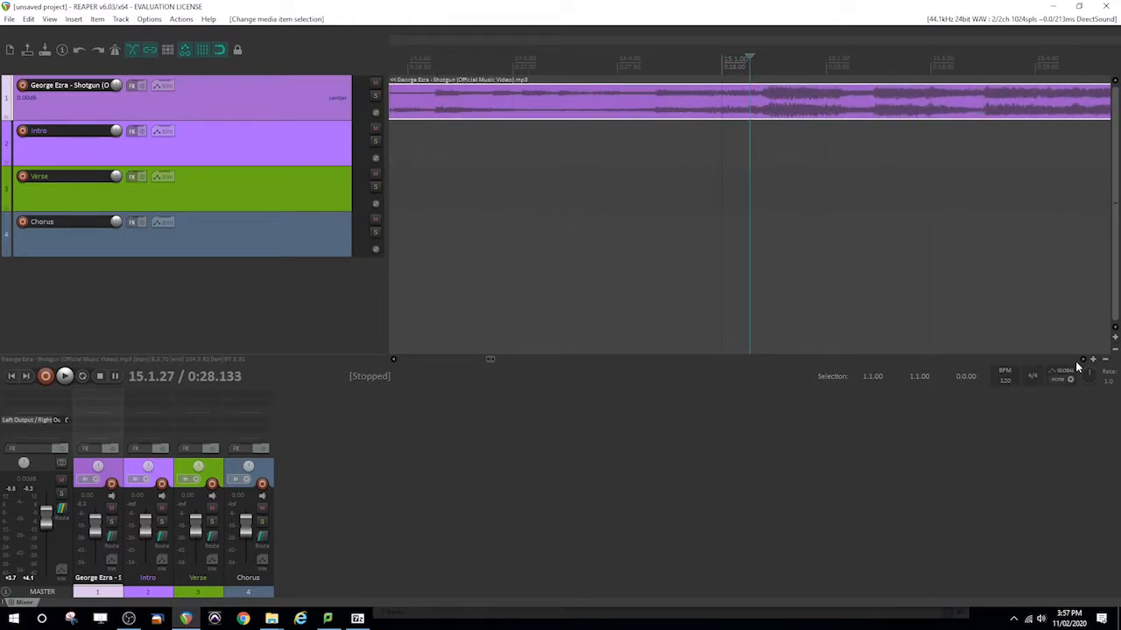
pyautogui.scroll(3, 1078, 368)
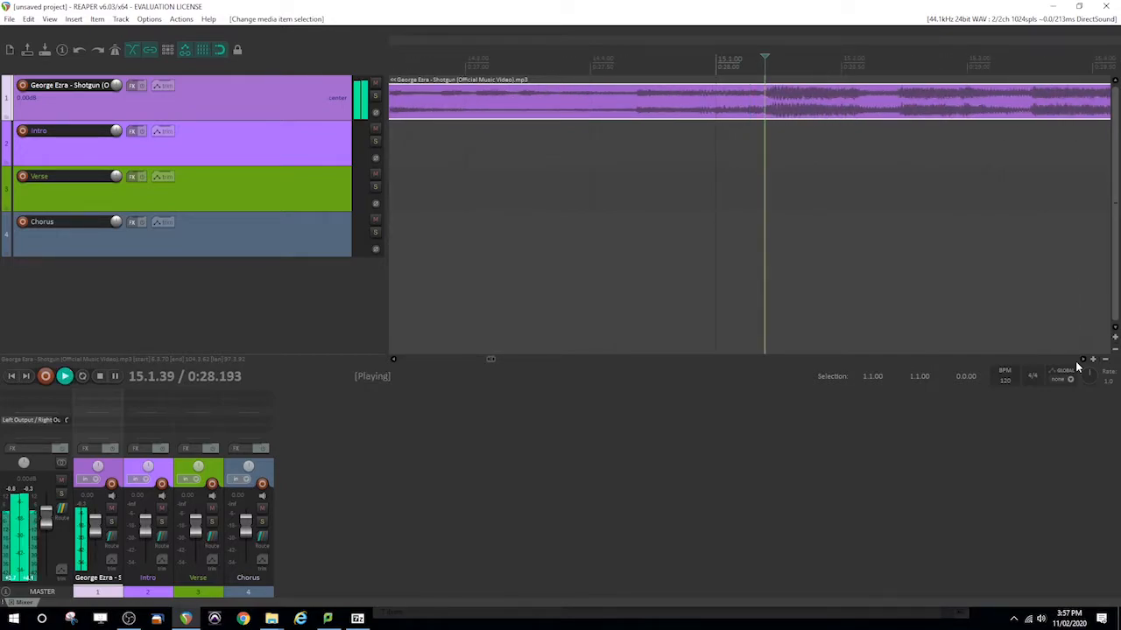
# Step: Split the song item at 0:28.193 and move the part before the split onto the Verse track, keeping its start time
pyautogui.press('s')
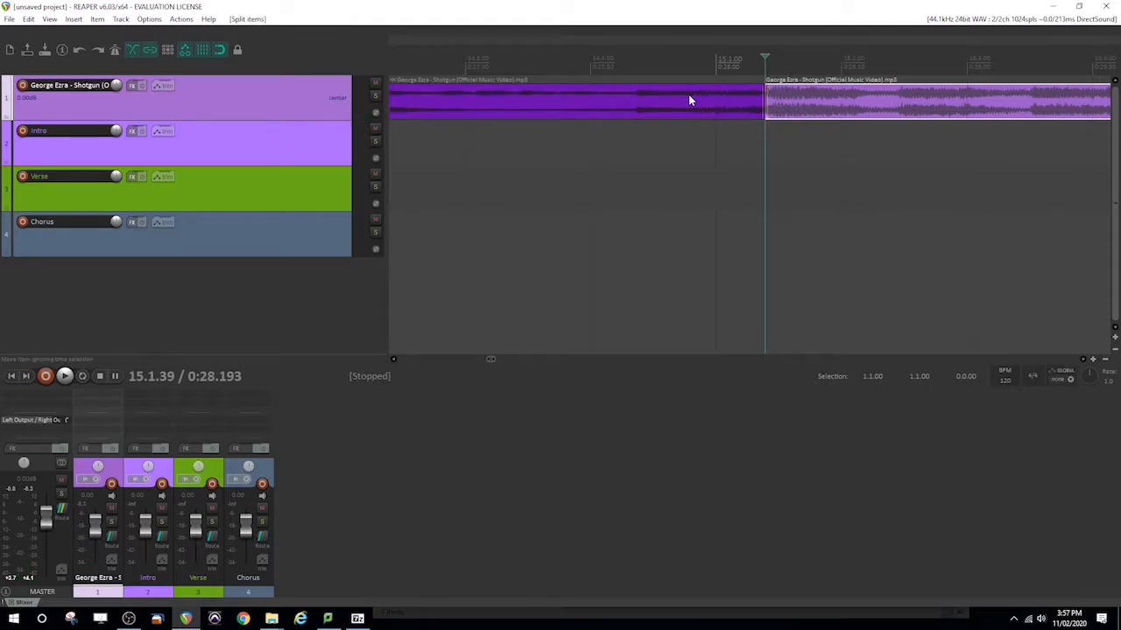
pyautogui.click(540, 102)
pyautogui.moveTo(455, 106); pyautogui.dragTo(454, 180)
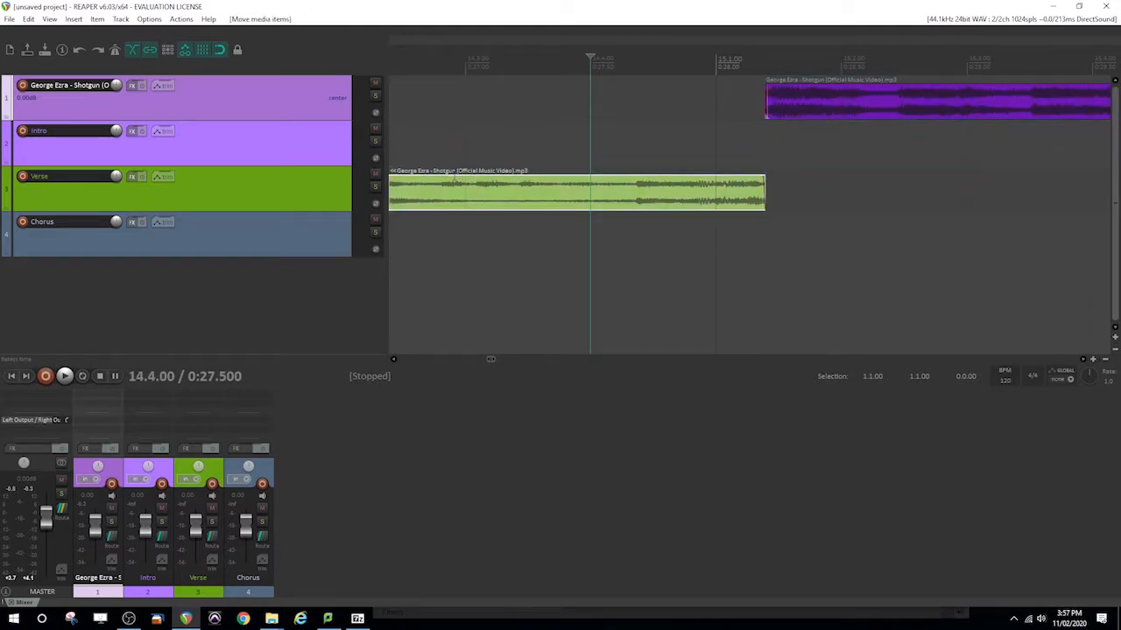
# Step: Rename the take of the item on the Verse track as Verse 1 in its item properties
pyautogui.rightClick(473, 200)
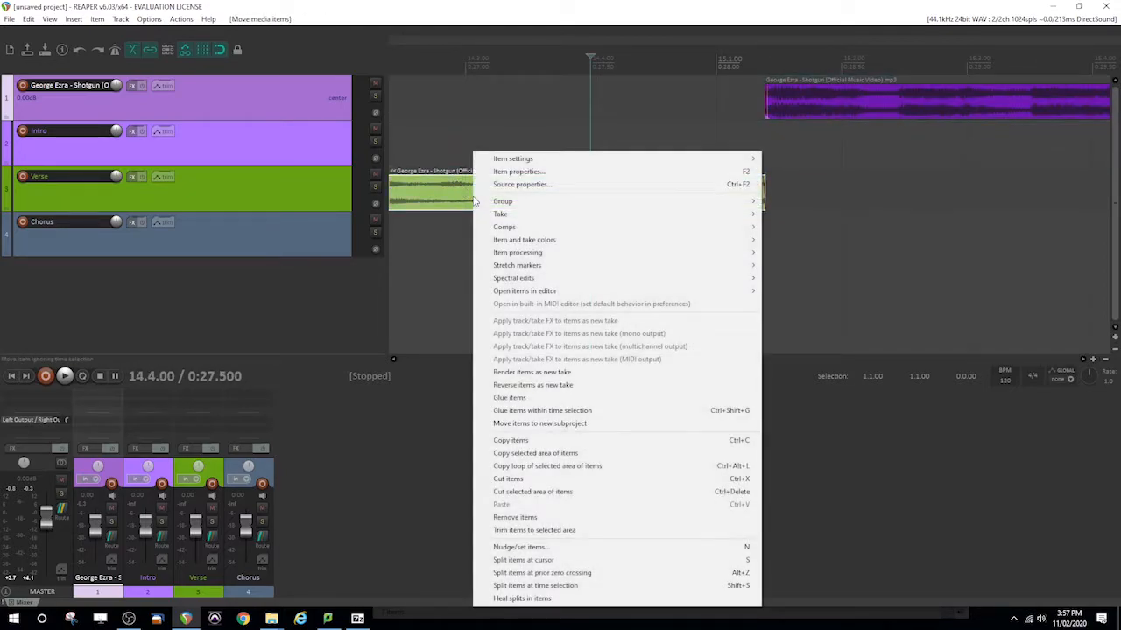
pyautogui.click(565, 171)
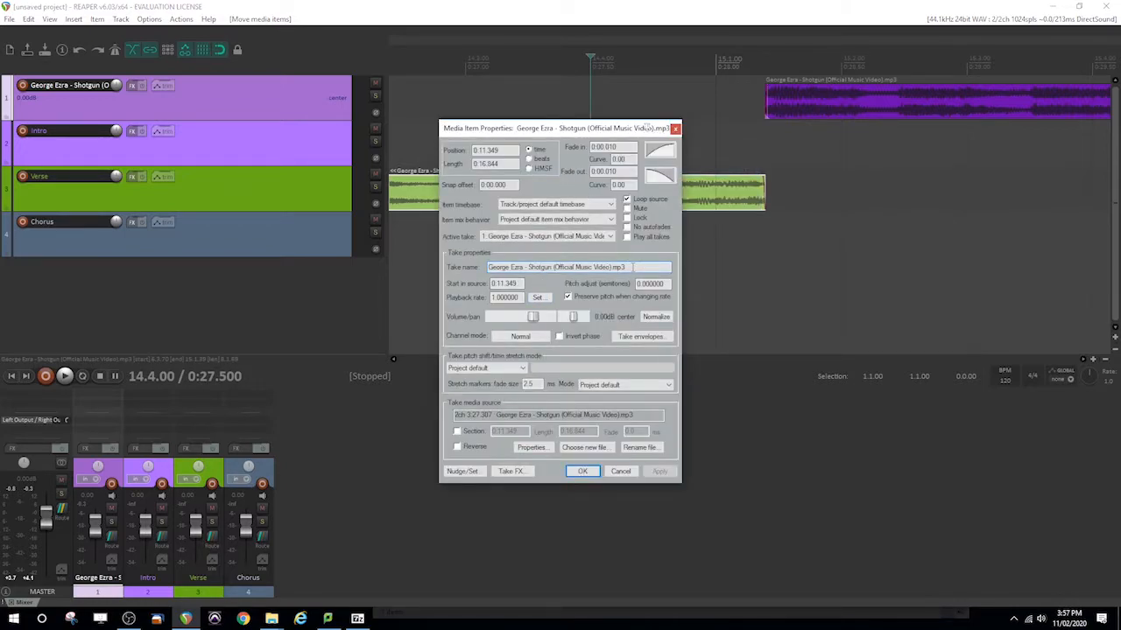
pyautogui.moveTo(638, 267); pyautogui.dragTo(477, 270)
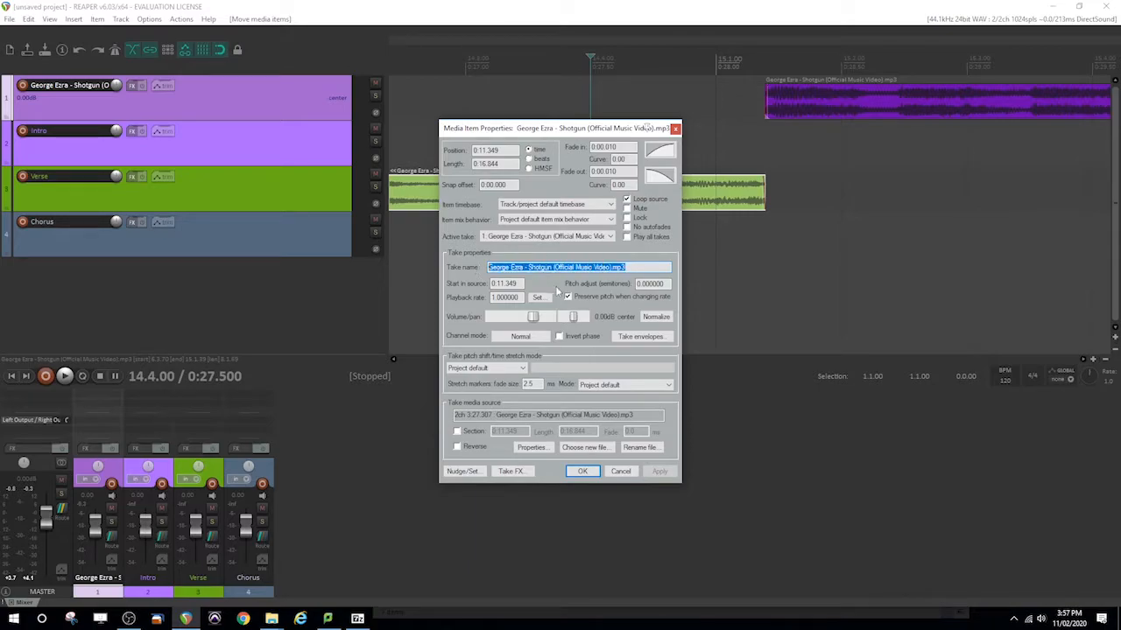
pyautogui.write('Verse 1')
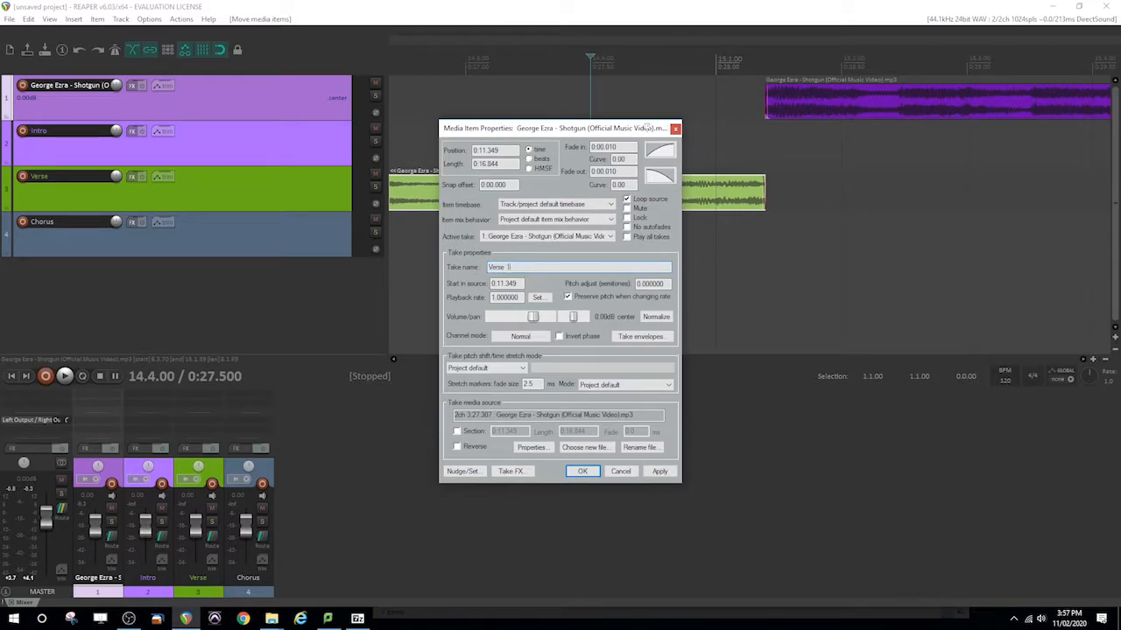
pyautogui.press('Return')
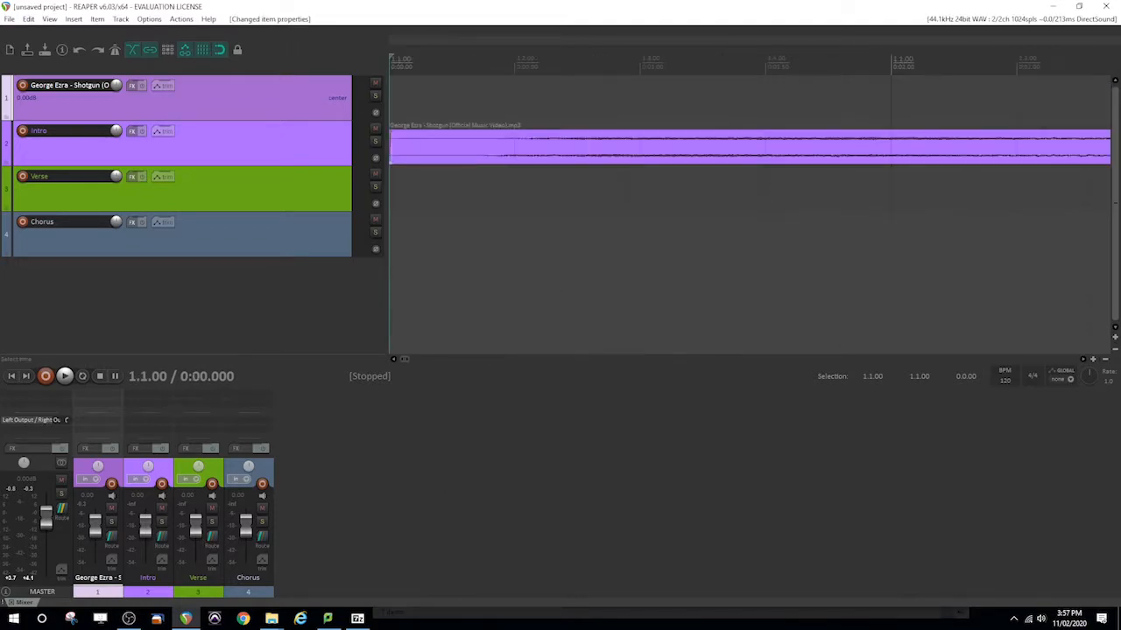
# Step: Rename the take of the item on the Intro track as Intro in its item properties
pyautogui.scroll(-9, 1078, 360)
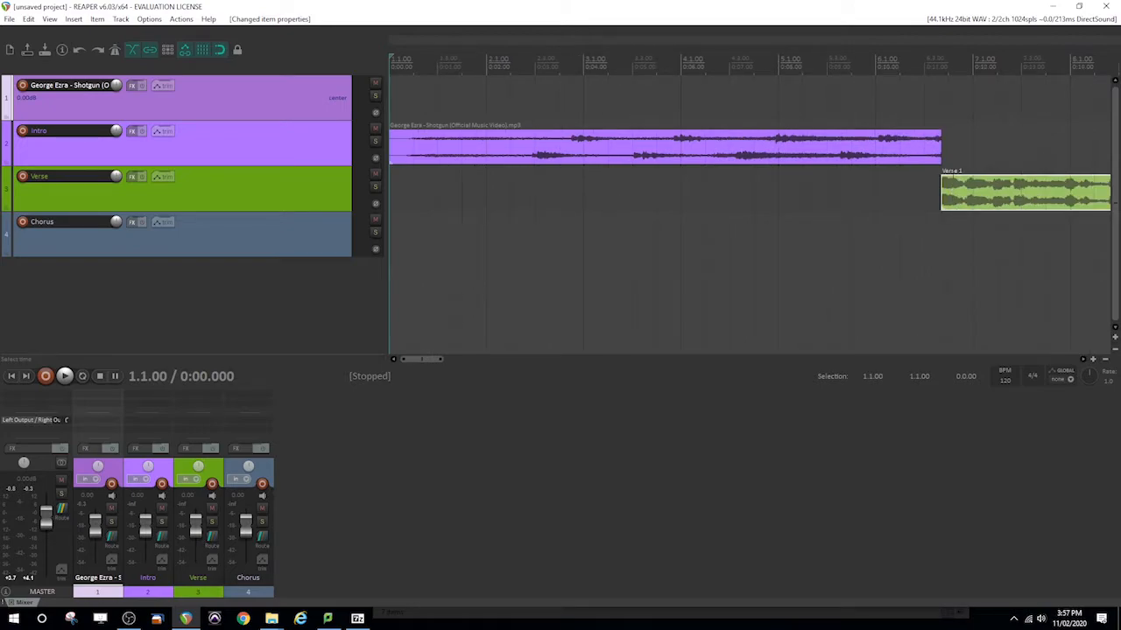
pyautogui.rightClick(441, 150)
pyautogui.click(475, 166)
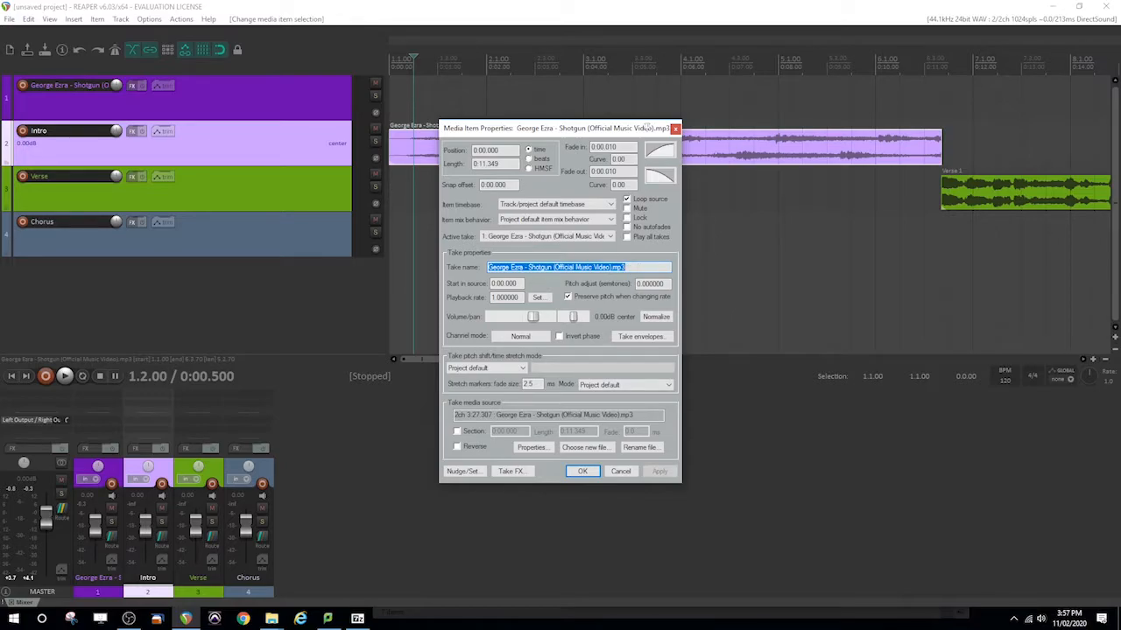
pyautogui.write('Intro')
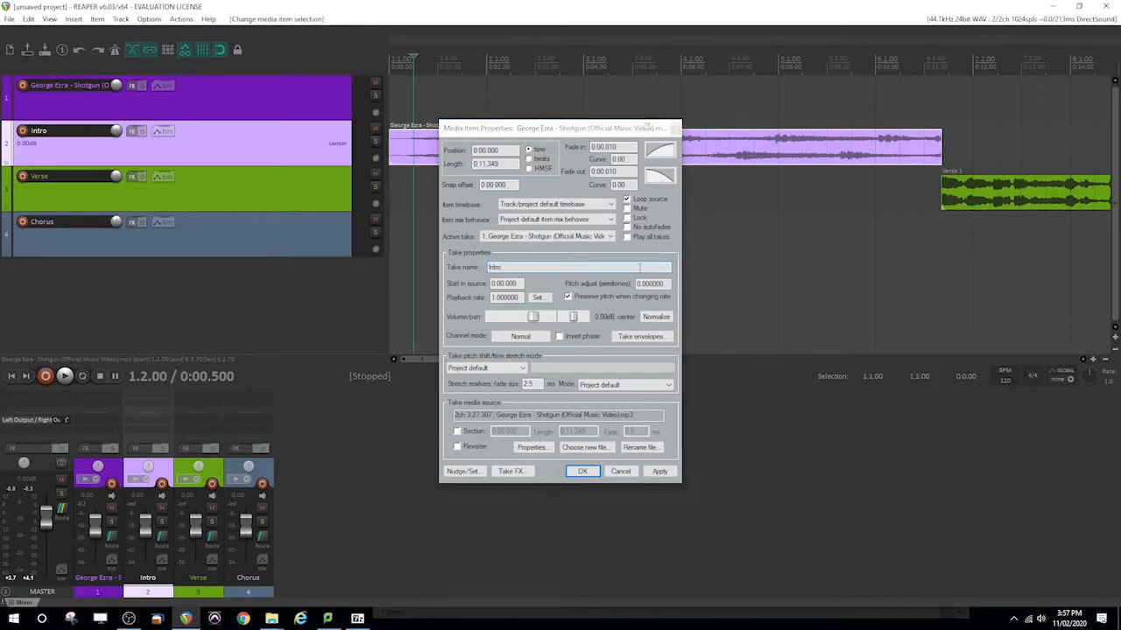
pyautogui.press('Return')
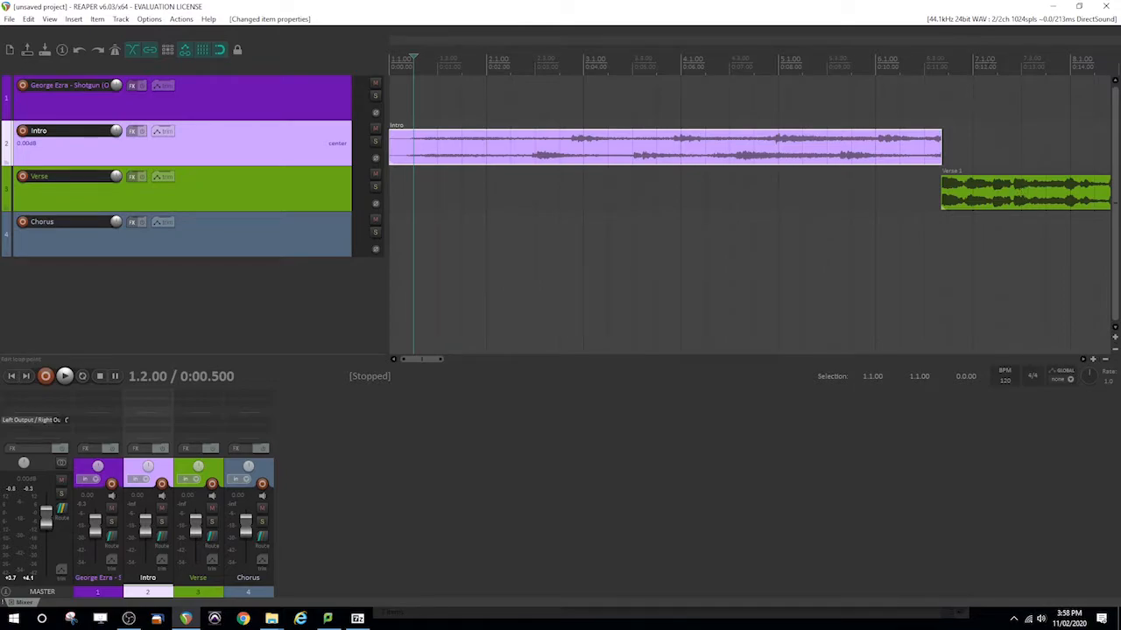
# Step: Play the remaining song from 0:28.000 to find the end of the next section and place the edit cursor at 0:45.000
pyautogui.moveTo(422, 360); pyautogui.dragTo(501, 364)
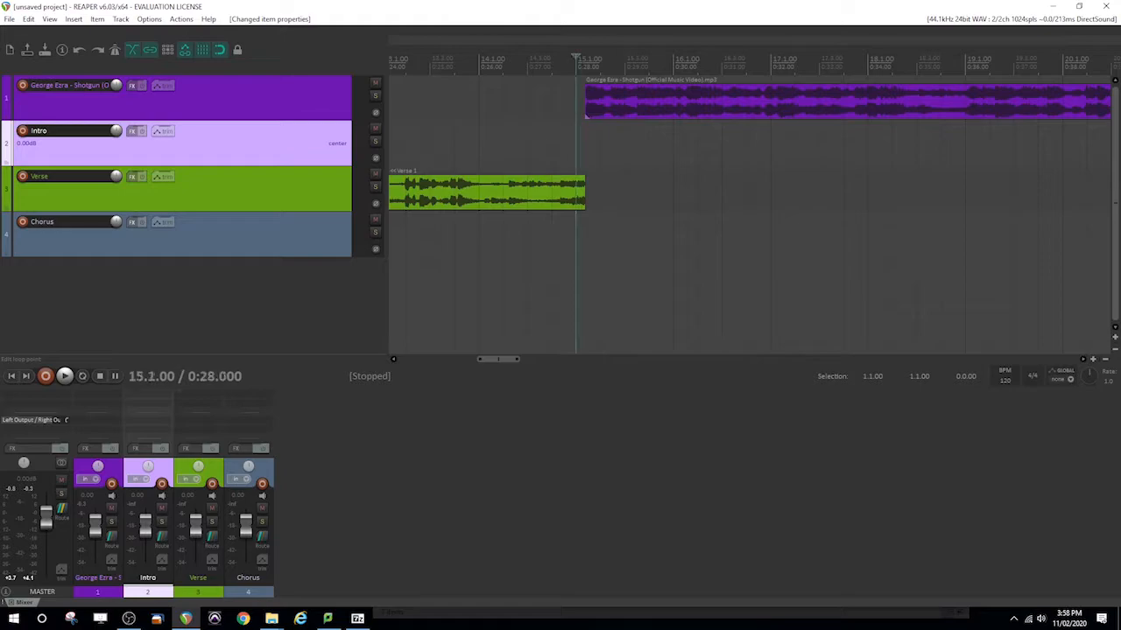
pyautogui.press('space')
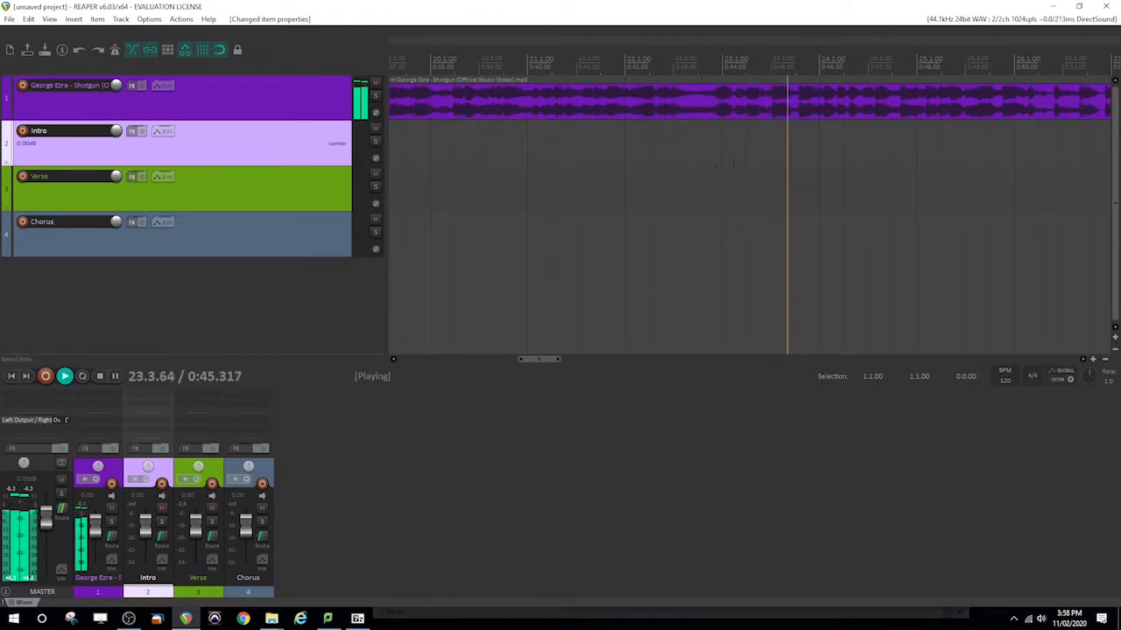
pyautogui.press('space')
pyautogui.click(771, 99)
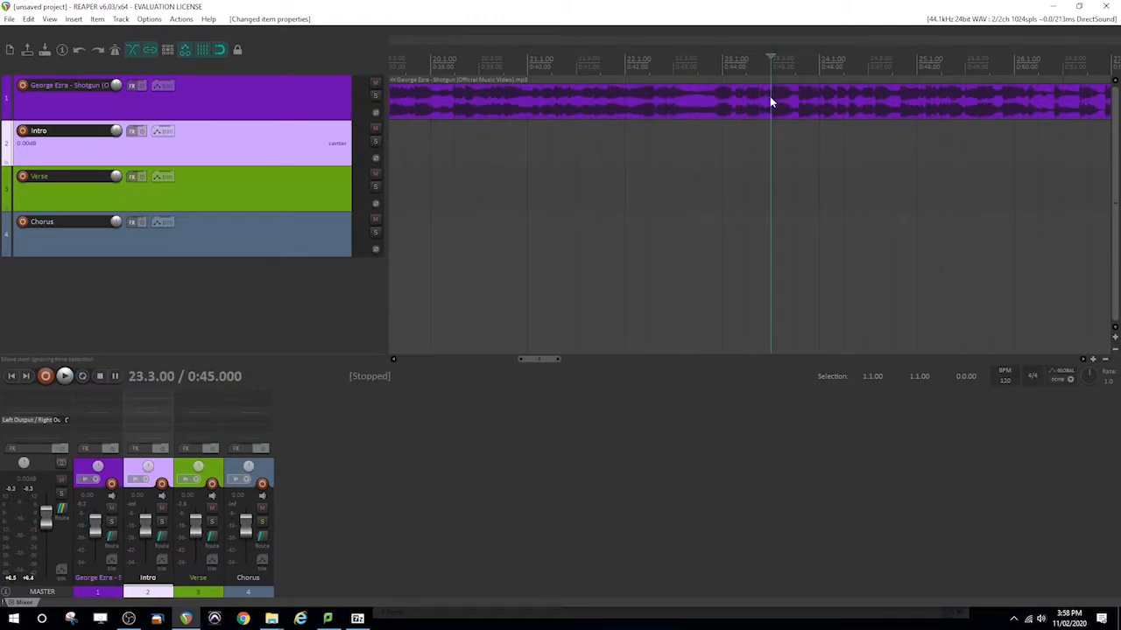
# Step: Check the section boundary by playing from just before 0:45.000 and again from 0:45.000
pyautogui.moveTo(538, 359)
pyautogui.mouseDown()
pyautogui.moveTo(522, 360)
pyautogui.moveTo(560, 363)
pyautogui.moveTo(548, 364)
pyautogui.mouseUp()
pyautogui.click(1104, 360)
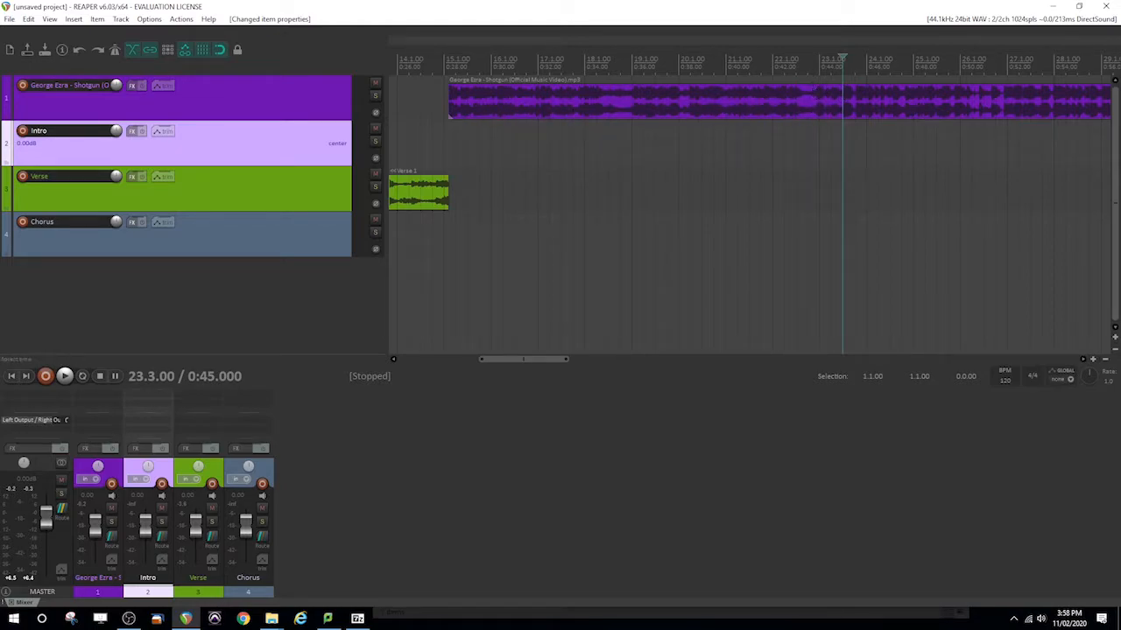
pyautogui.click(807, 101)
pyautogui.press('space')
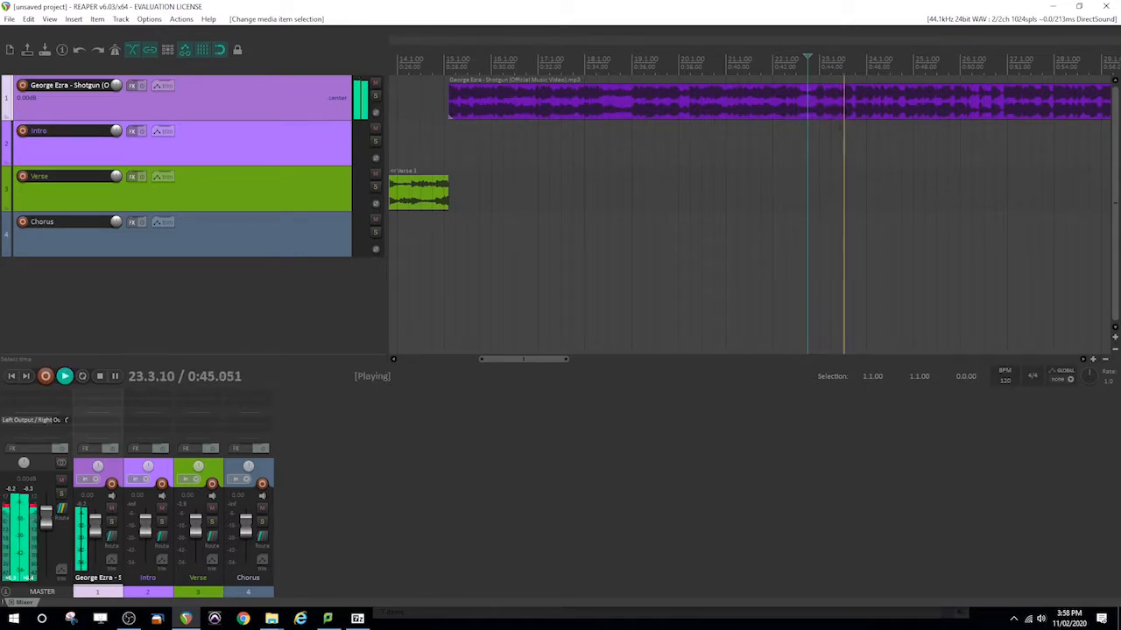
pyautogui.press('space')
pyautogui.click(843, 98)
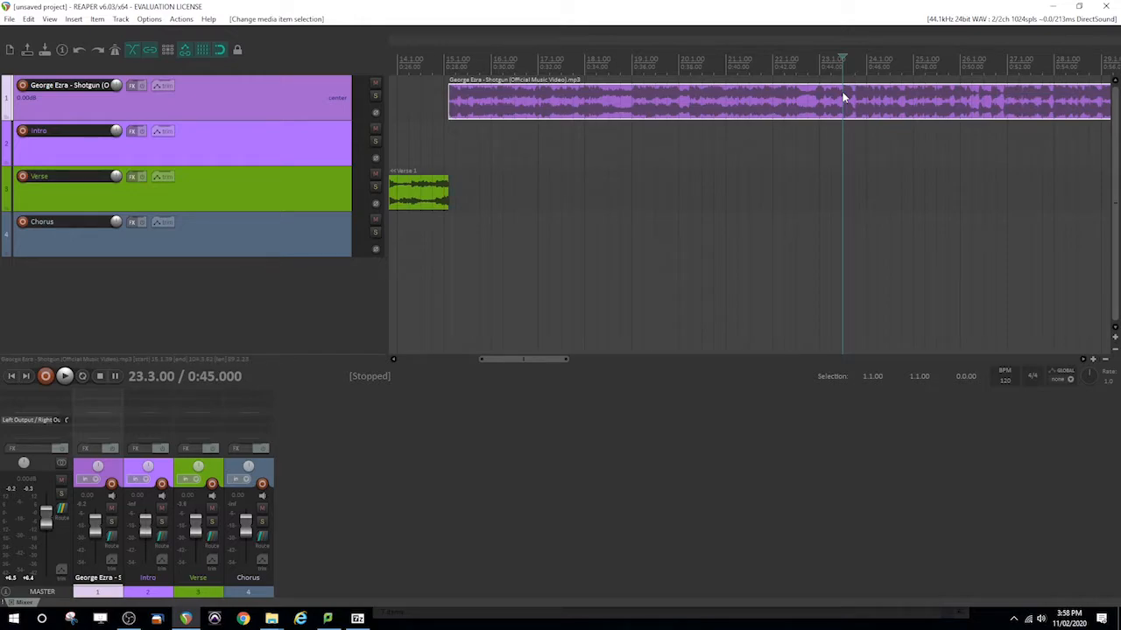
pyautogui.press('space')
pyautogui.press('space')
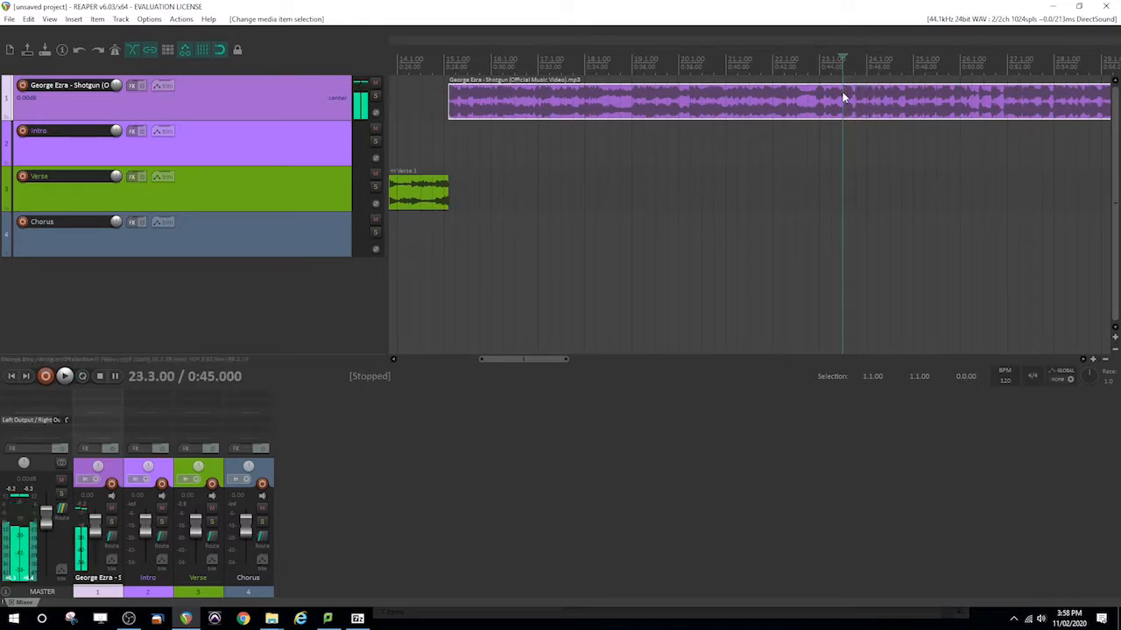
# Step: Replay the whole section from 0:28.000 and set the edit cursor back at 0:45.000
pyautogui.click(456, 98)
pyautogui.click(443, 98)
pyautogui.press('space')
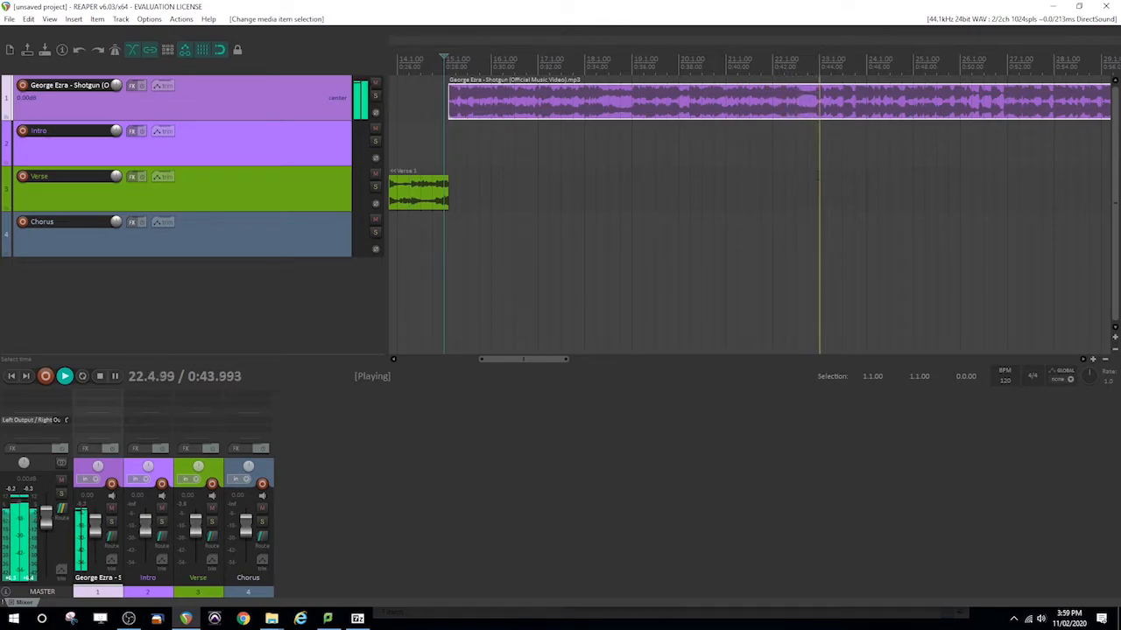
pyautogui.press('space')
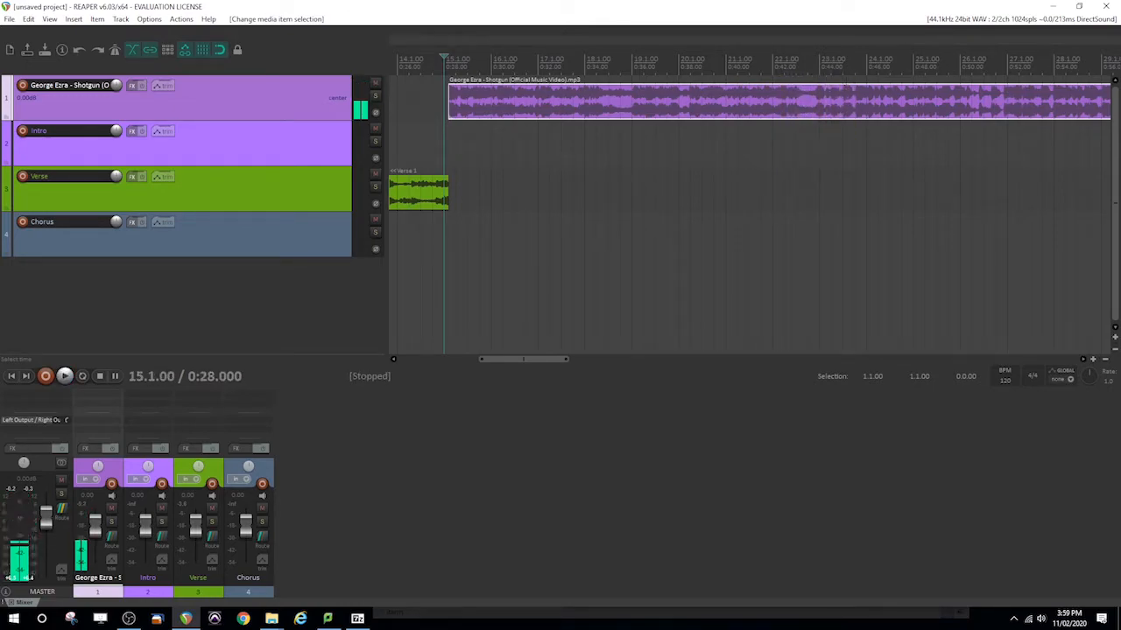
pyautogui.click(843, 100)
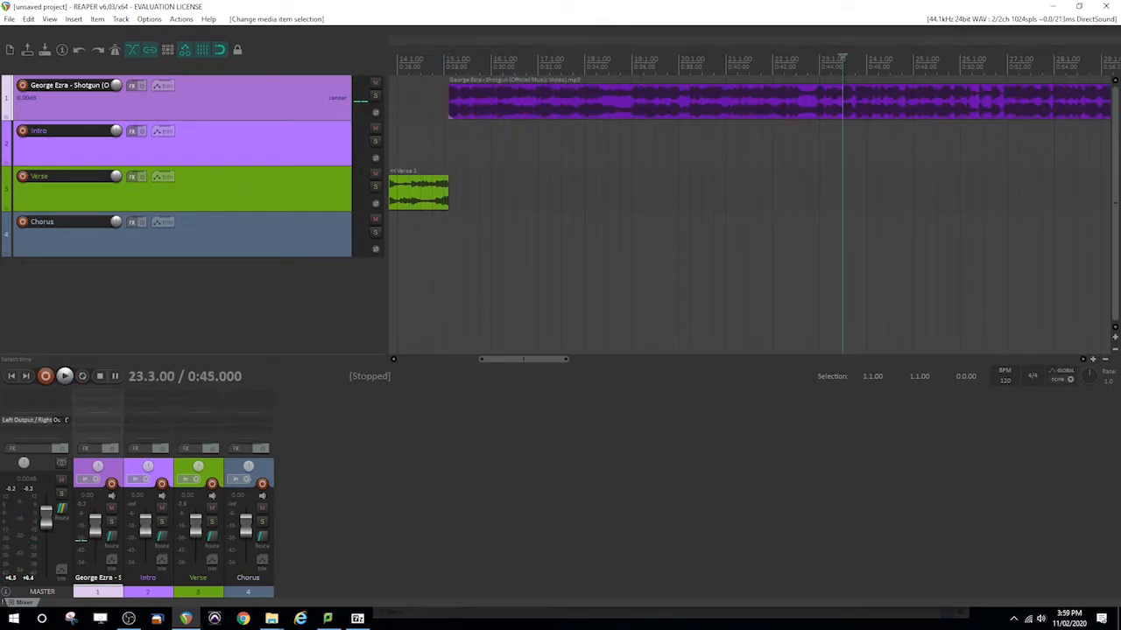
# Step: Turn off snapping and fine-position the edit cursor at 0:45.036, on the transient where the waveform gets louder
pyautogui.click(1093, 359)
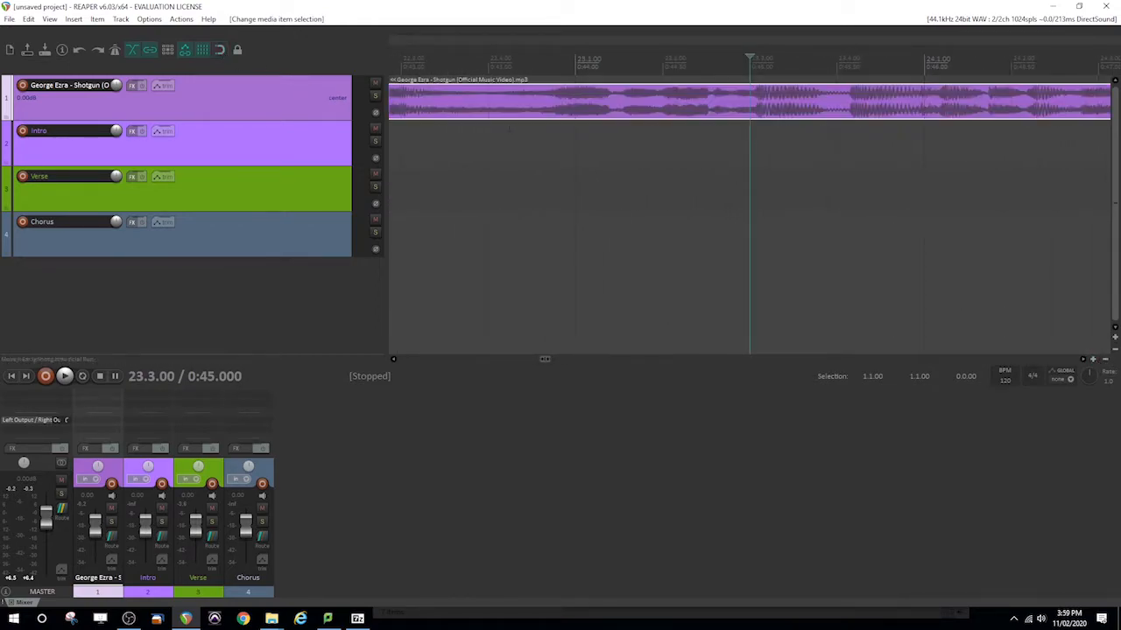
pyautogui.click(729, 143)
pyautogui.click(731, 142)
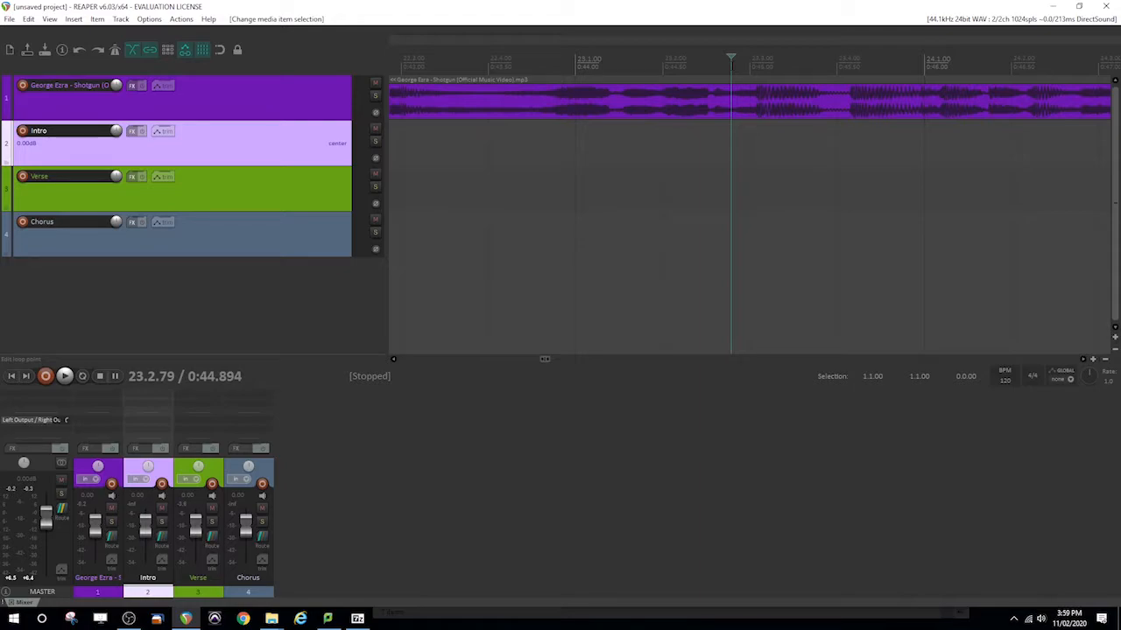
pyautogui.click(735, 100)
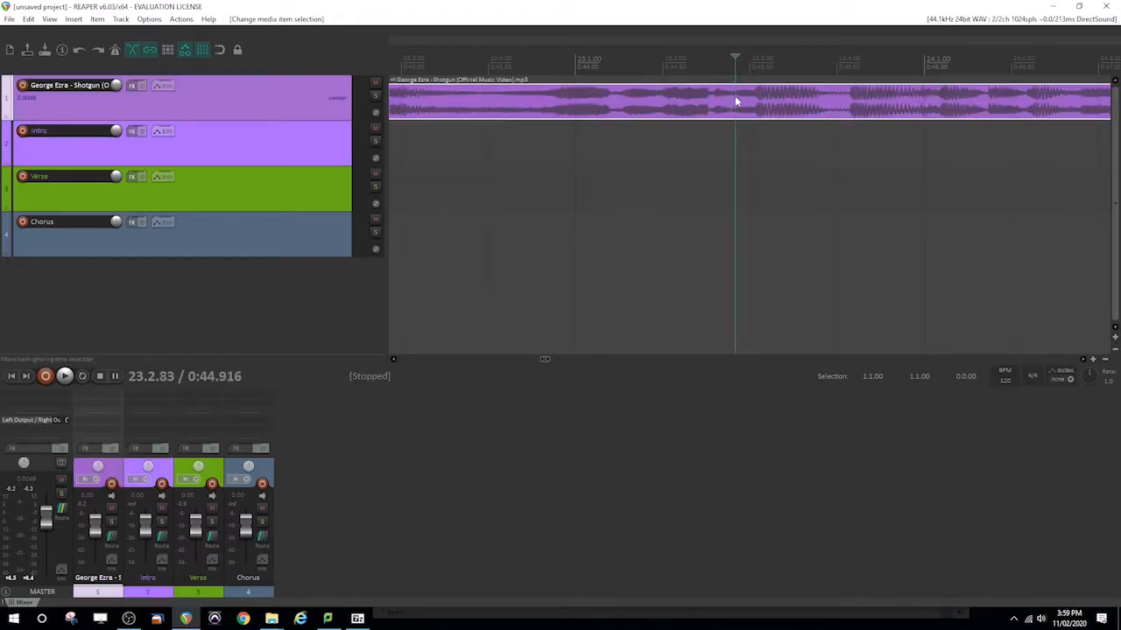
pyautogui.press('Tab')
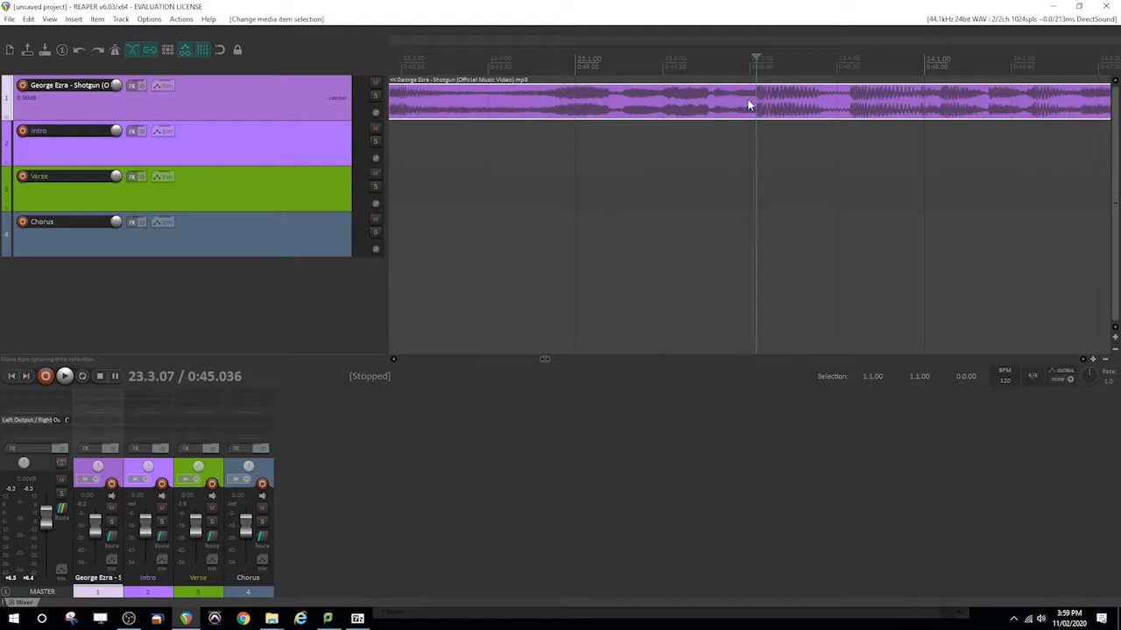
# Step: Split the song at the edit cursor at 0:45.036 and play briefly from the cut to check it
pyautogui.press('s')
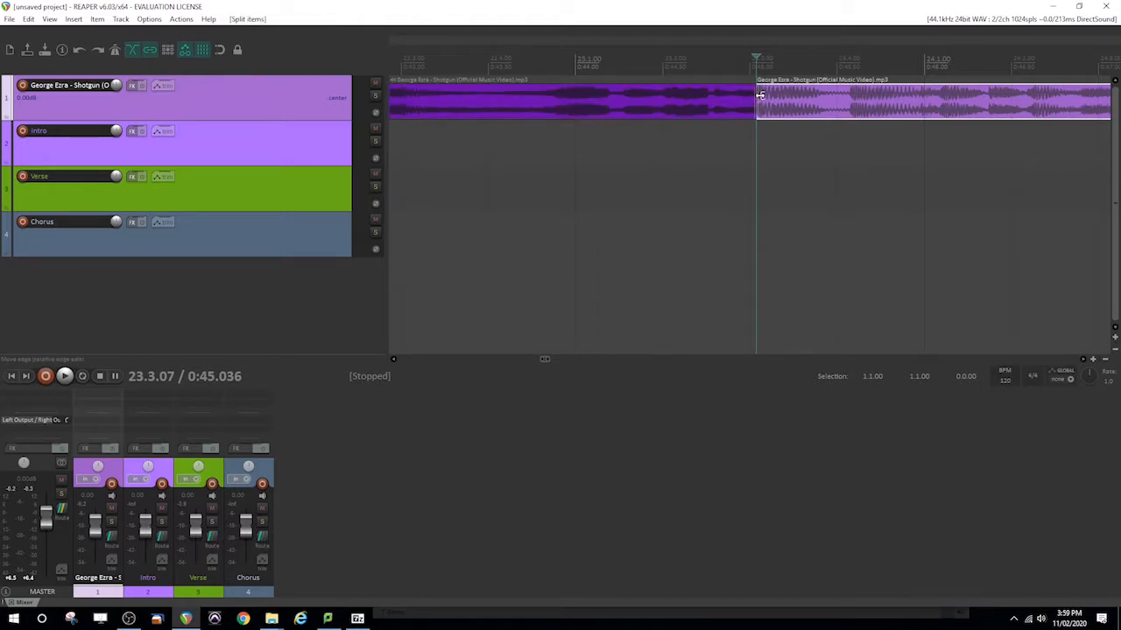
pyautogui.press('space')
pyautogui.press('space')
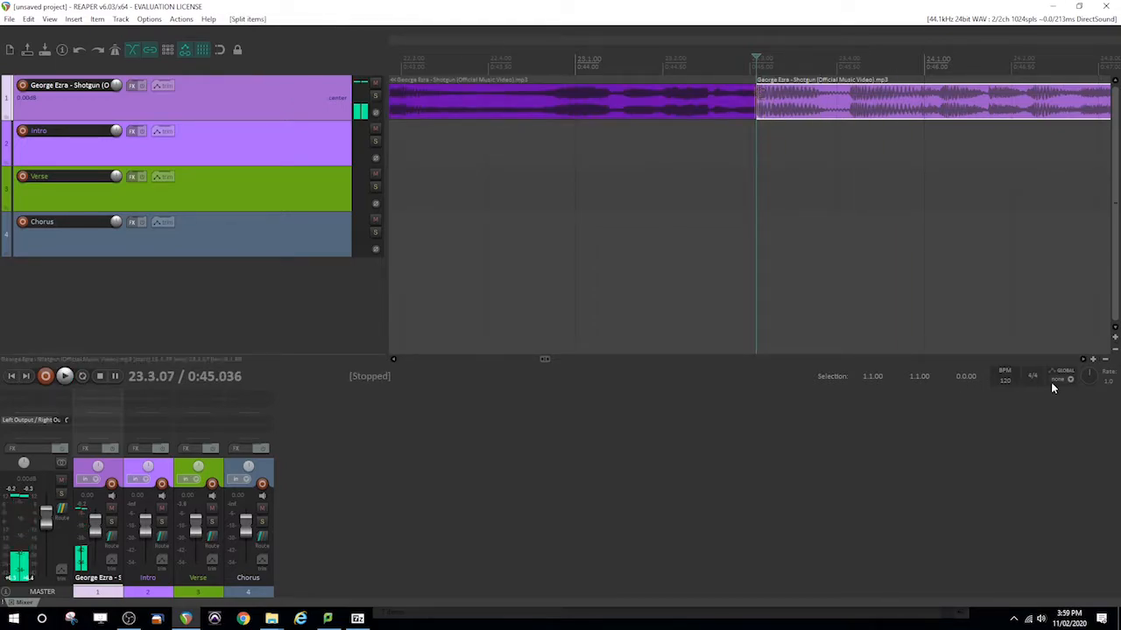
# Step: Turn snapping back on, move the section before the cut straight down to the Verse track and name its take "Verse 2"
pyautogui.click(1104, 359)
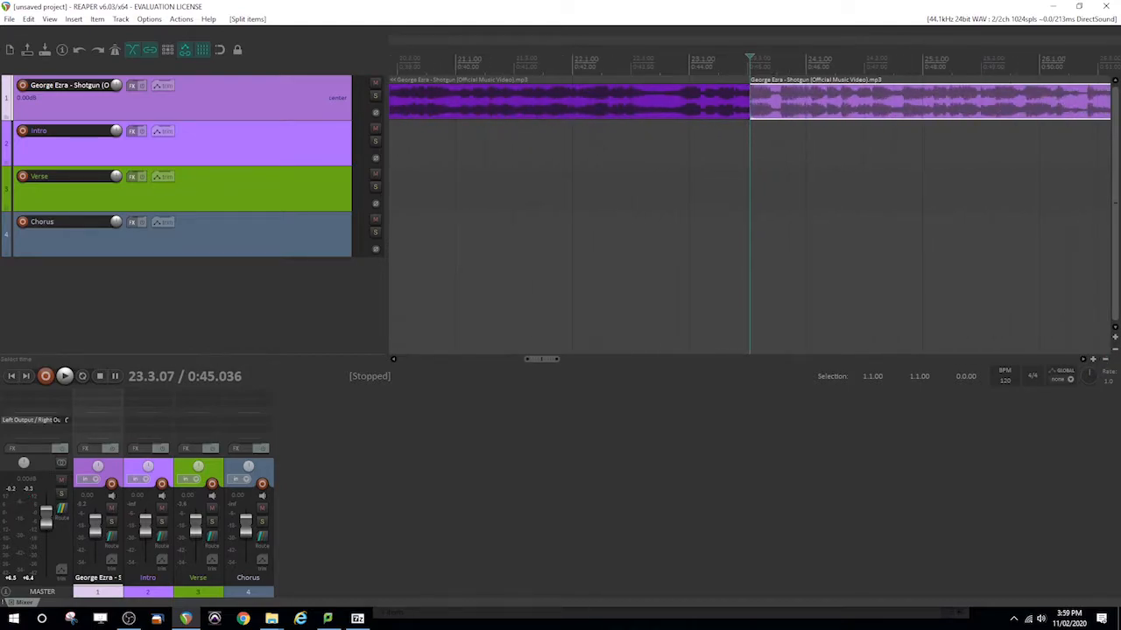
pyautogui.click(597, 105)
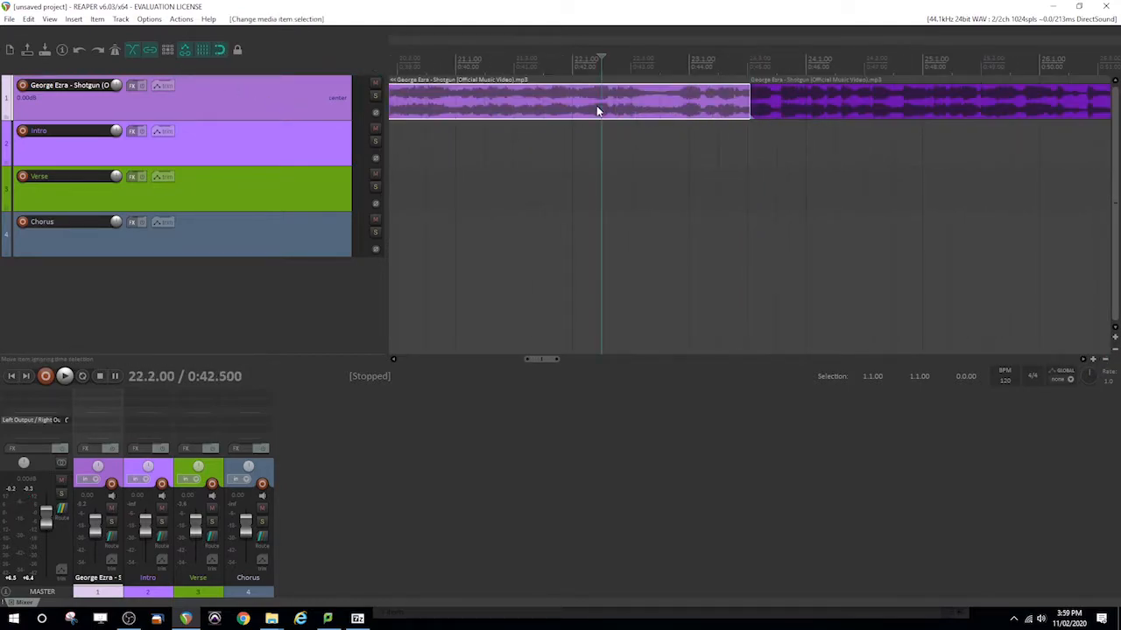
pyautogui.moveTo(579, 113); pyautogui.dragTo(579, 174)
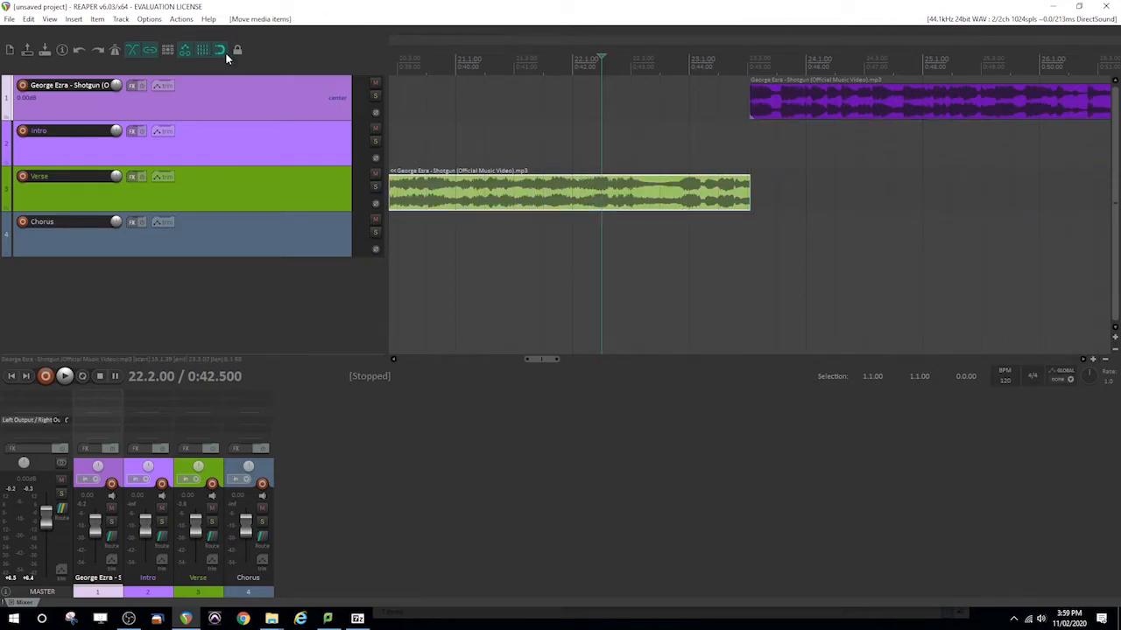
pyautogui.doubleClick(574, 197)
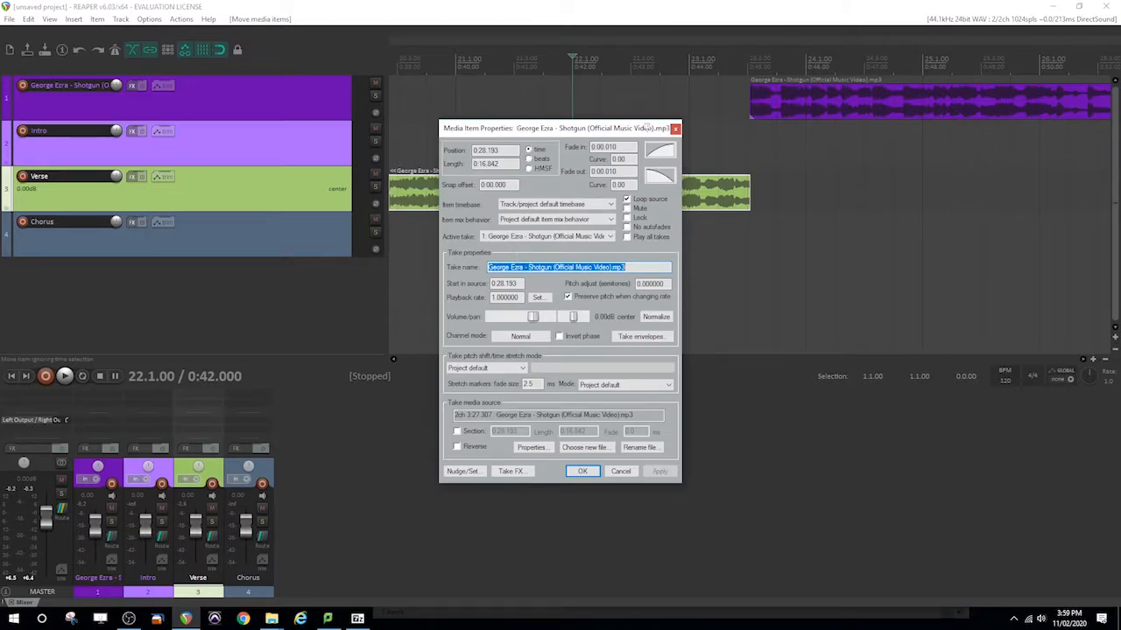
pyautogui.write('Verse 2')
pyautogui.press('Return')
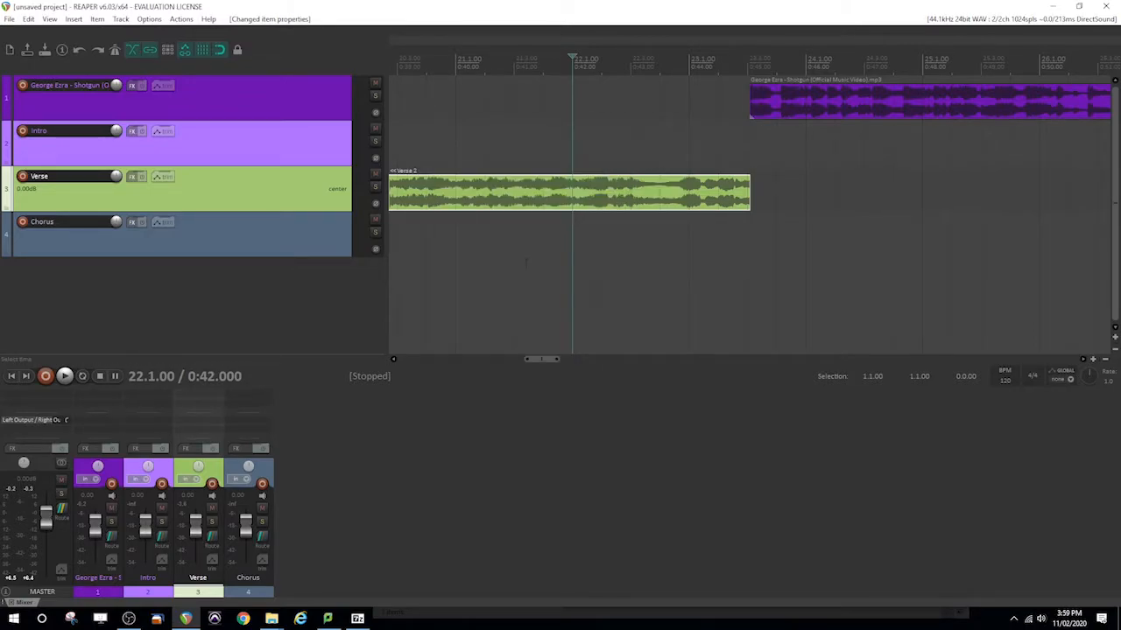
# Step: Play the remaining song from 0:45.000 to find the end of the next section and place the edit cursor at 1:01.773
pyautogui.doubleClick(770, 101)
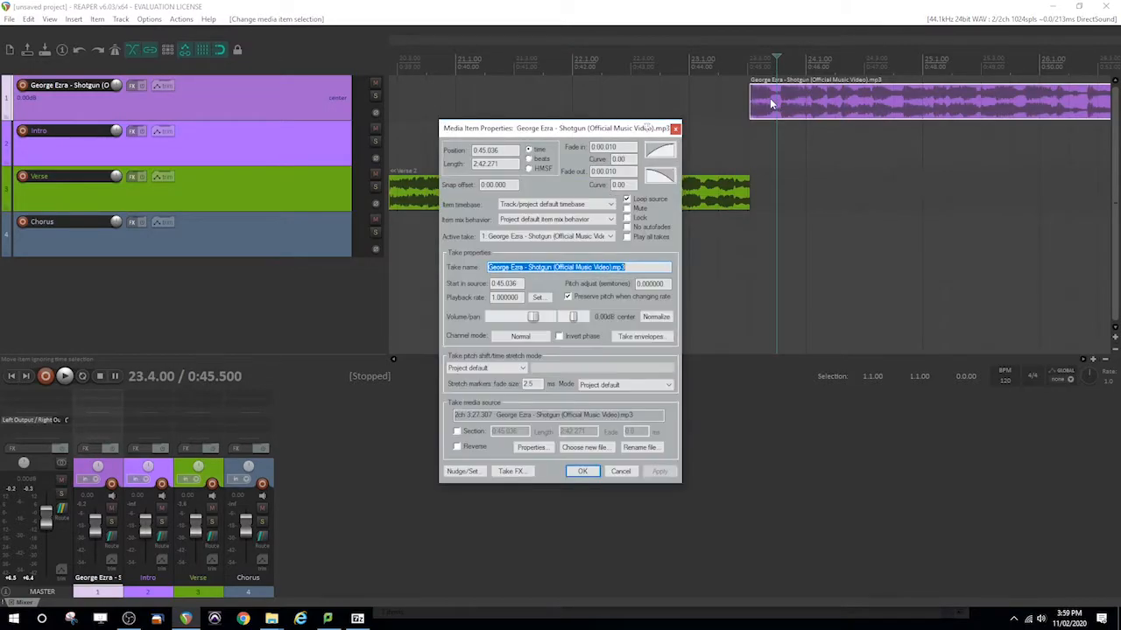
pyautogui.click(675, 129)
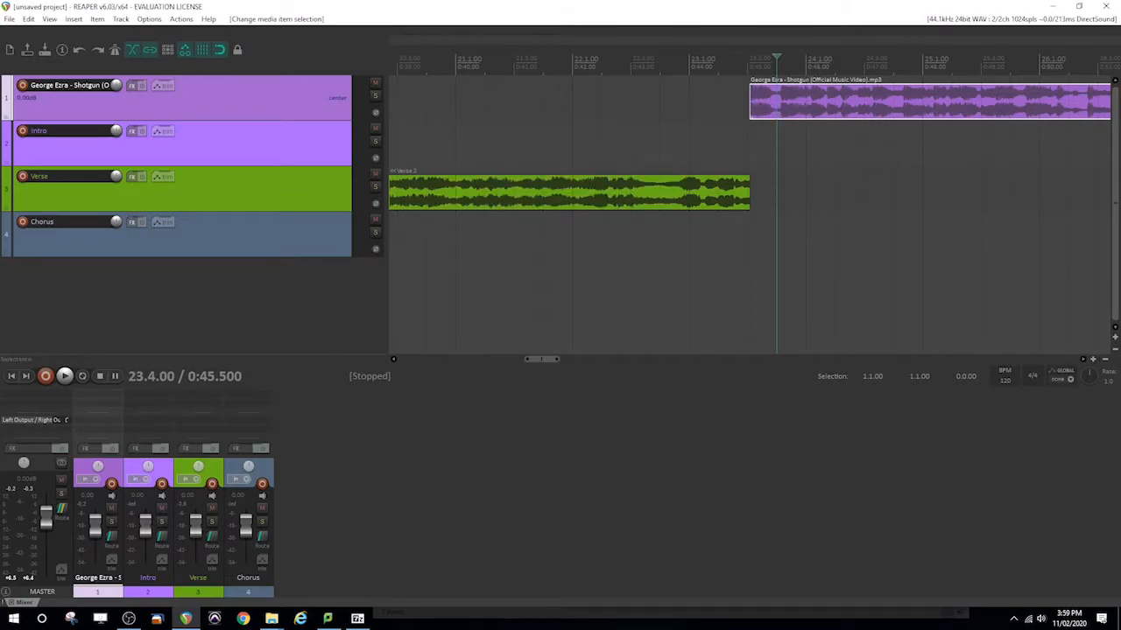
pyautogui.click(749, 60)
pyautogui.press('space')
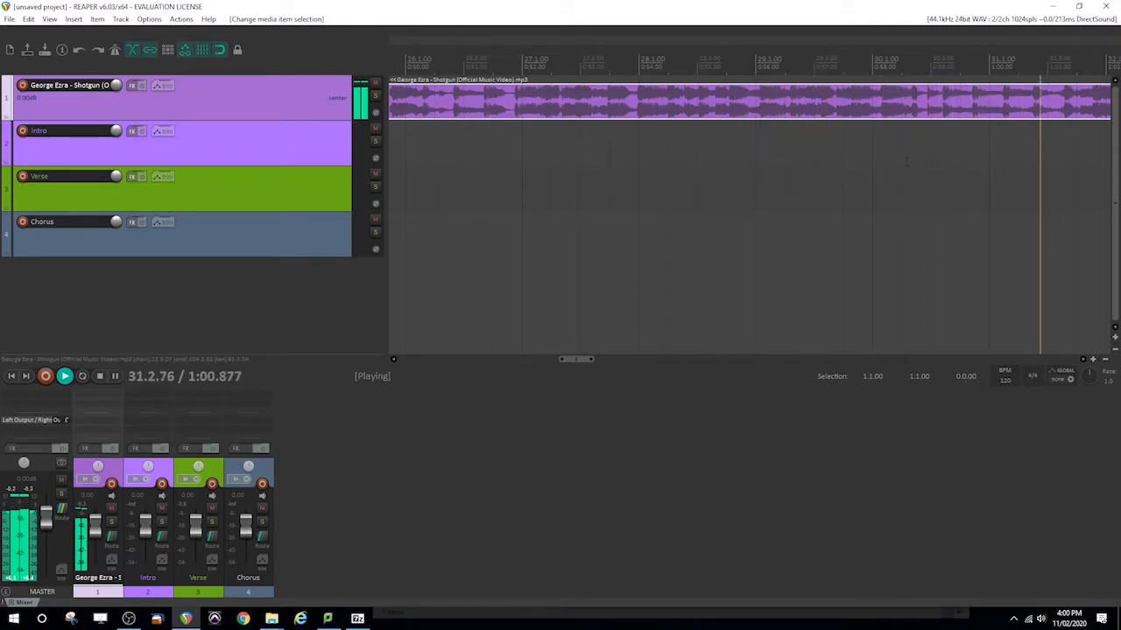
pyautogui.press('space')
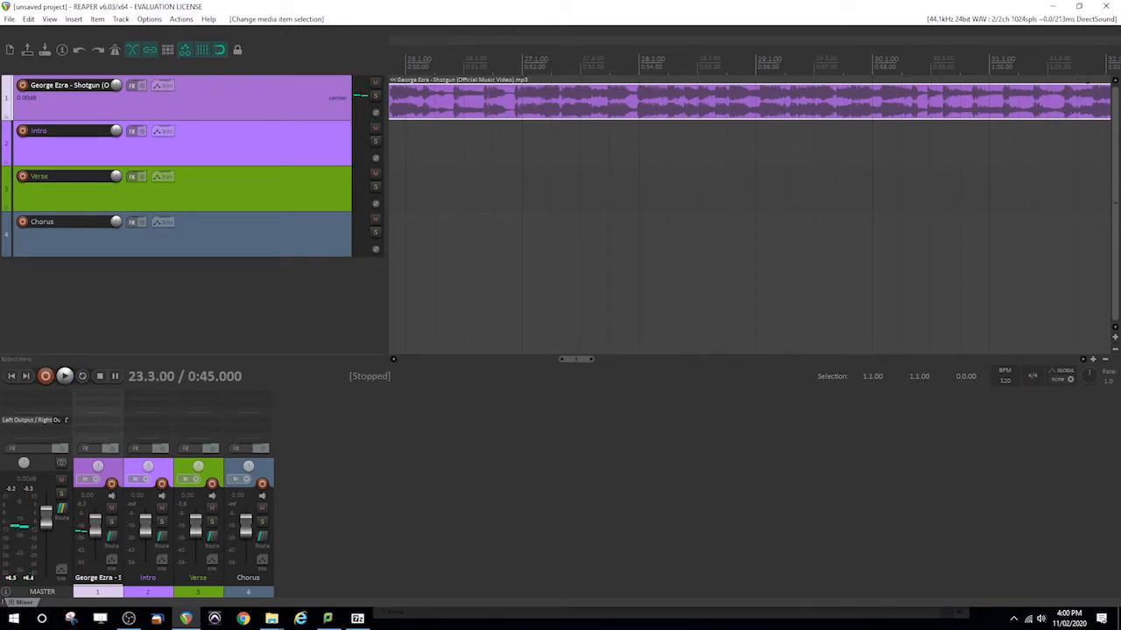
pyautogui.click(1084, 103)
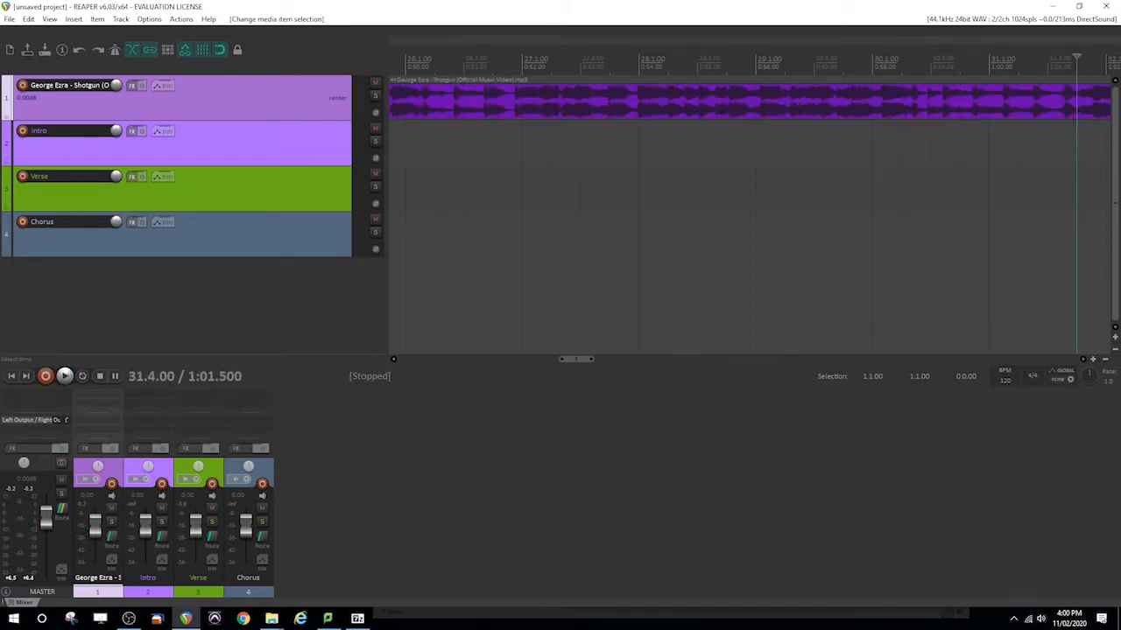
pyautogui.click(1079, 112)
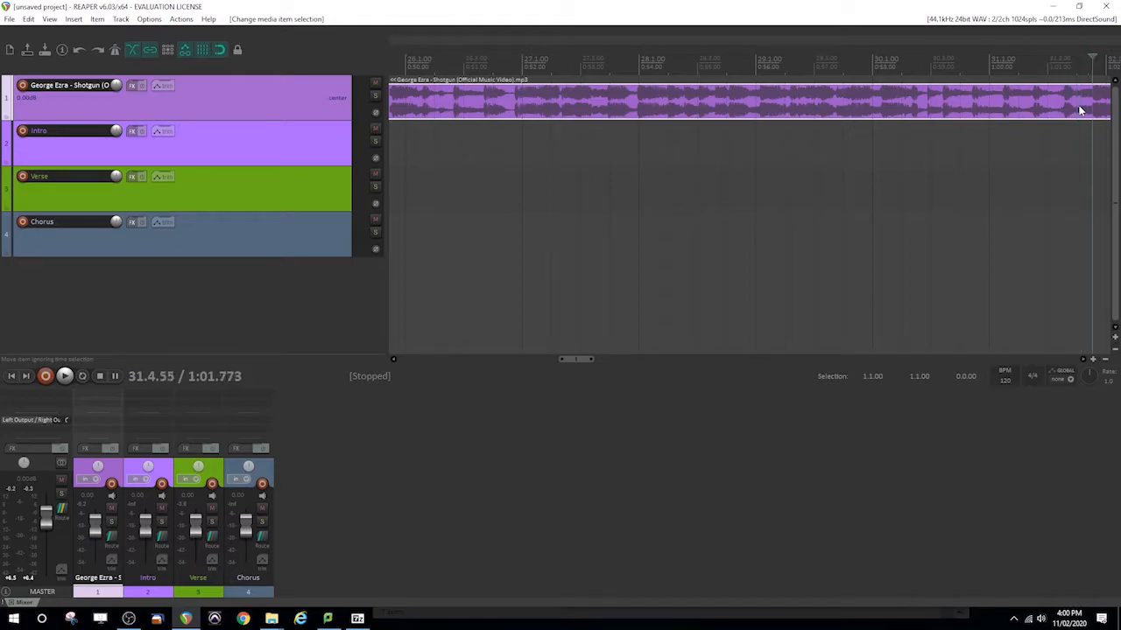
# Step: Check the section boundary by playing briefly from 1:01.773 twice
pyautogui.press('space')
pyautogui.press('space')
pyautogui.press('space')
pyautogui.press('space')
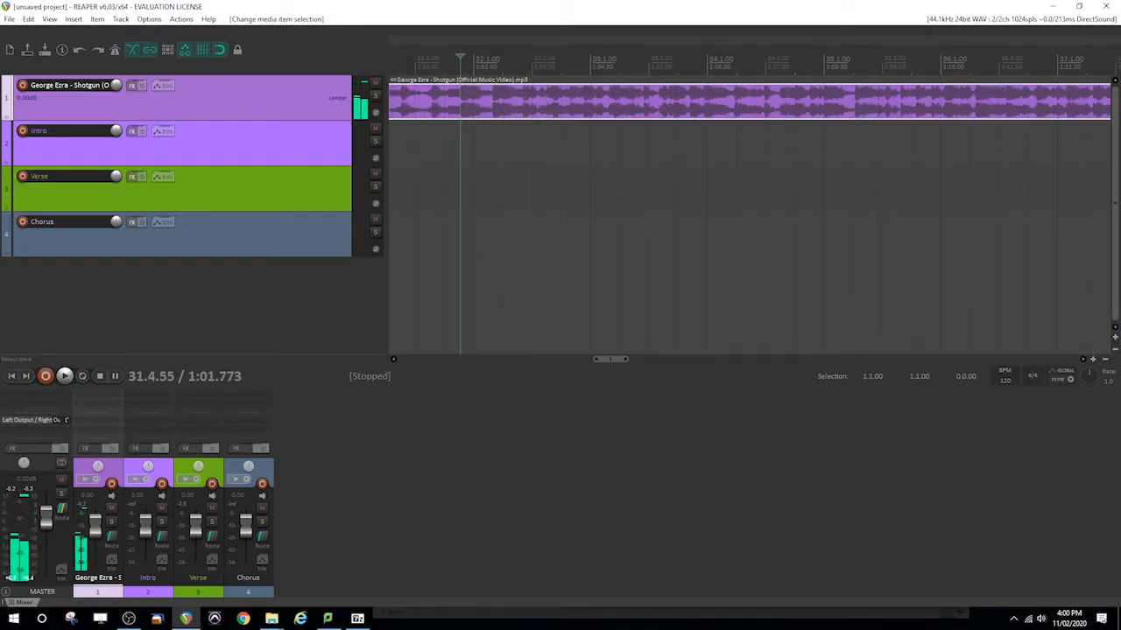
# Step: Shift the edit cursor slightly earlier to 1:01.762 and play from there to test the boundary
pyautogui.click(1092, 359)
pyautogui.click(1092, 359)
pyautogui.click(1093, 359)
pyautogui.click(1092, 359)
pyautogui.click(1093, 358)
pyautogui.click(1093, 359)
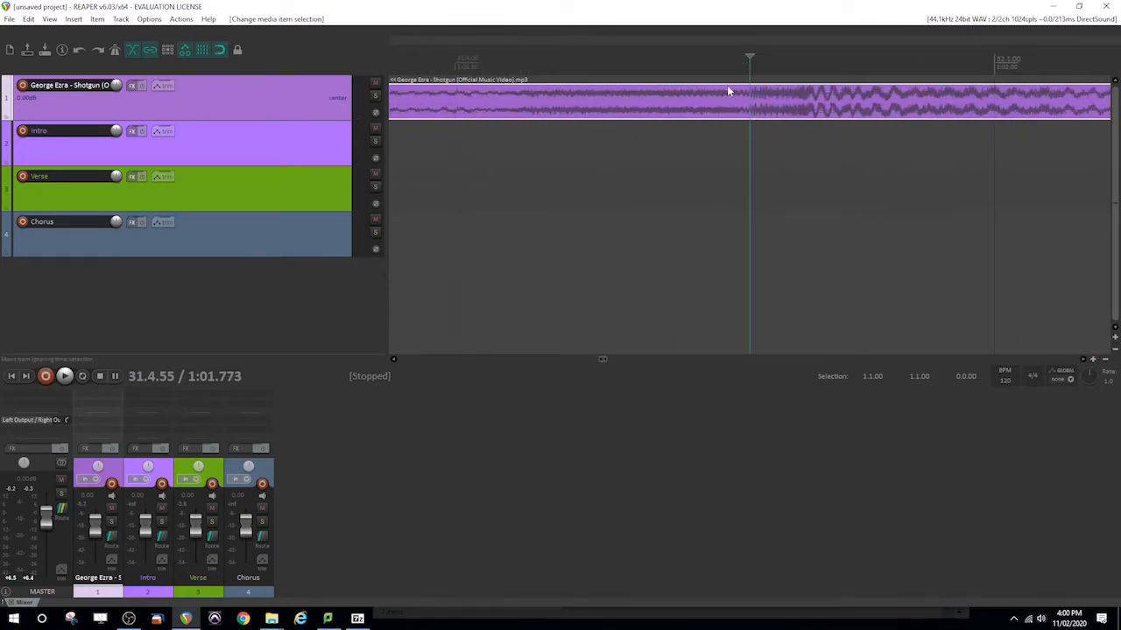
pyautogui.moveTo(749, 56); pyautogui.dragTo(738, 58)
pyautogui.press('space')
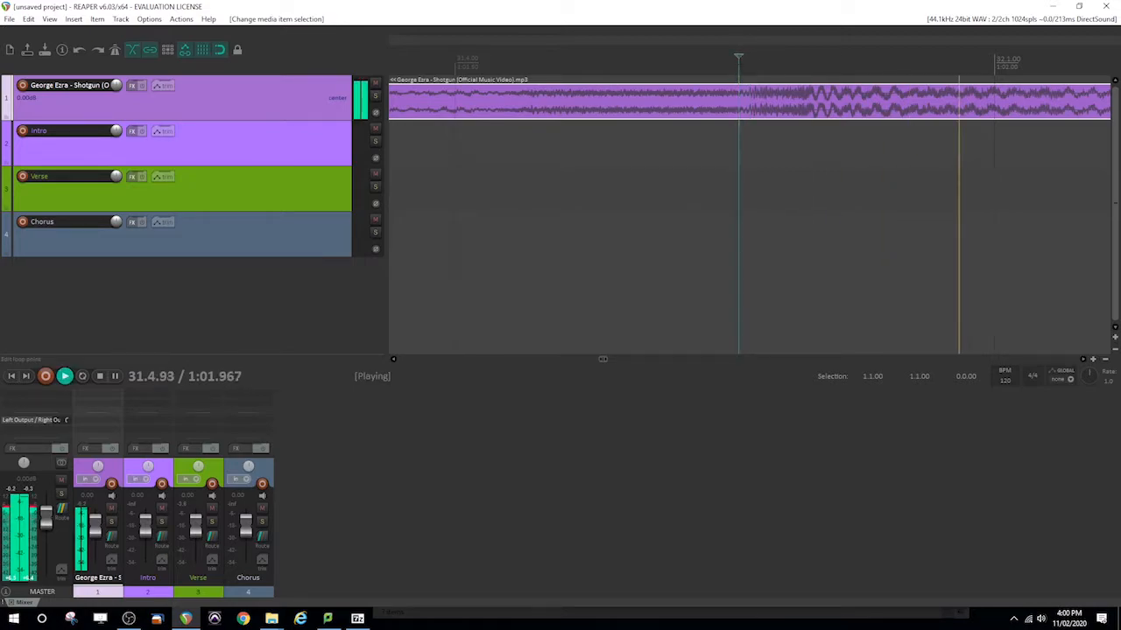
pyautogui.press('space')
# Step: Check the lead-in to the boundary by playing from 1:01.500 and again from 1:01.000
pyautogui.click(1103, 360)
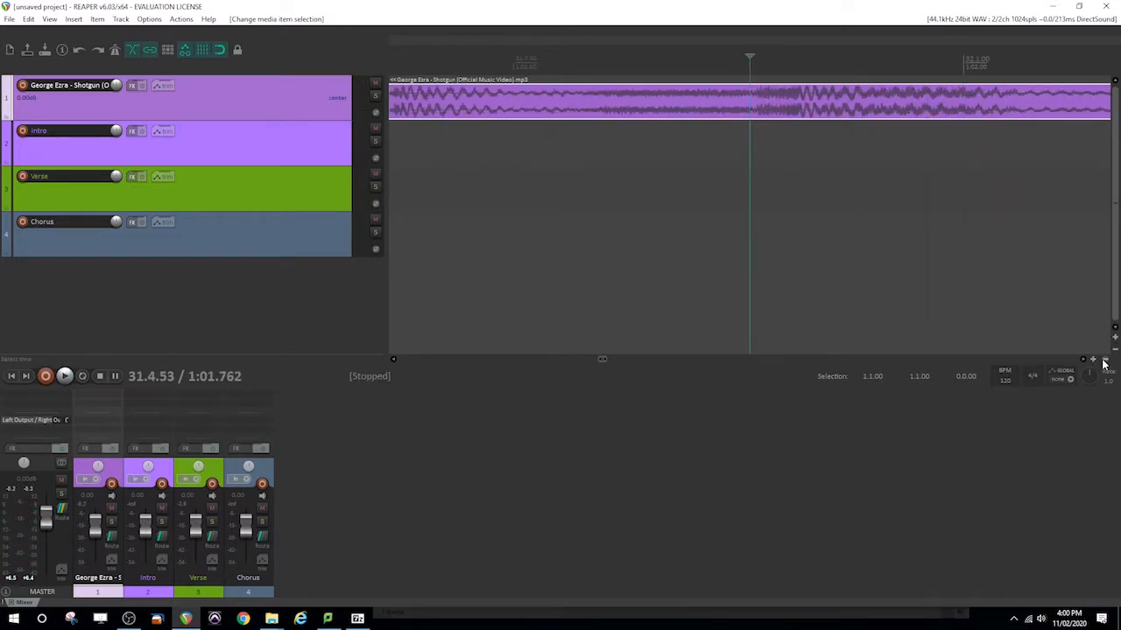
pyautogui.click(1104, 359)
pyautogui.click(665, 93)
pyautogui.press('space')
pyautogui.press('space')
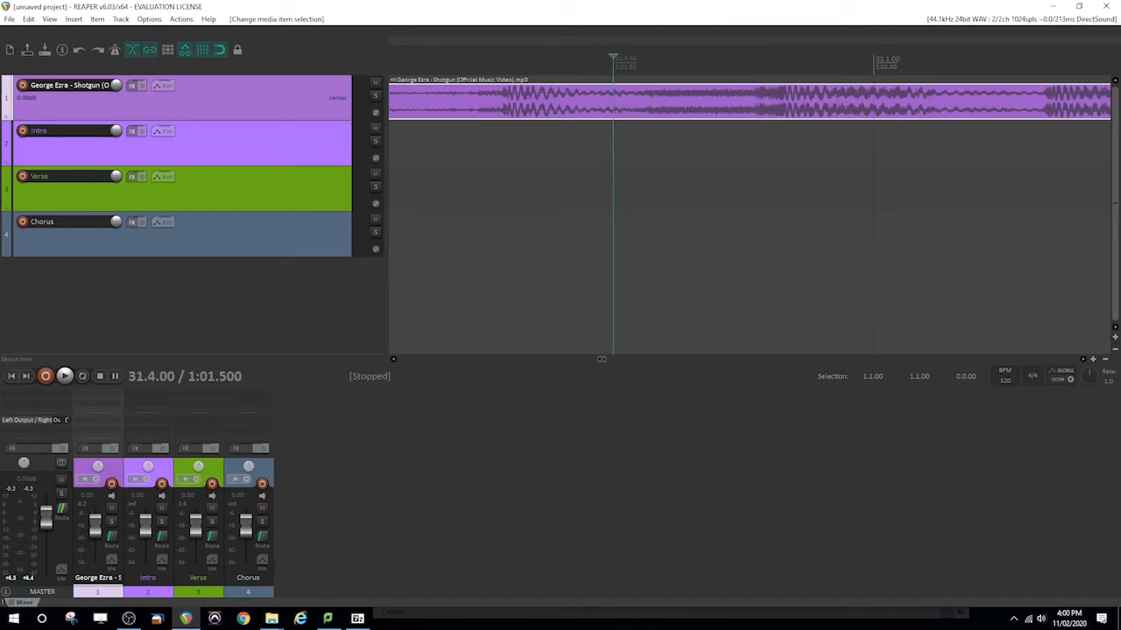
pyautogui.click(436, 66)
pyautogui.press('space')
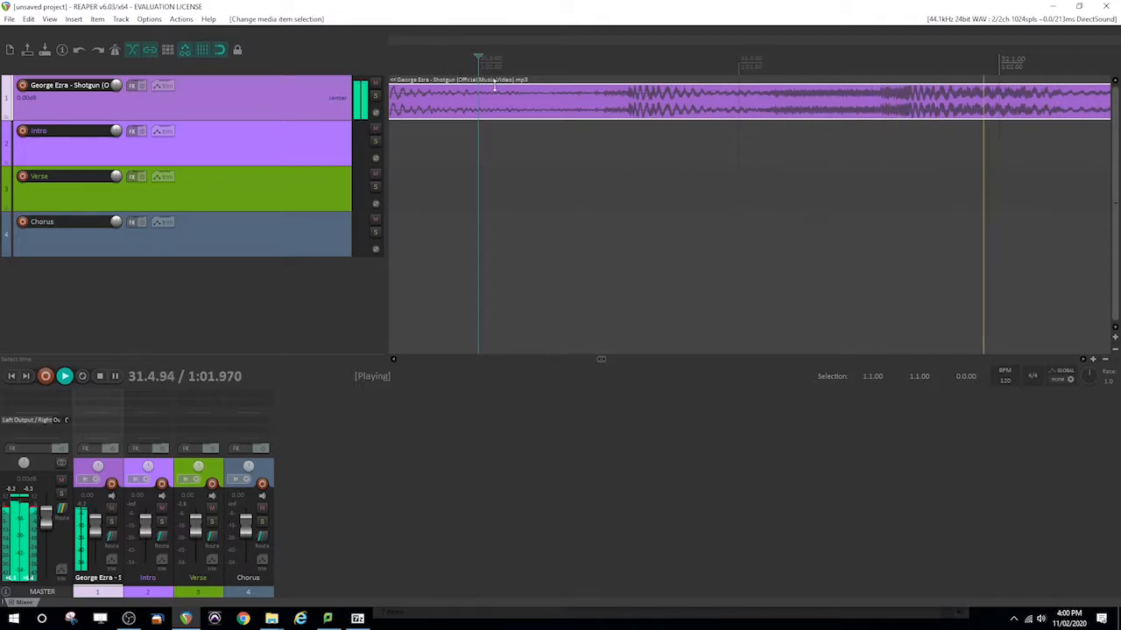
pyautogui.press('space')
# Step: Turn off snapping, place the edit cursor on the transient at 1:01.773, check it by ear and split the song there
pyautogui.click(873, 98)
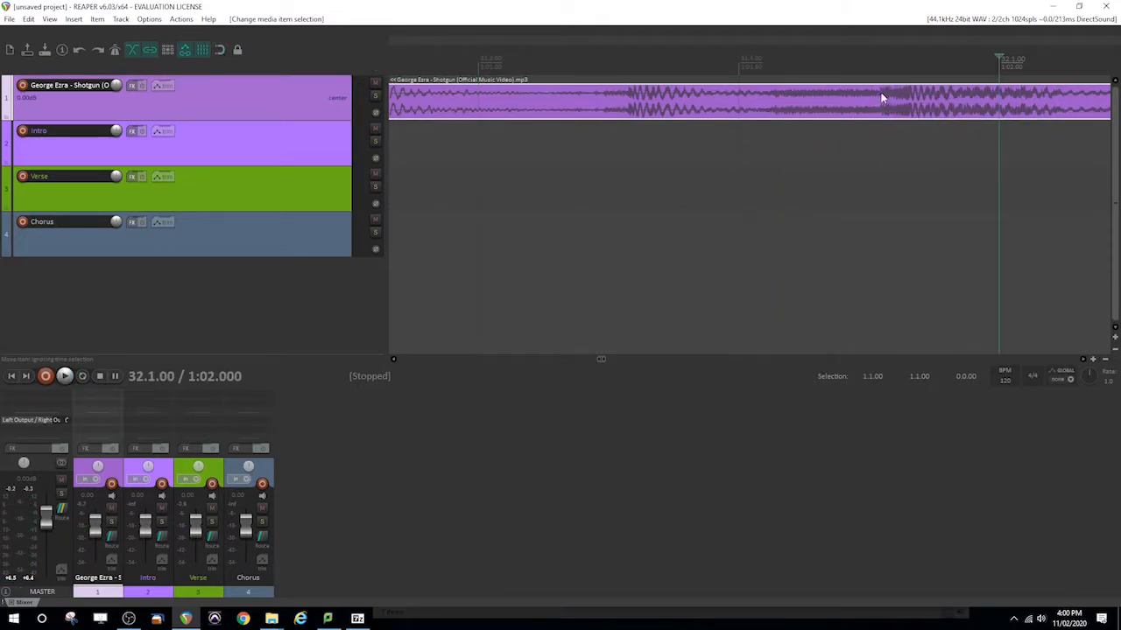
pyautogui.click(858, 94)
pyautogui.click(881, 94)
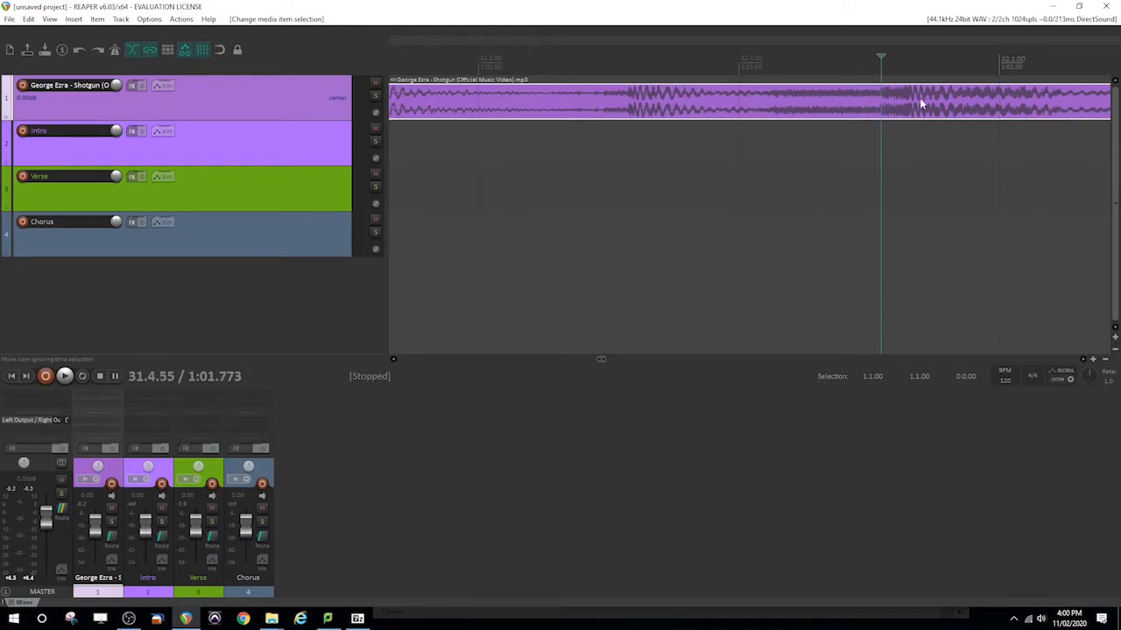
pyautogui.press('space')
pyautogui.press('space')
pyautogui.press('s')
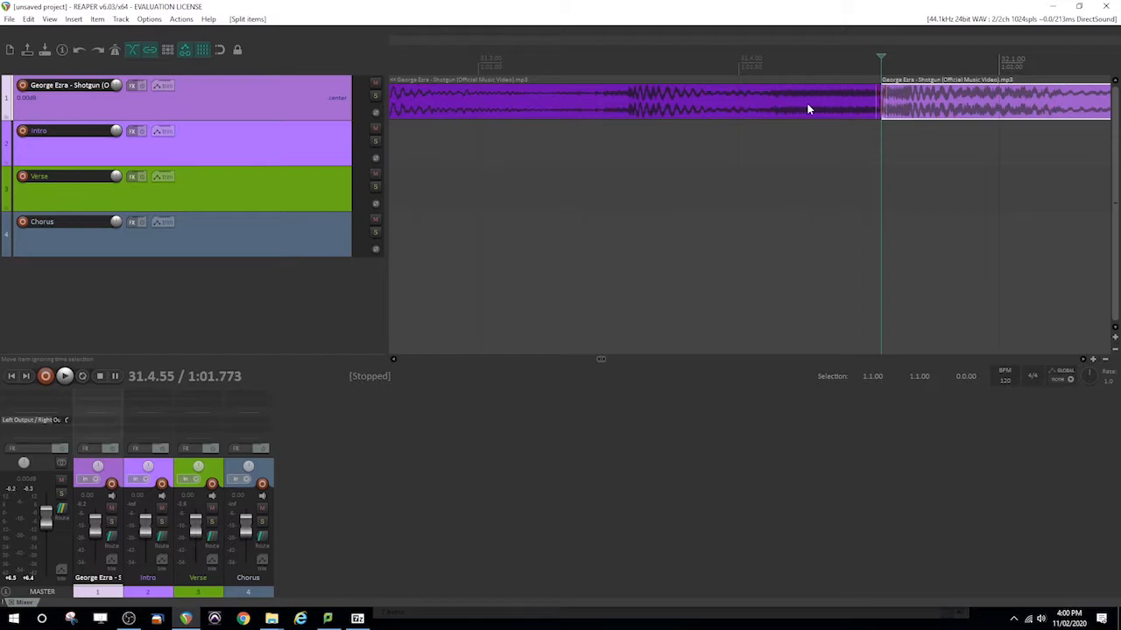
# Step: Move the section before the cut straight down to the Chorus track and name its take "Chorus"
pyautogui.click(844, 98)
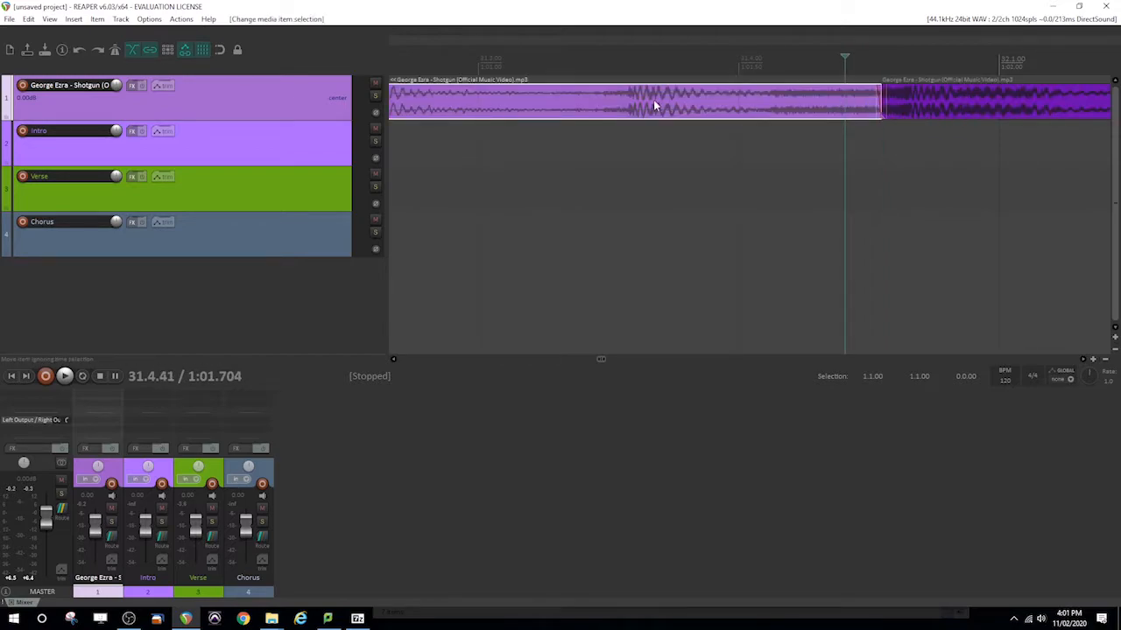
pyautogui.moveTo(630, 111); pyautogui.dragTo(631, 228)
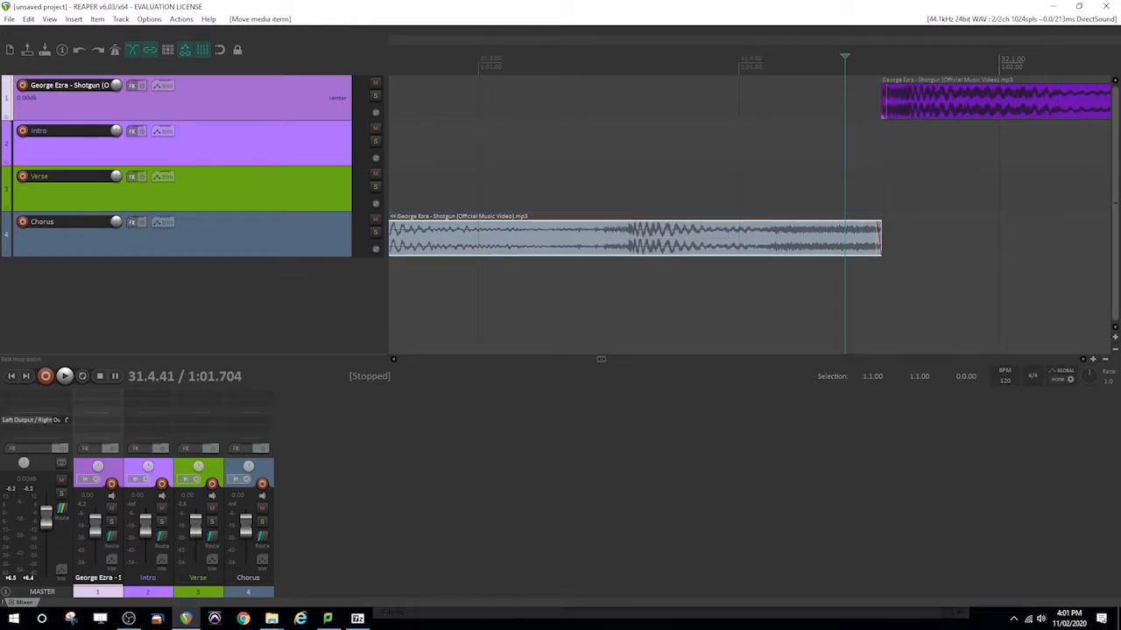
pyautogui.doubleClick(800, 239)
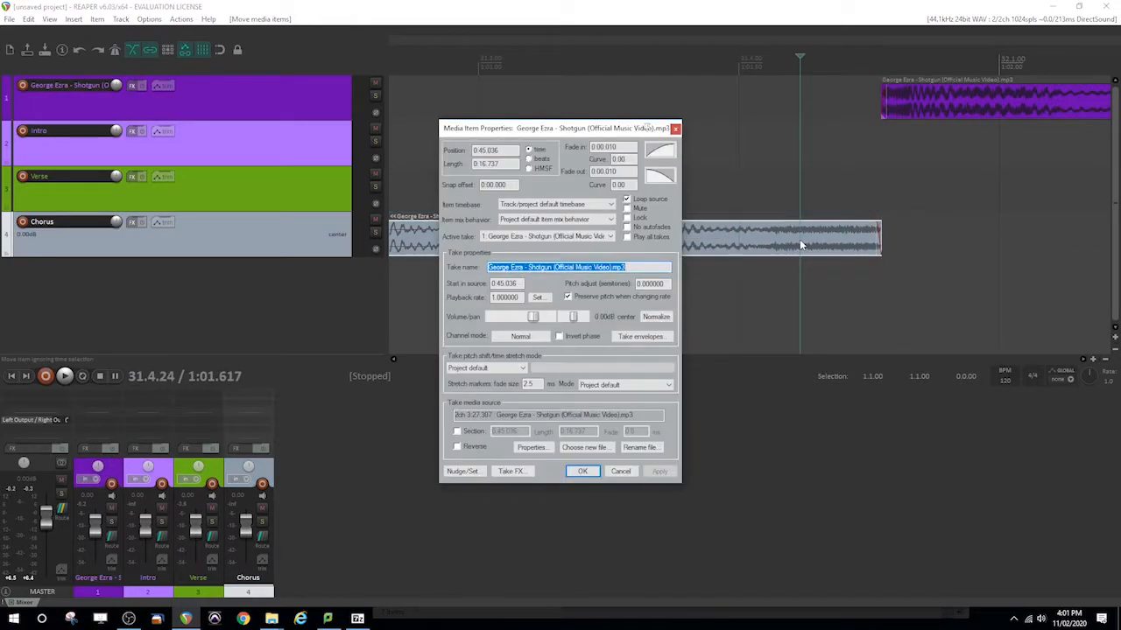
pyautogui.write('Chorus')
pyautogui.press('Return')
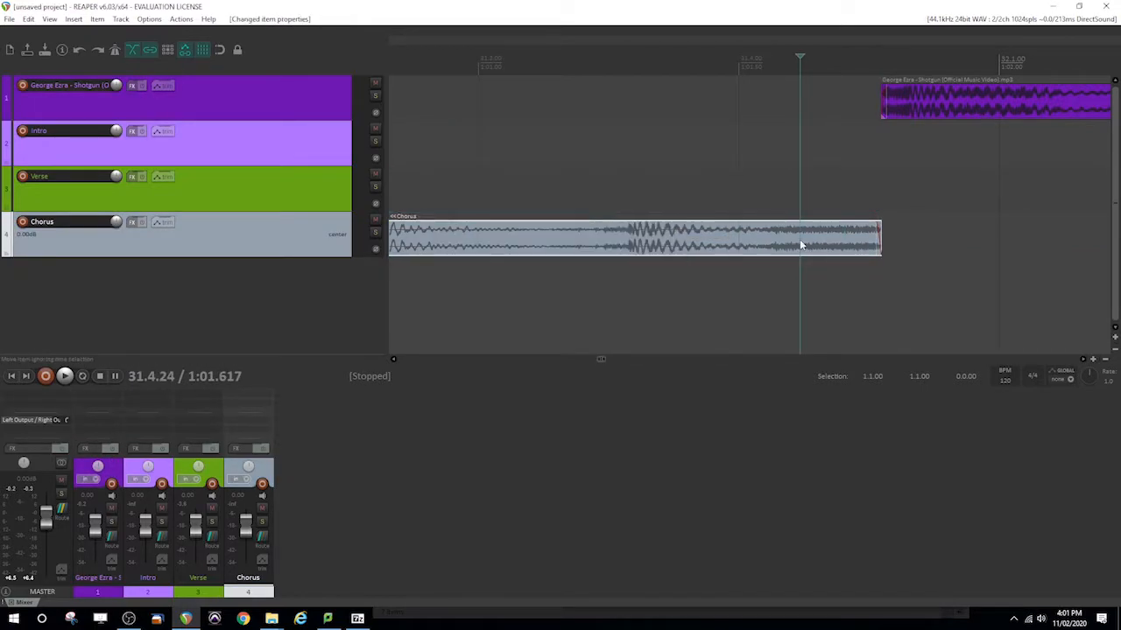
# Step: Play the remaining song from 1:01.766 in a wider time view and pause at the end of the next section
pyautogui.click(878, 145)
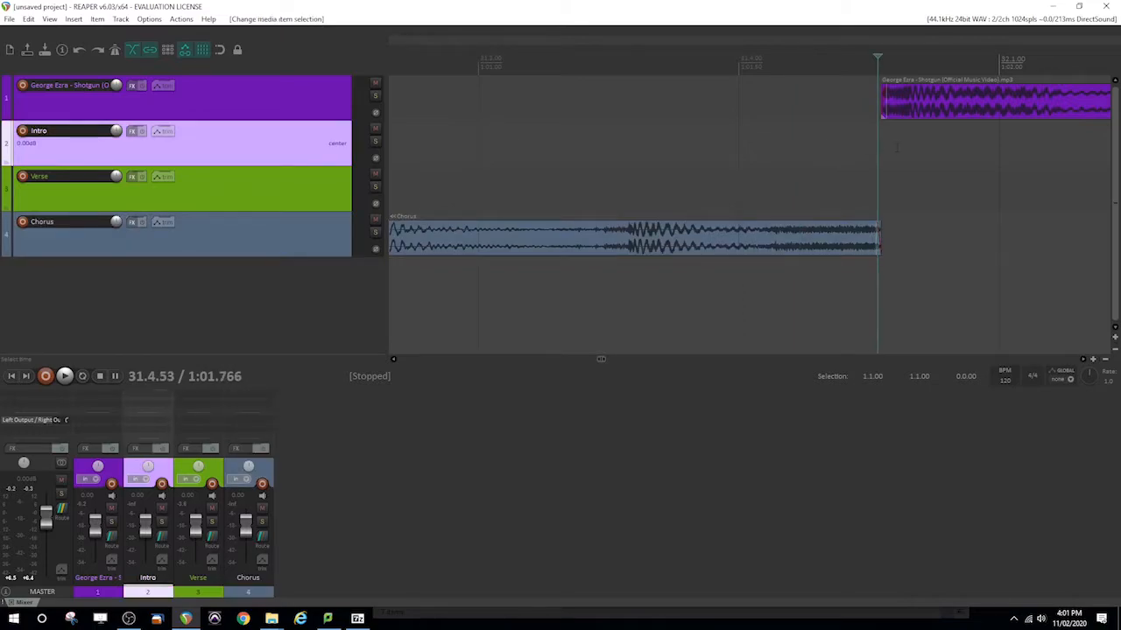
pyautogui.press('space')
pyautogui.click(1106, 361)
pyautogui.click(1107, 361)
pyautogui.click(1106, 361)
pyautogui.click(1107, 361)
pyautogui.click(1107, 361)
pyautogui.click(1106, 360)
pyautogui.click(1107, 360)
pyautogui.click(1107, 361)
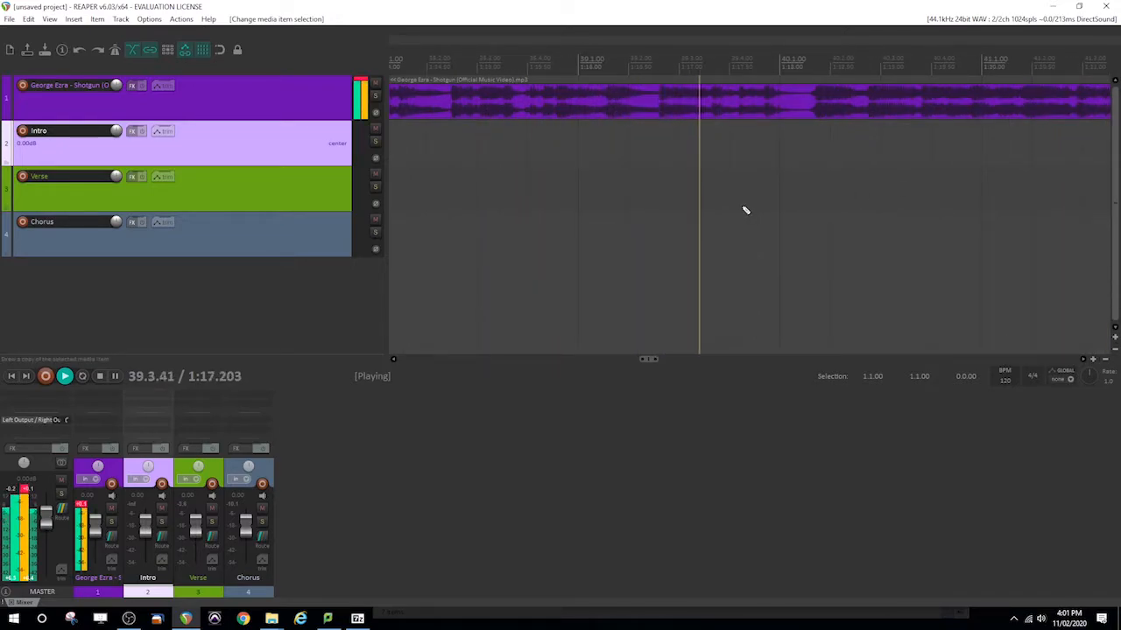
pyautogui.hotkey('ctrl', 'space')
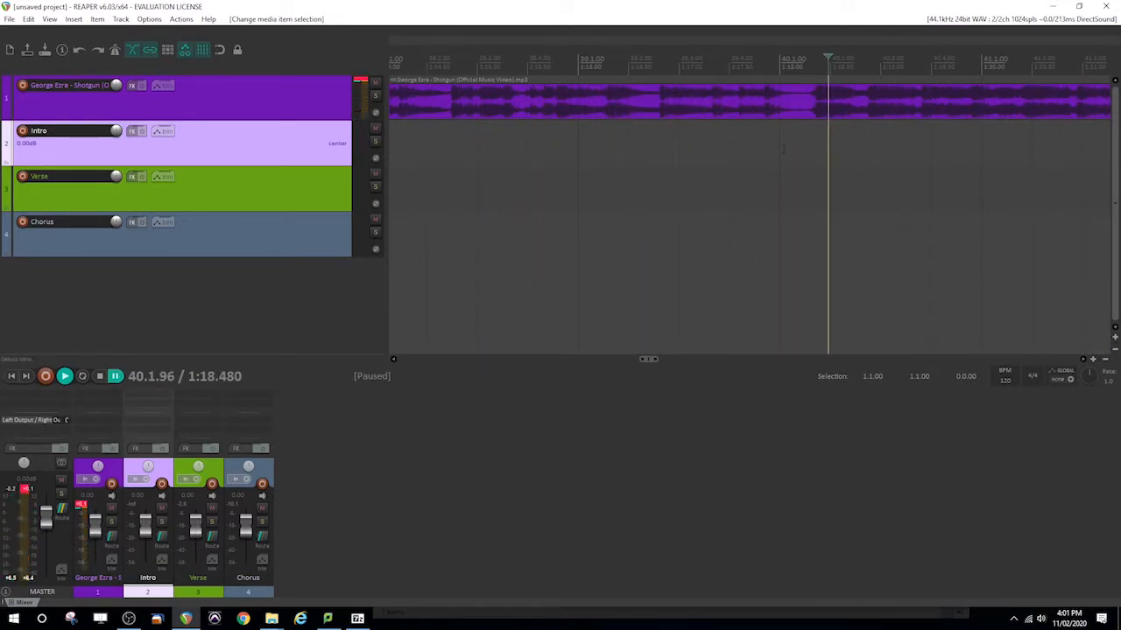
# Step: Place the edit cursor near the pause point and nudge it forward to 1:18.348, where the waveform changes
pyautogui.click(808, 108)
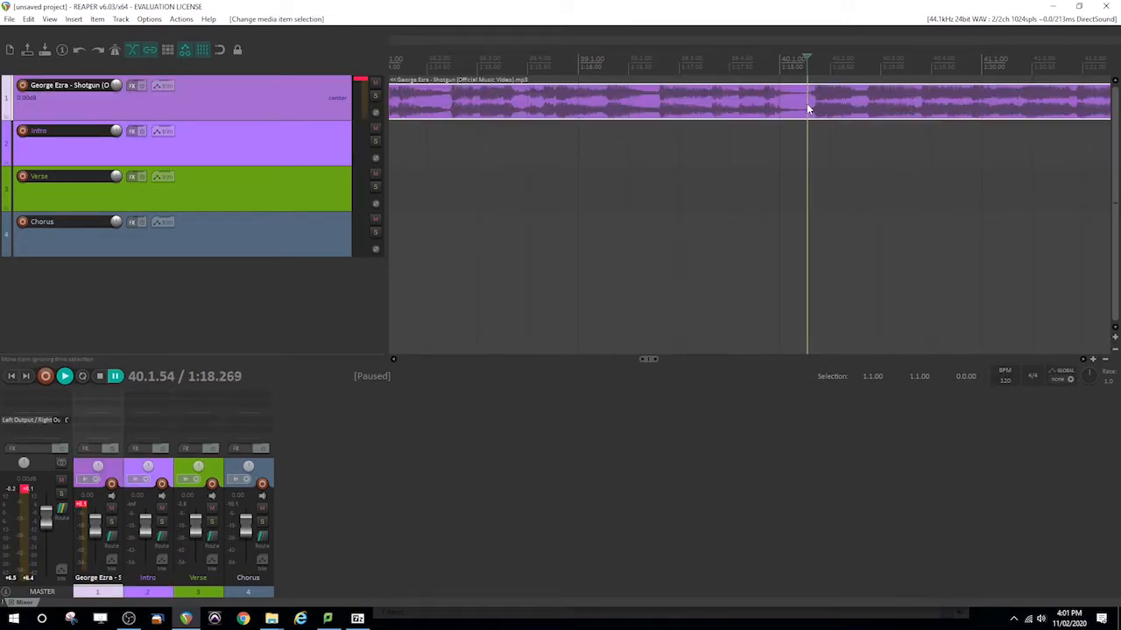
pyautogui.press('Right')
pyautogui.press('Right')
pyautogui.press('Right')
pyautogui.press('Right')
pyautogui.press('Right')
pyautogui.press('Right')
pyautogui.press('Right')
pyautogui.press('Right')
pyautogui.press('Right')
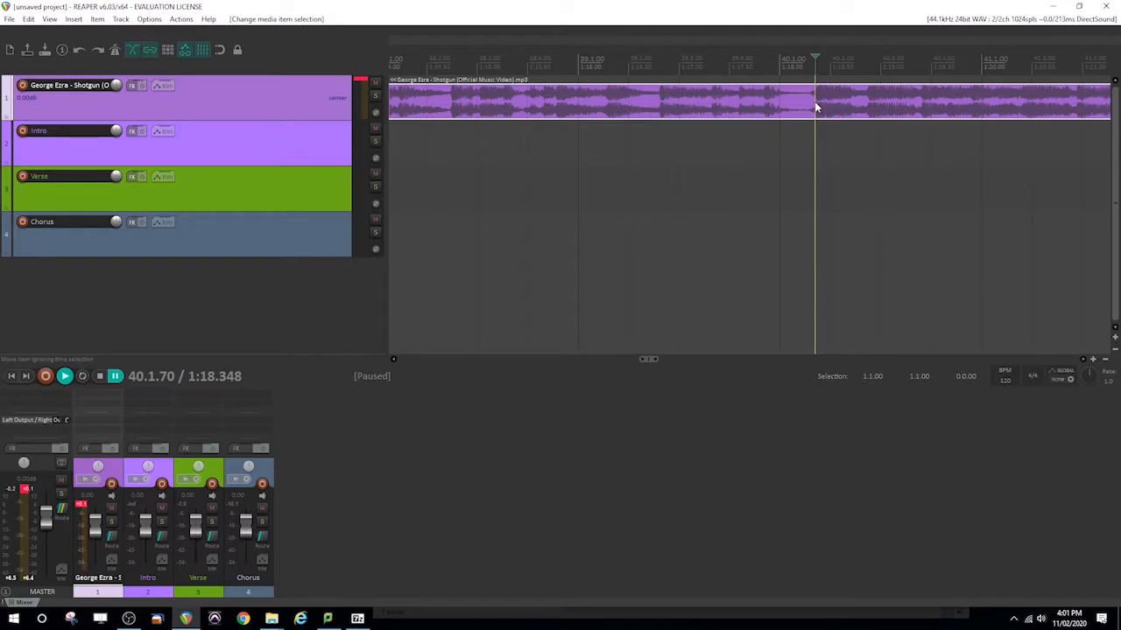
# Step: Play on from 1:18.348 to find the end of the following section, pause and set the edit cursor at 1:34.798
pyautogui.press('space')
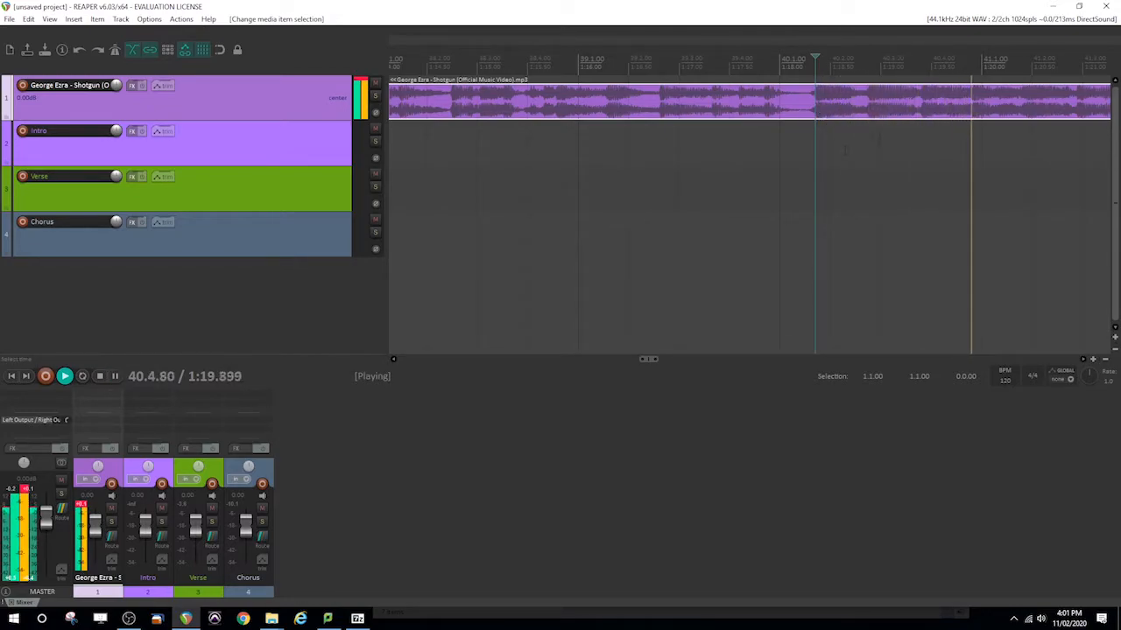
pyautogui.click(1106, 360)
pyautogui.click(1106, 361)
pyautogui.click(1106, 361)
pyautogui.click(1106, 361)
pyautogui.click(1105, 362)
pyautogui.click(1105, 361)
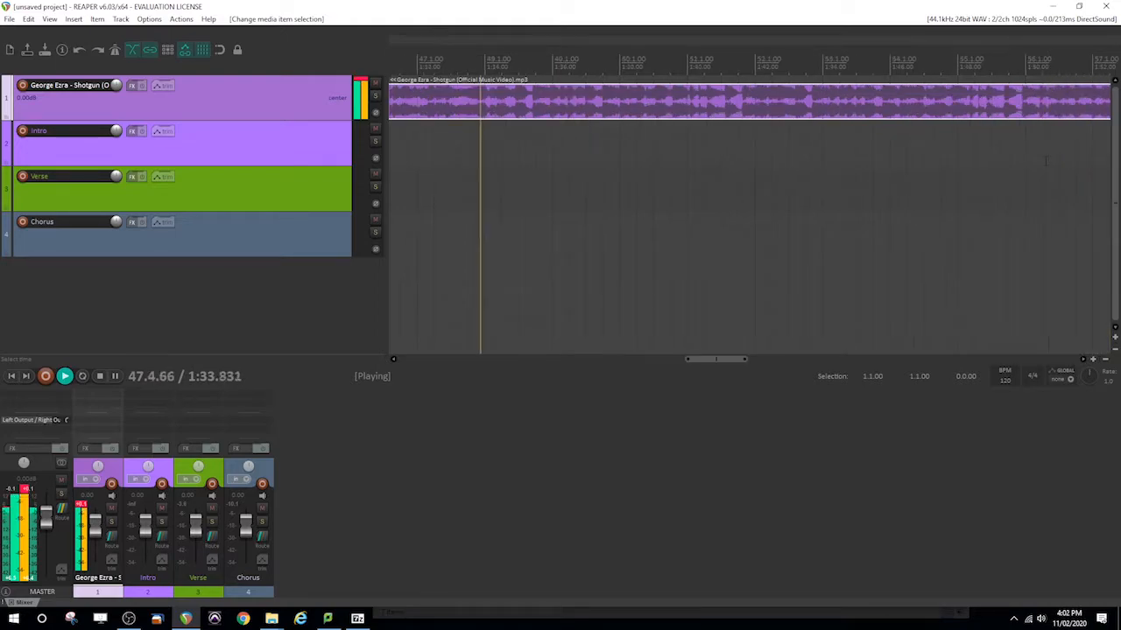
pyautogui.hotkey('ctrl', 'space')
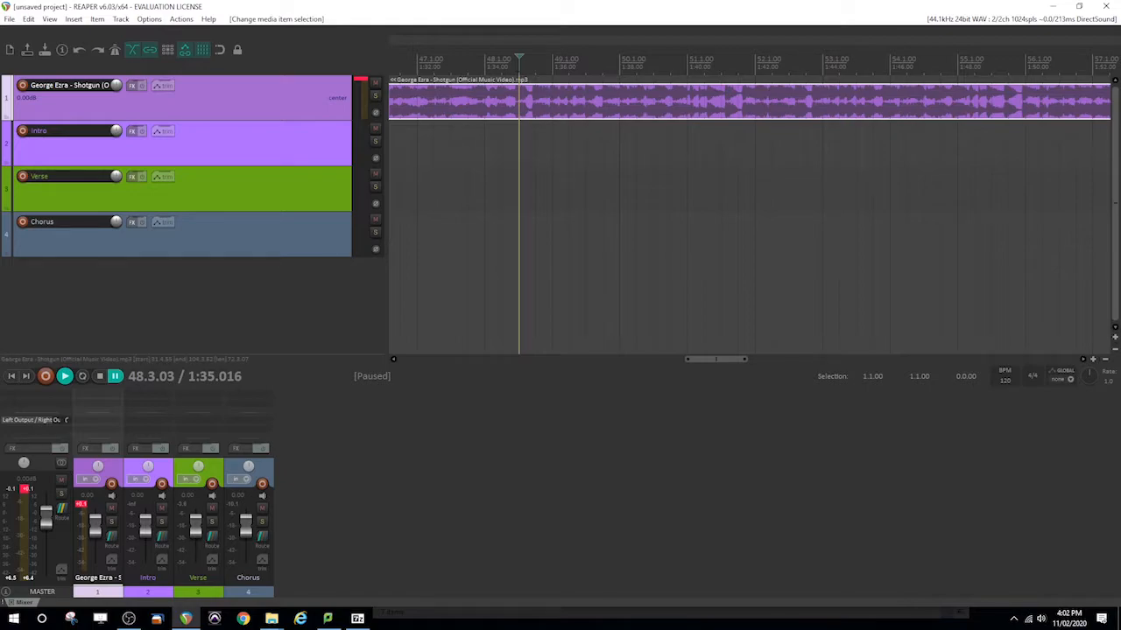
pyautogui.click(510, 94)
pyautogui.click(512, 94)
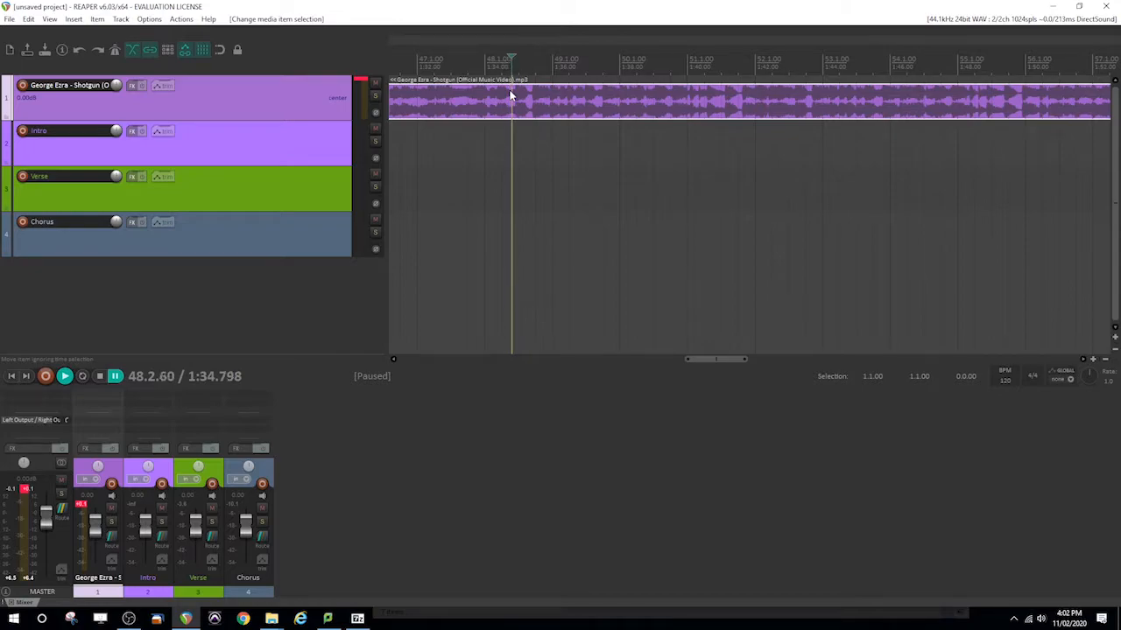
# Step: Set the edit cursor at 1:34.922, check the spot with a brief playback, and split the song there
pyautogui.click(517, 106)
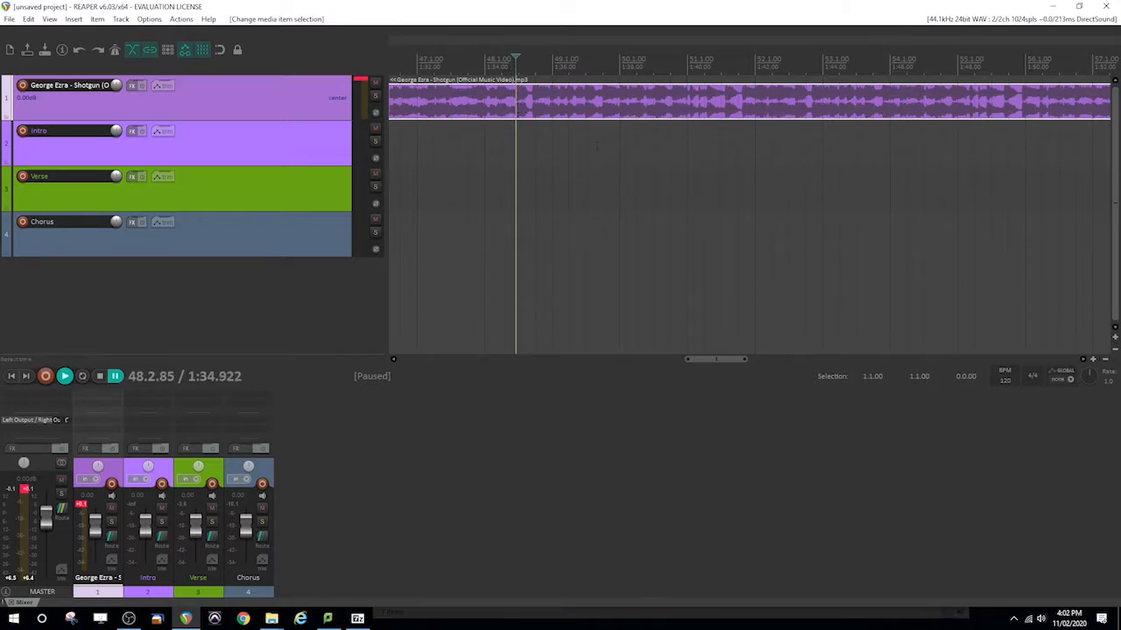
pyautogui.scroll(5, 473, 101)
pyautogui.press('space')
pyautogui.press('space')
pyautogui.press('s')
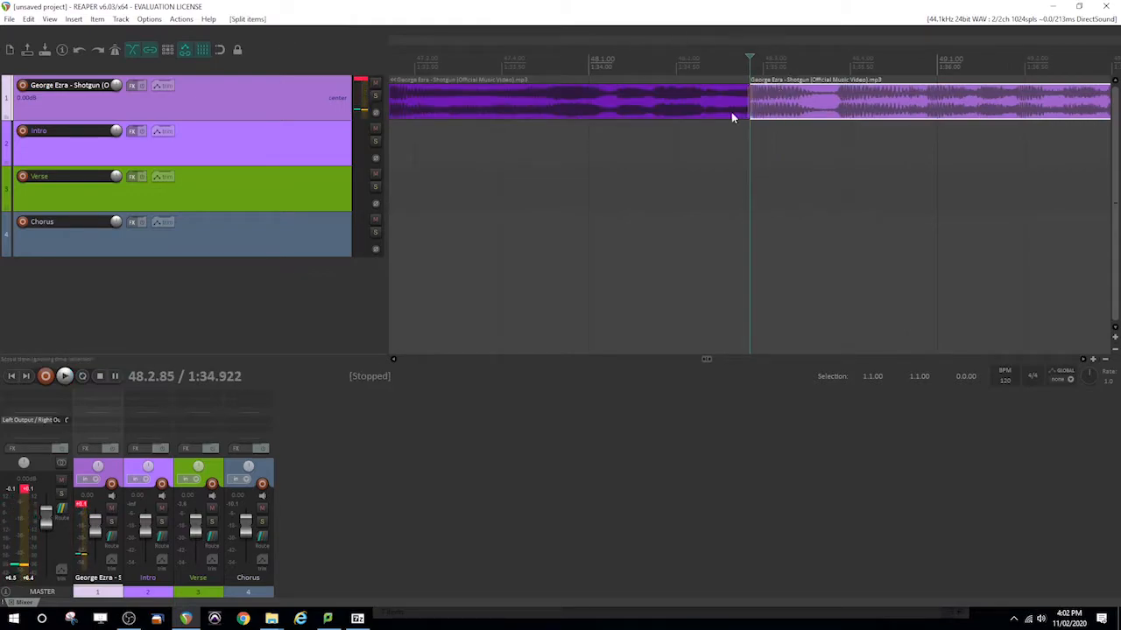
# Step: Name the take of the section before the cut "Verse 2" and move the item straight down to the Verse track
pyautogui.click(704, 106)
pyautogui.click(1106, 362)
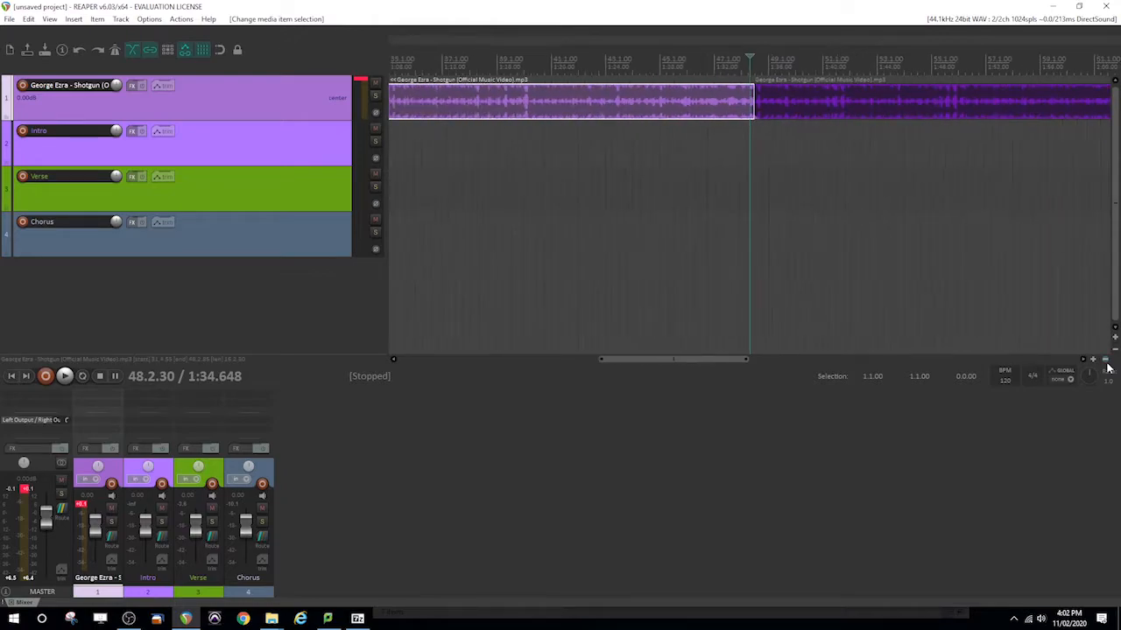
pyautogui.doubleClick(487, 103)
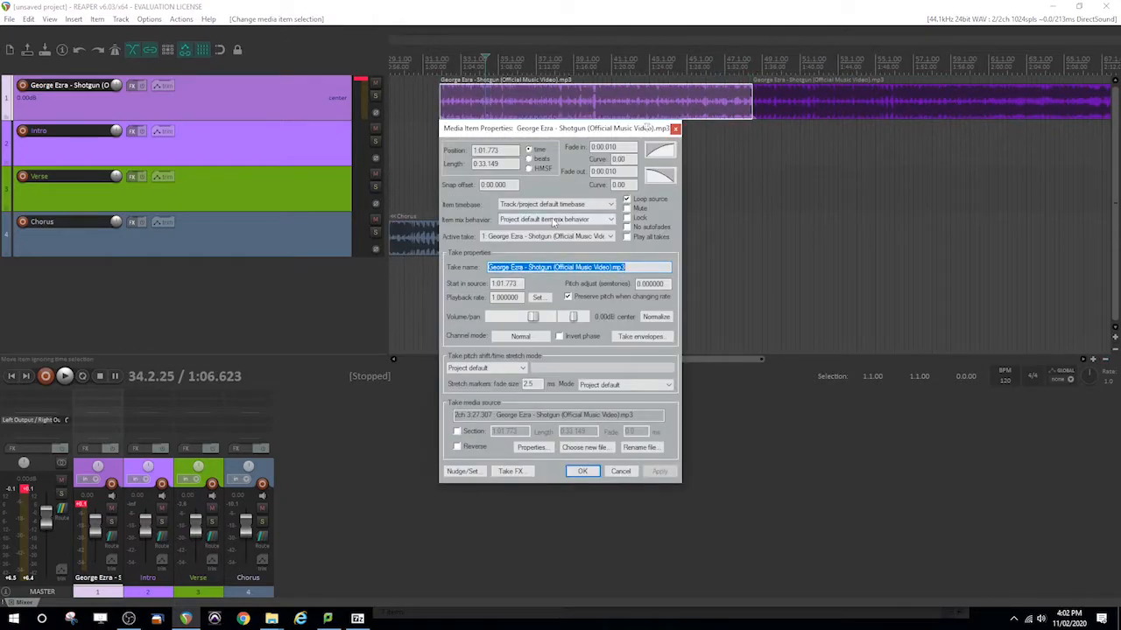
pyautogui.write('Verse 2')
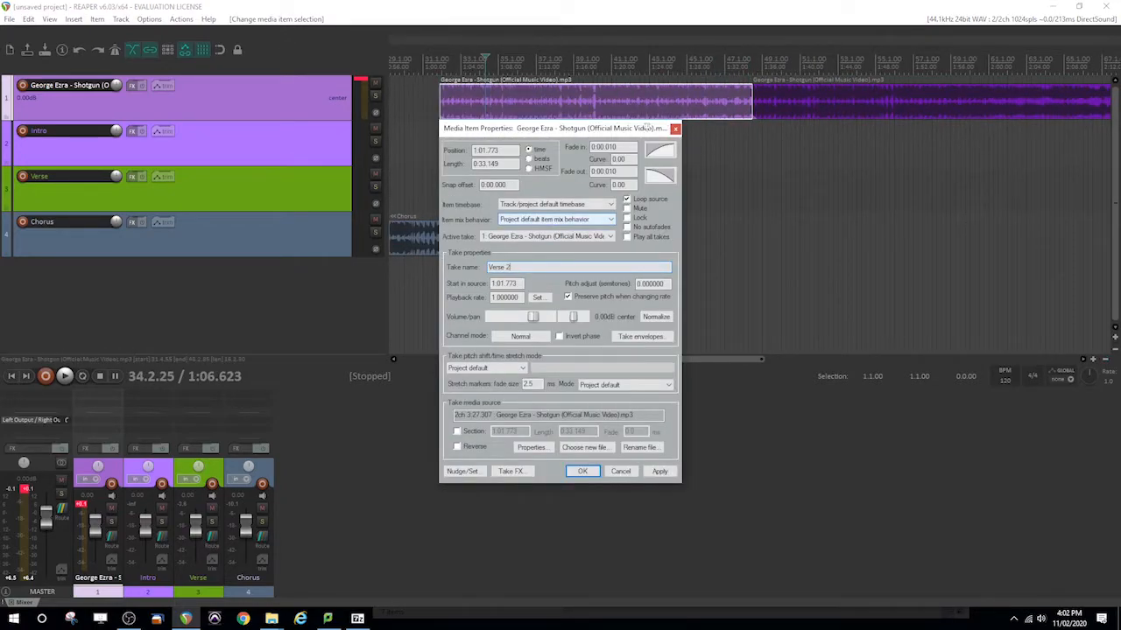
pyautogui.press('Return')
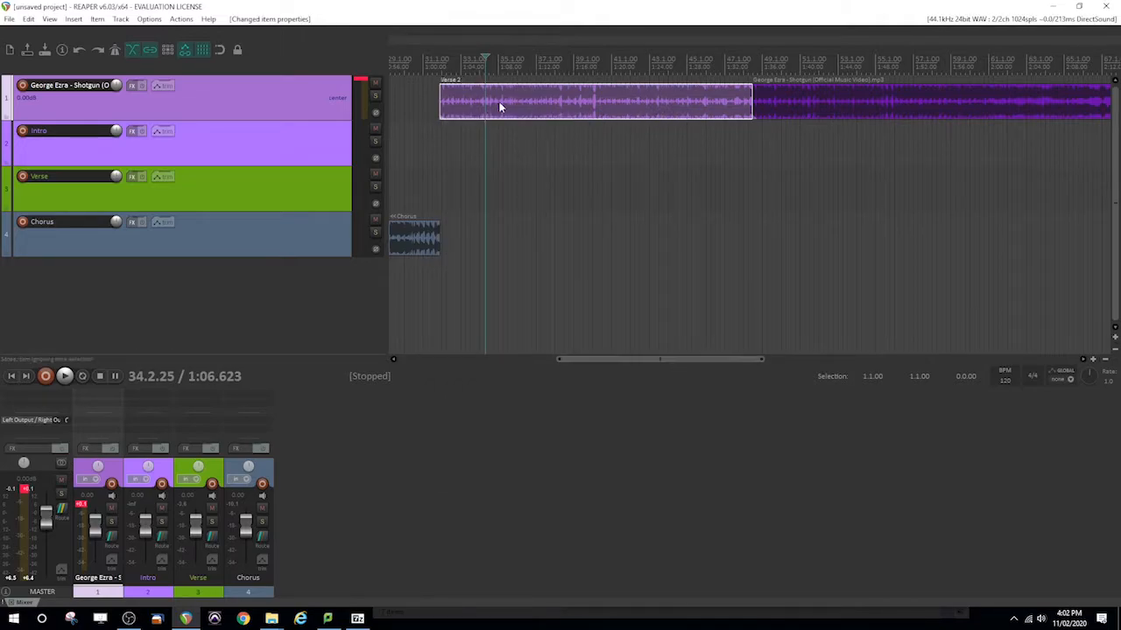
pyautogui.moveTo(494, 102); pyautogui.dragTo(500, 191)
# Step: Try healing the split between the adjoining Verse 1 and Verse 2 items before the first chorus, and undo it
pyautogui.moveTo(616, 365); pyautogui.dragTo(432, 365)
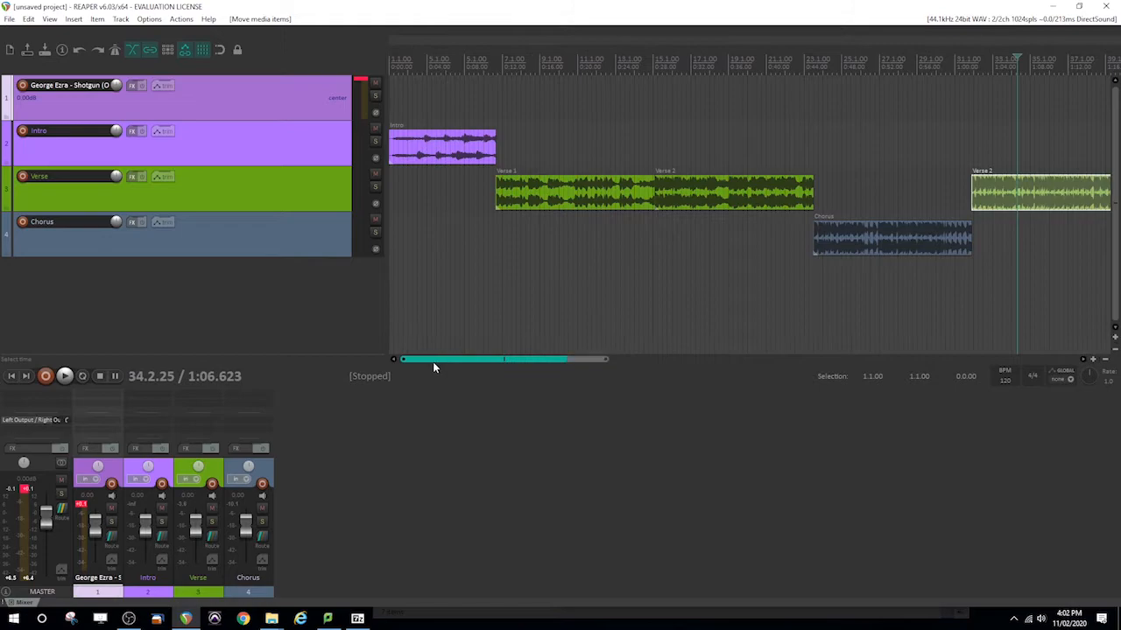
pyautogui.click(602, 205)
pyautogui.click(695, 188)
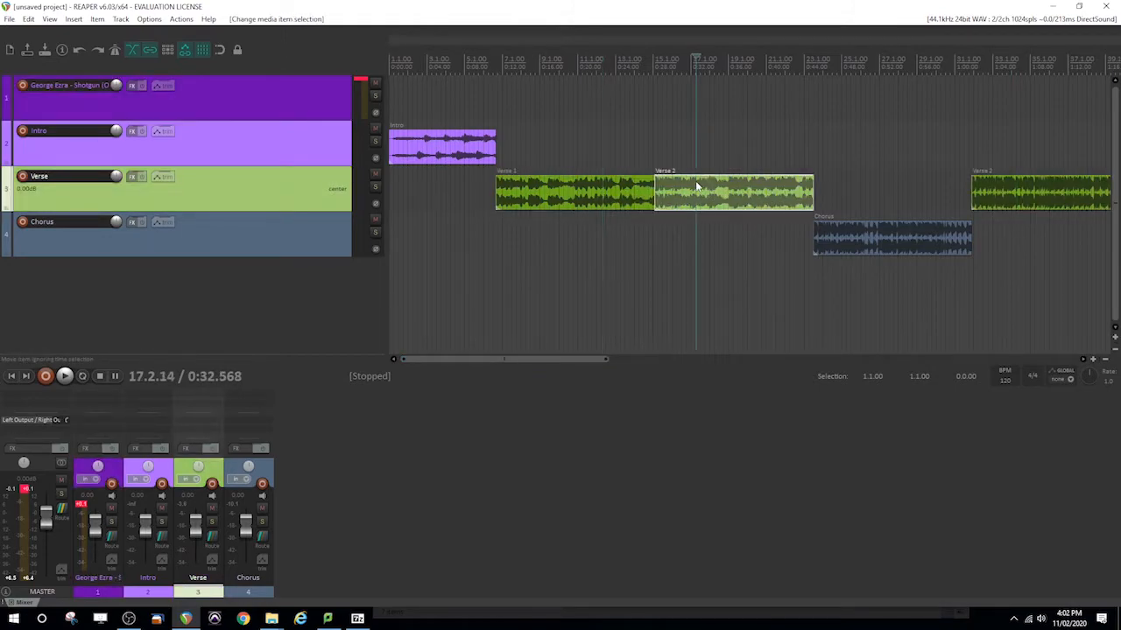
pyautogui.click(601, 198)
pyautogui.rightClick(634, 200)
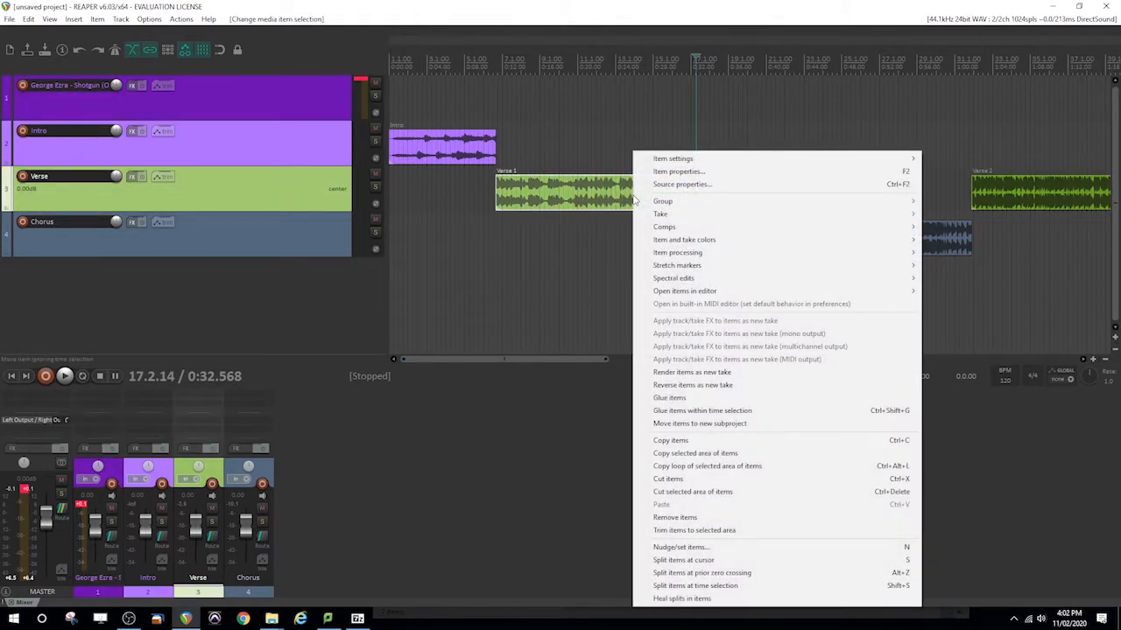
pyautogui.click(704, 600)
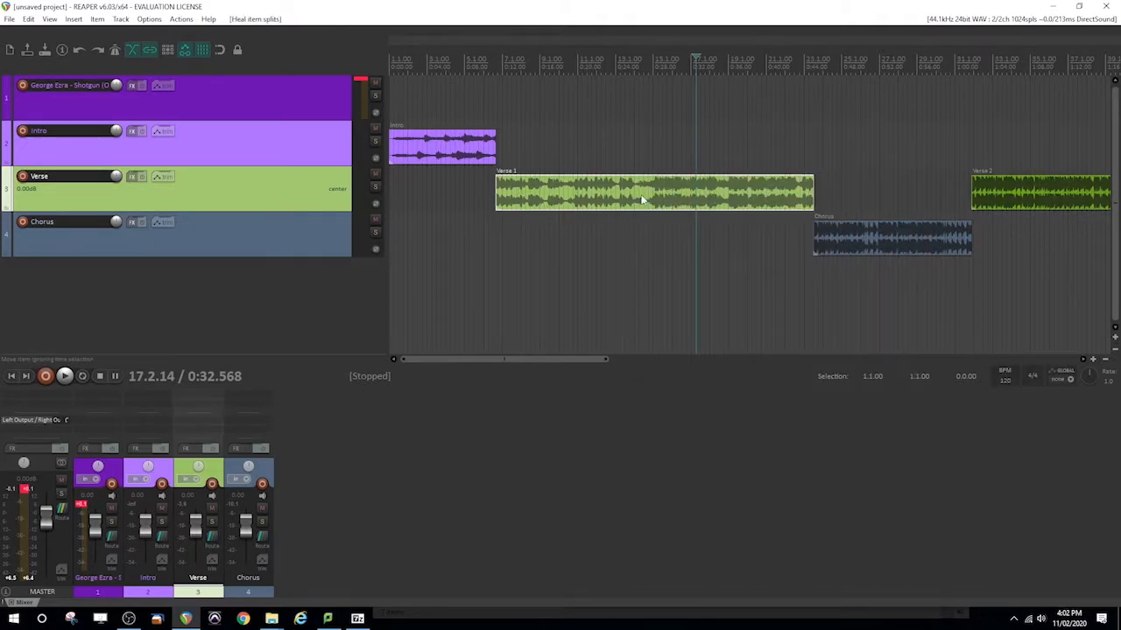
pyautogui.press('s')
# Step: Try deleting the earlier Verse 2 item and extending Verse 1 up to the first Chorus item, and undo both changes
pyautogui.click(688, 195)
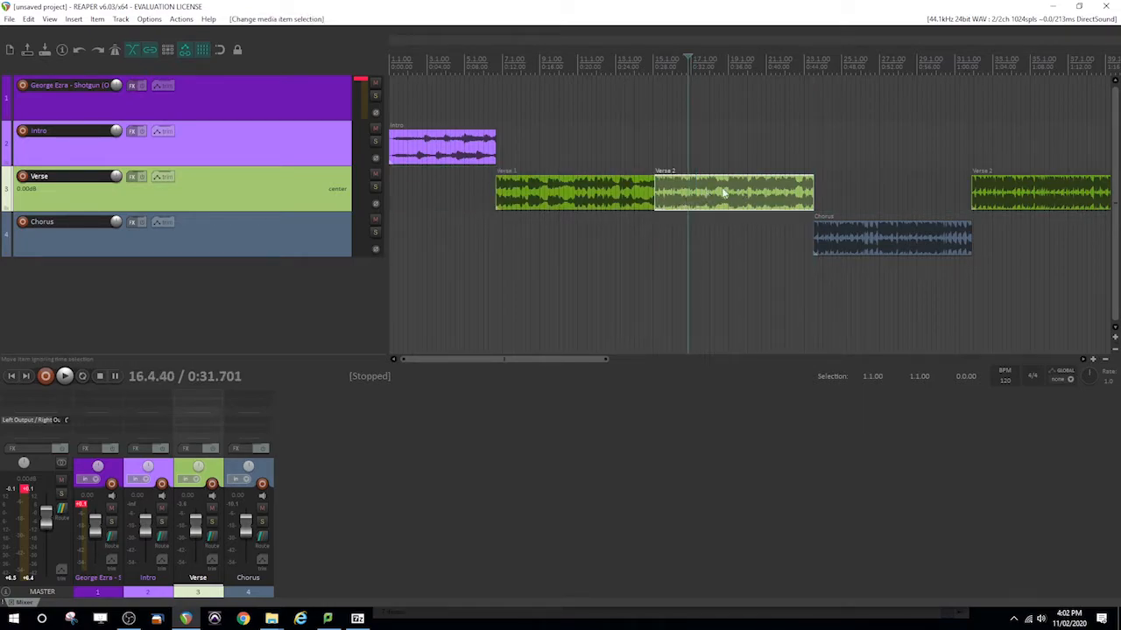
pyautogui.press('Delete')
pyautogui.moveTo(652, 192); pyautogui.dragTo(814, 193)
pyautogui.hotkey('ctrl', 'z')
pyautogui.hotkey('ctrl', 'z')
# Step: Select the adjoining Verse 1 and Verse 2 items together and heal their split into one item
pyautogui.keyDown('ctrl'); pyautogui.click(626, 197); pyautogui.keyUp('ctrl')
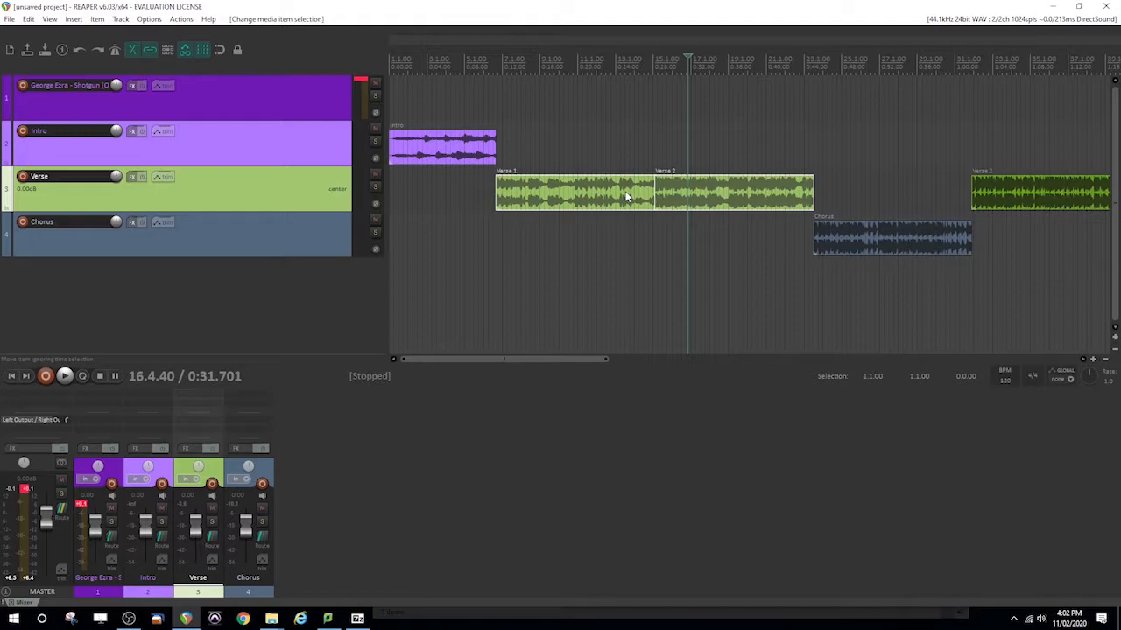
pyautogui.moveTo(511, 154); pyautogui.dragTo(747, 250)
pyautogui.click(601, 200)
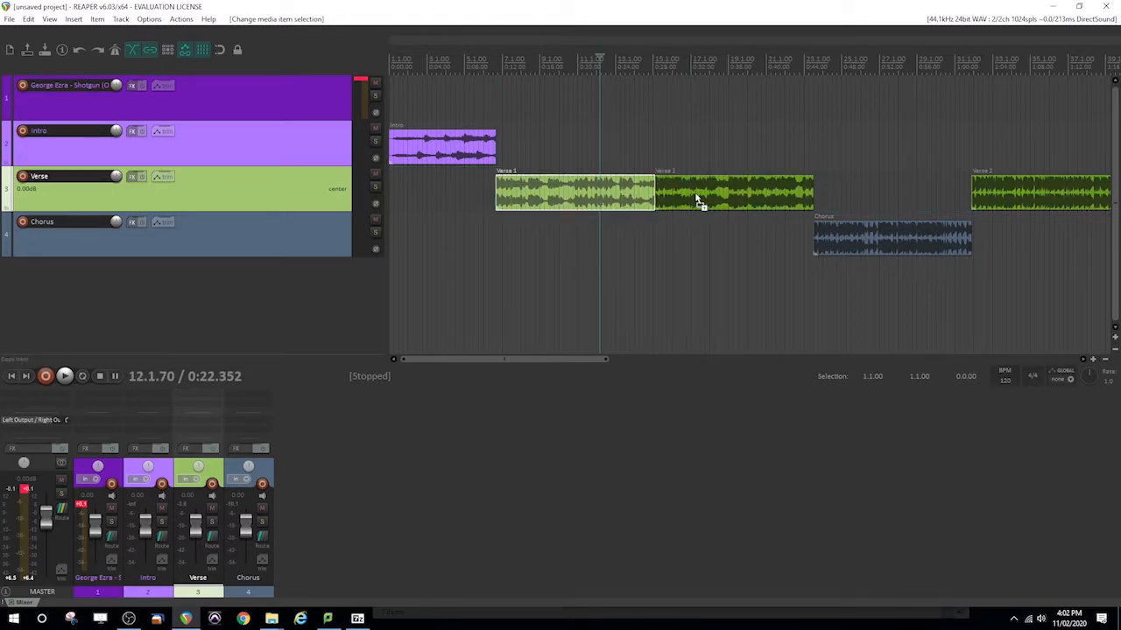
pyautogui.keyDown('ctrl'); pyautogui.click(698, 200); pyautogui.keyUp('ctrl')
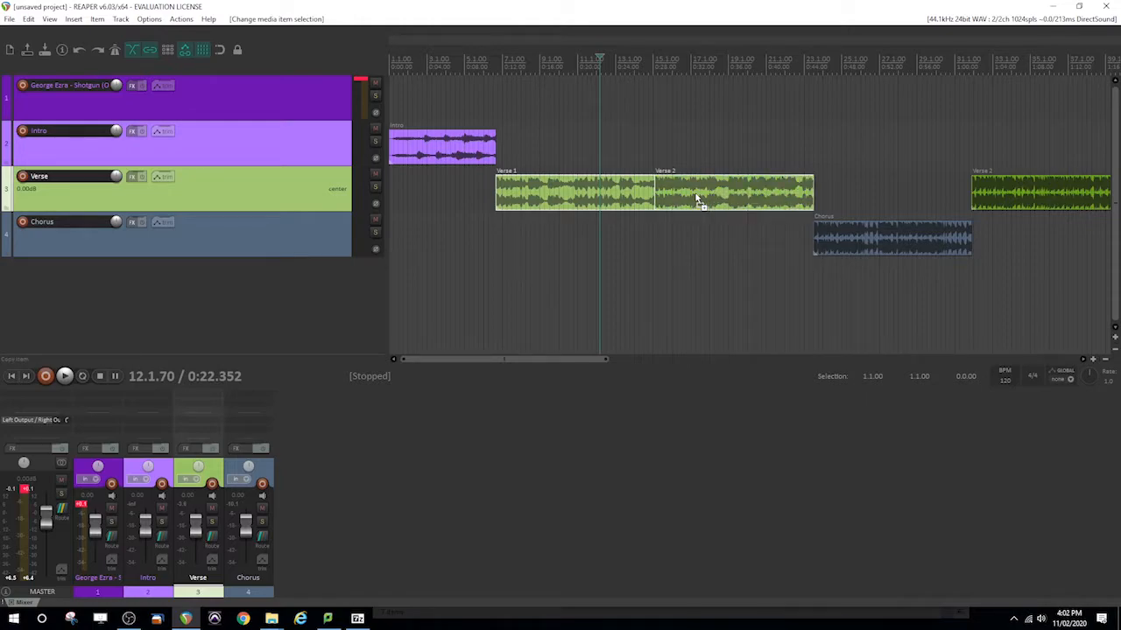
pyautogui.rightClick(696, 200)
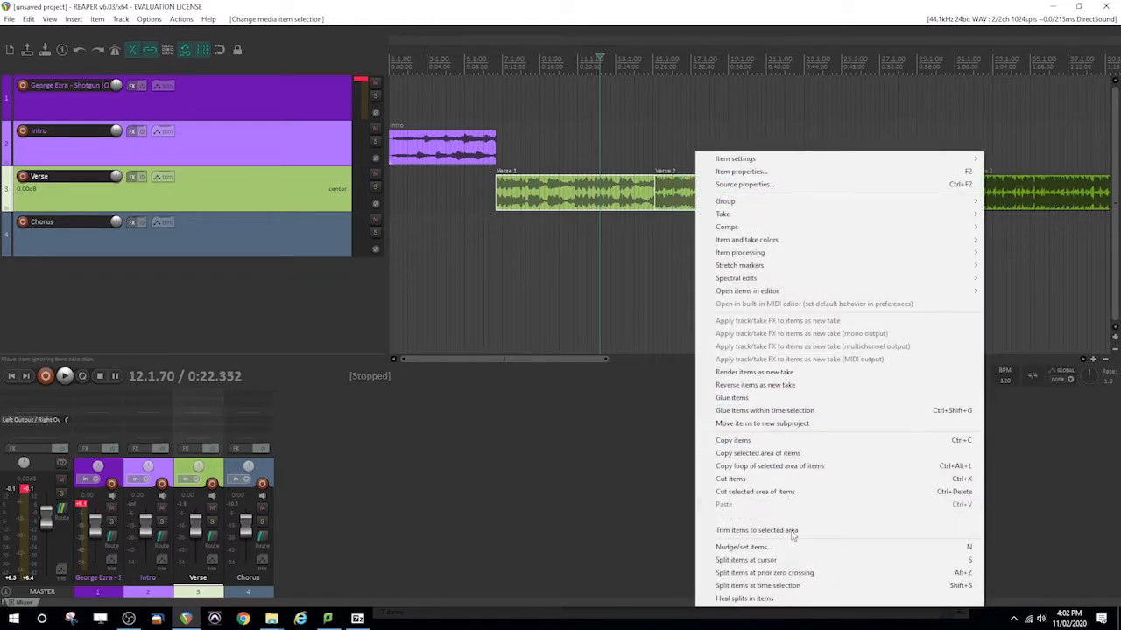
pyautogui.click(783, 597)
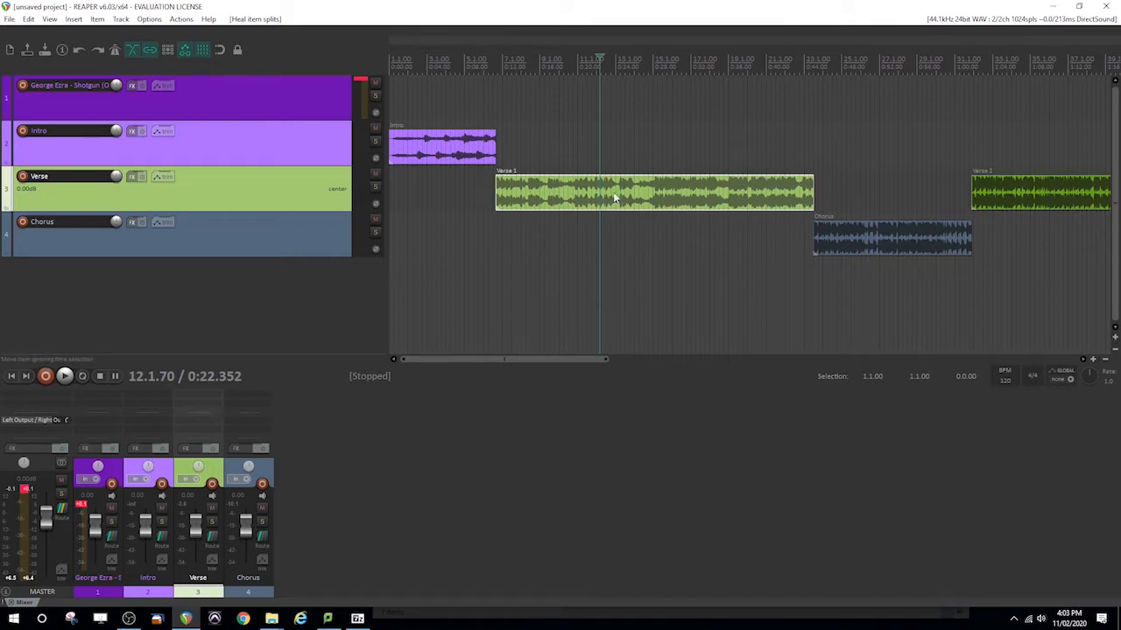
# Step: Play the remaining song from just before its start and lower the song track to -1.22 dB along with the master volume
pyautogui.moveTo(576, 360); pyautogui.dragTo(788, 358)
pyautogui.click(554, 63)
pyautogui.press('space')
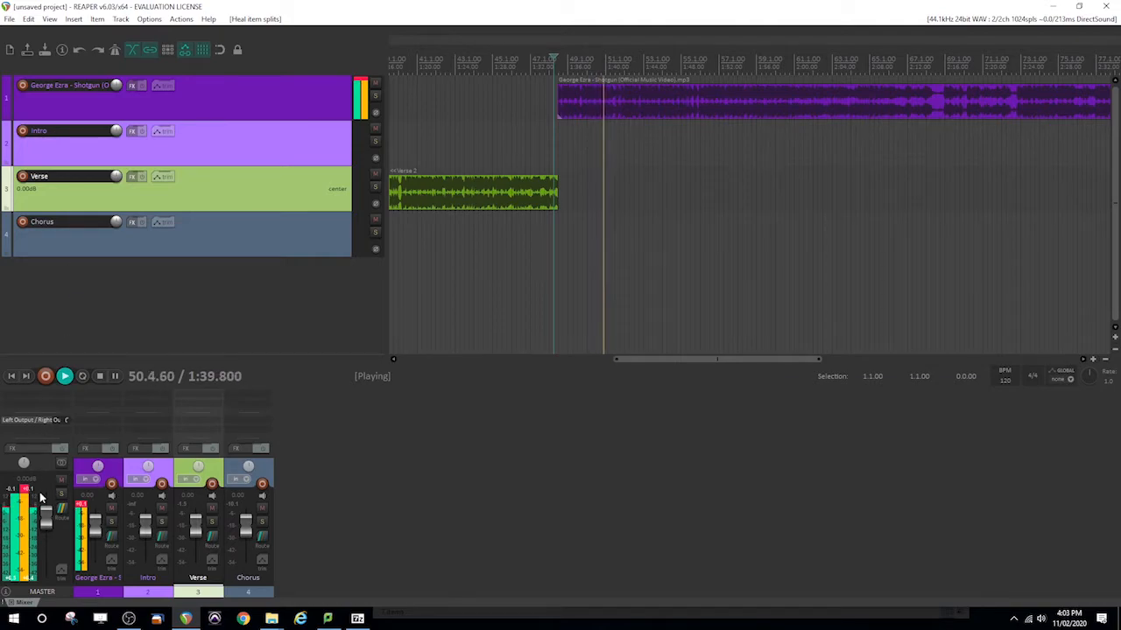
pyautogui.moveTo(97, 527); pyautogui.dragTo(99, 533)
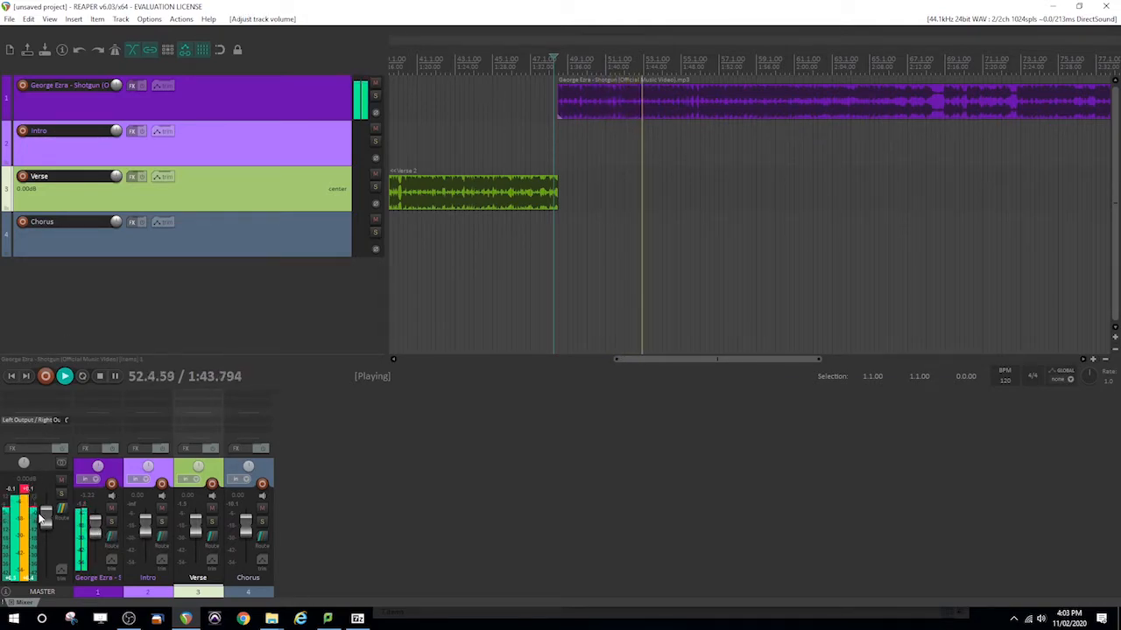
pyautogui.moveTo(41, 517); pyautogui.dragTo(46, 521)
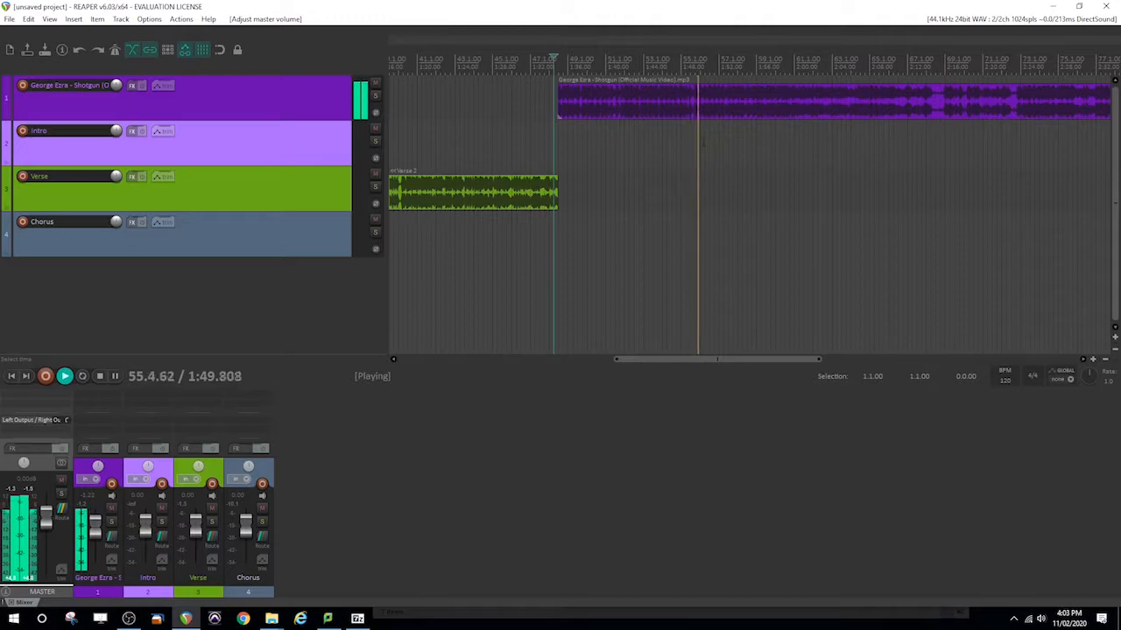
# Step: Pause at the end of the section, locate the change in the waveform, and split the song at 1:51.474
pyautogui.hotkey('ctrl', 'space')
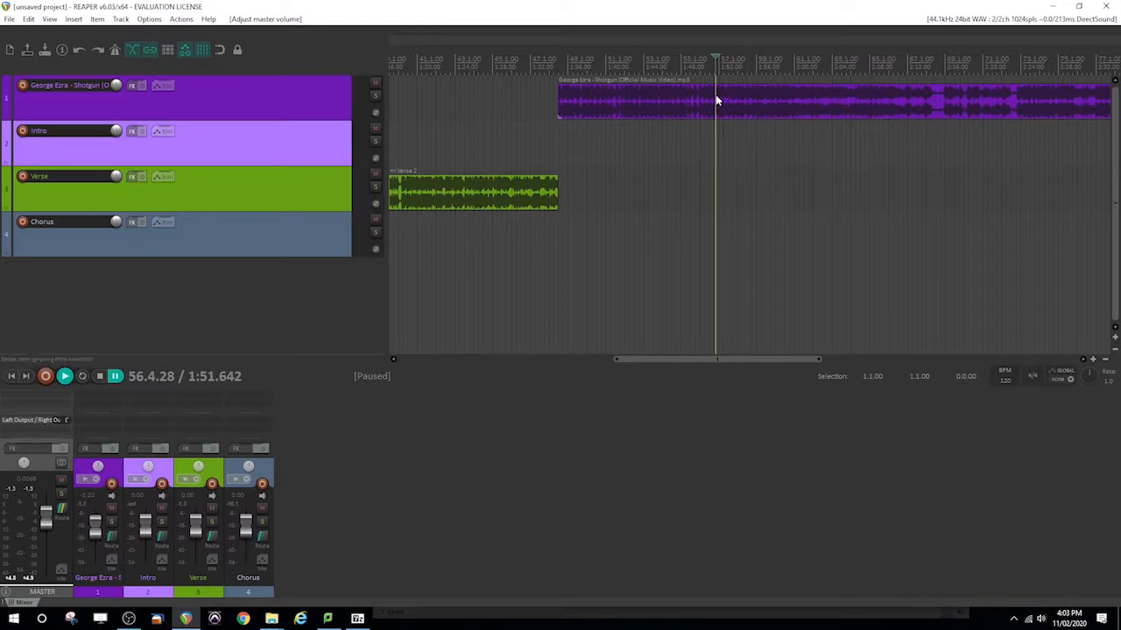
pyautogui.click(1092, 359)
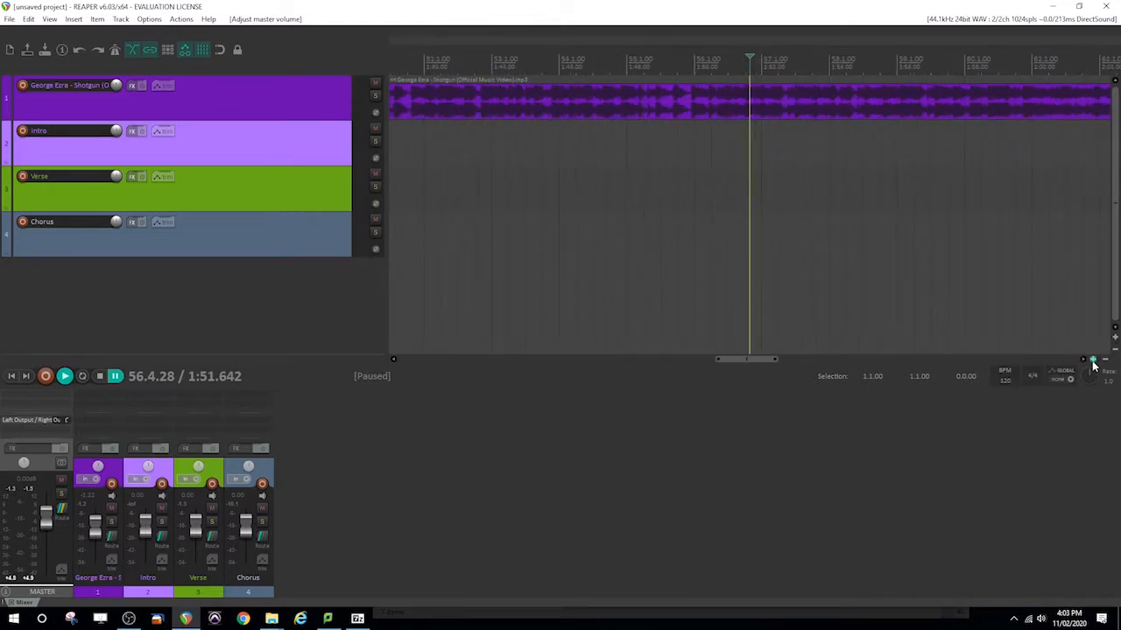
pyautogui.click(1093, 359)
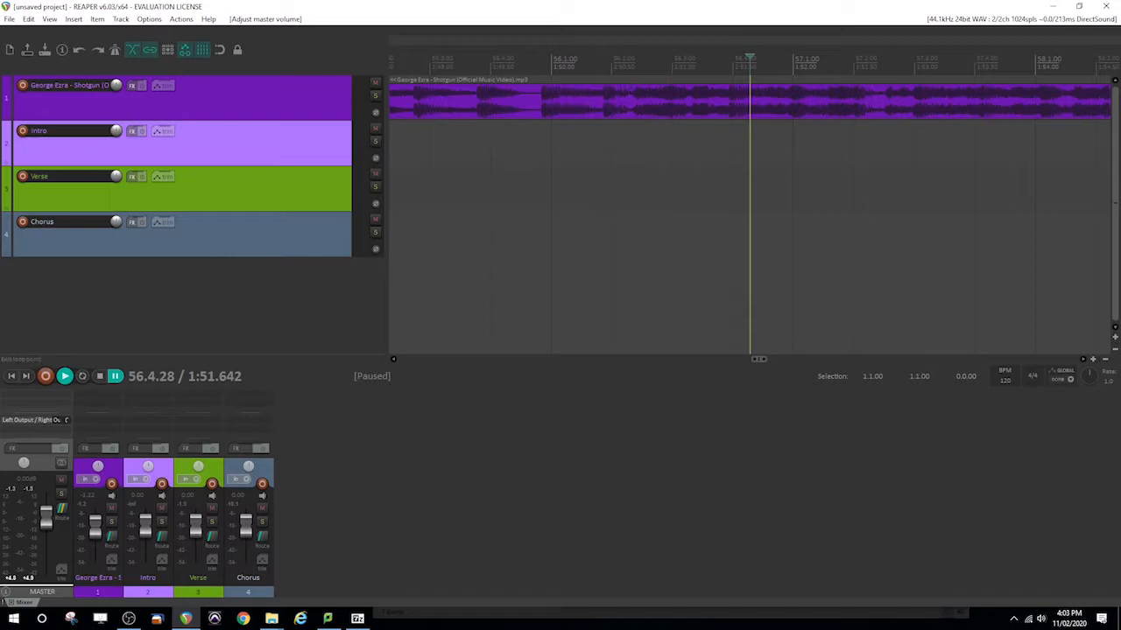
pyautogui.press('space')
pyautogui.press('space')
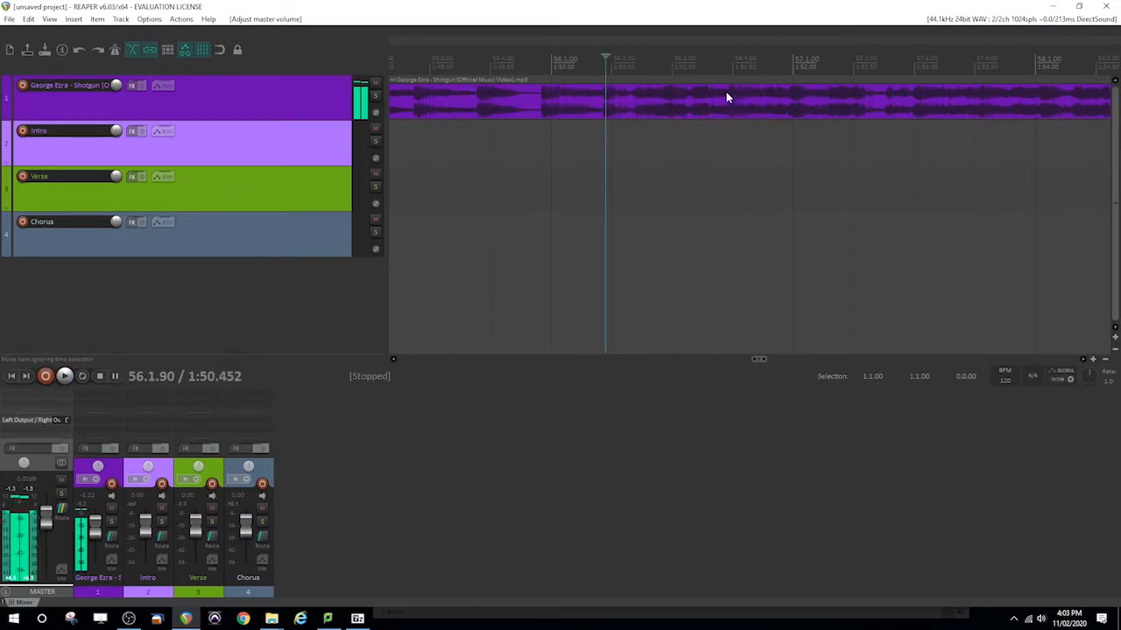
pyautogui.click(727, 106)
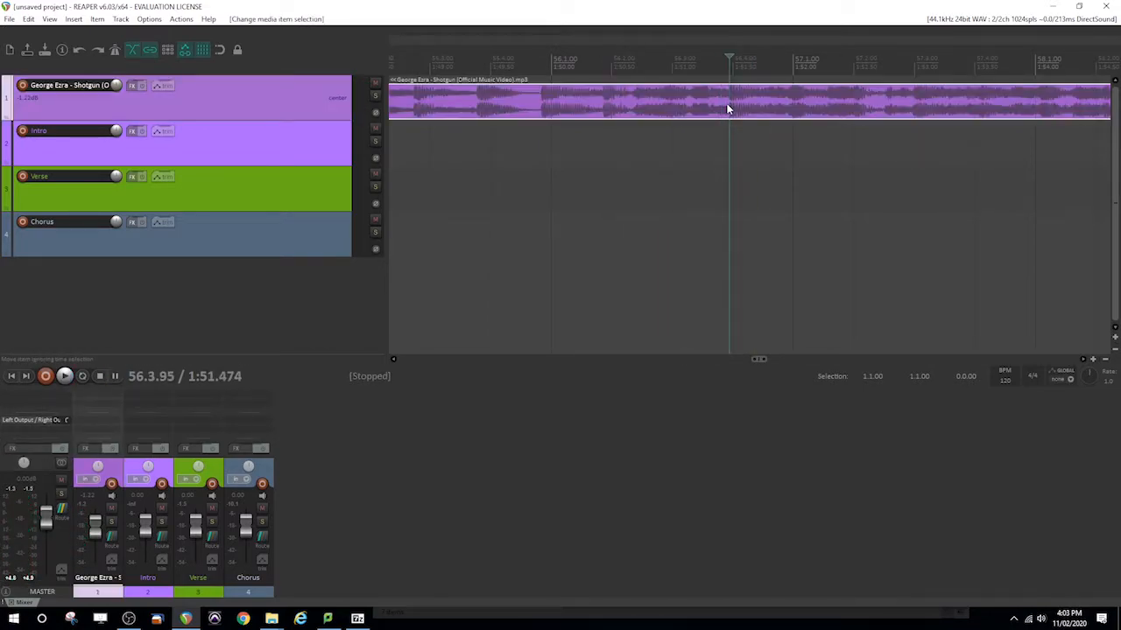
pyautogui.press('s')
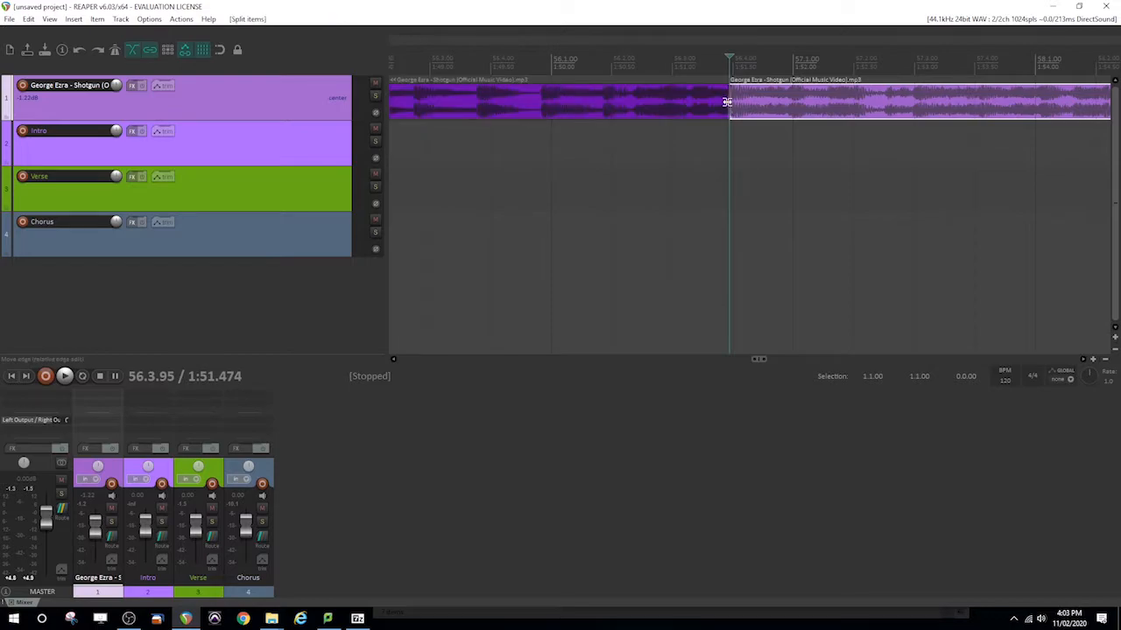
# Step: Name the take of the section before the new cut "Chorus" and move the item straight down to the Chorus track
pyautogui.doubleClick(580, 103)
pyautogui.write('Chorus')
pyautogui.press('Return')
pyautogui.moveTo(581, 105); pyautogui.dragTo(523, 218)
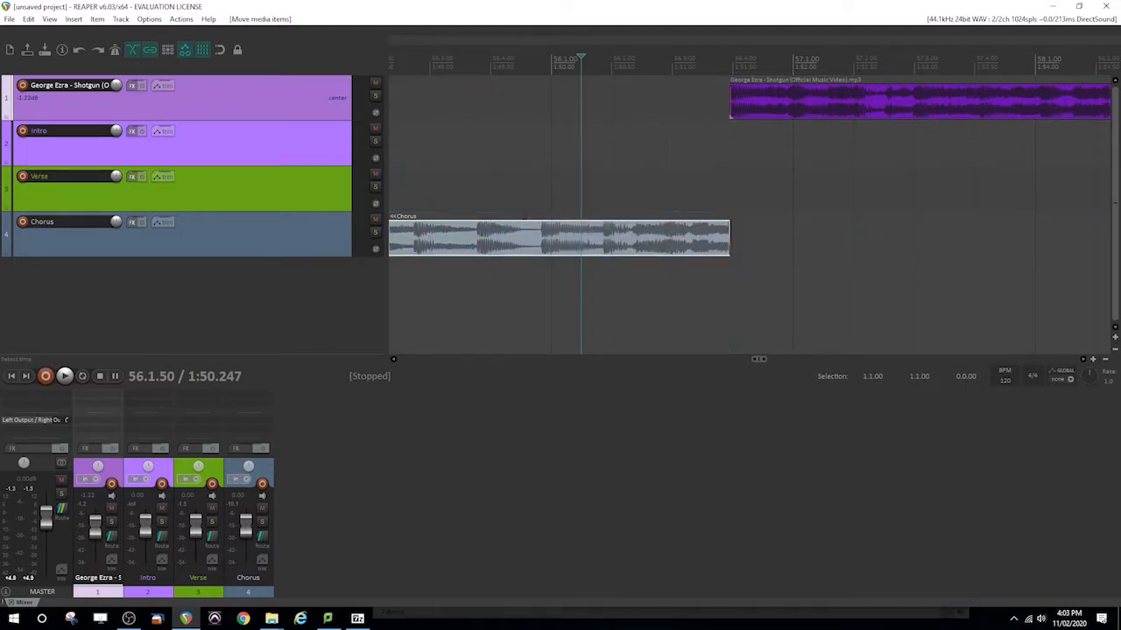
# Step: Play the remaining song from 1:51.392 in a wider time view and pause at the end of the next section
pyautogui.click(714, 63)
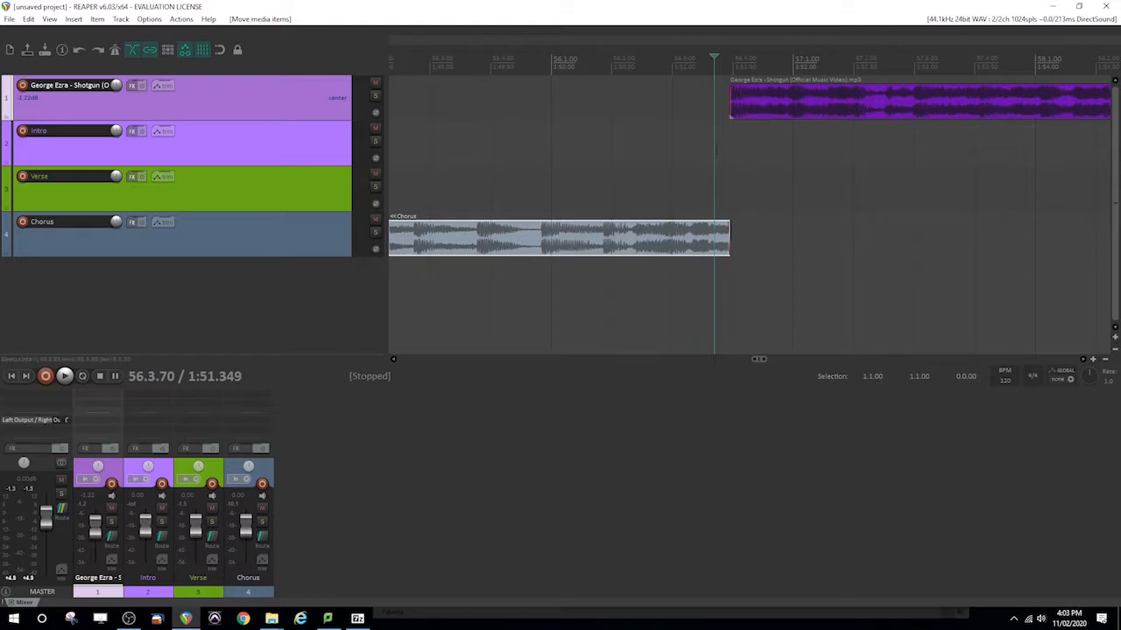
pyautogui.click(719, 63)
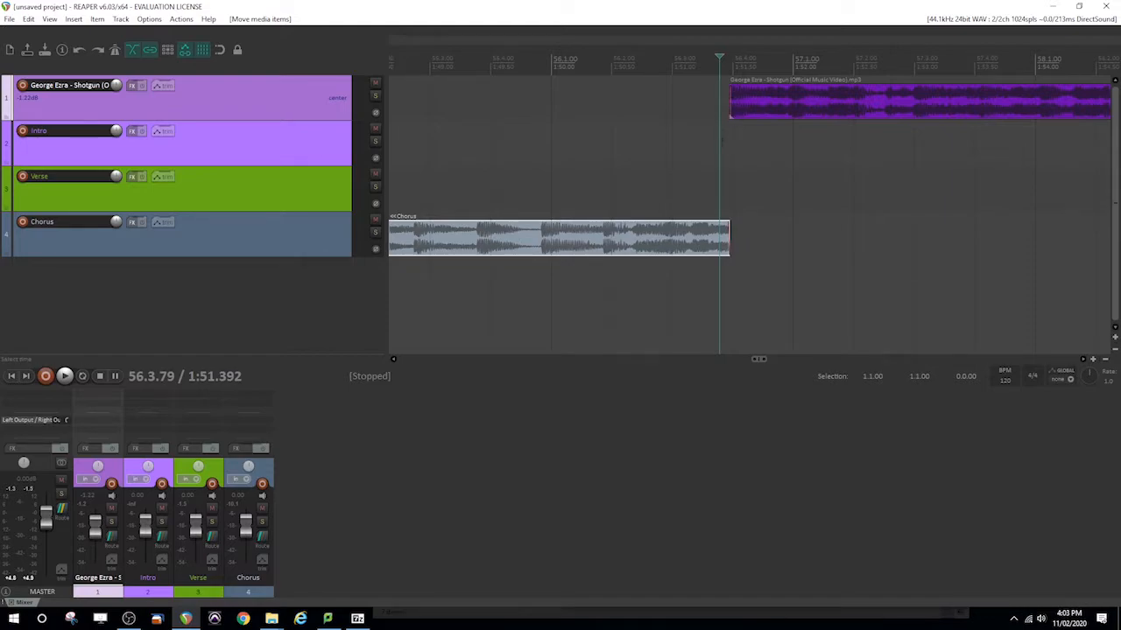
pyautogui.press('space')
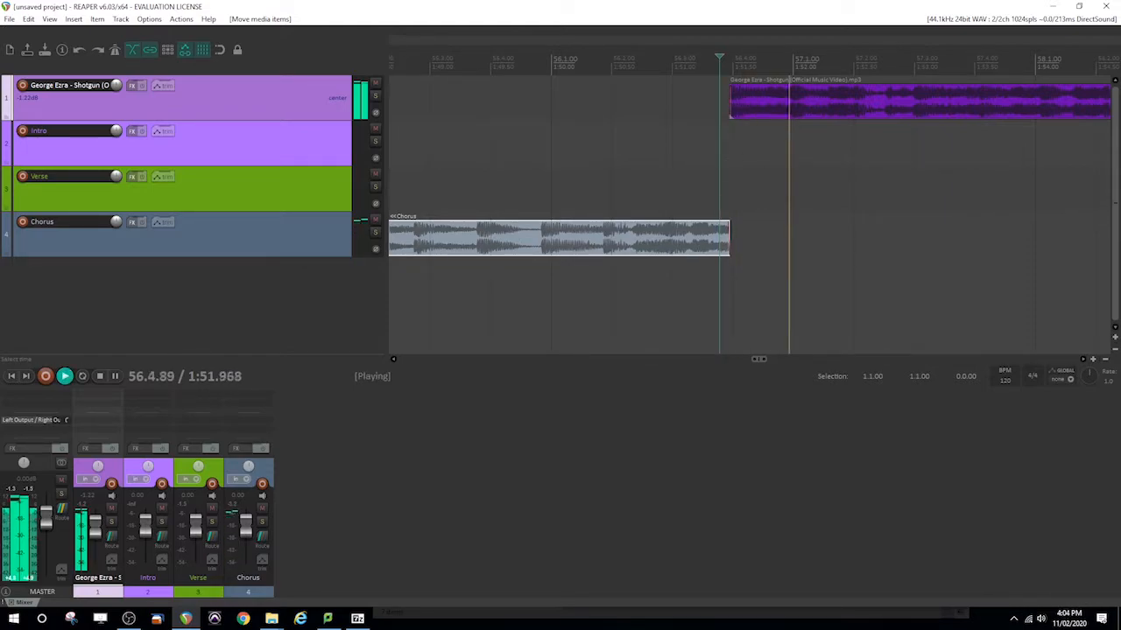
pyautogui.click(1106, 360)
pyautogui.click(1107, 360)
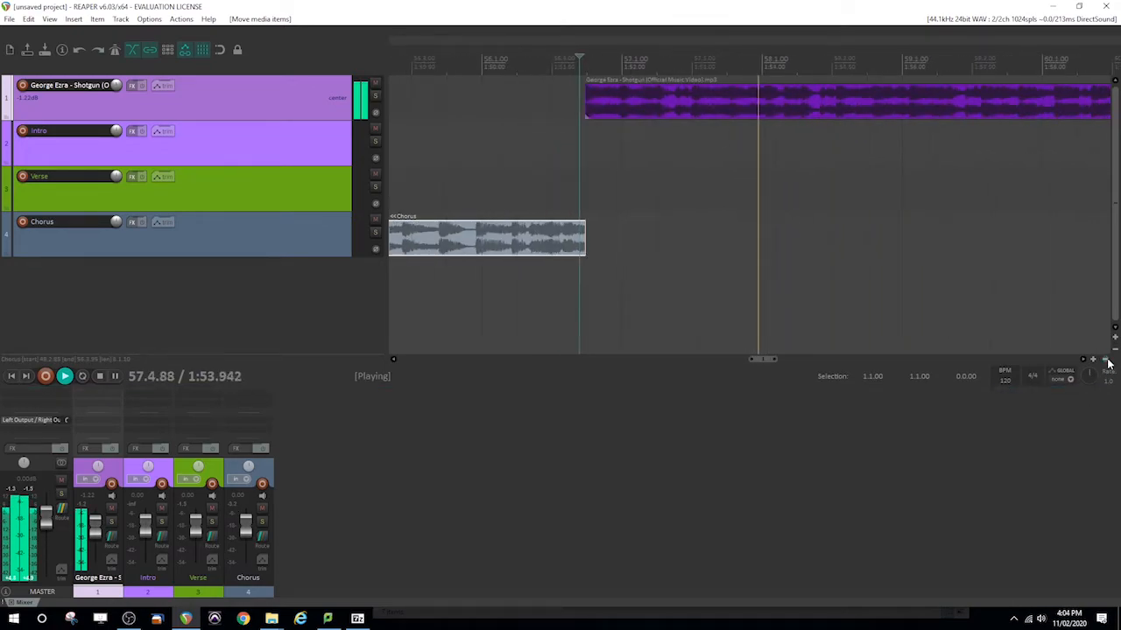
pyautogui.click(1107, 361)
pyautogui.click(1106, 361)
pyautogui.click(1107, 360)
pyautogui.click(1106, 360)
pyautogui.click(1107, 361)
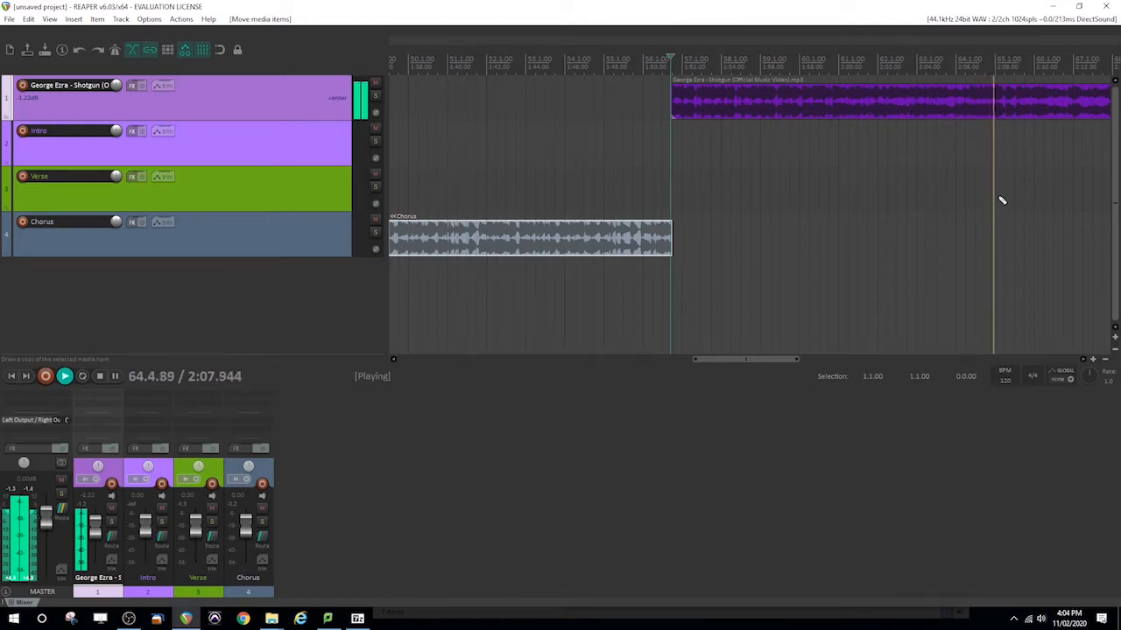
pyautogui.hotkey('ctrl', 'space')
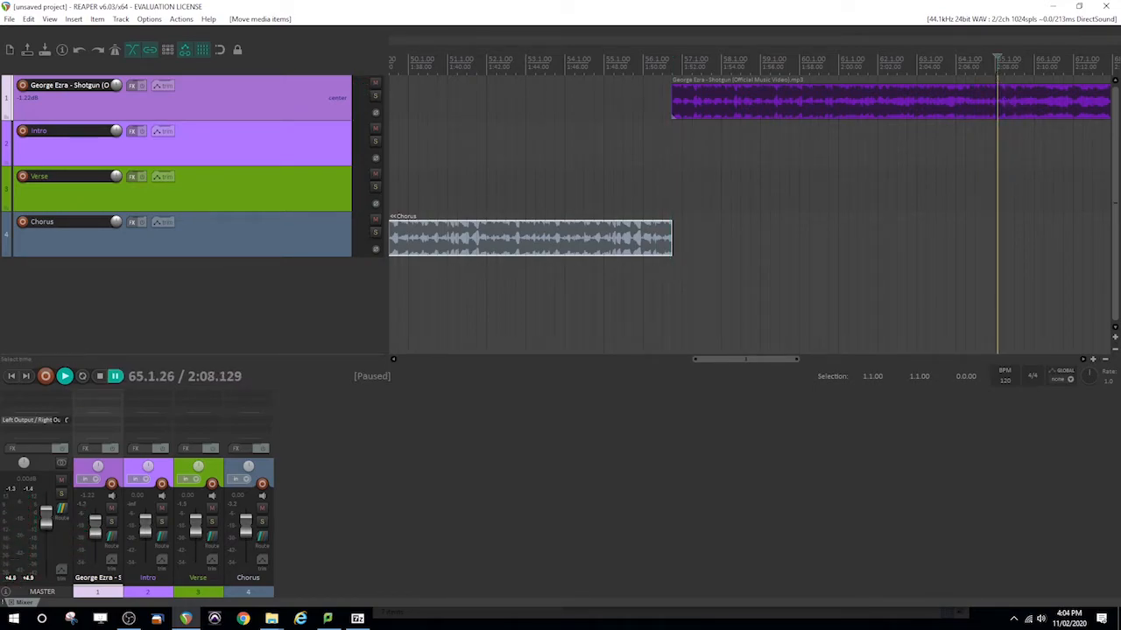
# Step: Place the edit cursor near the pause point and refine it to 2:07.964 on the remaining song item
pyautogui.click(994, 285)
pyautogui.click(1092, 361)
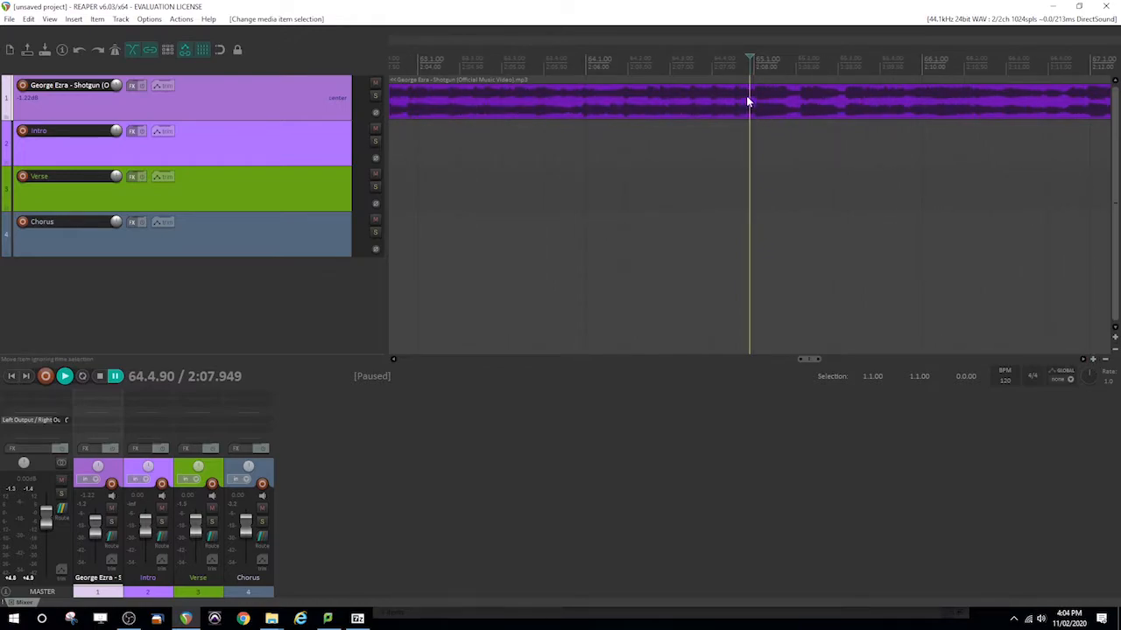
pyautogui.click(746, 102)
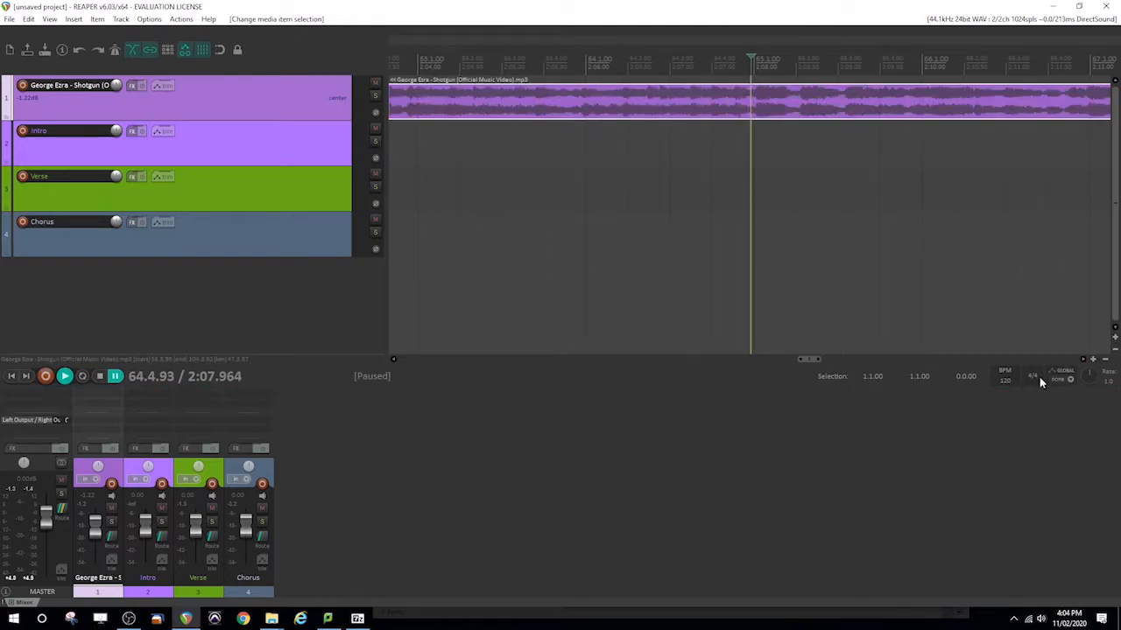
pyautogui.click(1104, 360)
pyautogui.click(1105, 360)
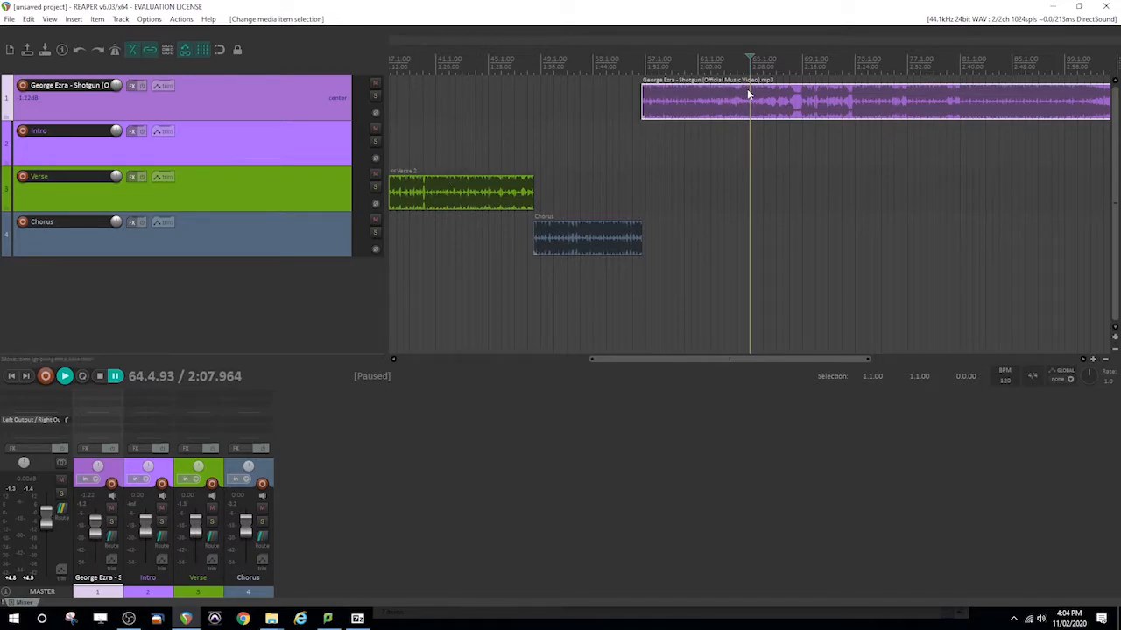
# Step: Play the song from the edit cursor at 2:07.964 to check the section boundary and examine the waveform there
pyautogui.press('space')
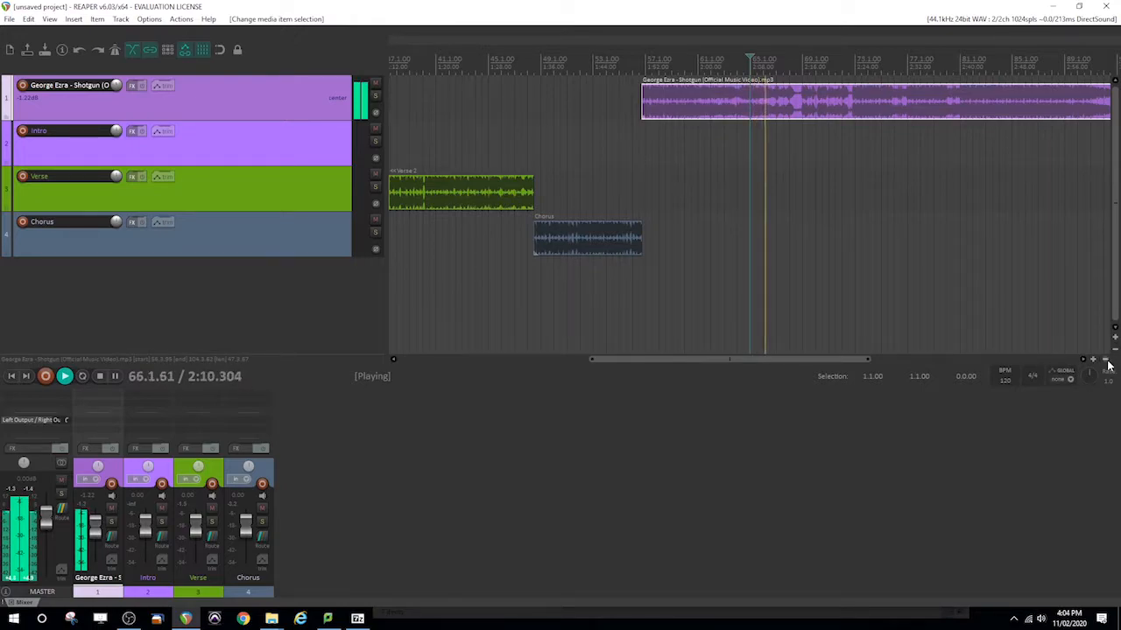
pyautogui.press('space')
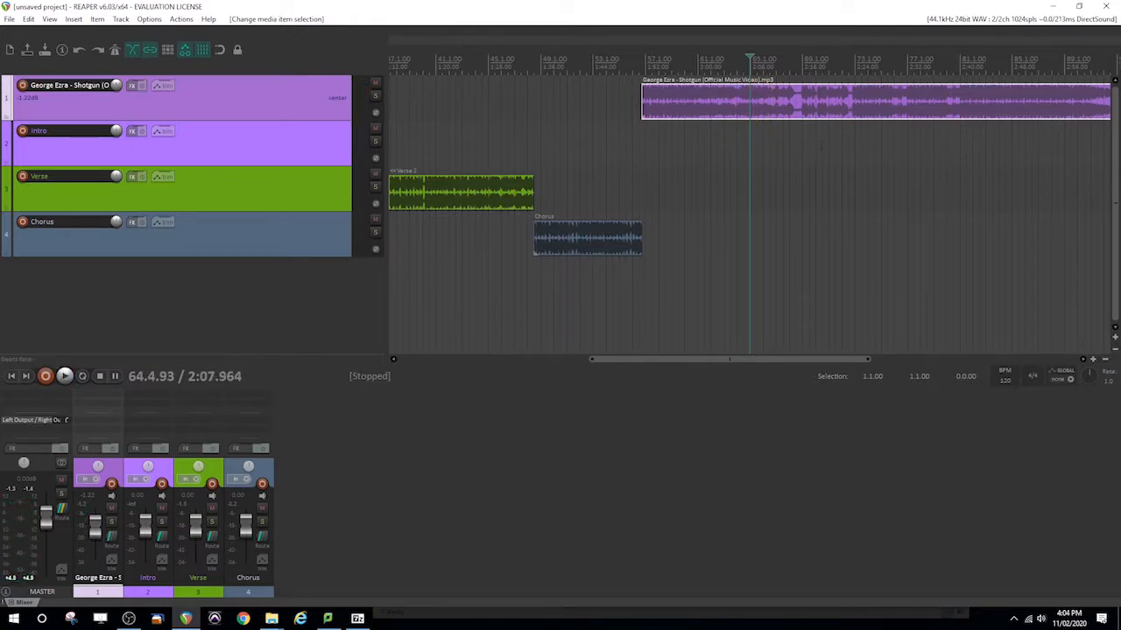
pyautogui.rightClick(749, 106)
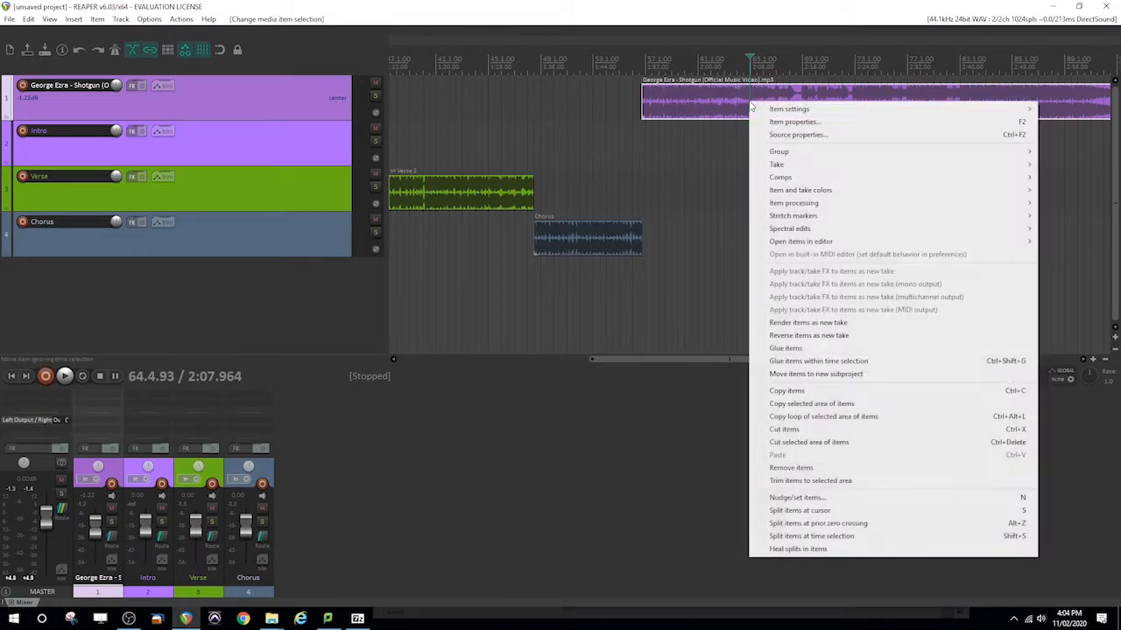
pyautogui.click(752, 18)
pyautogui.click(1093, 361)
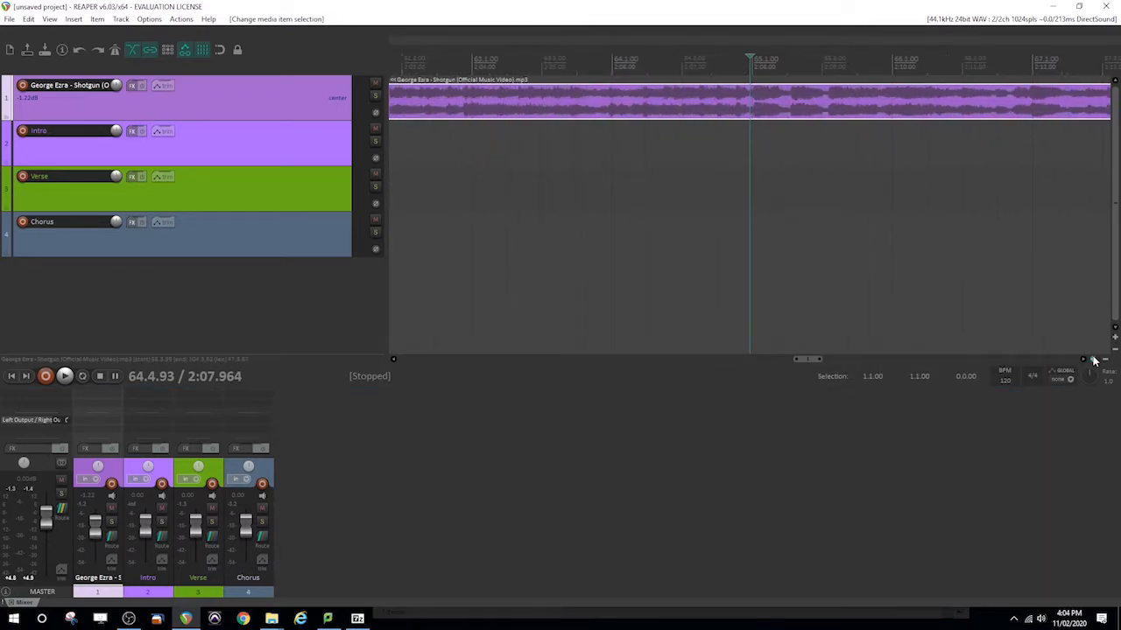
pyautogui.click(1093, 361)
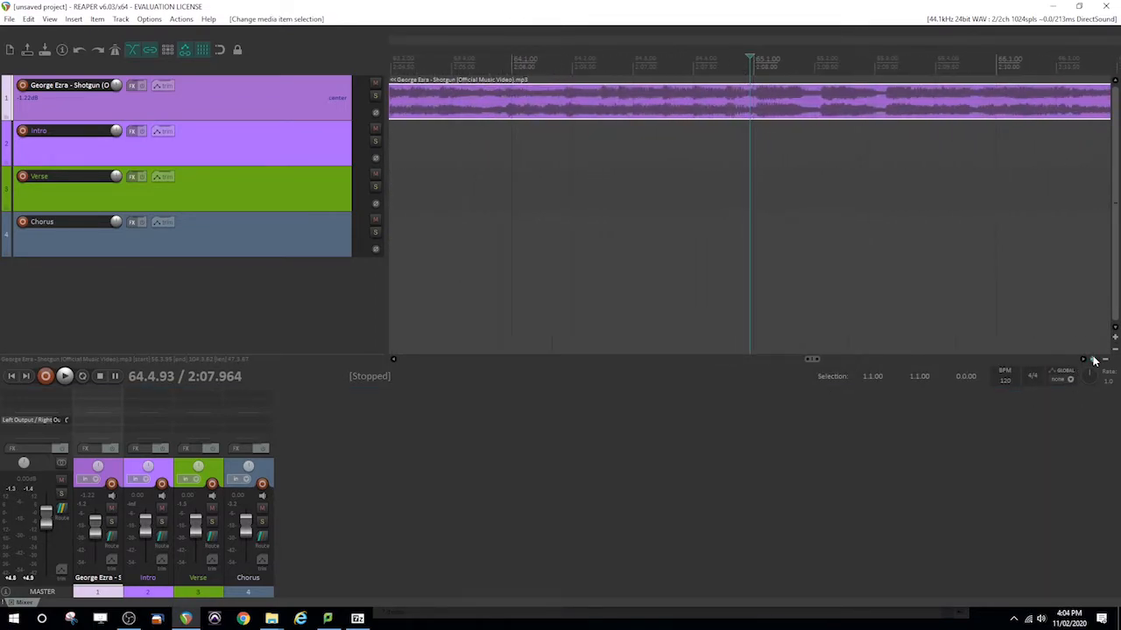
# Step: Audition the song from points around 2:08, return the edit cursor to 2:07.964, and split the song there
pyautogui.click(770, 99)
pyautogui.press('space')
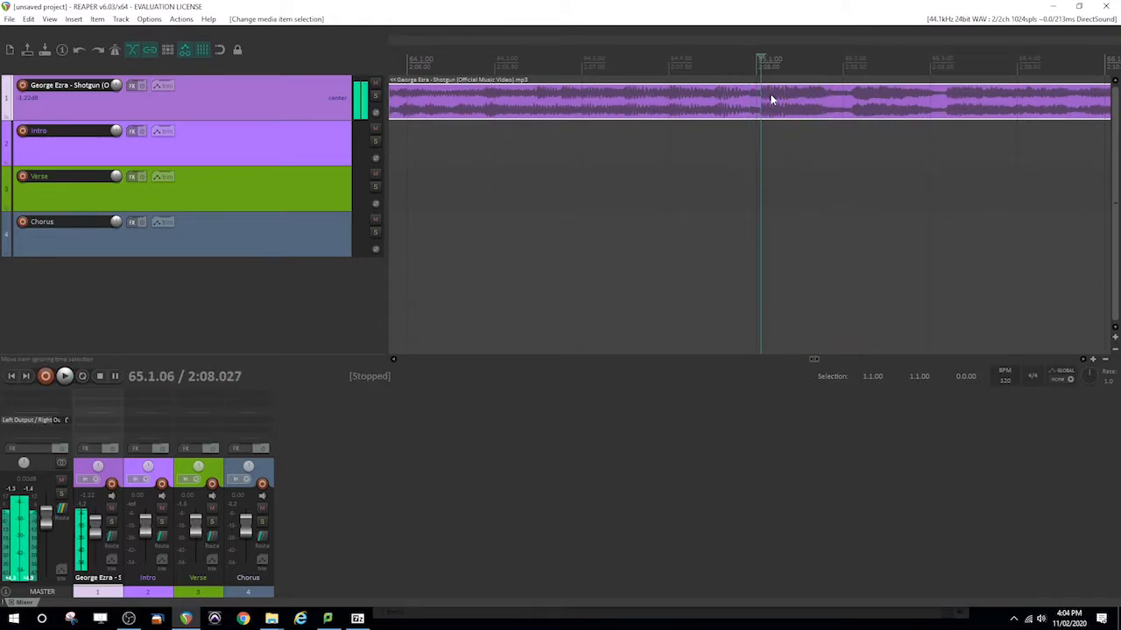
pyautogui.press('space')
pyautogui.click(741, 99)
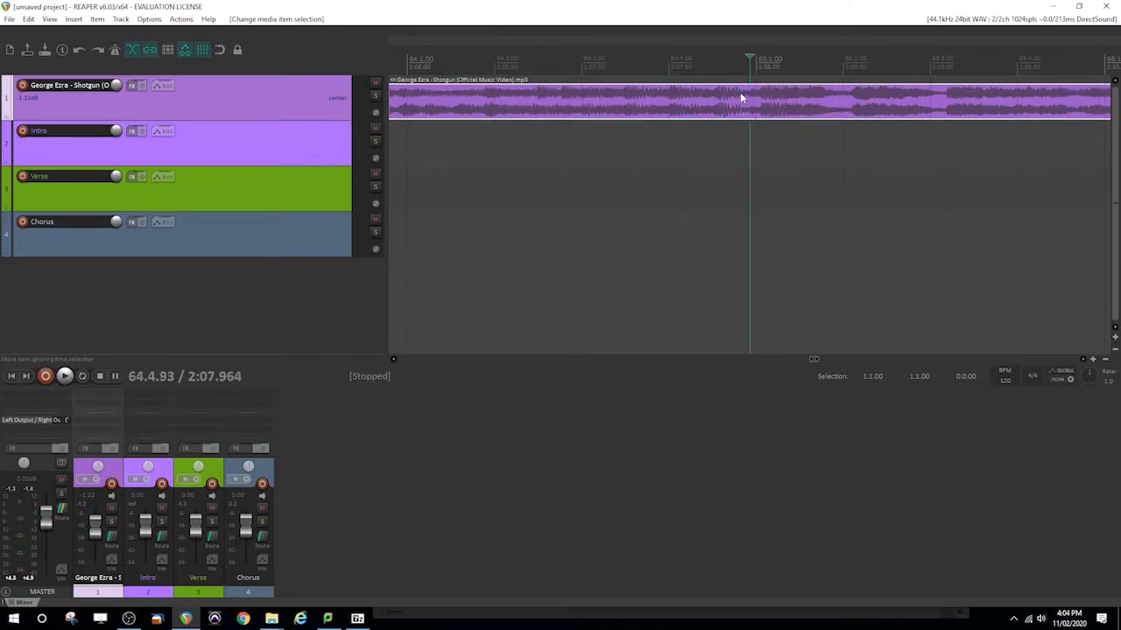
pyautogui.press('space')
pyautogui.press('space')
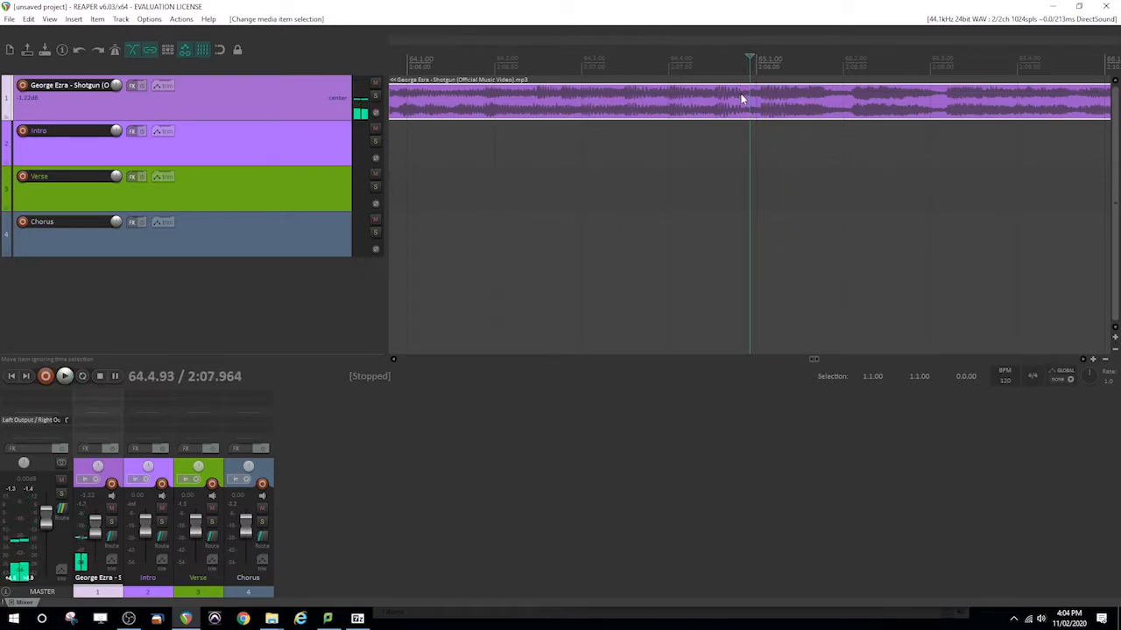
pyautogui.press('space')
pyautogui.press('space')
pyautogui.press('s')
# Step: Select the section before the new cut and play it from its start at 1:51.475 in a wider time view
pyautogui.click(641, 110)
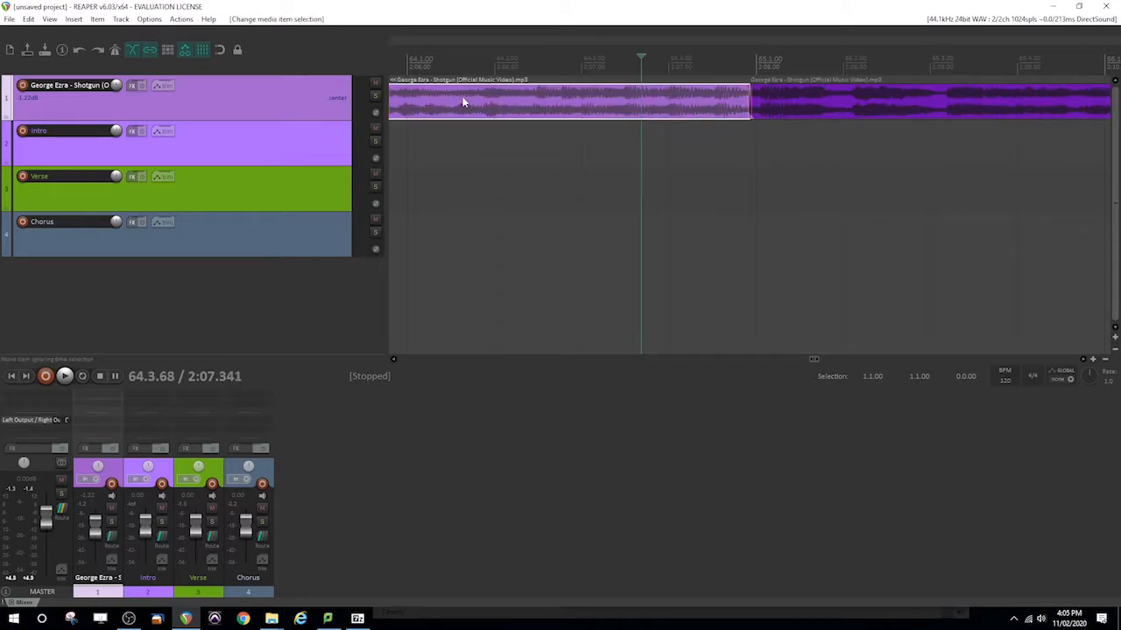
pyautogui.moveTo(463, 99); pyautogui.dragTo(463, 99)
pyautogui.moveTo(811, 359); pyautogui.dragTo(757, 365)
pyautogui.click(819, 54)
pyautogui.press('space')
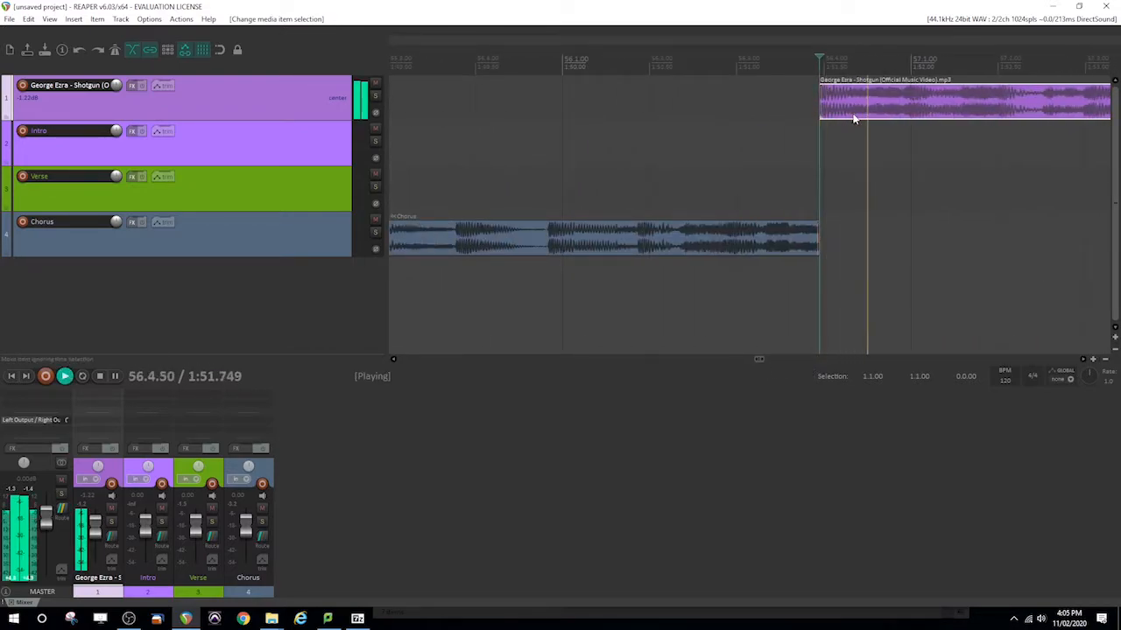
pyautogui.click(1106, 360)
pyautogui.click(1106, 360)
pyautogui.click(1105, 359)
pyautogui.click(1106, 360)
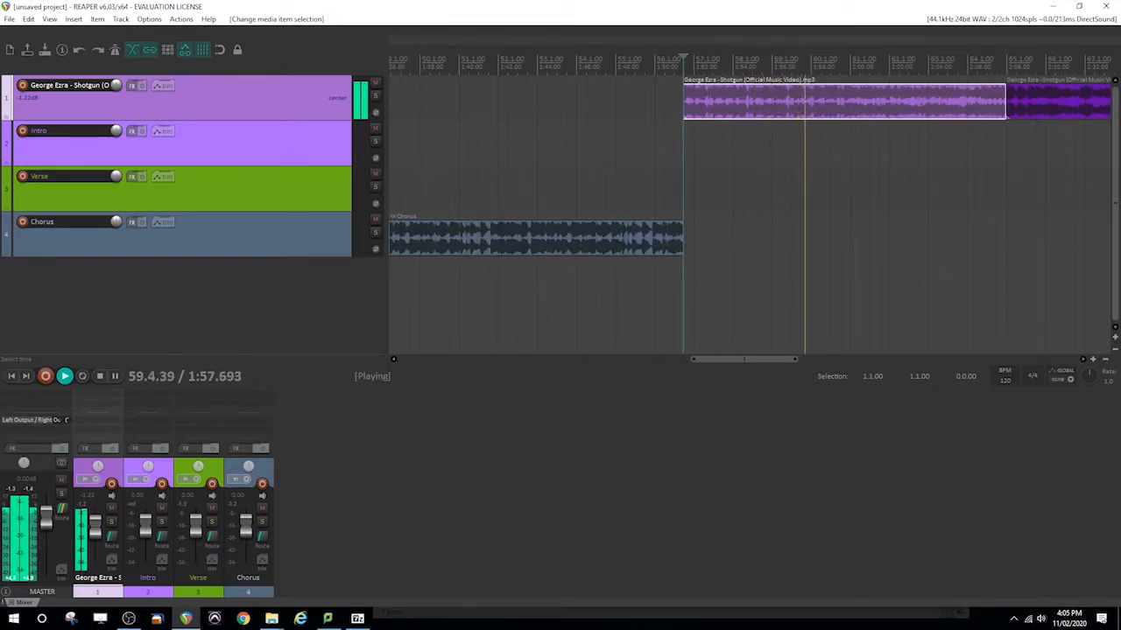
pyautogui.press('space')
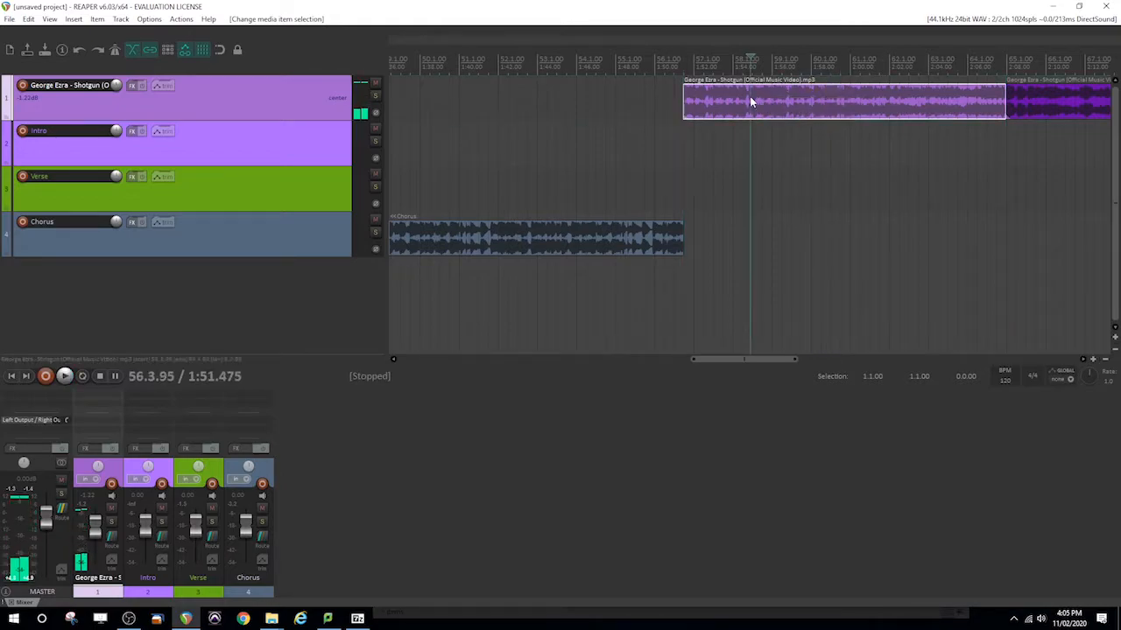
# Step: Name the section's take "Verse 3" and move the item straight down to the Verse track with snapping on
pyautogui.doubleClick(750, 103)
pyautogui.write('Verse')
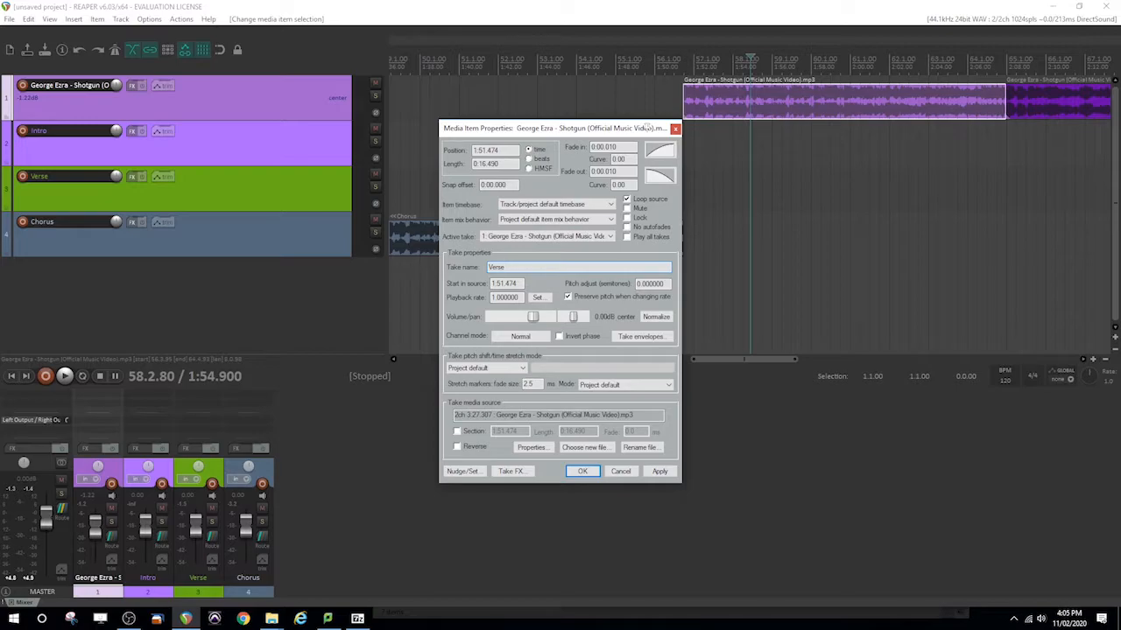
pyautogui.write('3')
pyautogui.press('Return')
pyautogui.moveTo(723, 96); pyautogui.dragTo(718, 196)
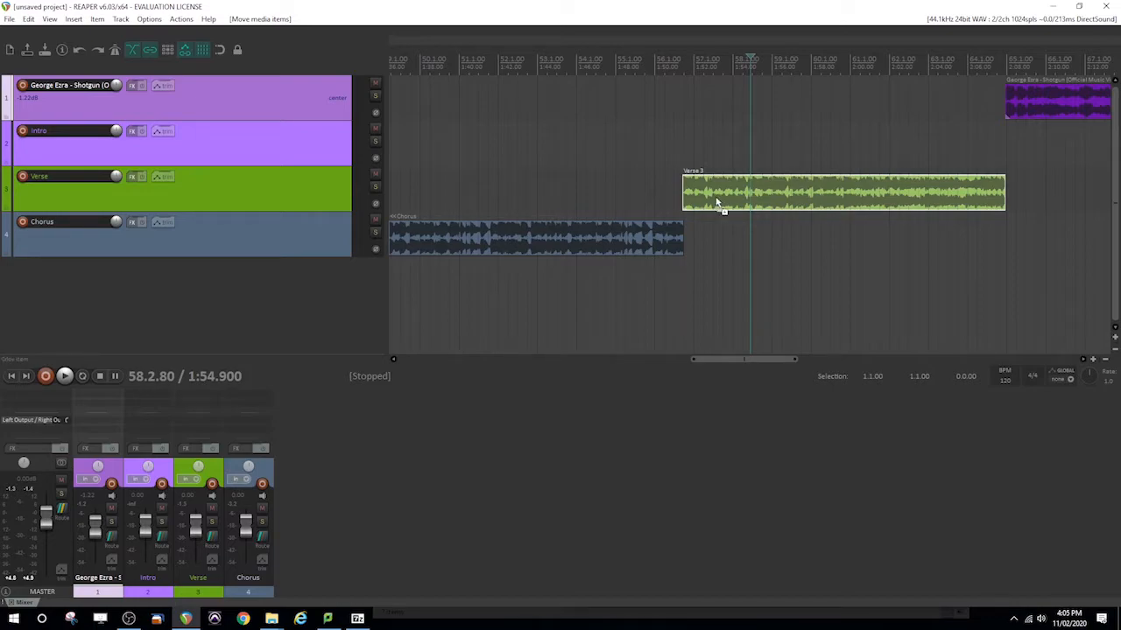
pyautogui.hotkey('ctrl', 'z')
pyautogui.moveTo(700, 114); pyautogui.dragTo(702, 190)
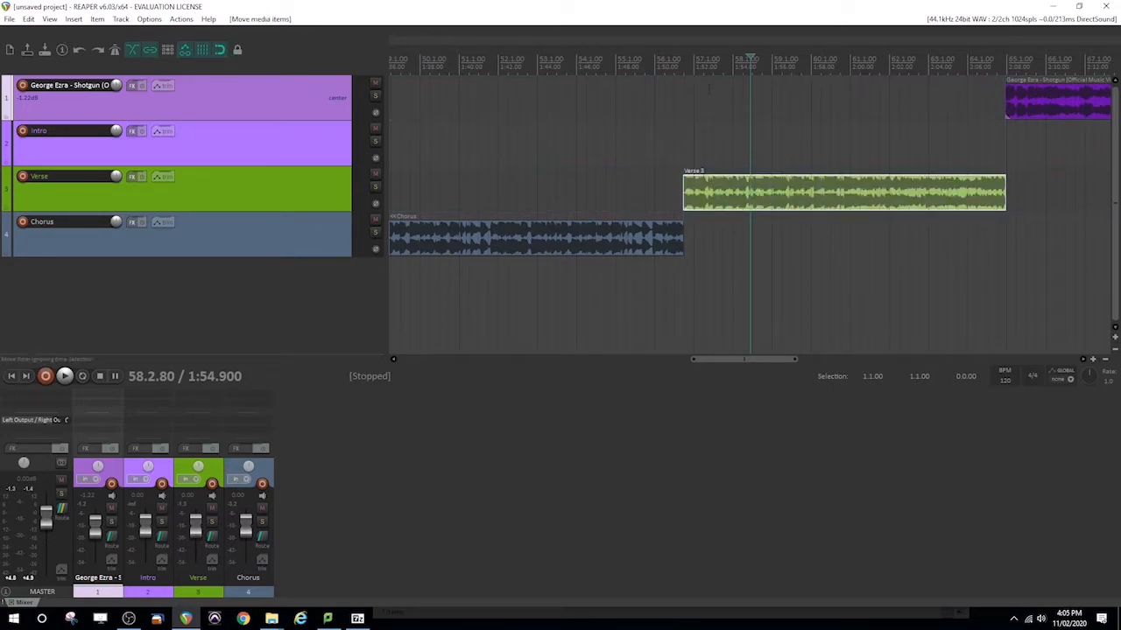
# Step: Play the remaining song from 2:08.000 and pause at the end of the section
pyautogui.moveTo(756, 360); pyautogui.dragTo(800, 359)
pyautogui.click(711, 61)
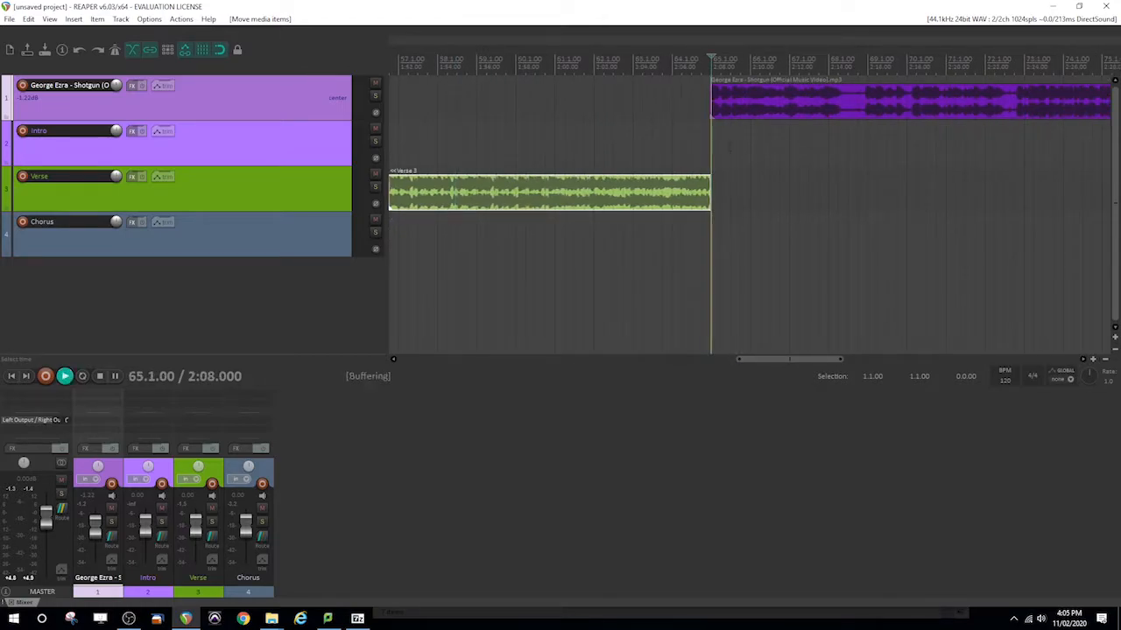
pyautogui.press('space')
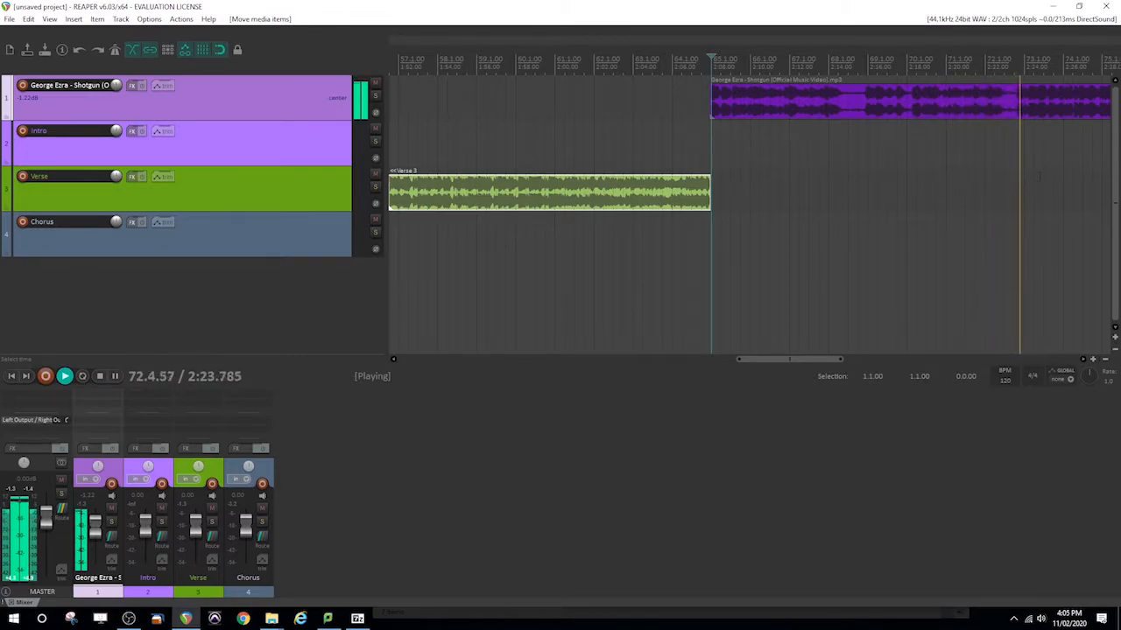
pyautogui.hotkey('ctrl', 'space')
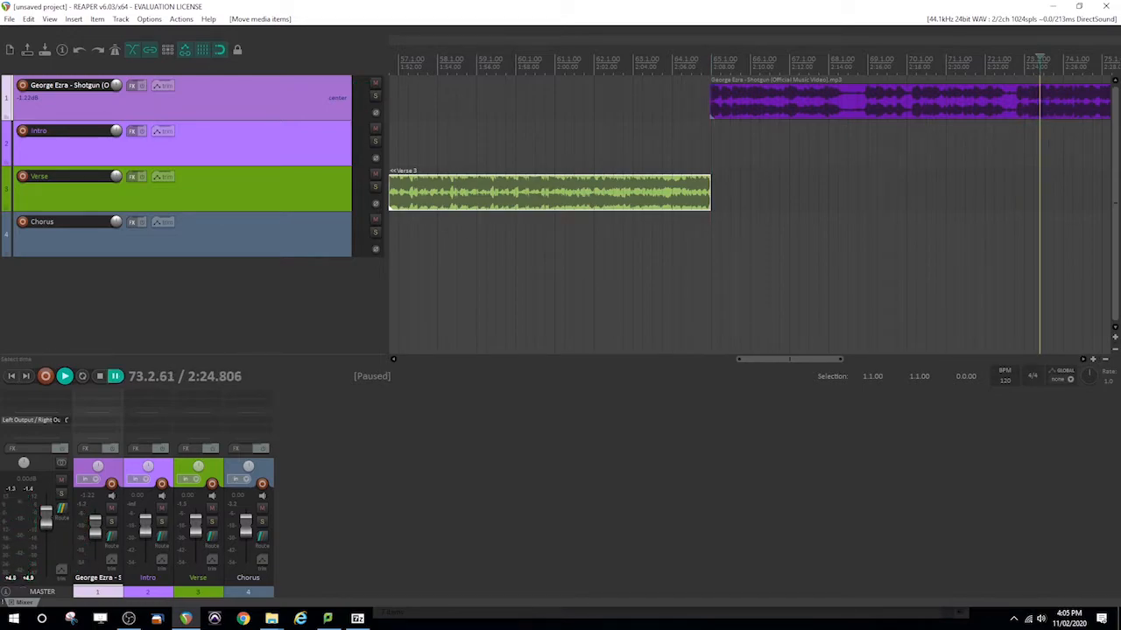
# Step: Try edit cursor positions near the pause point, turn off snapping, and place the cursor at 2:23.500 on the remaining song
pyautogui.click(1092, 359)
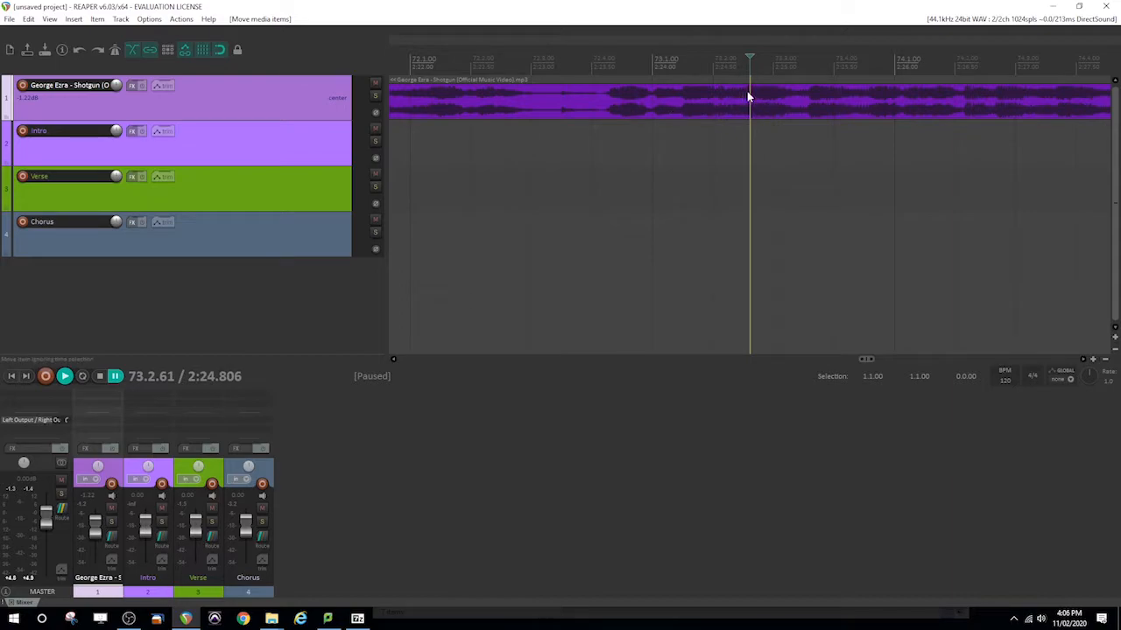
pyautogui.click(773, 201)
pyautogui.click(715, 66)
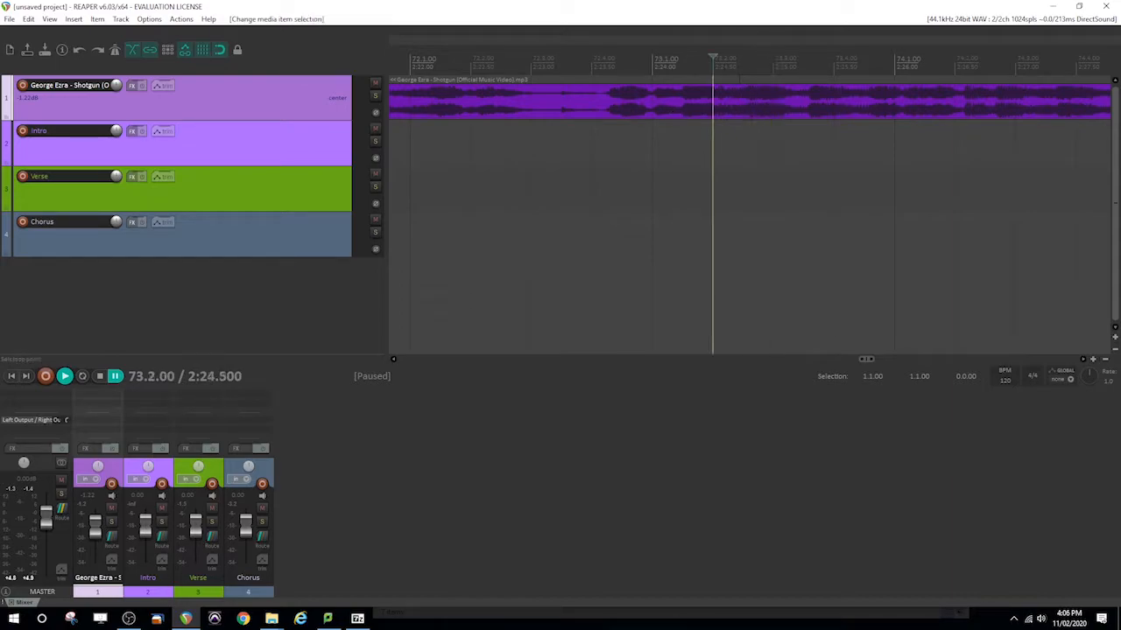
pyautogui.click(718, 107)
pyautogui.press('Tab')
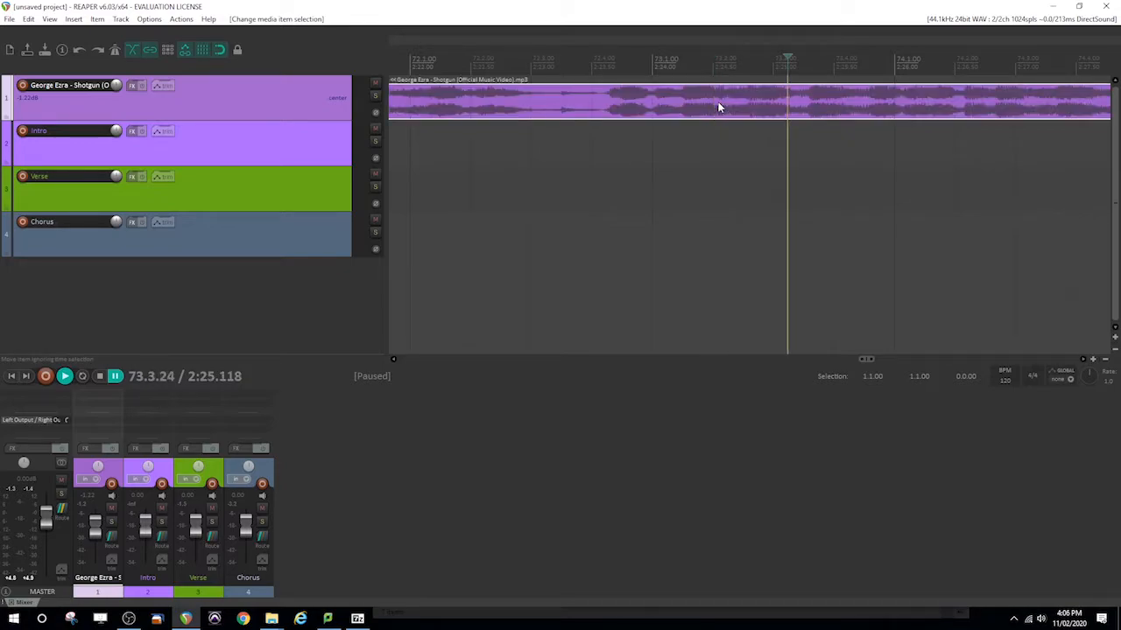
pyautogui.click(717, 102)
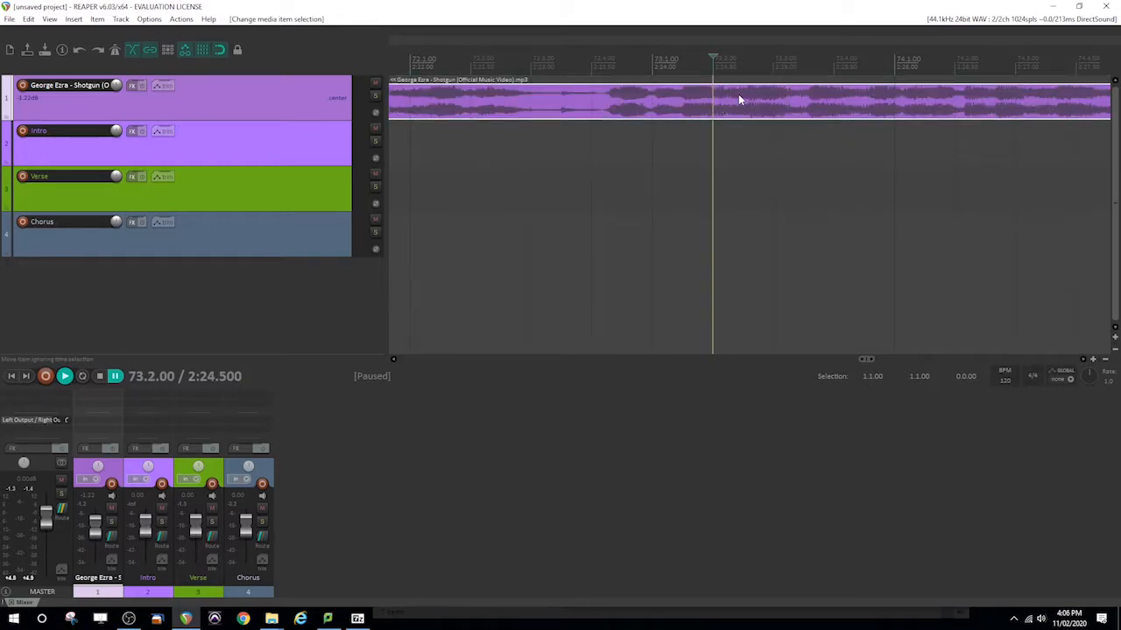
pyautogui.click(591, 105)
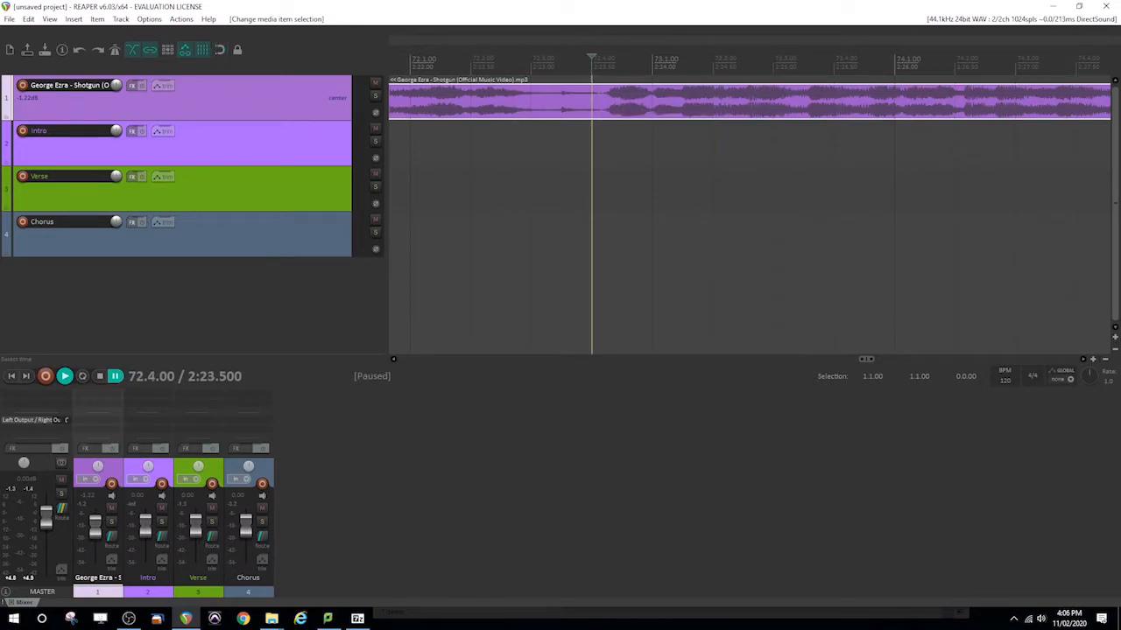
# Step: Enlarge the track heights to show the waveform in more detail and play the song from 2:23.500
pyautogui.scroll(-3, 864, 324)
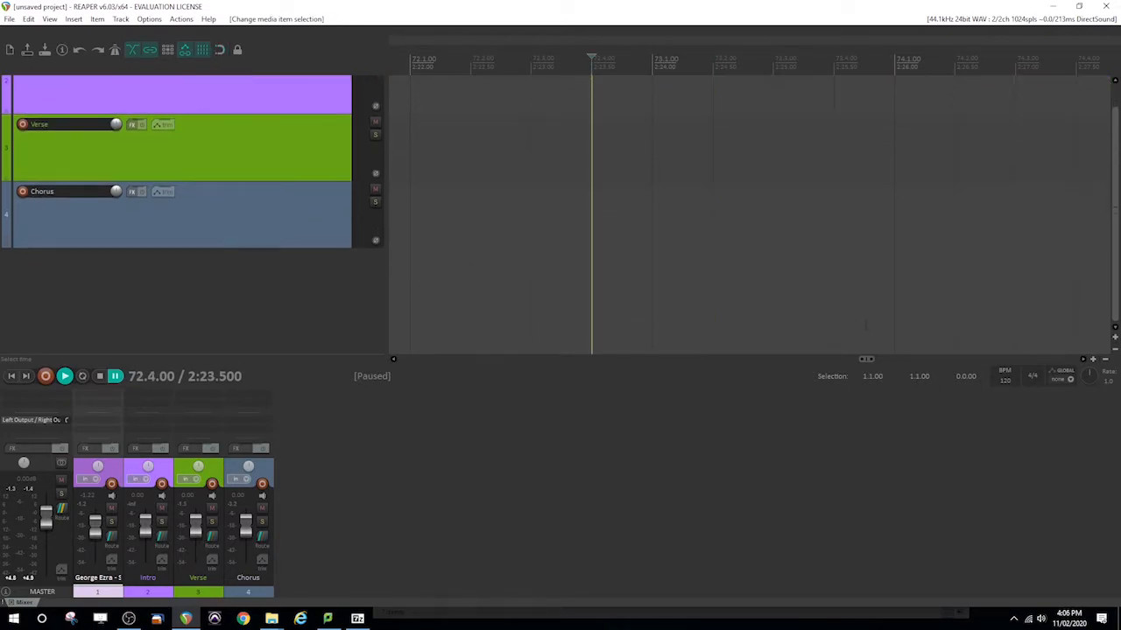
pyautogui.moveTo(1115, 250); pyautogui.dragTo(1115, 207)
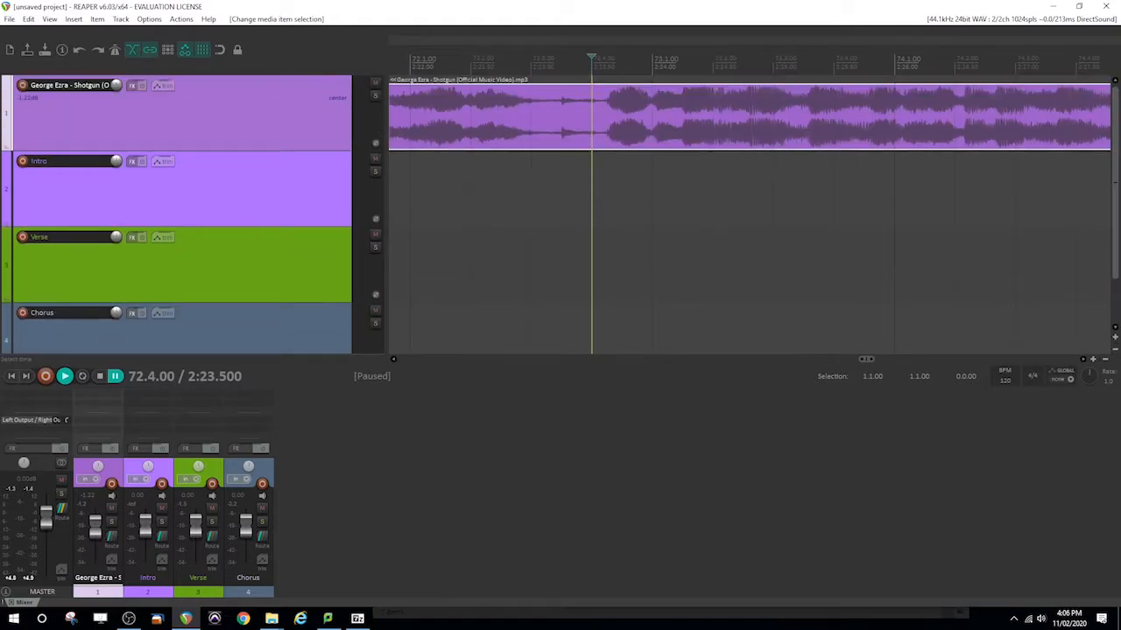
pyautogui.press('space')
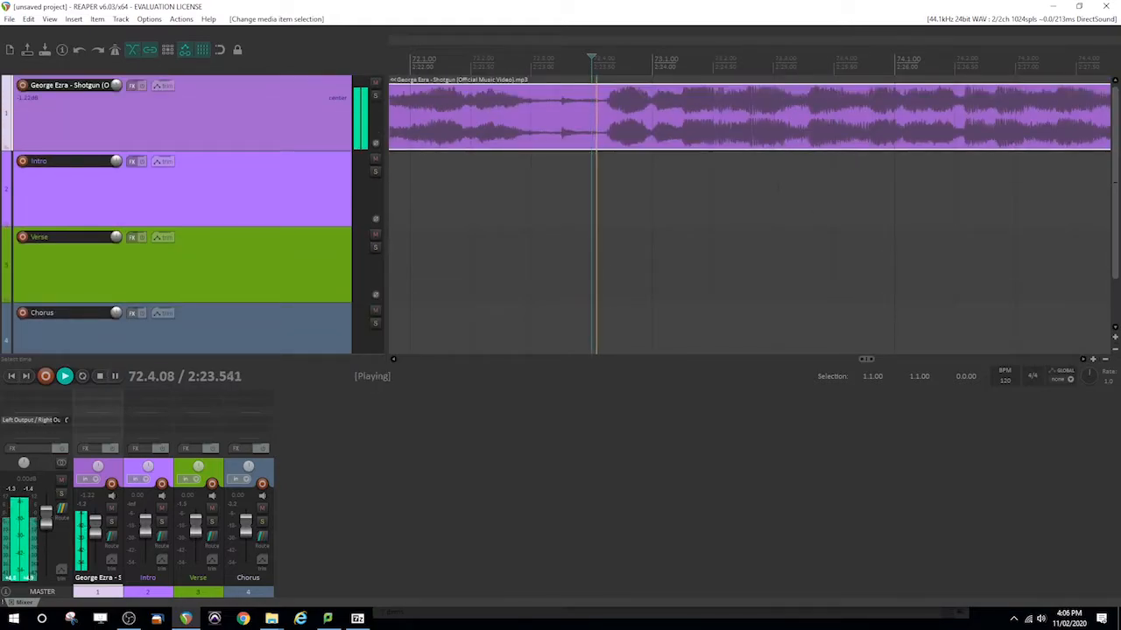
pyautogui.press('space')
# Step: Place the edit cursor at 2:24.772, audition the song from there, and split it at that point
pyautogui.click(745, 93)
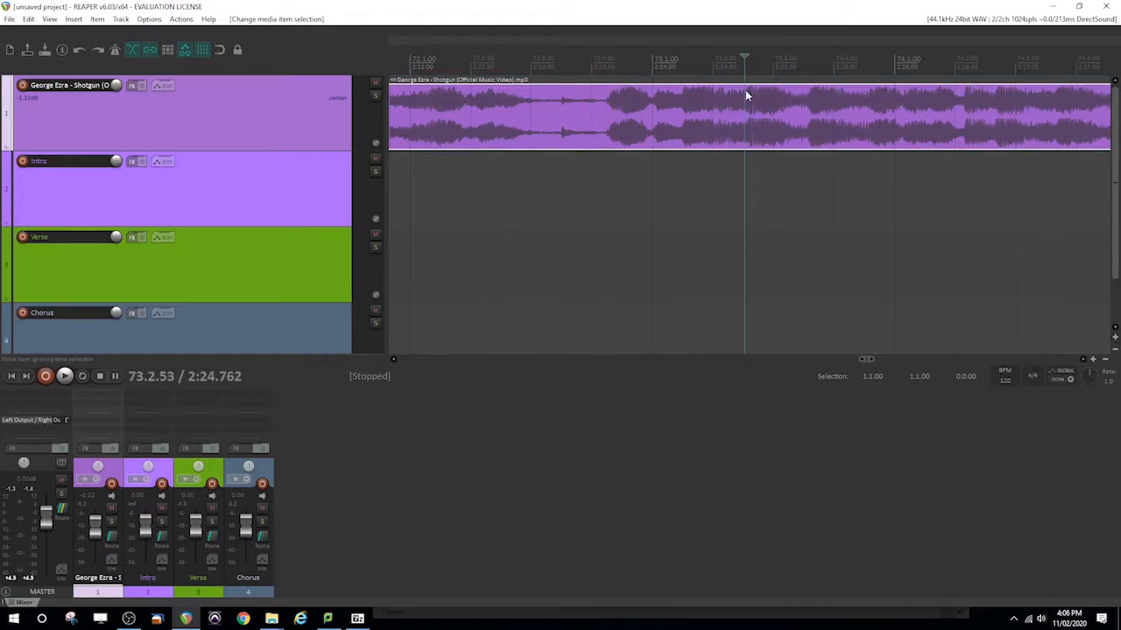
pyautogui.click(745, 116)
pyautogui.press('space')
pyautogui.press('space')
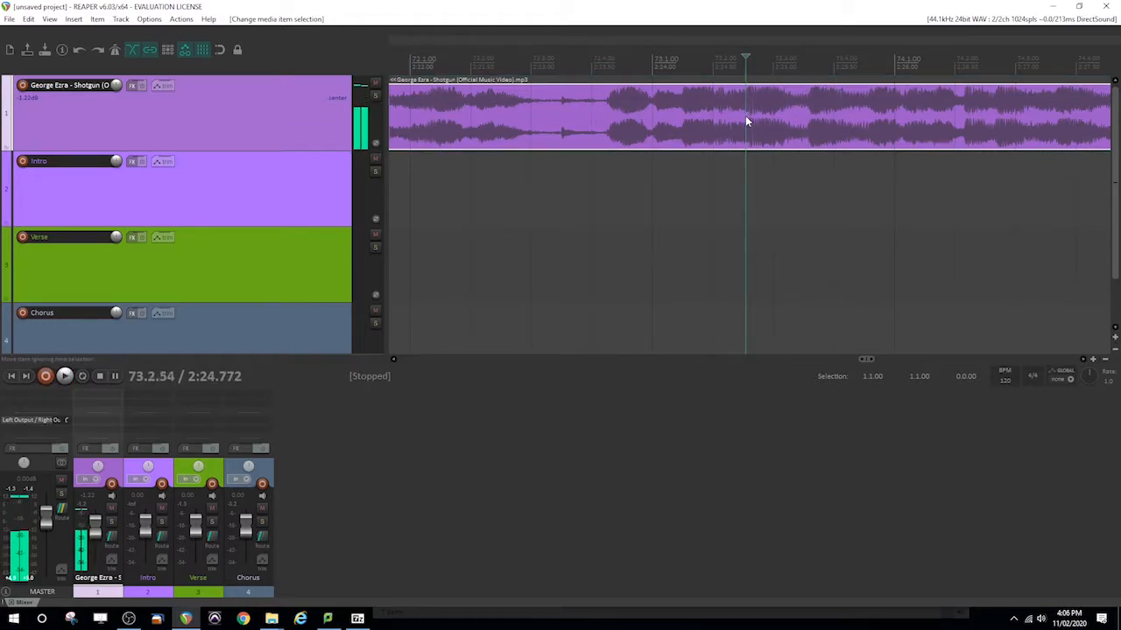
pyautogui.press('space')
pyautogui.press('space')
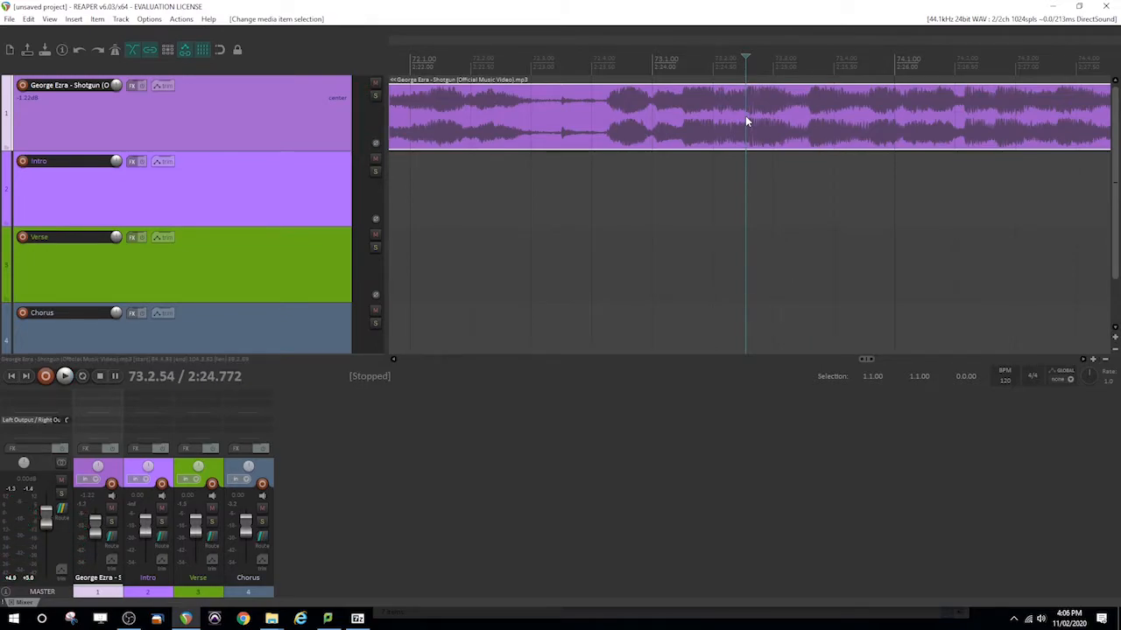
pyautogui.press('s')
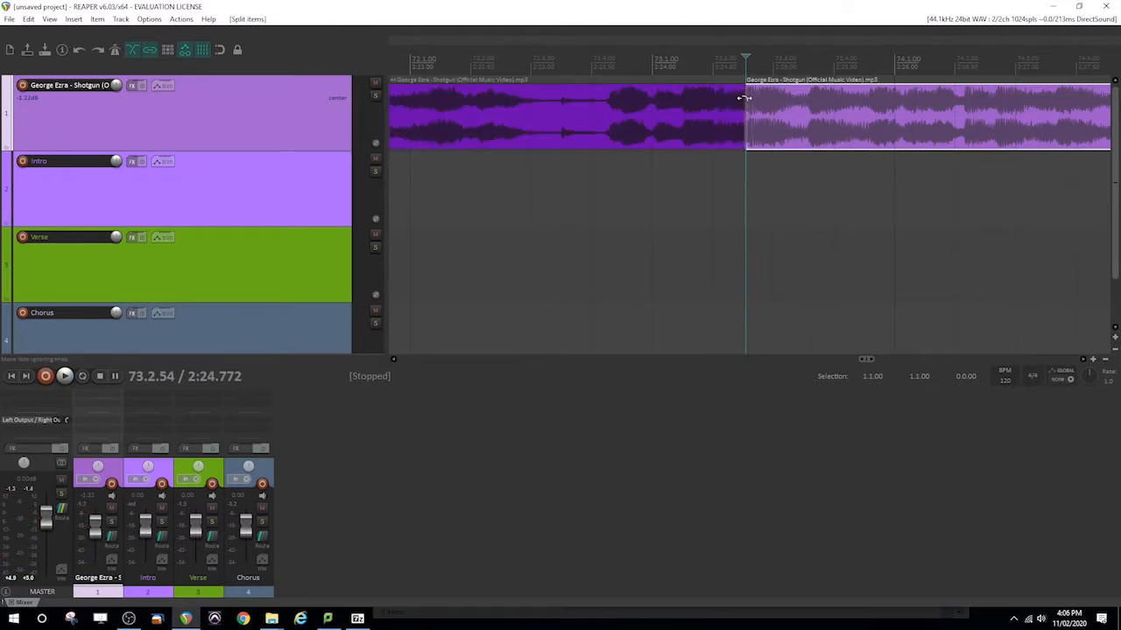
# Step: Turn snapping back on and move the section before the new cut straight down to the Intro track
pyautogui.click(675, 118)
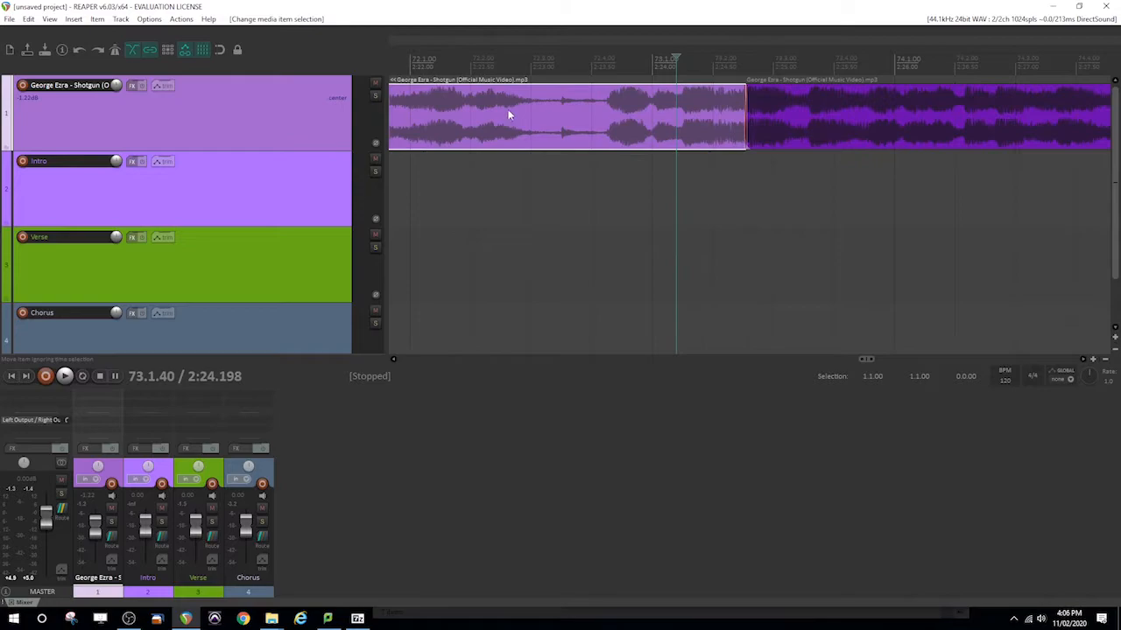
pyautogui.click(219, 51)
pyautogui.moveTo(1115, 208)
pyautogui.mouseDown()
pyautogui.moveTo(1116, 277)
pyautogui.moveTo(1116, 198)
pyautogui.mouseUp()
pyautogui.moveTo(544, 129); pyautogui.dragTo(538, 158)
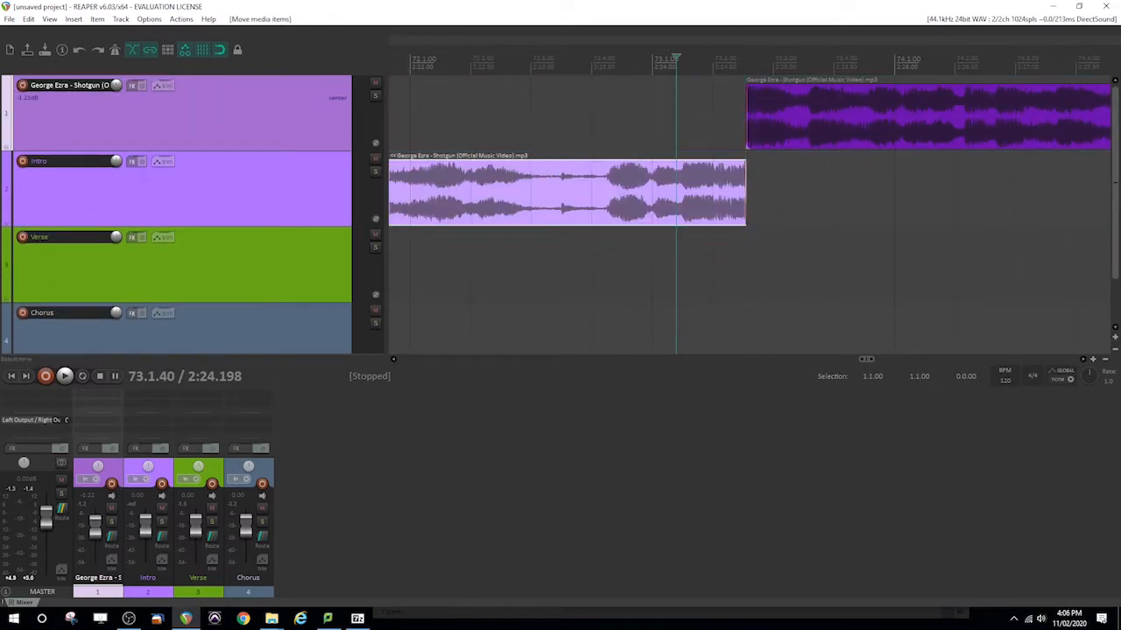
# Step: Rename the Intro track "Intros & Breaks"
pyautogui.doubleClick(65, 160)
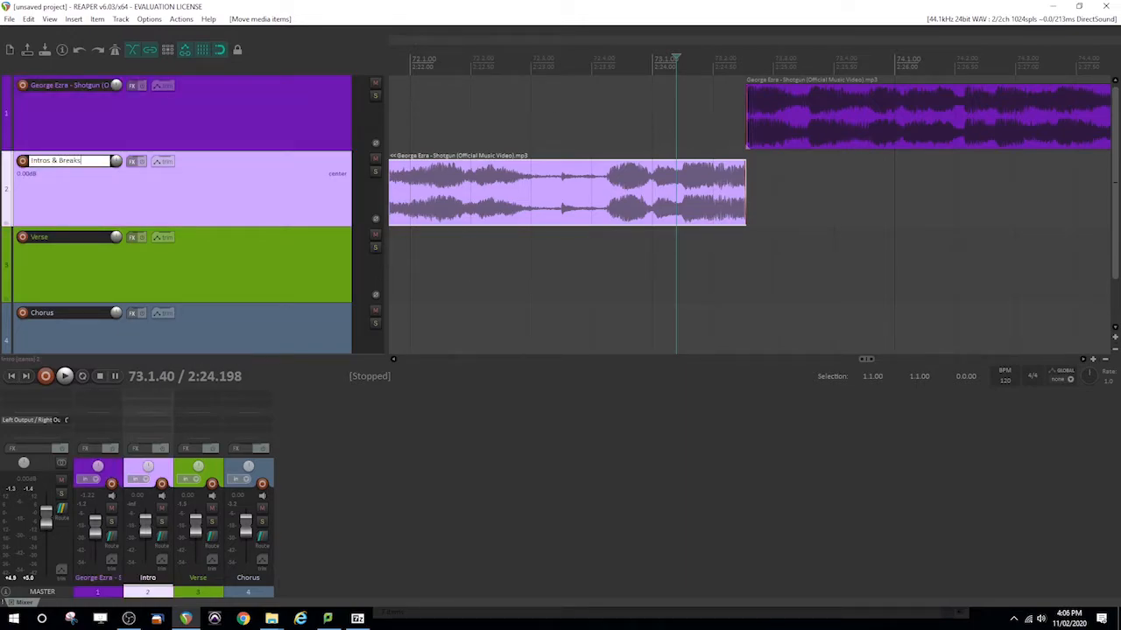
pyautogui.write('Intros & Breaks')
pyautogui.press('Return')
# Step: Play the remaining song and pause at 2:41.260
pyautogui.press('space')
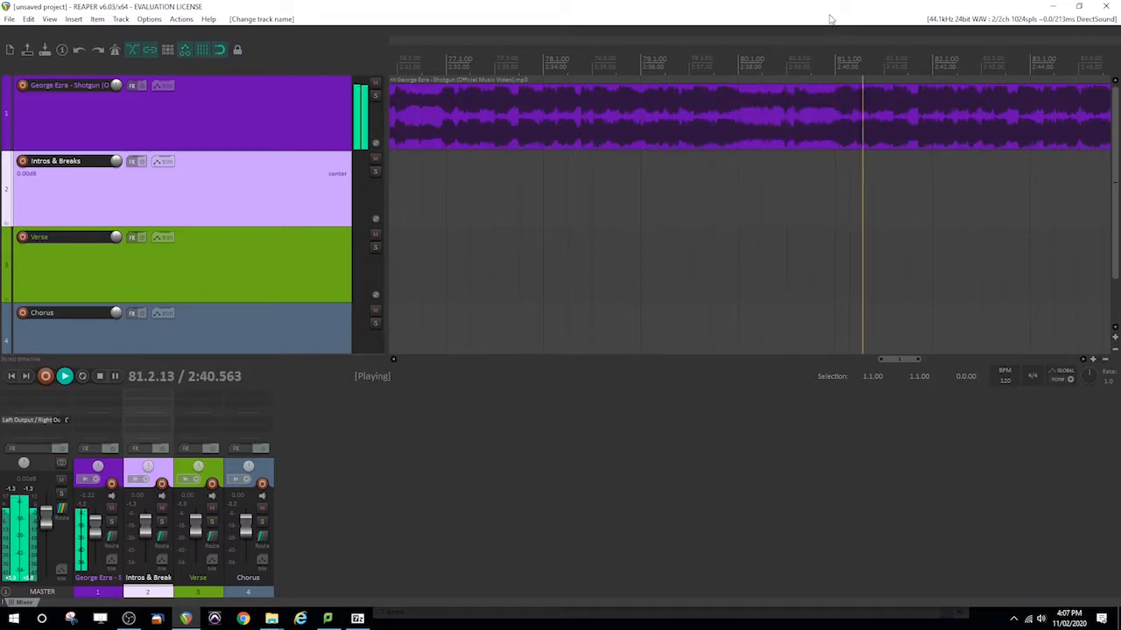
pyautogui.hotkey('ctrl', 'space')
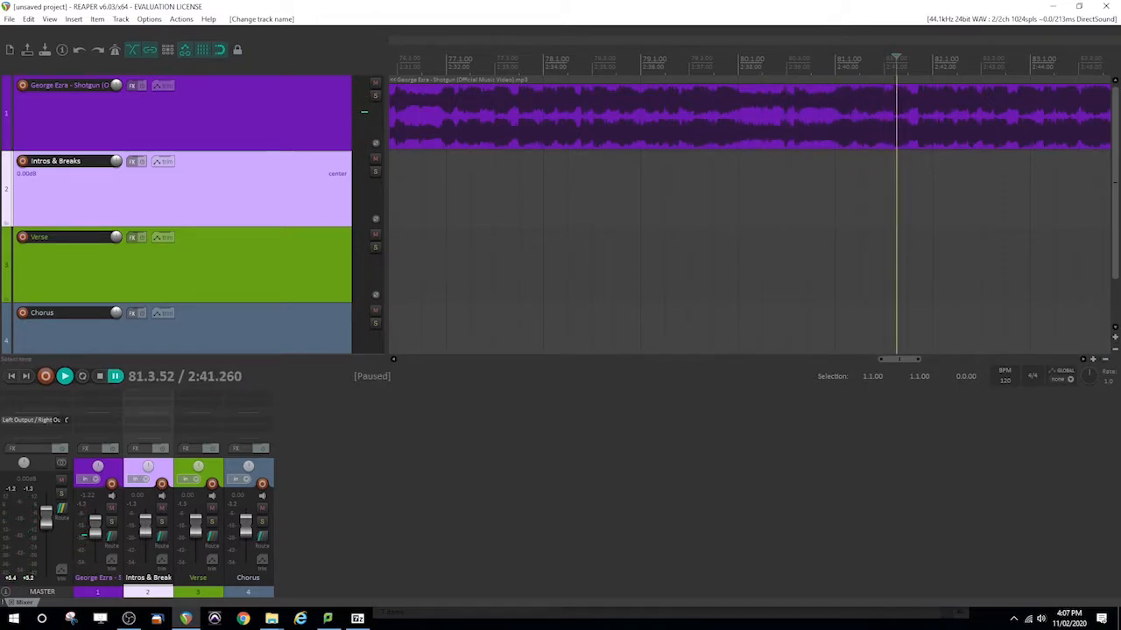
# Step: Split the song on the top track at 2:41.194
pyautogui.click(884, 117)
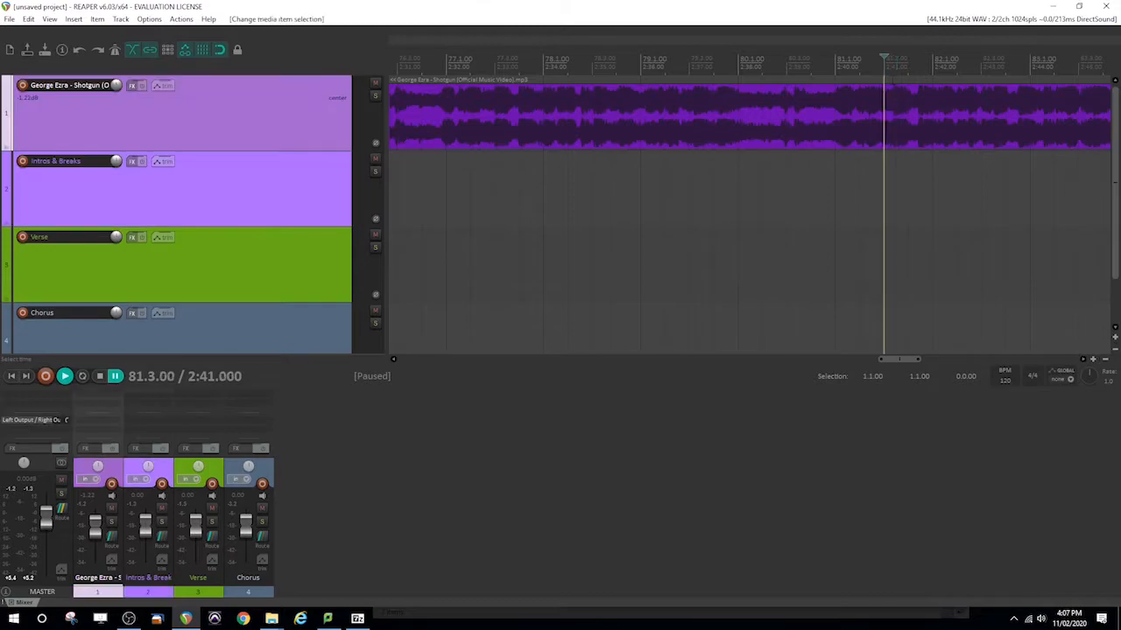
pyautogui.click(883, 103)
pyautogui.click(893, 93)
pyautogui.press('s')
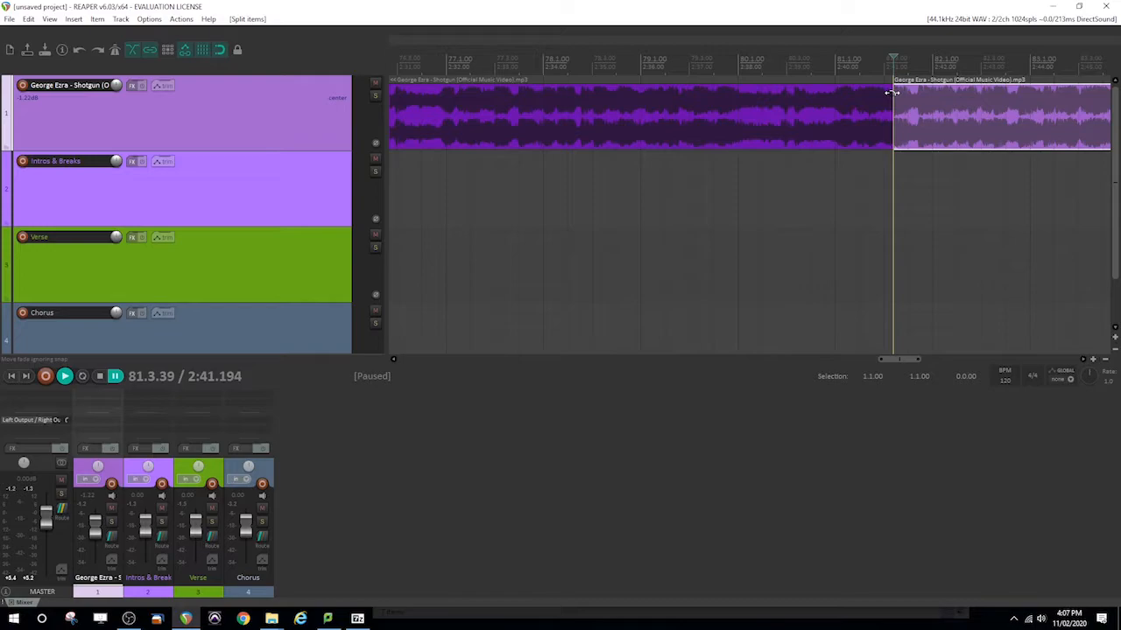
# Step: Name the section before the new cut "Chorus (dropout)" and move it straight down to the Chorus track
pyautogui.click(800, 110)
pyautogui.rightClick(546, 111)
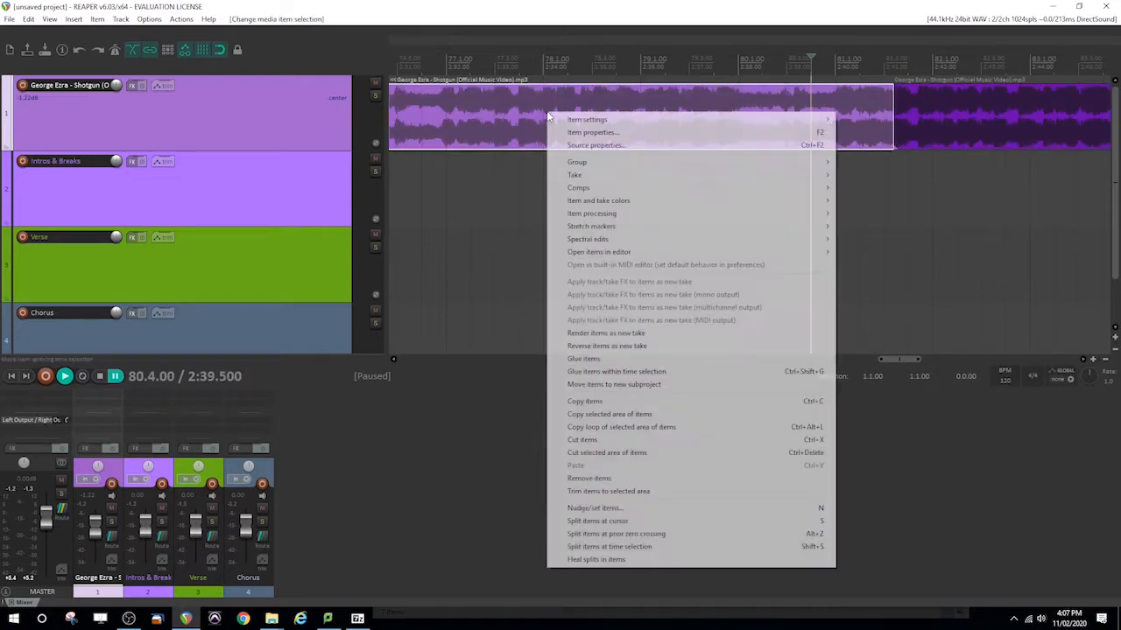
pyautogui.doubleClick(491, 115)
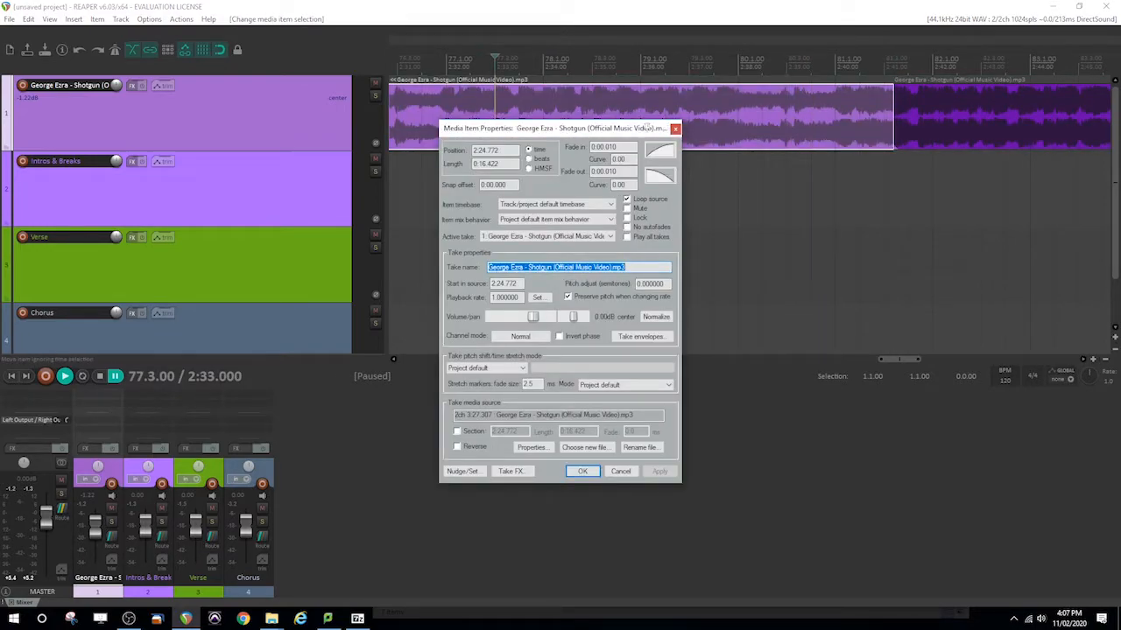
pyautogui.write('Chorus (dropout')
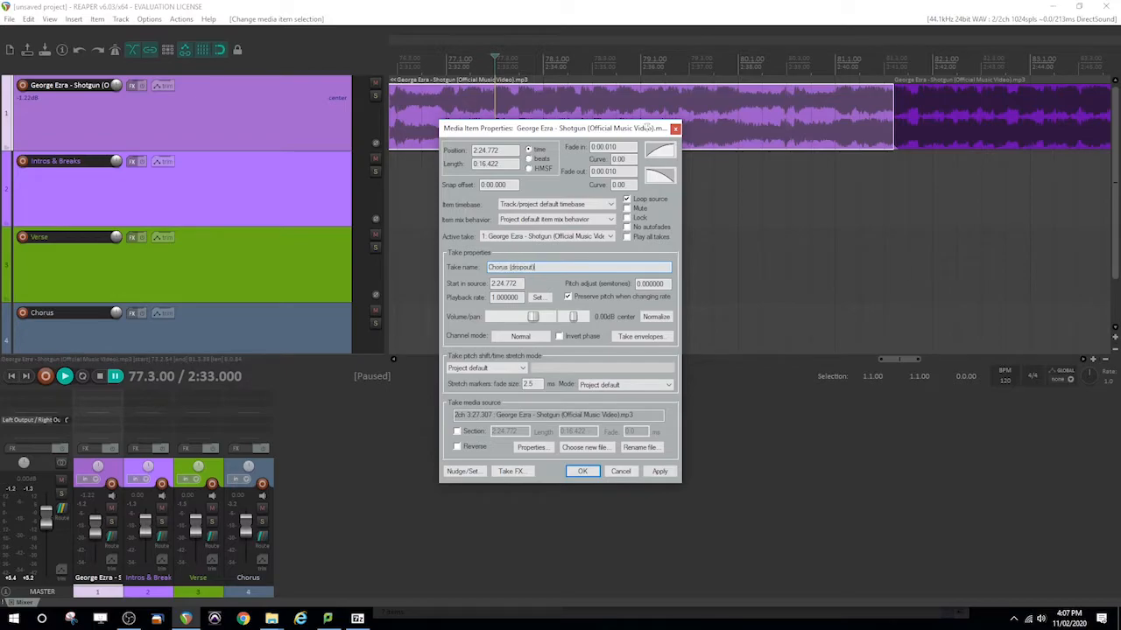
pyautogui.click(659, 471)
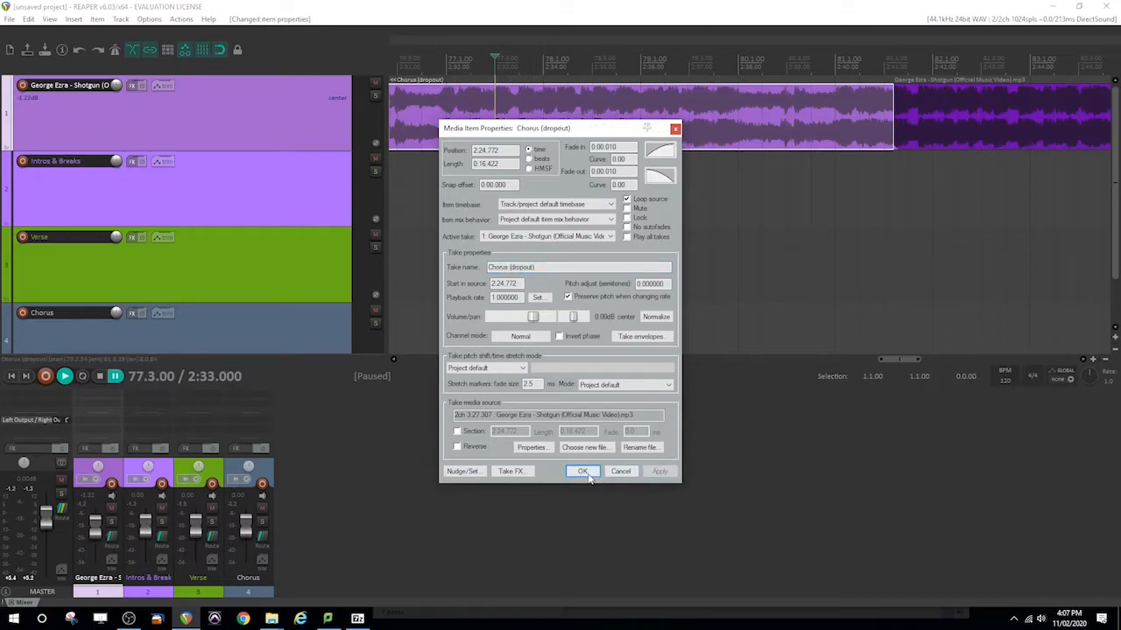
pyautogui.click(582, 471)
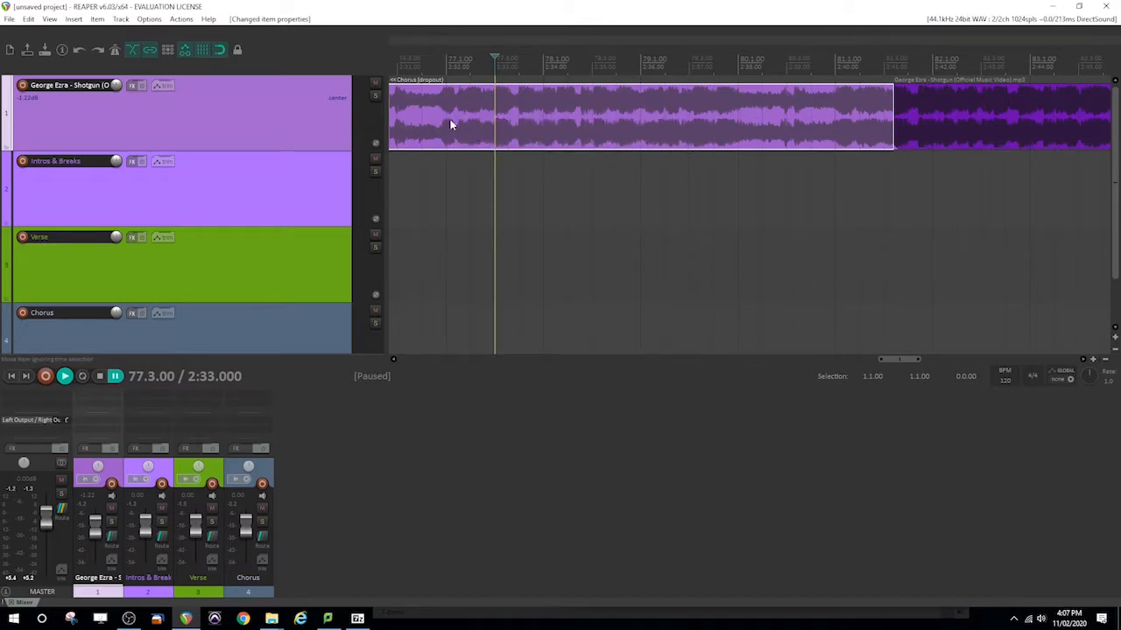
pyautogui.moveTo(450, 124); pyautogui.dragTo(447, 329)
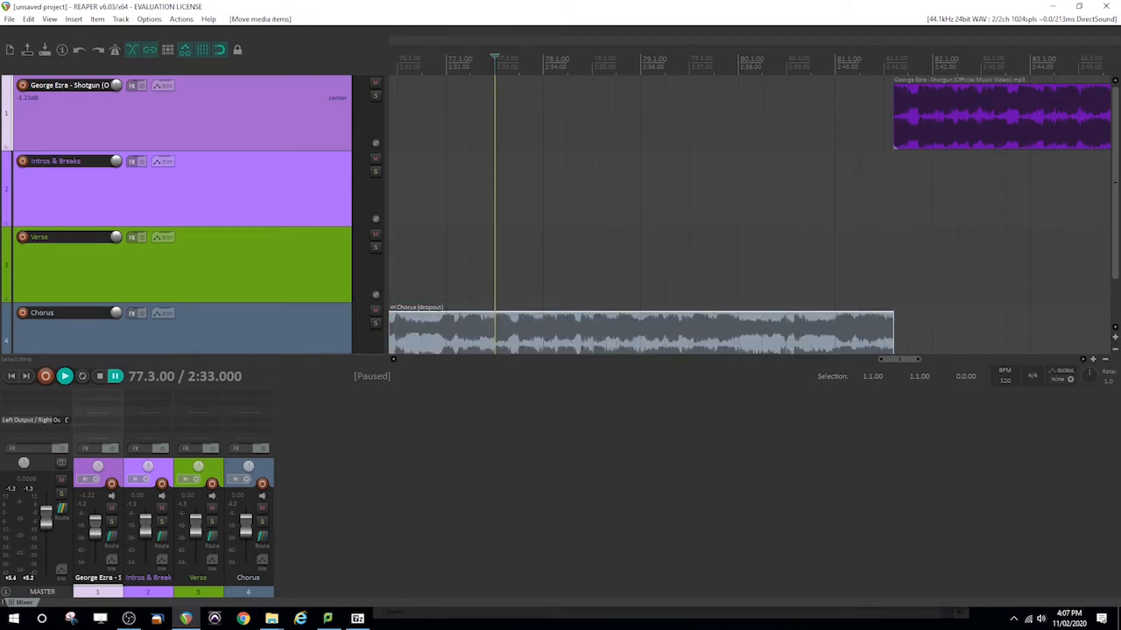
# Step: Play the remaining song from just before the last cut and pause at 2:57.737
pyautogui.click(884, 62)
pyautogui.press('space')
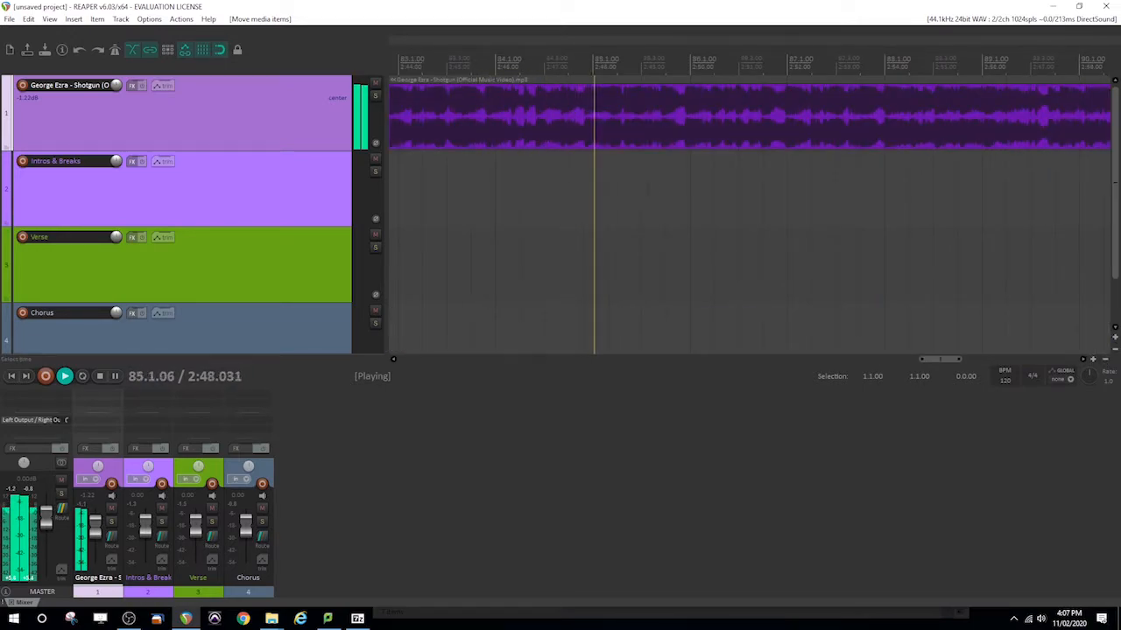
pyautogui.click(667, 133)
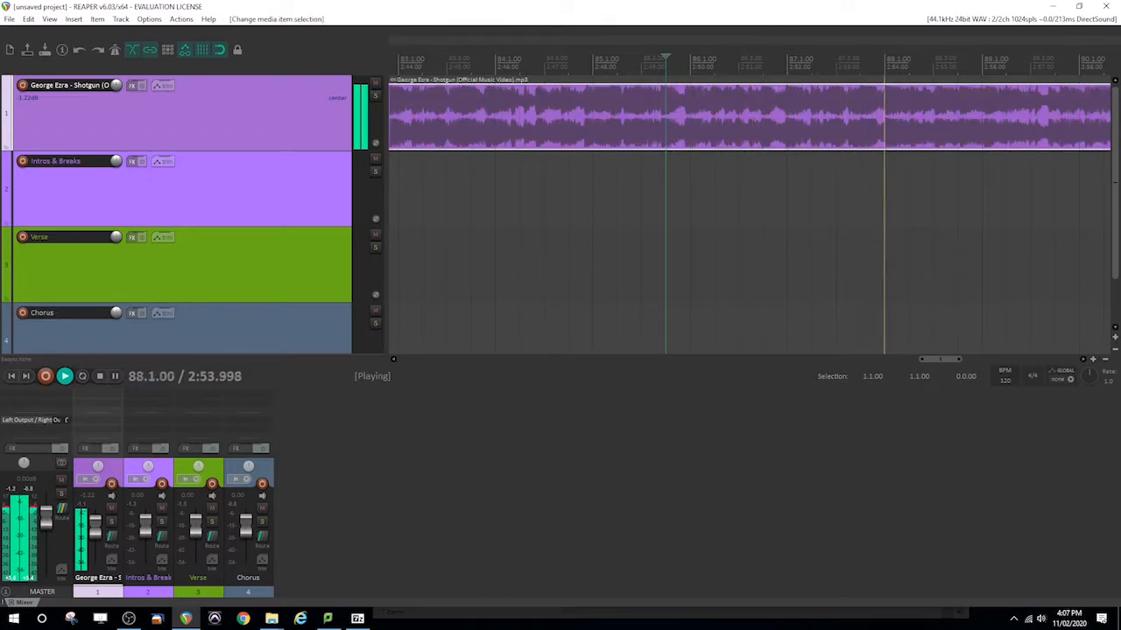
pyautogui.click(1105, 360)
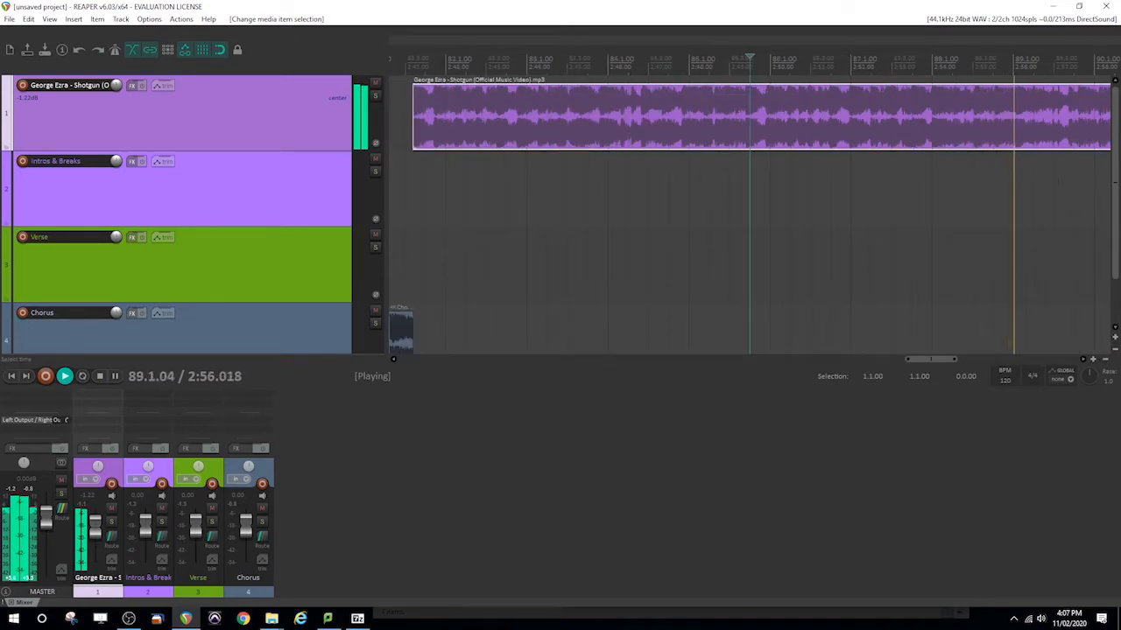
pyautogui.hotkey('ctrl', 'space')
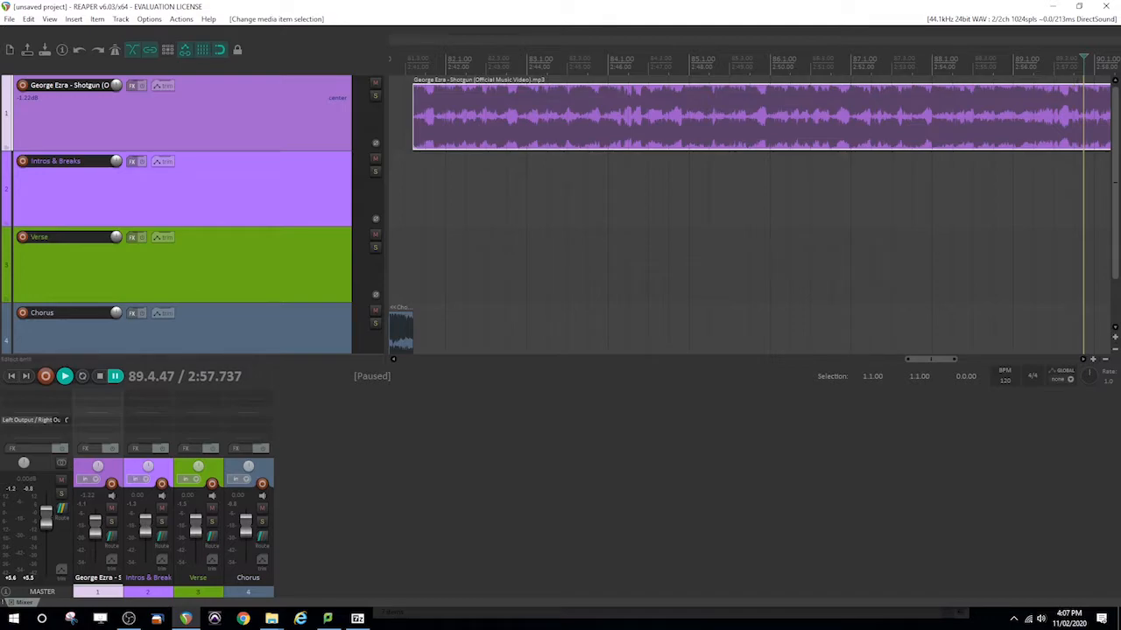
# Step: Select the remaining song item around 2:57.500 and turn snapping off for a precise cut
pyautogui.click(1094, 360)
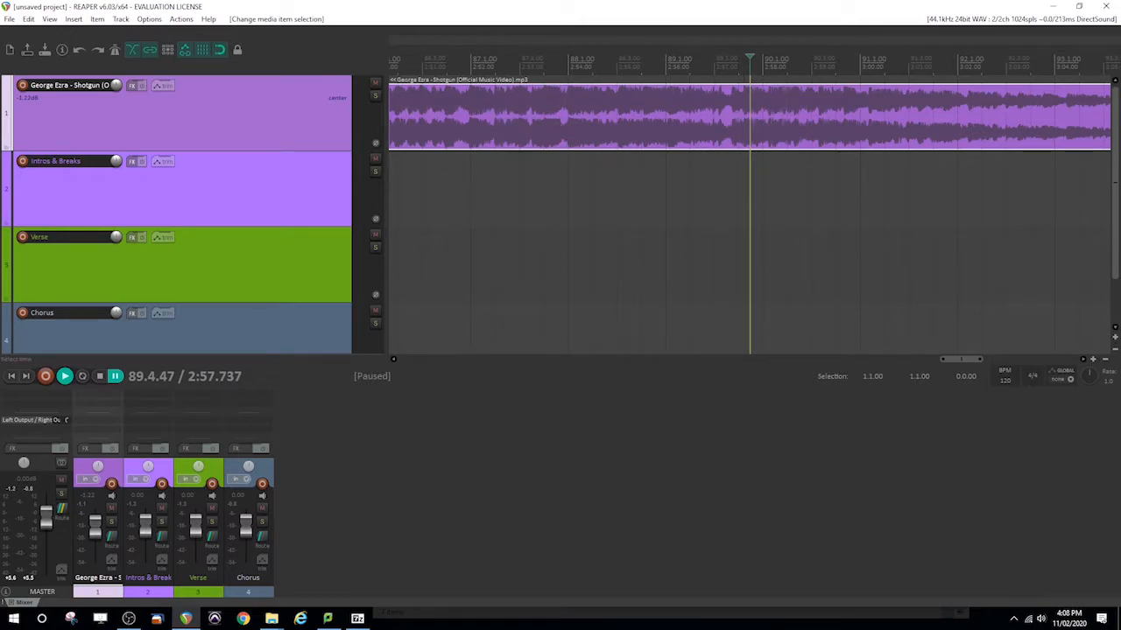
pyautogui.click(739, 188)
pyautogui.click(1092, 361)
pyautogui.click(1091, 360)
pyautogui.click(1092, 361)
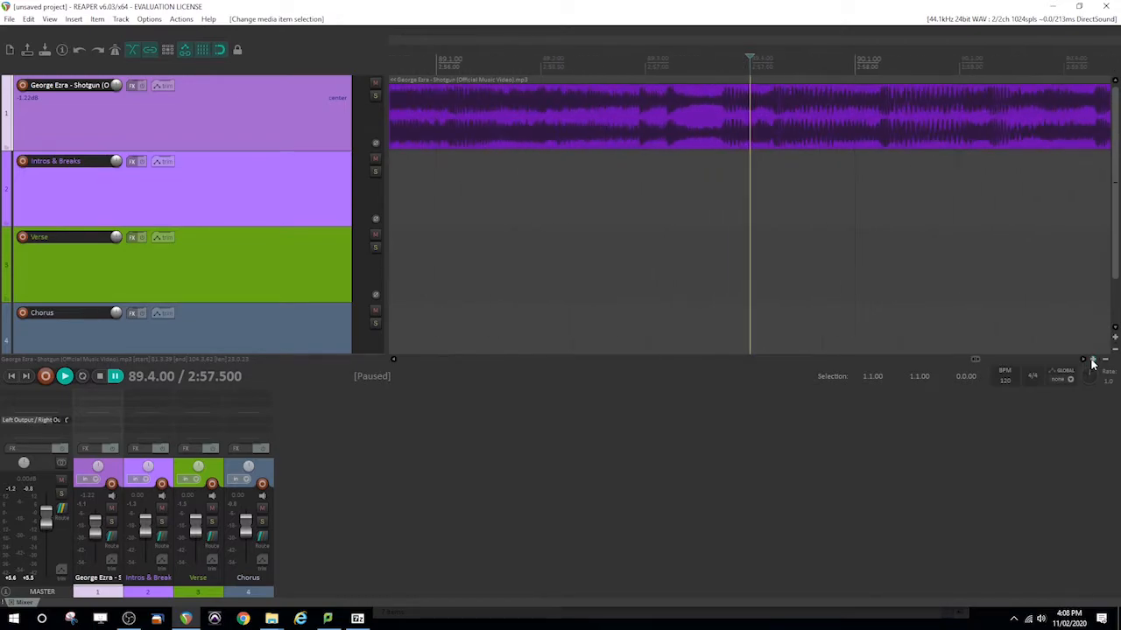
pyautogui.click(757, 112)
pyautogui.press('Tab')
pyautogui.click(733, 95)
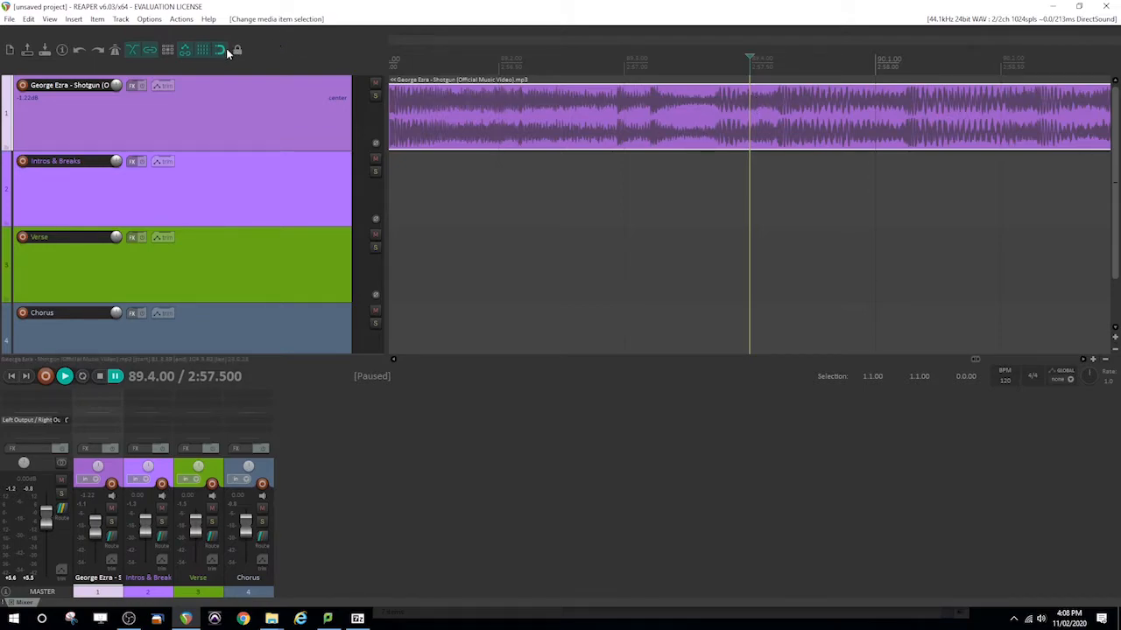
pyautogui.press('Tab')
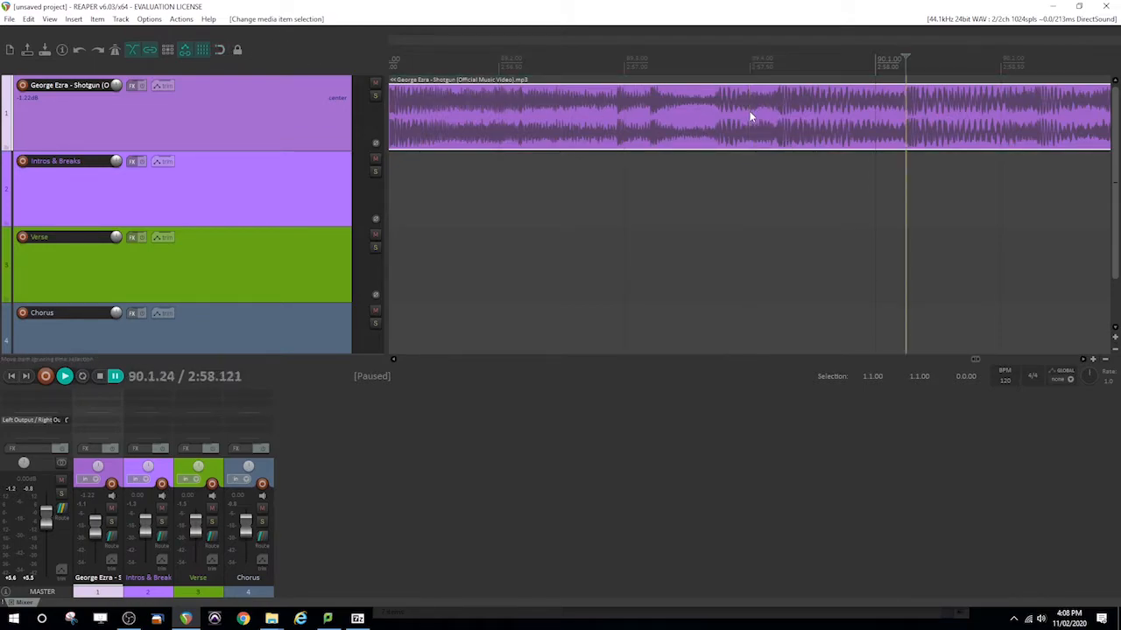
# Step: Audition the song near 2:57.549, split it at 2:57.605, and turn snapping back on
pyautogui.click(761, 108)
pyautogui.press('space')
pyautogui.press('space')
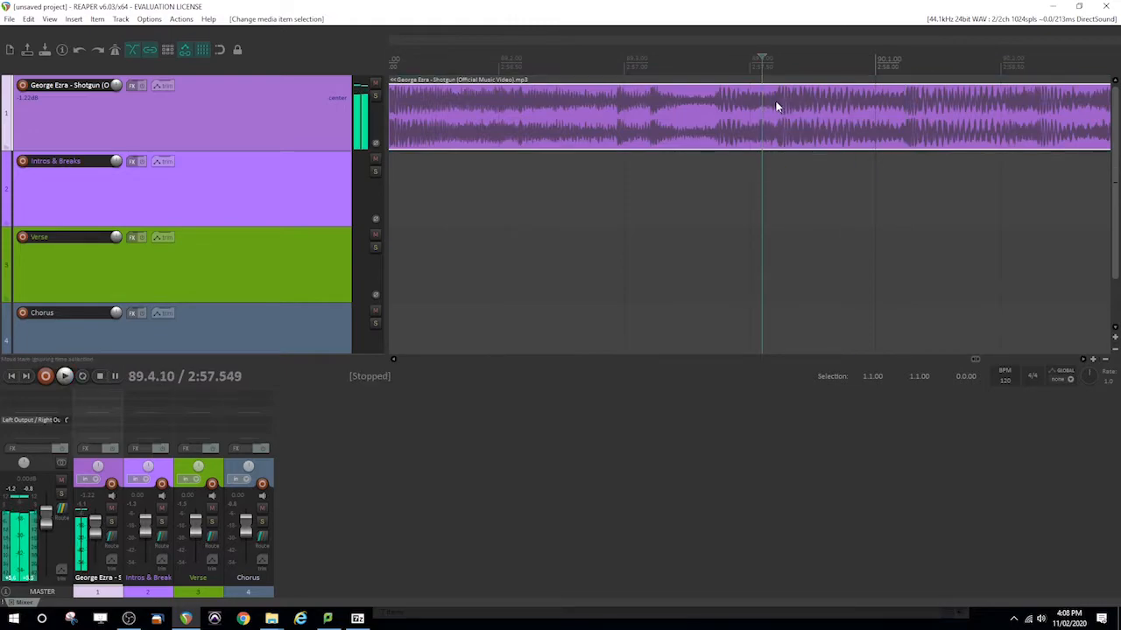
pyautogui.click(774, 101)
pyautogui.click(776, 108)
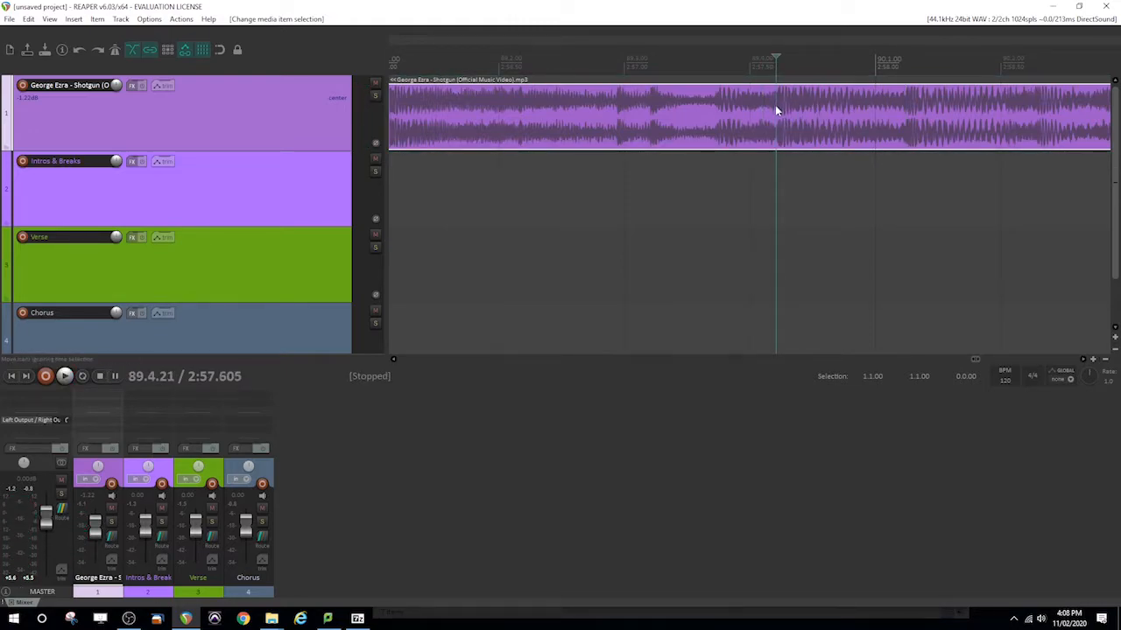
pyautogui.press('s')
pyautogui.click(724, 128)
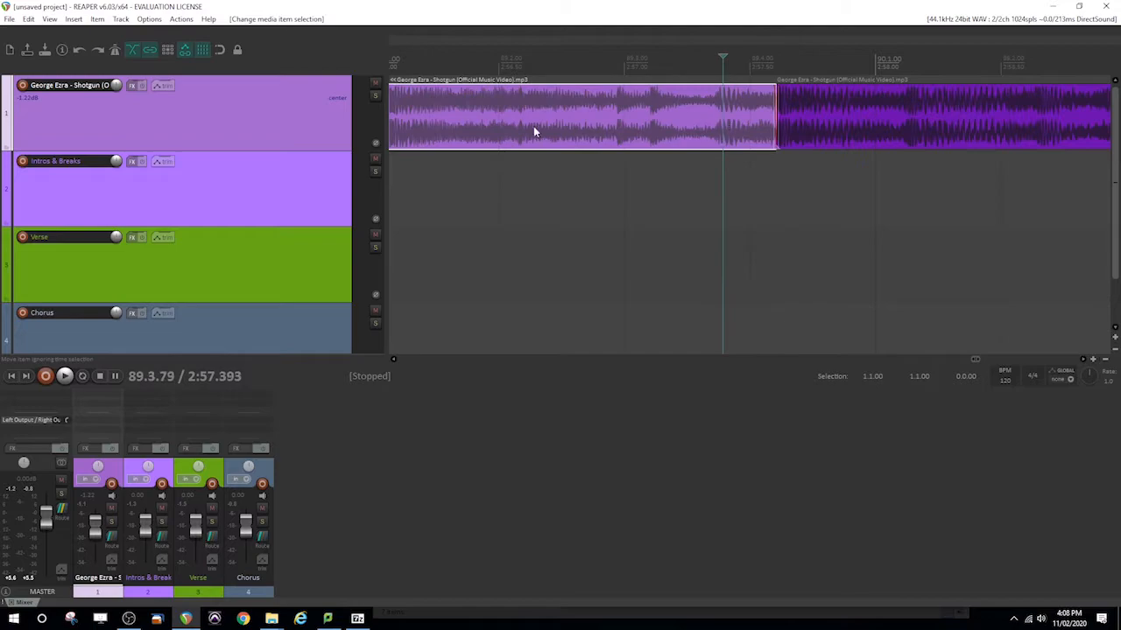
pyautogui.click(217, 52)
# Step: Name the section before the new cut "Chorus 4" and move it straight down to the Chorus track
pyautogui.doubleClick(463, 131)
pyautogui.write('Chrous')
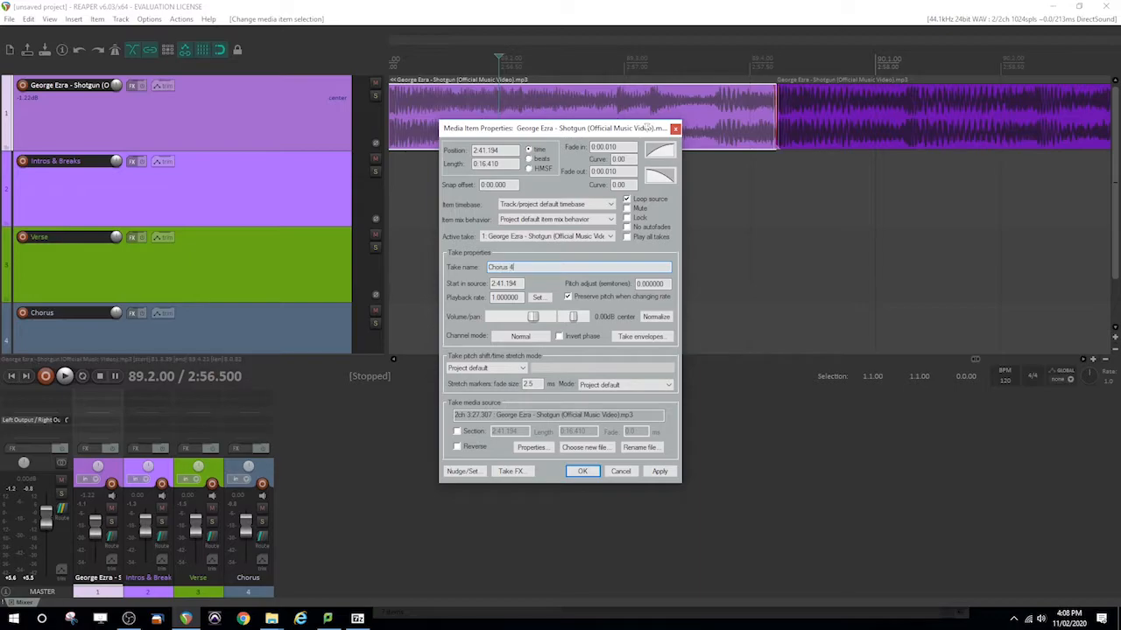
pyautogui.press('Return')
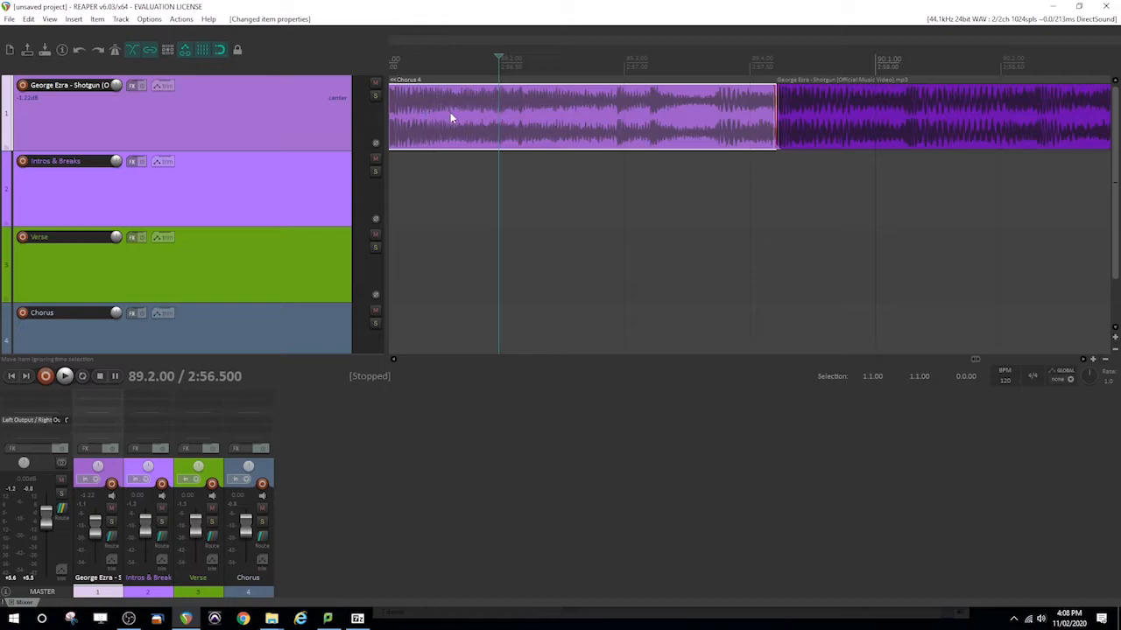
pyautogui.moveTo(440, 129); pyautogui.dragTo(441, 323)
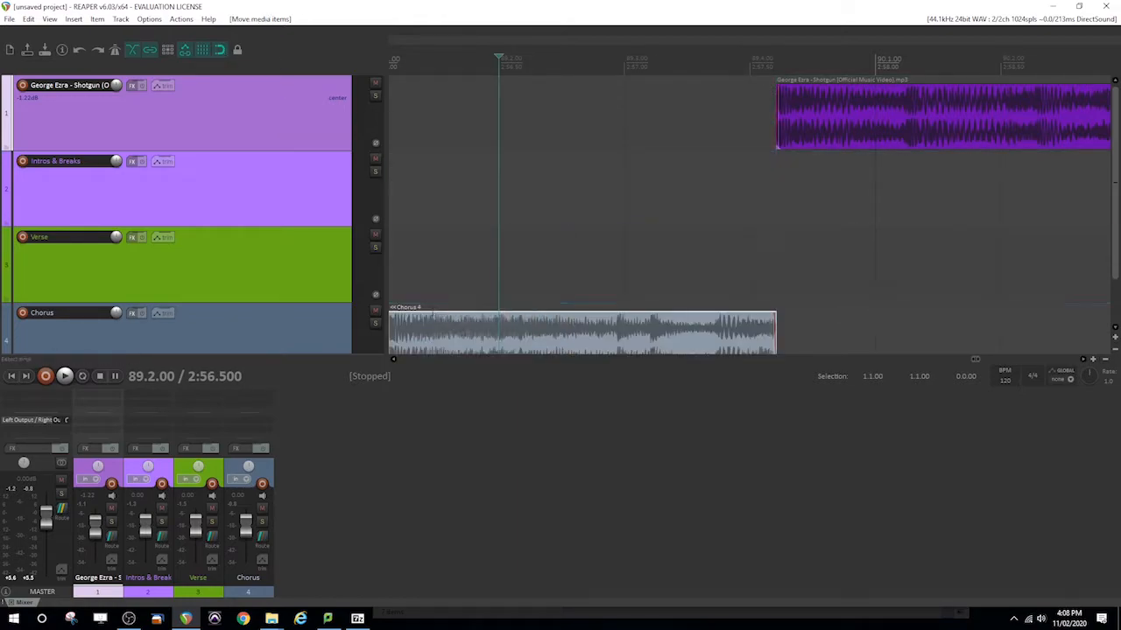
# Step: Play the remaining song from 2:57.500, stop playback, and place the edit cursor at 3:14.000
pyautogui.click(774, 64)
pyautogui.press('space')
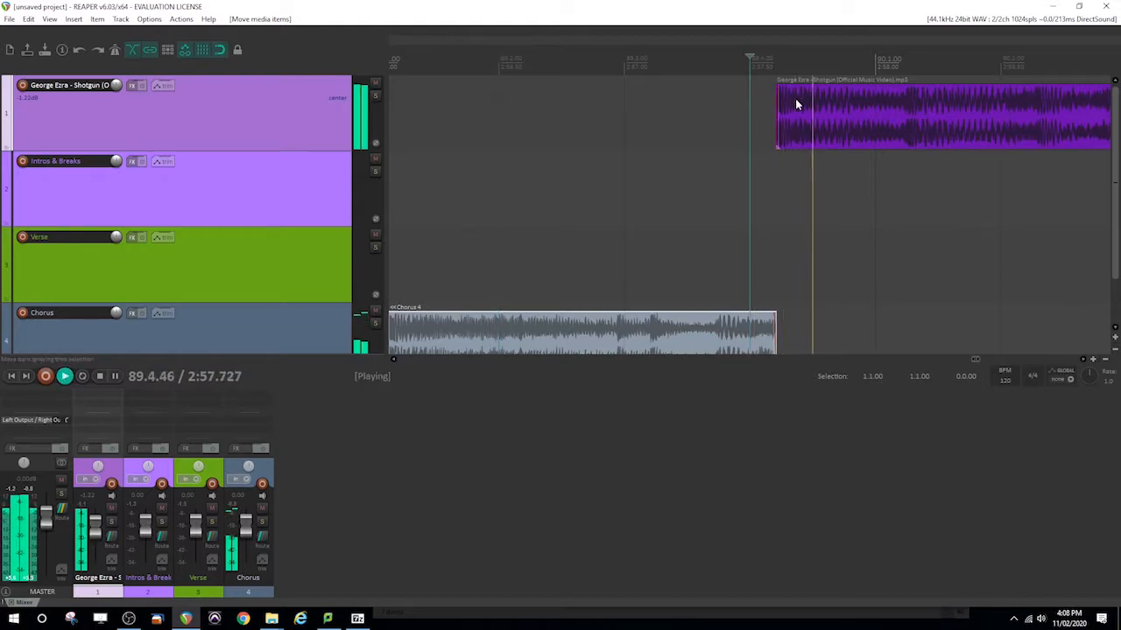
pyautogui.click(1105, 360)
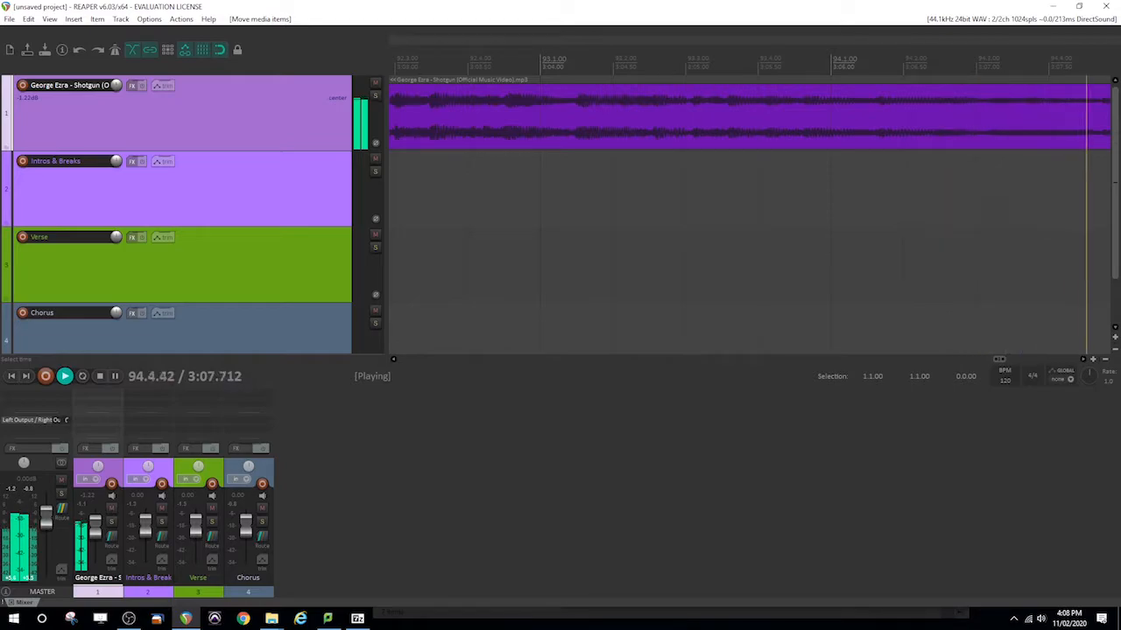
pyautogui.click(1105, 359)
pyautogui.click(1105, 359)
pyautogui.click(1104, 360)
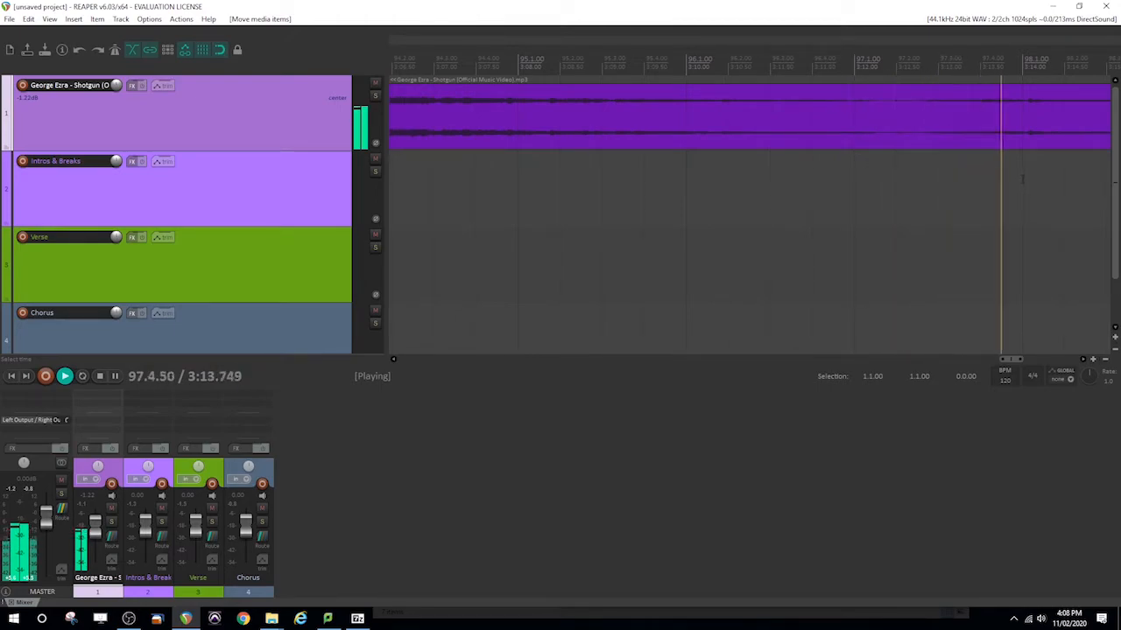
pyautogui.press('space')
pyautogui.click(1024, 107)
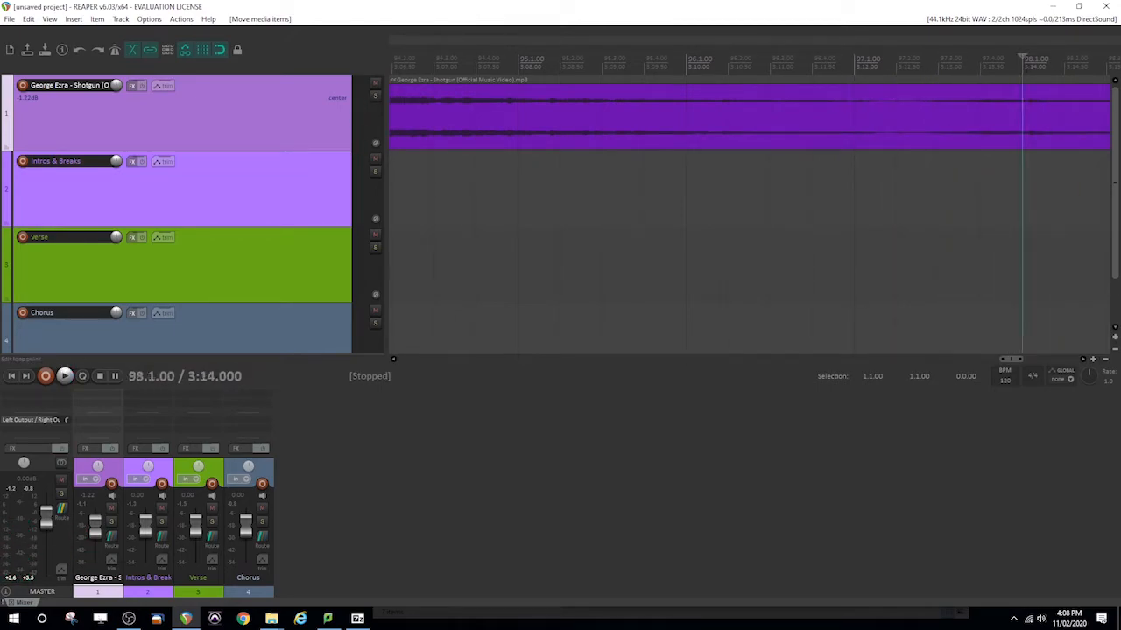
# Step: Audition the song around 3:14 and split it at 3:14.065
pyautogui.click(1093, 359)
pyautogui.click(1105, 360)
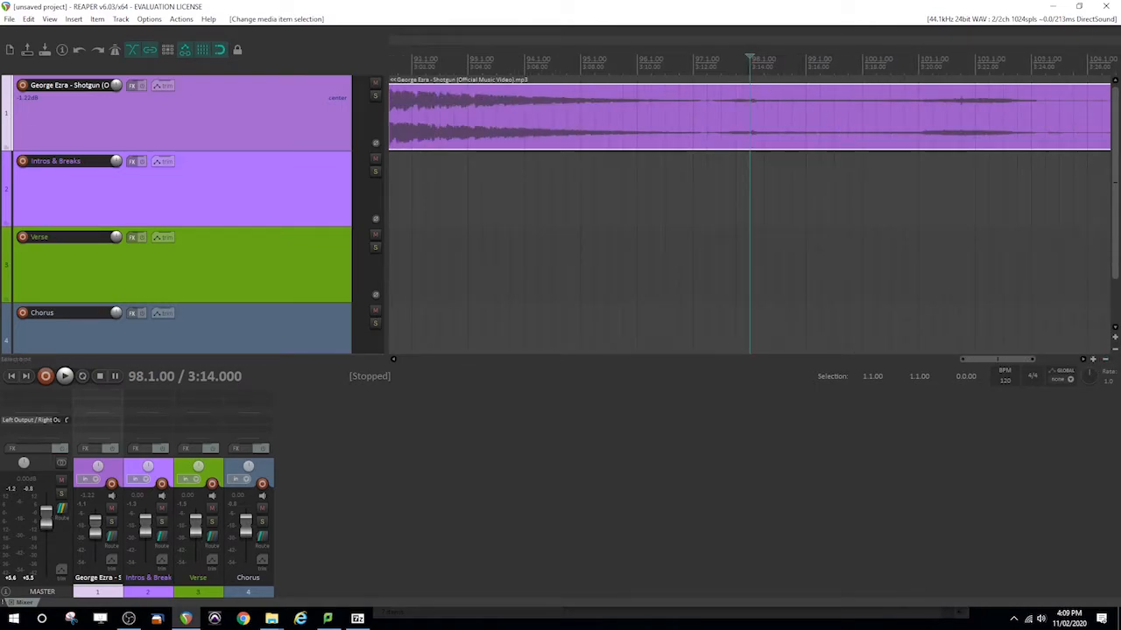
pyautogui.click(1094, 359)
pyautogui.click(1094, 360)
pyautogui.click(1094, 359)
pyautogui.click(1094, 360)
pyautogui.press('space')
pyautogui.press('space')
pyautogui.click(758, 115)
pyautogui.press('s')
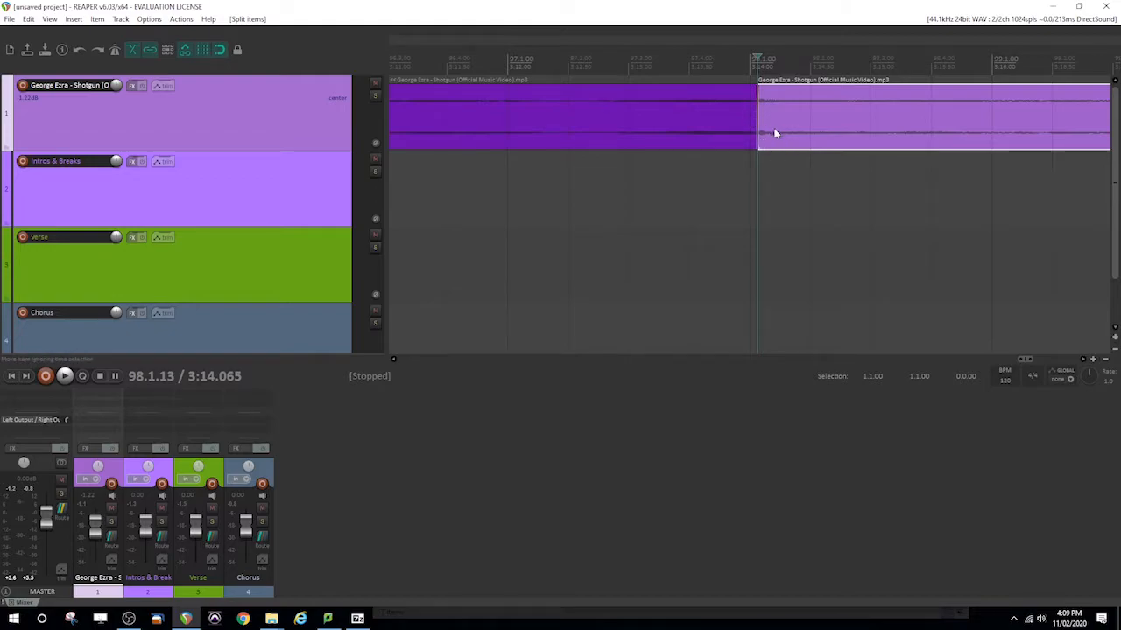
# Step: Play the section after the new cut and move it straight down to the Intros & Breaks track
pyautogui.press('space')
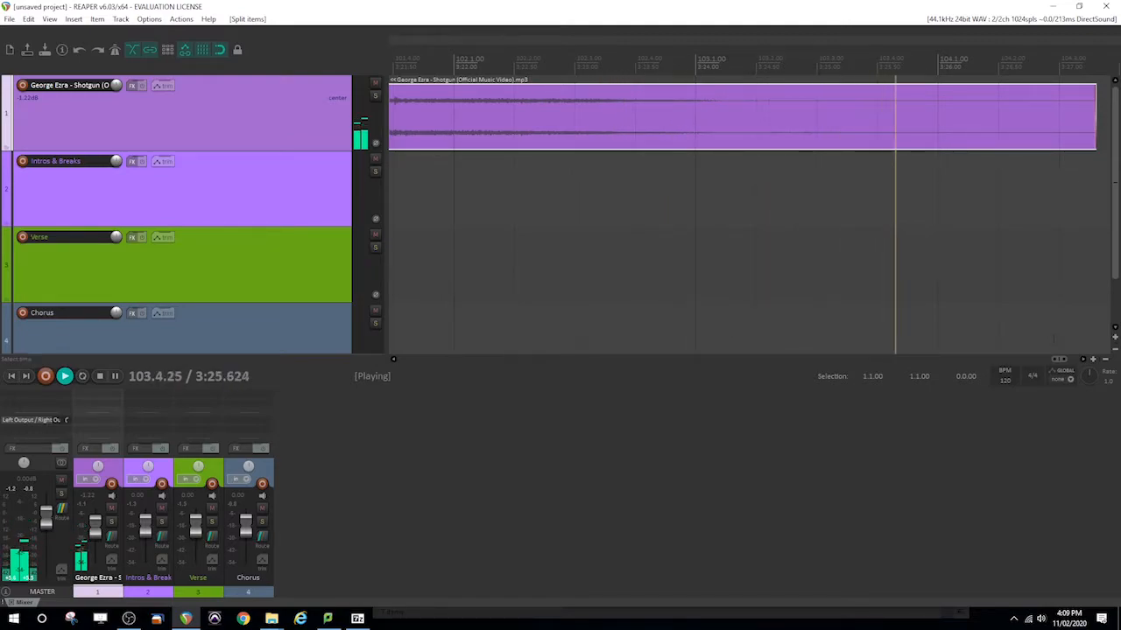
pyautogui.press('space')
pyautogui.click(1105, 360)
pyautogui.click(1105, 360)
pyautogui.click(1105, 360)
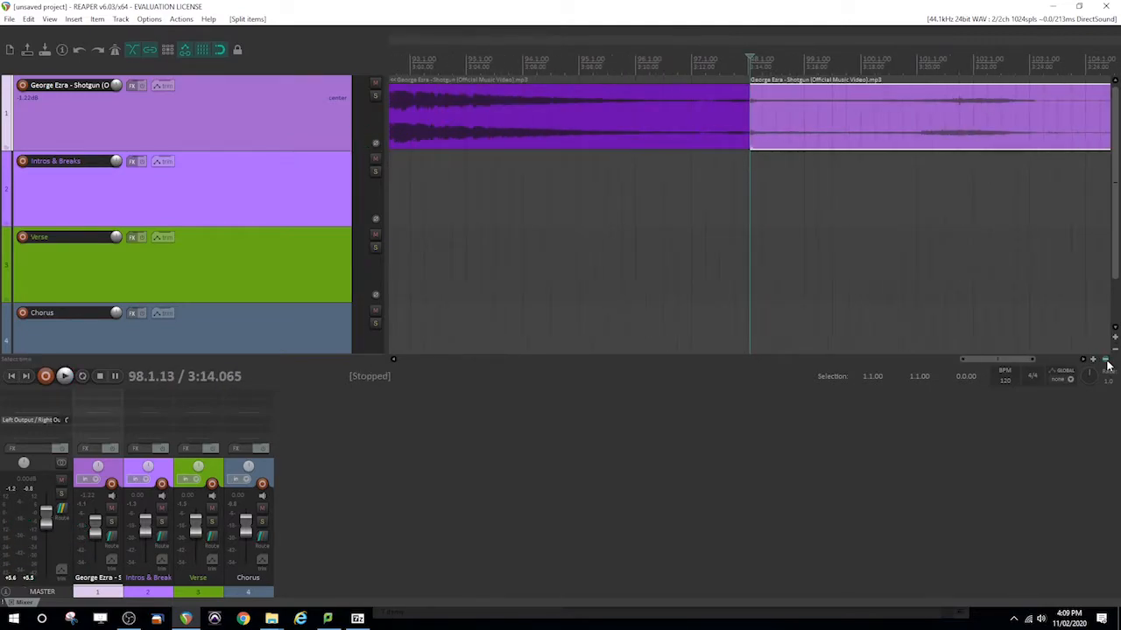
pyautogui.click(1105, 359)
pyautogui.click(1104, 360)
pyautogui.moveTo(782, 117); pyautogui.dragTo(780, 169)
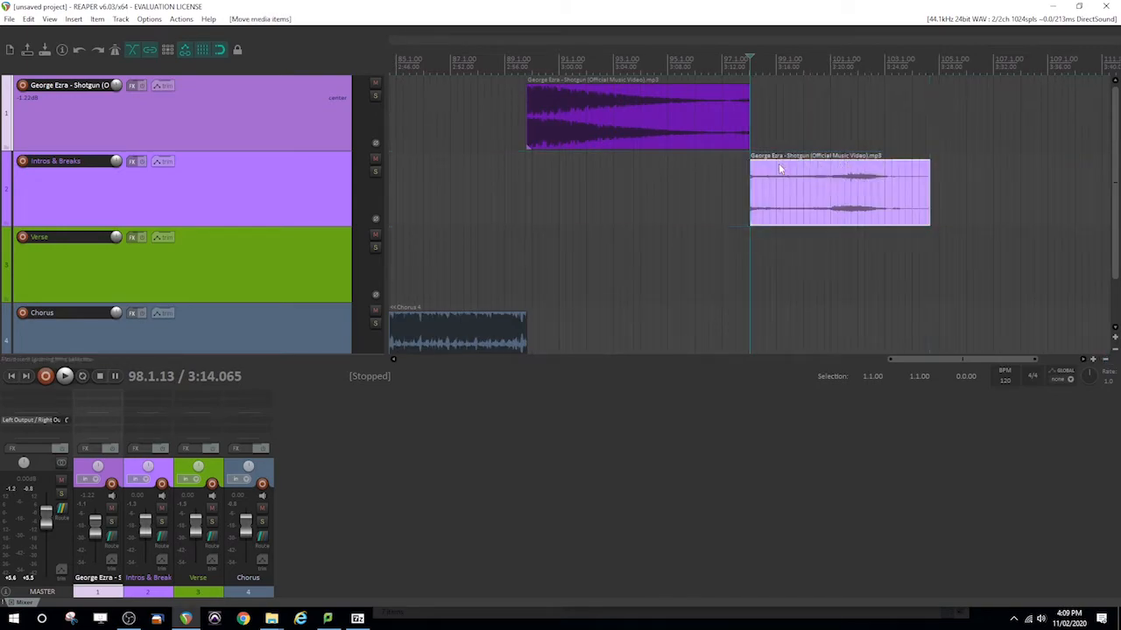
# Step: Name the section still on the top track "Trumpet Solo"
pyautogui.click(615, 119)
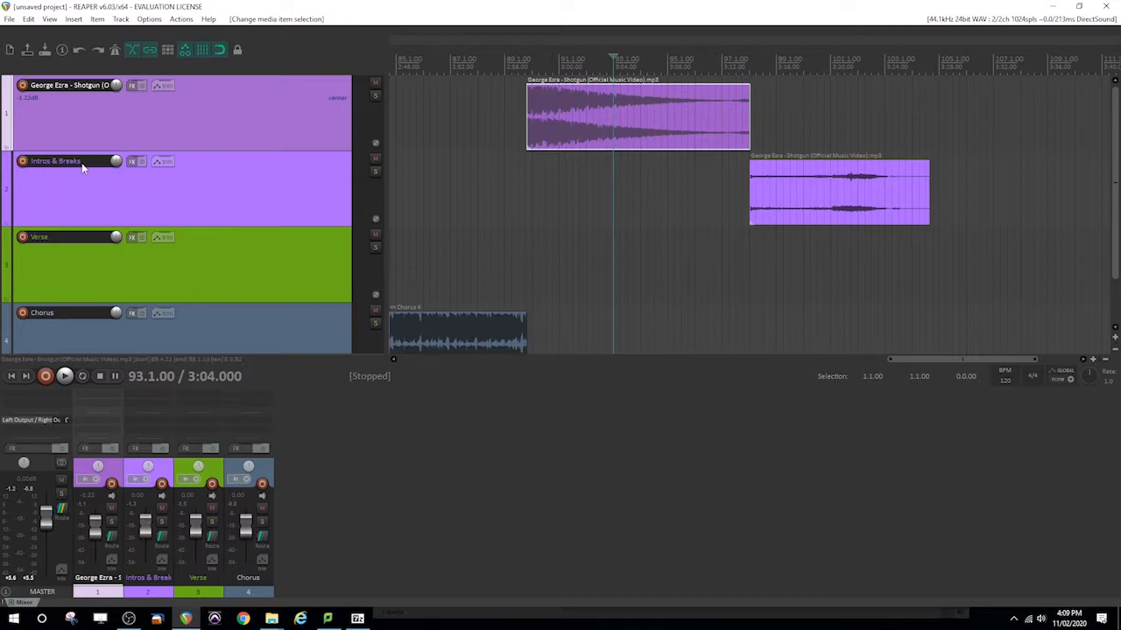
pyautogui.moveTo(562, 130); pyautogui.dragTo(562, 129)
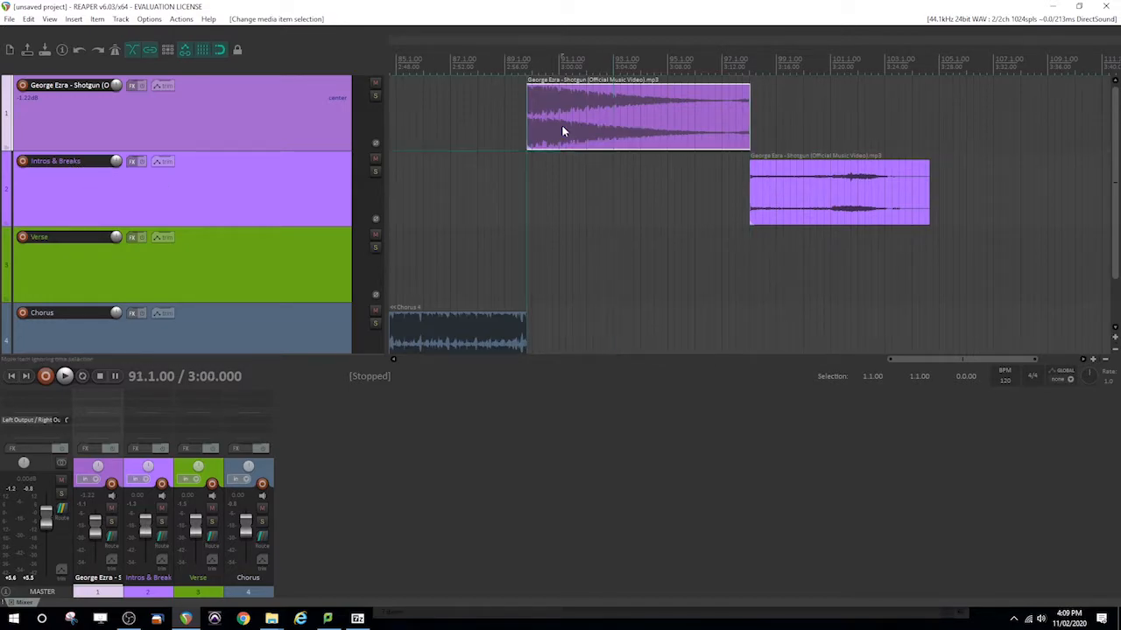
pyautogui.doubleClick(562, 130)
pyautogui.write('Trumpet')
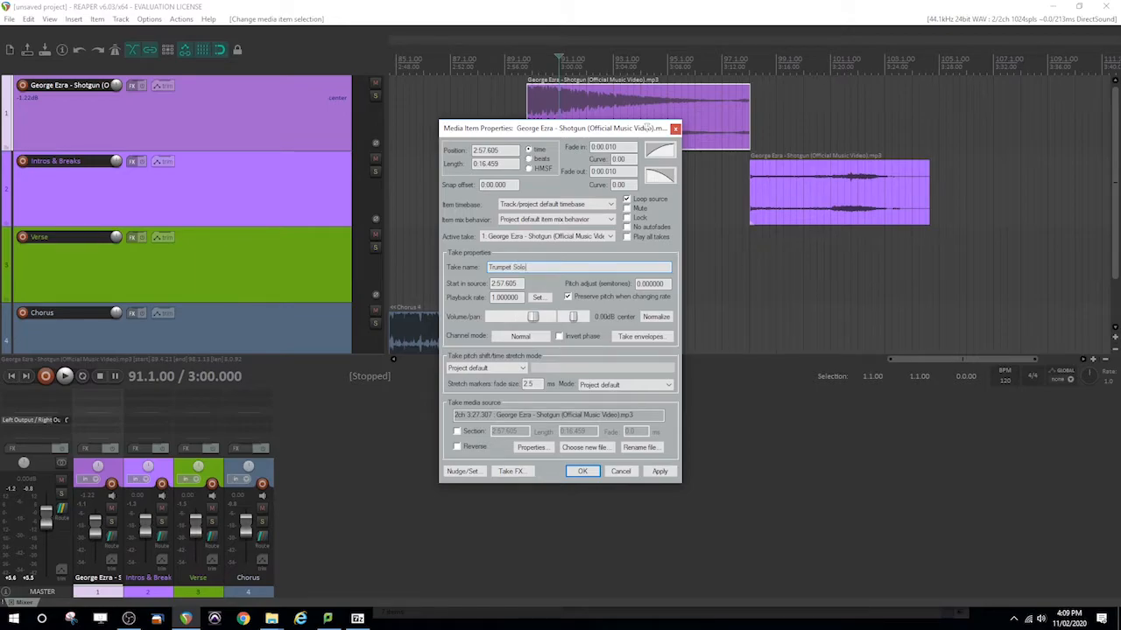
pyautogui.write(' Solo')
pyautogui.press('Return')
# Step: Name the song's last section "Outro" and move the Trumpet Solo section straight down to the Intros & Breaks track
pyautogui.doubleClick(783, 209)
pyautogui.write('Outro')
pyautogui.press('Return')
pyautogui.moveTo(570, 107); pyautogui.dragTo(571, 175)
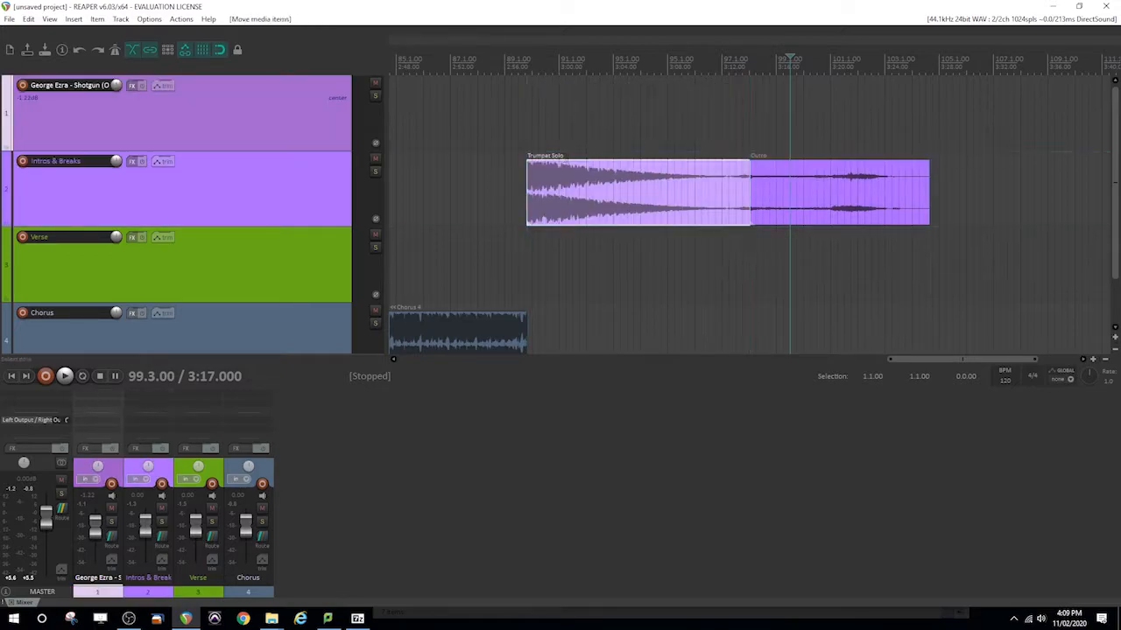
# Step: Remove the emptied George Ezra - Shotgun source track above Intros & Breaks
pyautogui.click(1106, 363)
pyautogui.click(1106, 363)
pyautogui.click(1106, 364)
pyautogui.click(1105, 363)
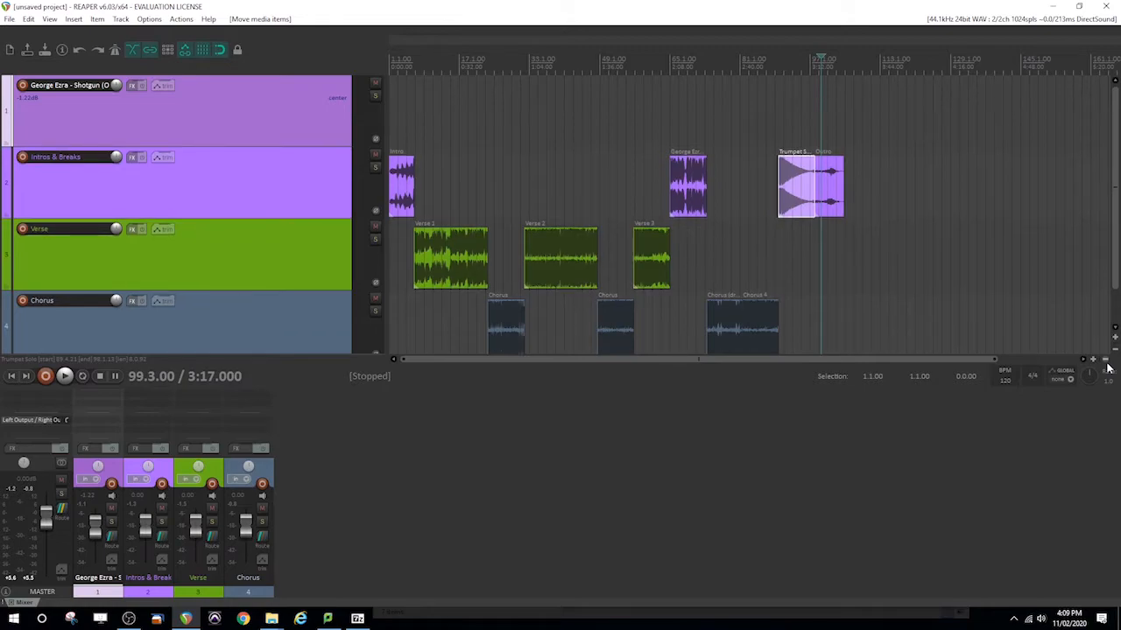
pyautogui.click(1105, 364)
pyautogui.click(1105, 363)
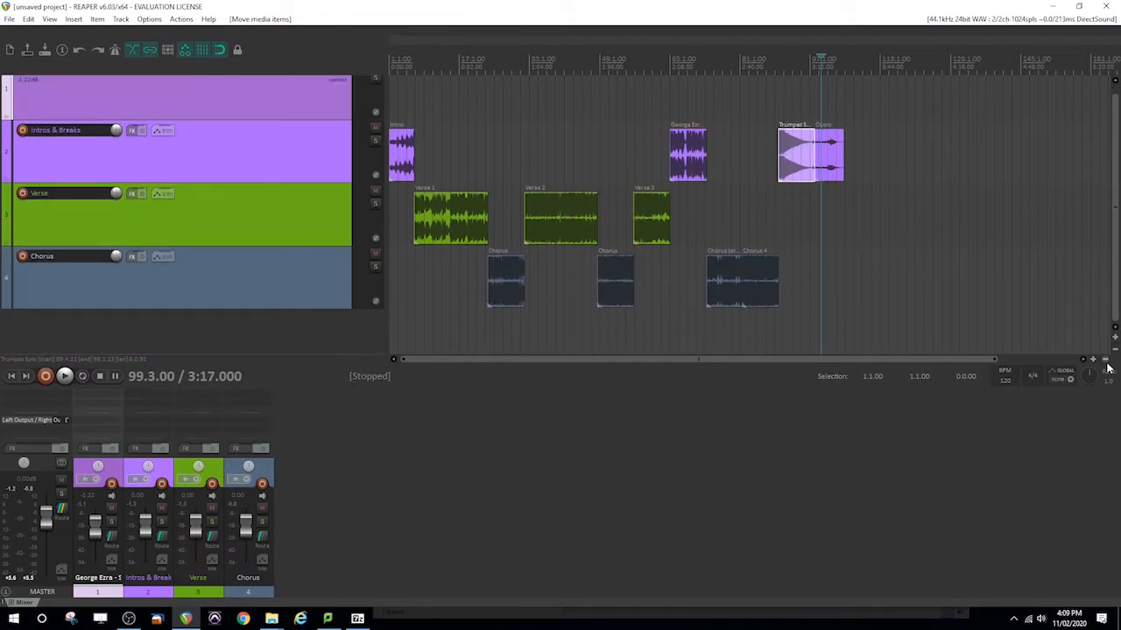
pyautogui.scroll(1, 1116, 191)
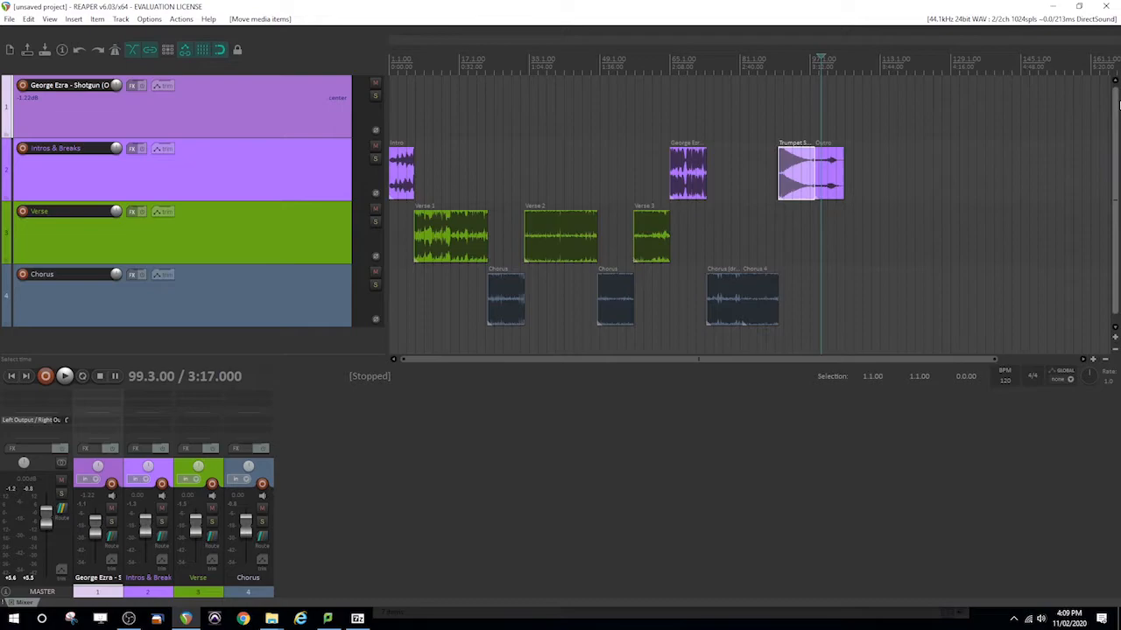
pyautogui.click(238, 163)
pyautogui.click(242, 114)
pyautogui.press('Delete')
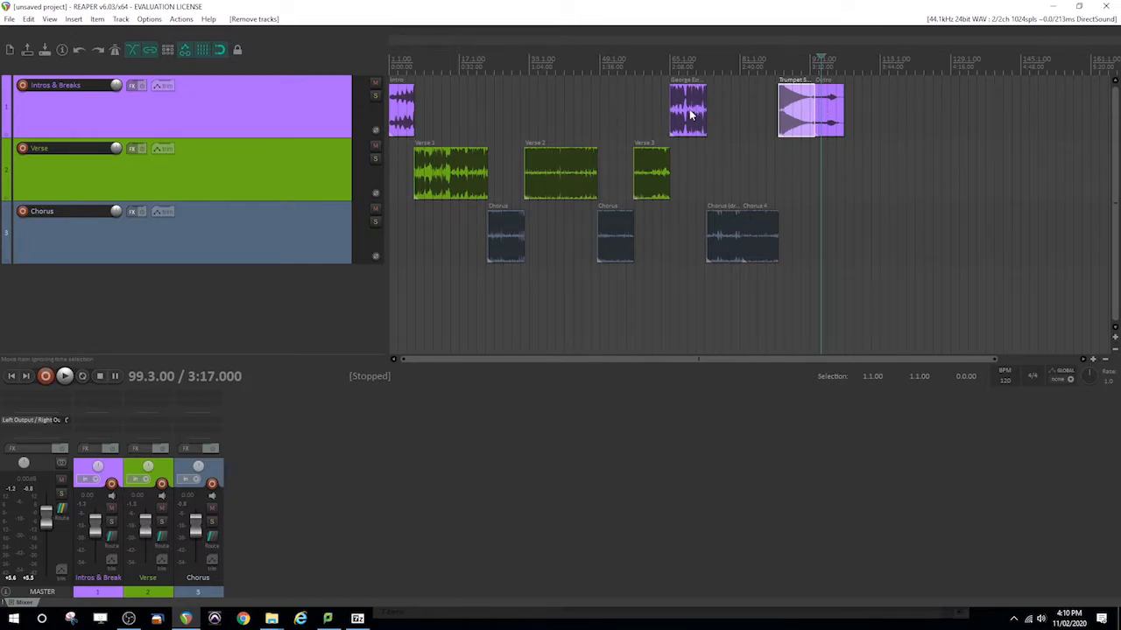
# Step: Play the unnamed section on the Intros & Breaks track from 2:08 and name it "Breakdown"
pyautogui.click(670, 65)
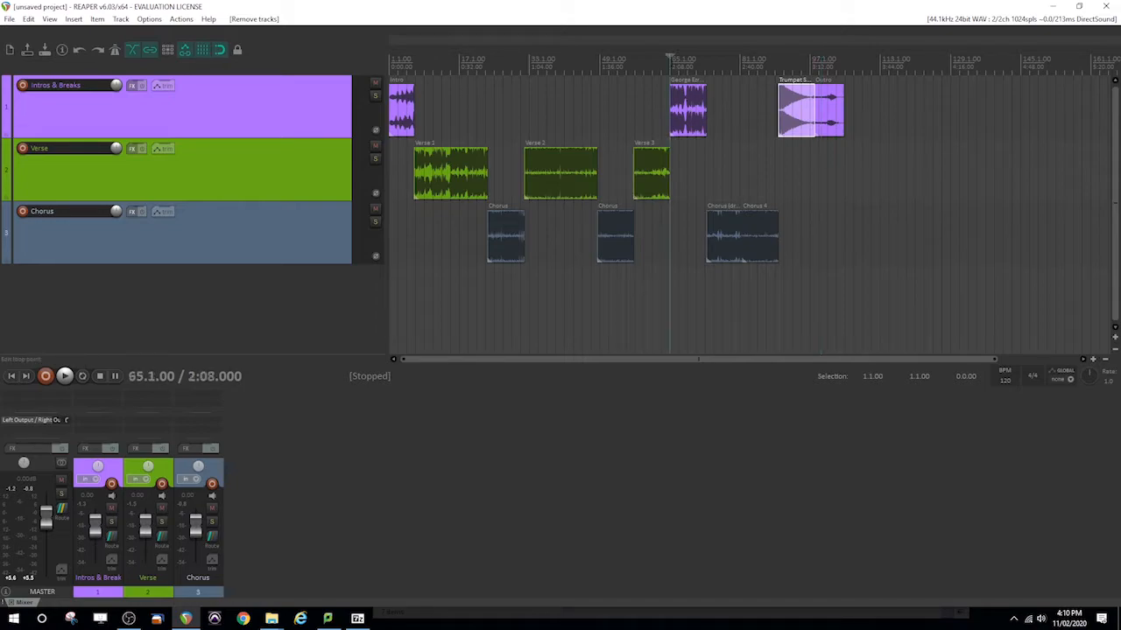
pyautogui.press('space')
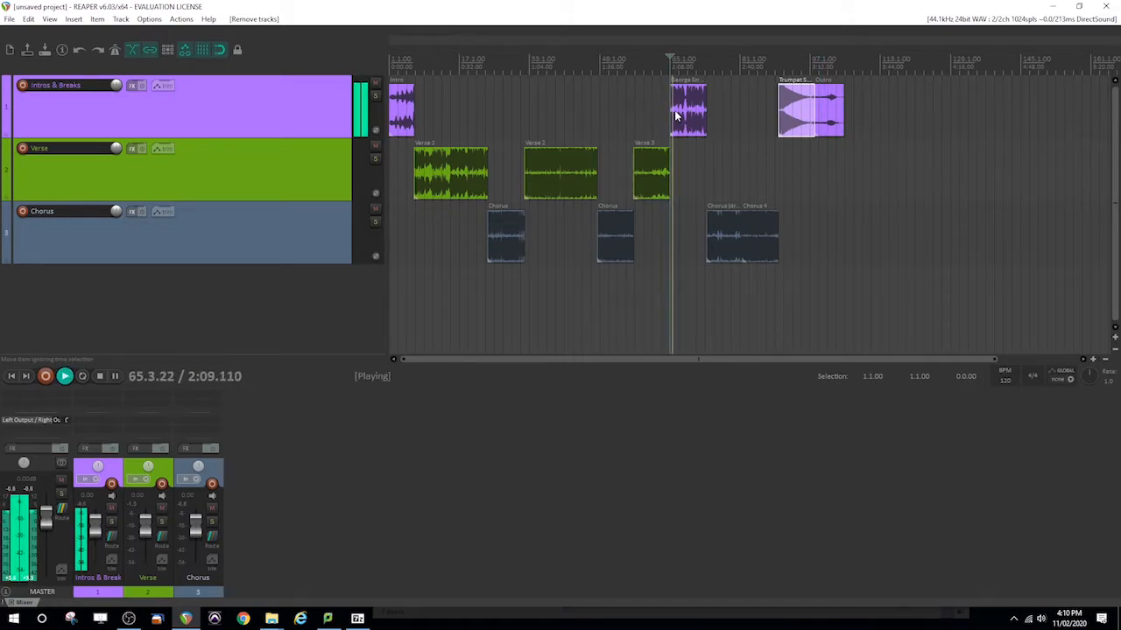
pyautogui.doubleClick(678, 111)
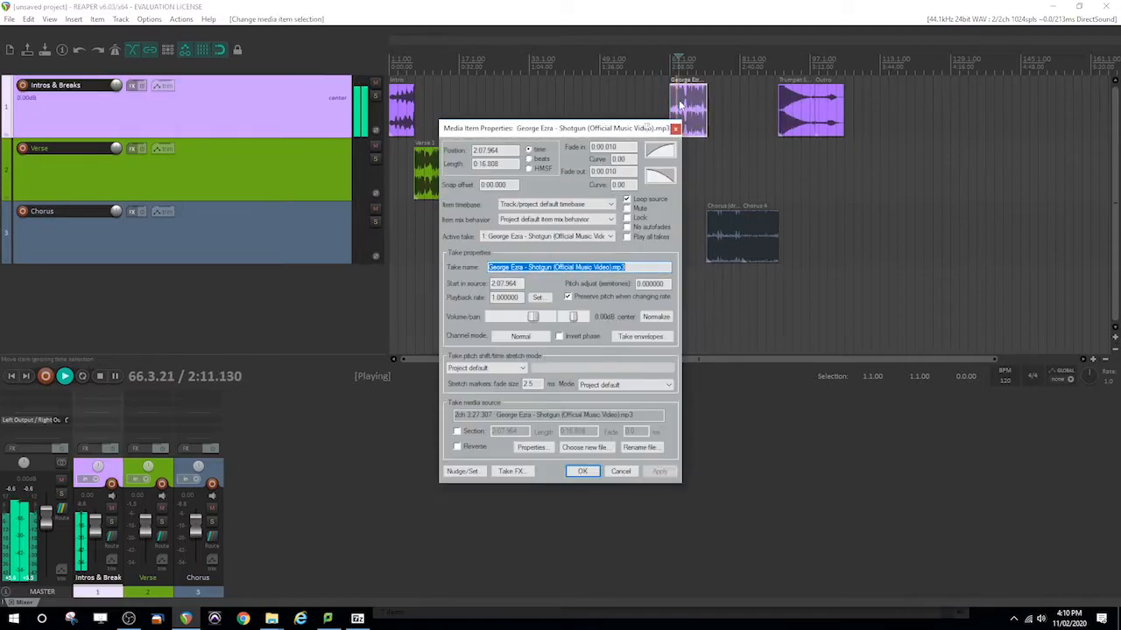
pyautogui.write('Breakdown')
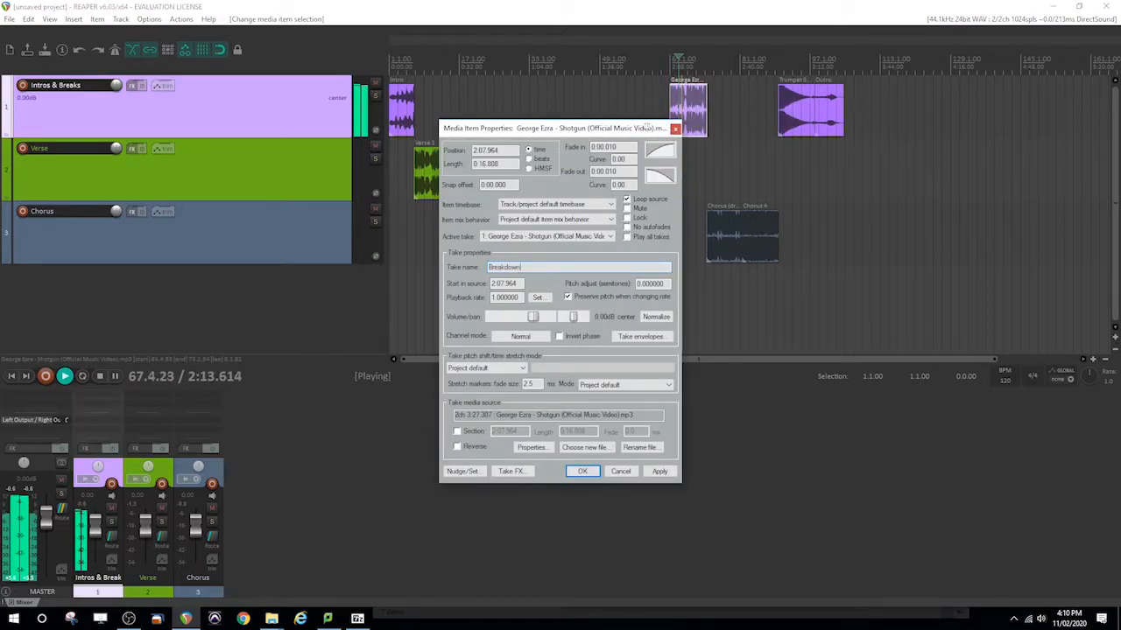
pyautogui.press('Return')
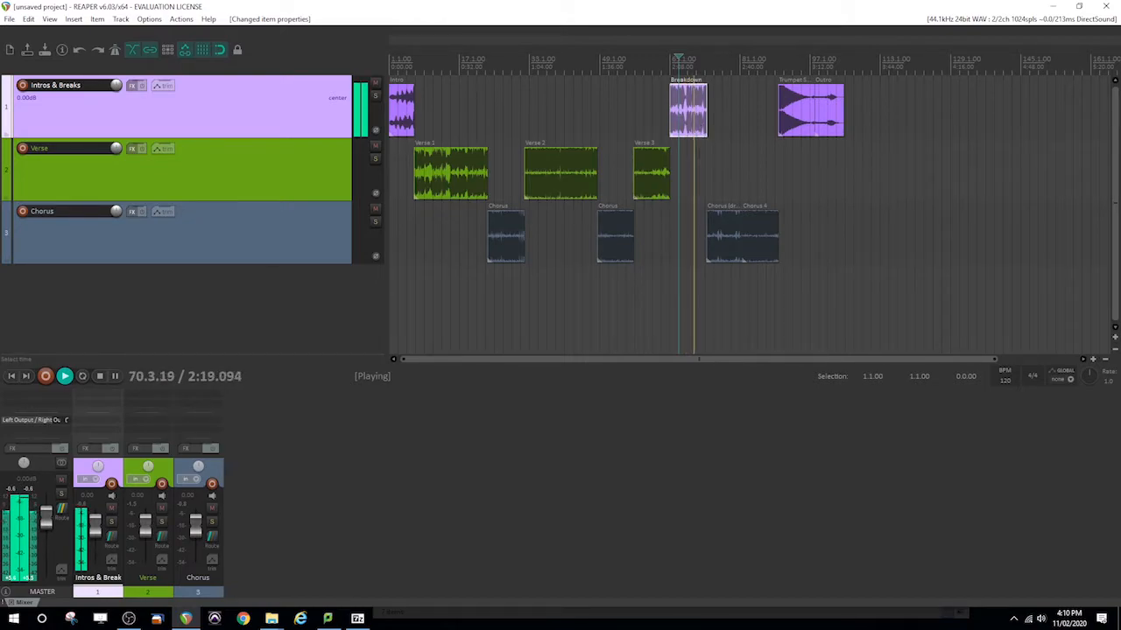
pyautogui.press('space')
# Step: Play the Intro section from the song's start and check its timing and its junction with Verse 1 against the bar grid
pyautogui.press('End')
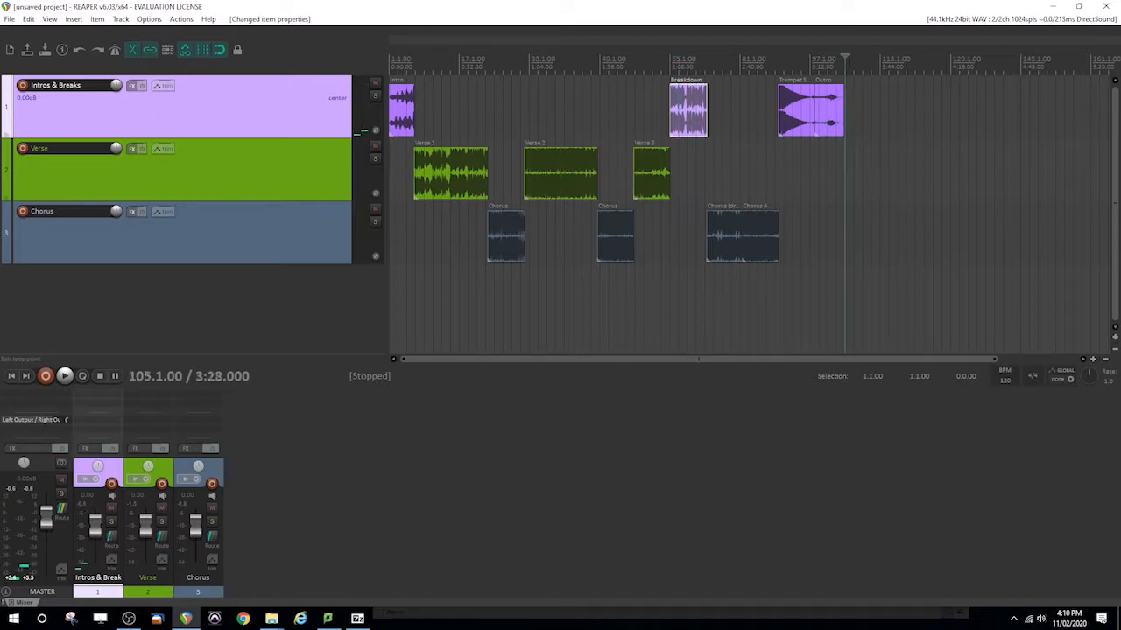
pyautogui.click(415, 63)
pyautogui.click(1091, 359)
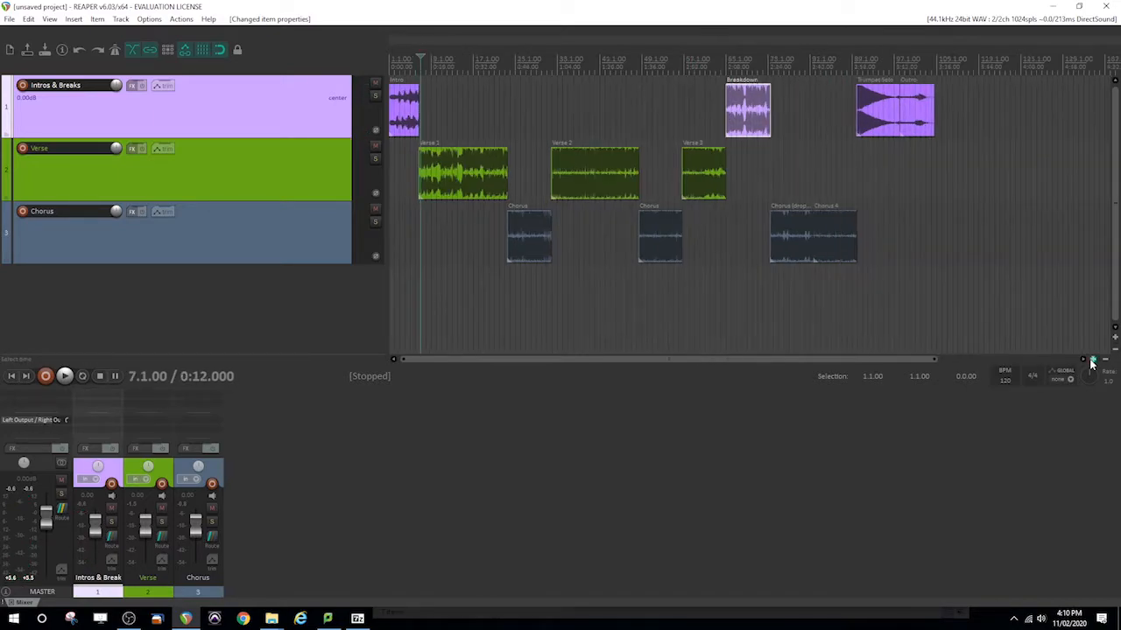
pyautogui.click(1092, 360)
pyautogui.click(1092, 360)
pyautogui.click(1091, 360)
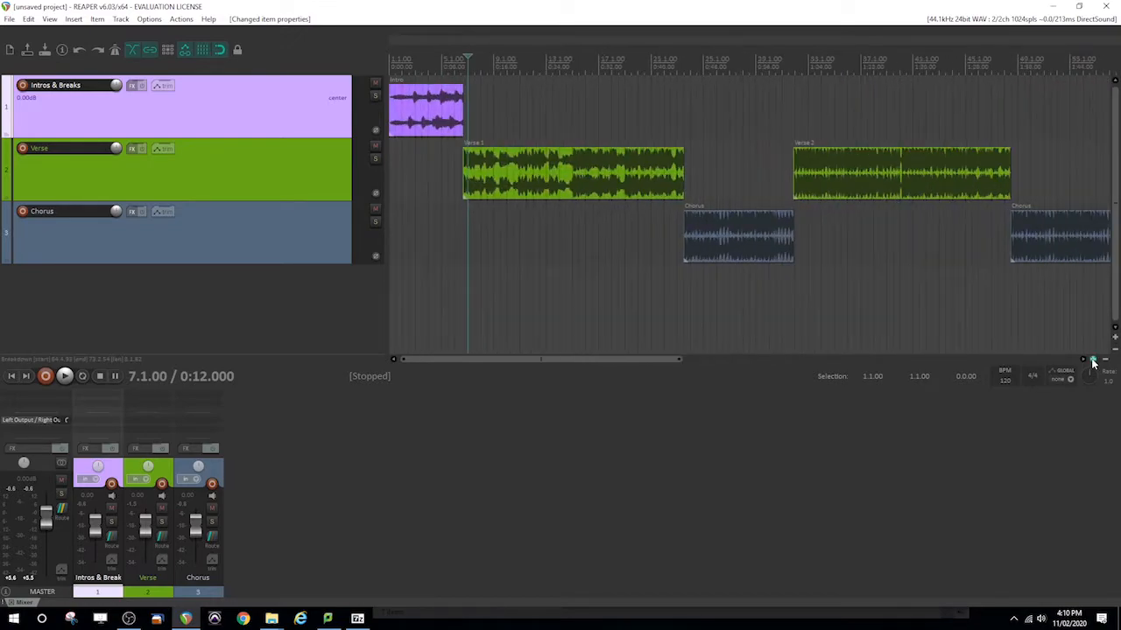
pyautogui.click(1091, 359)
pyautogui.click(1092, 360)
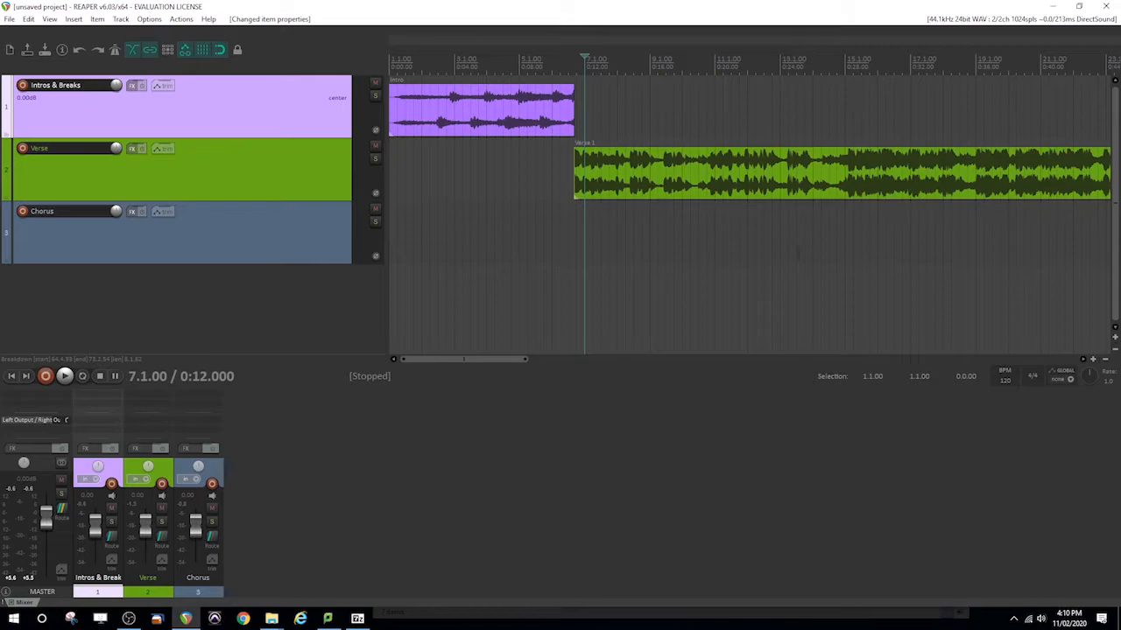
pyautogui.click(507, 110)
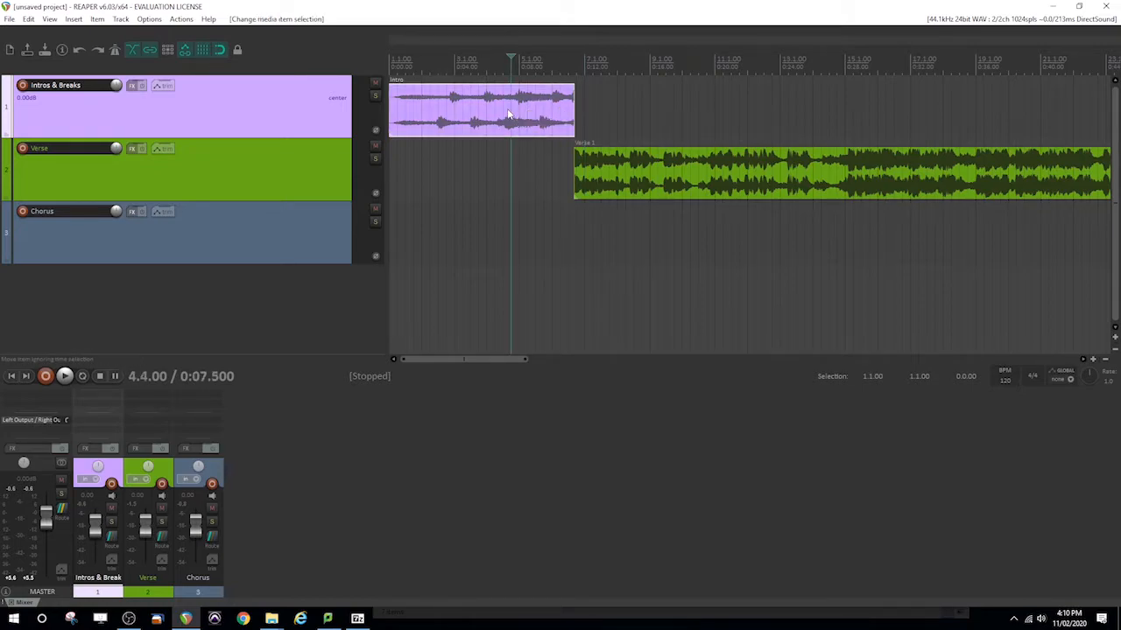
pyautogui.press('Home')
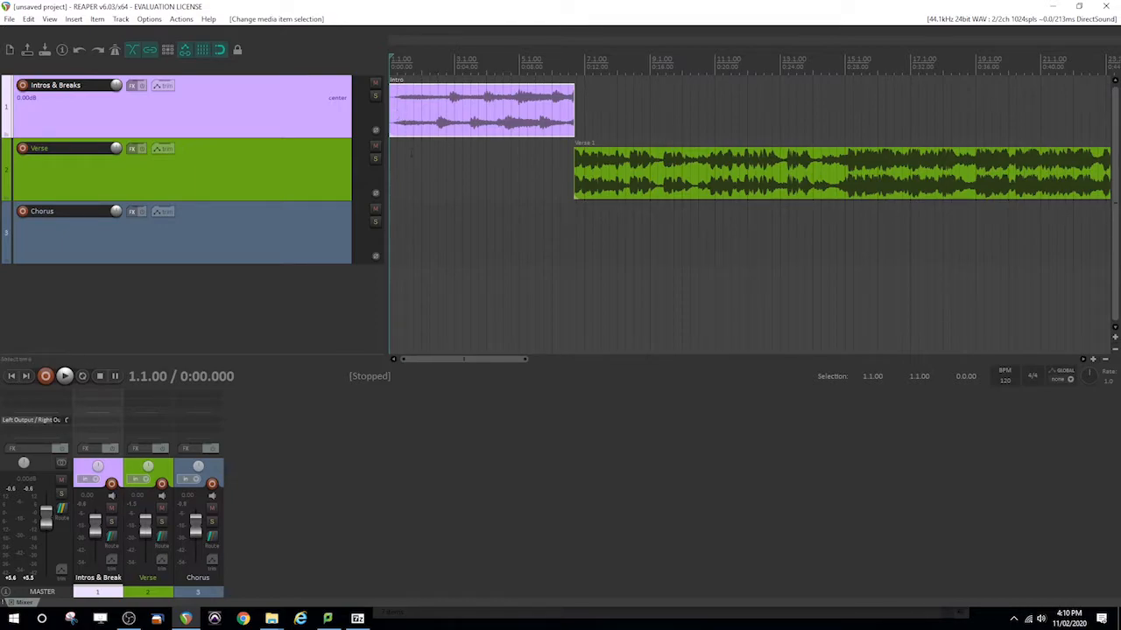
pyautogui.press('space')
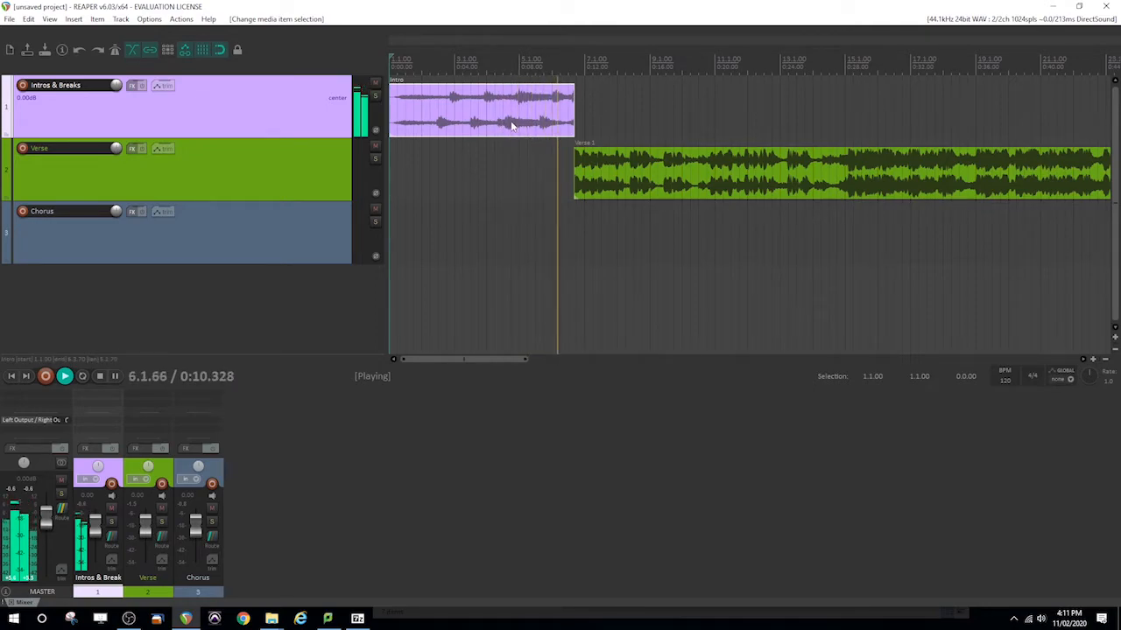
pyautogui.press('space')
pyautogui.click(437, 63)
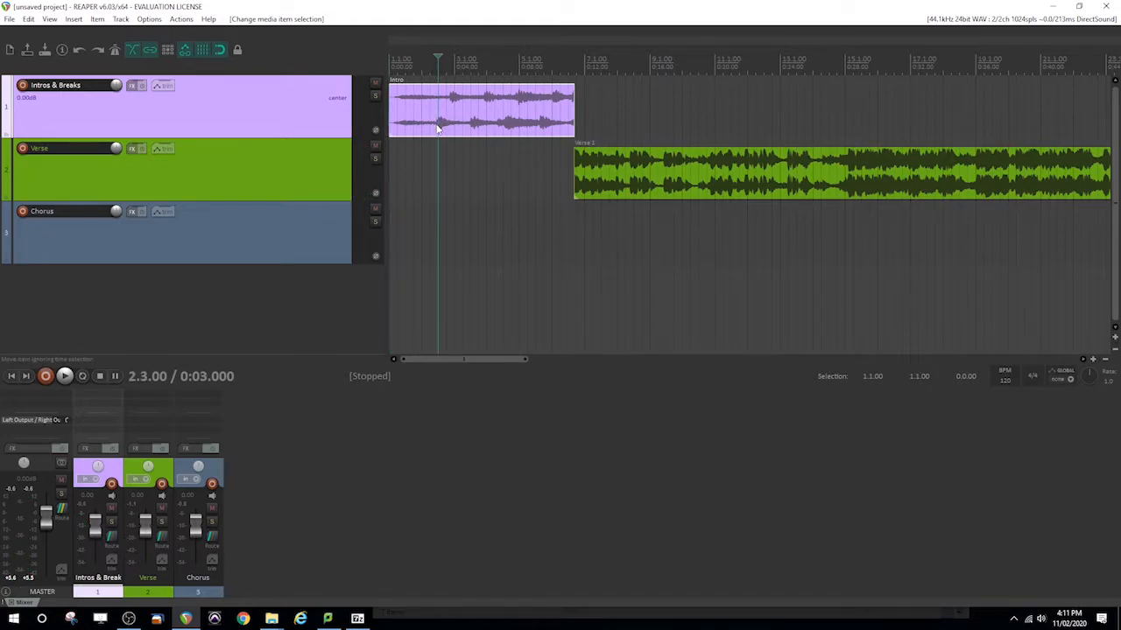
pyautogui.click(430, 63)
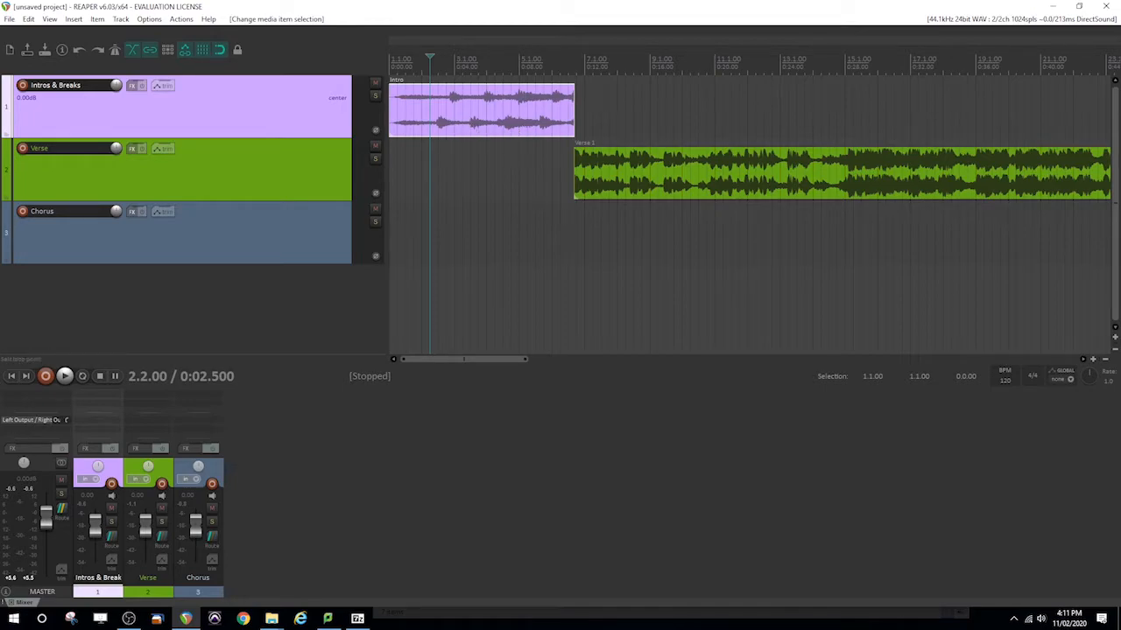
# Step: Move Verse 1 to start exactly at bar 7.1.00 and play it from there
pyautogui.click(587, 190)
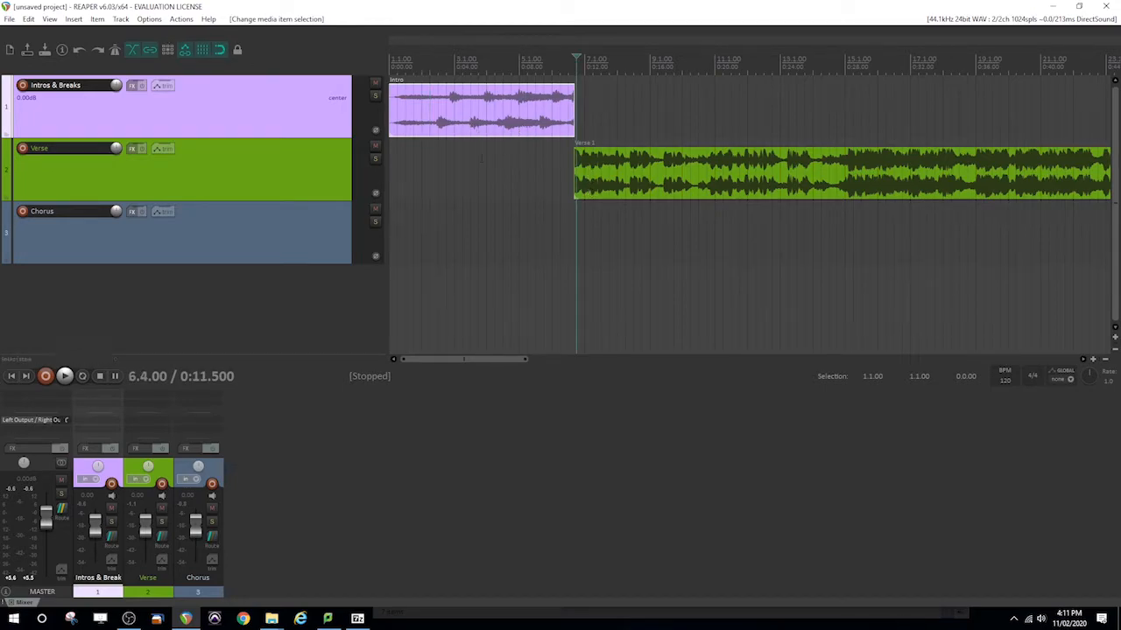
pyautogui.moveTo(601, 187); pyautogui.dragTo(613, 187)
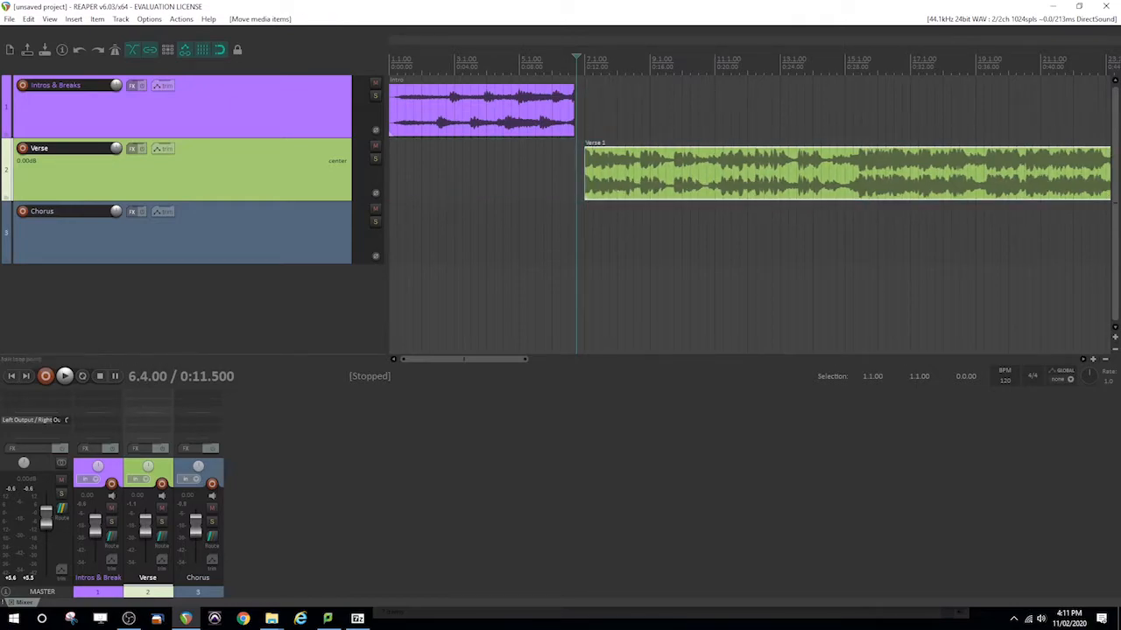
pyautogui.click(585, 63)
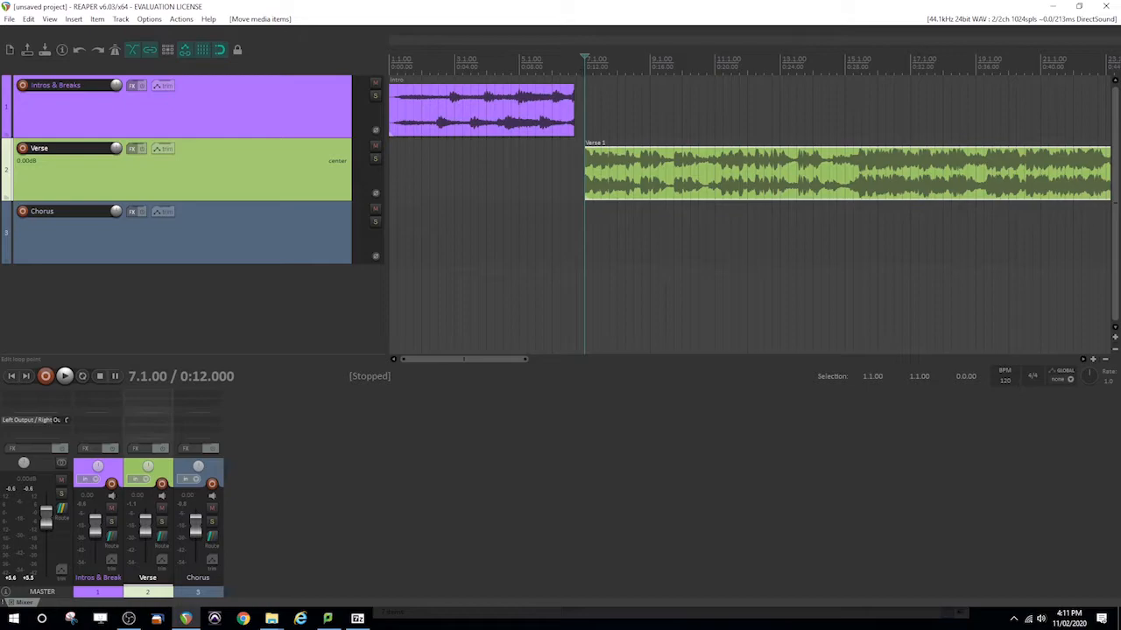
pyautogui.press('space')
pyautogui.moveTo(500, 362); pyautogui.dragTo(523, 363)
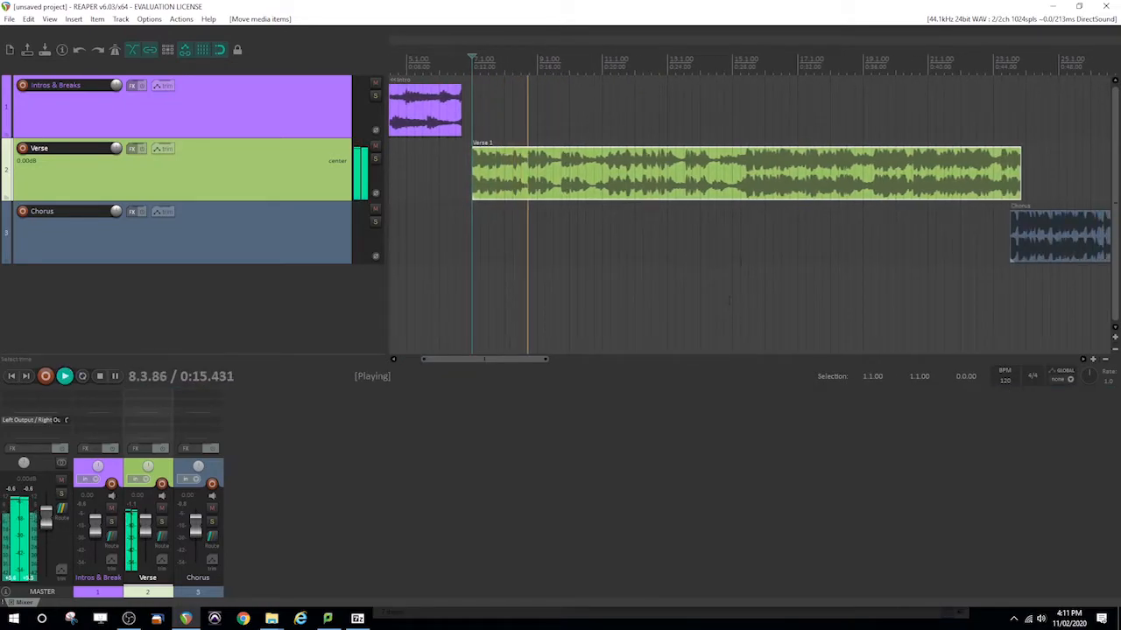
pyautogui.press('space')
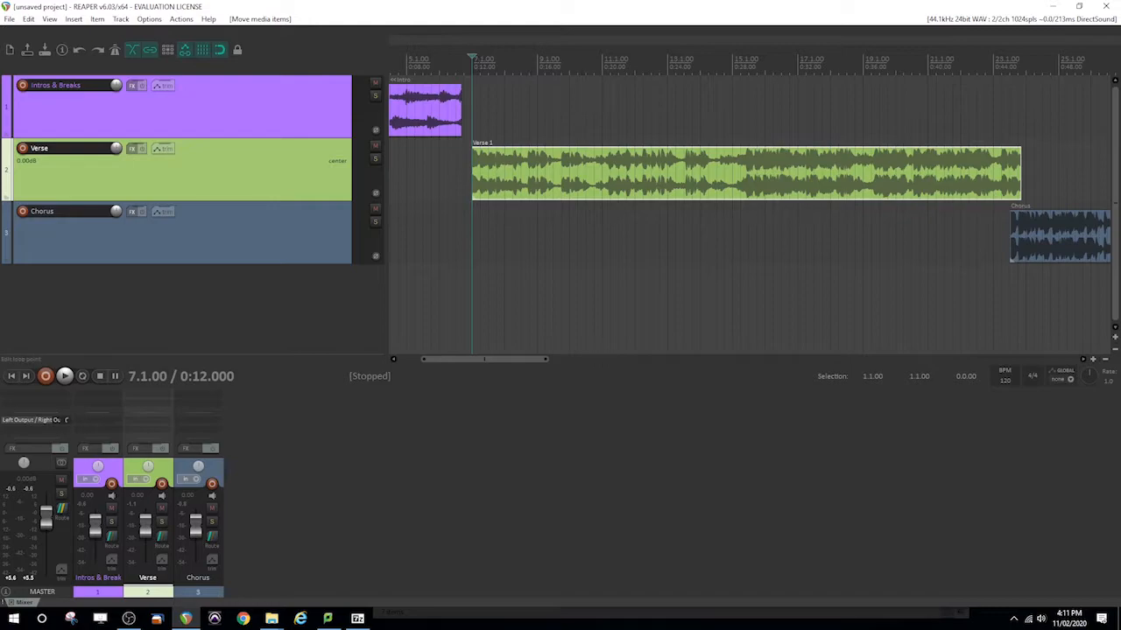
# Step: Time-stretch Verse 1 from its end so it finishes exactly at bar 23.1.00, and return the cursor to bar 7.1.00
pyautogui.click(538, 62)
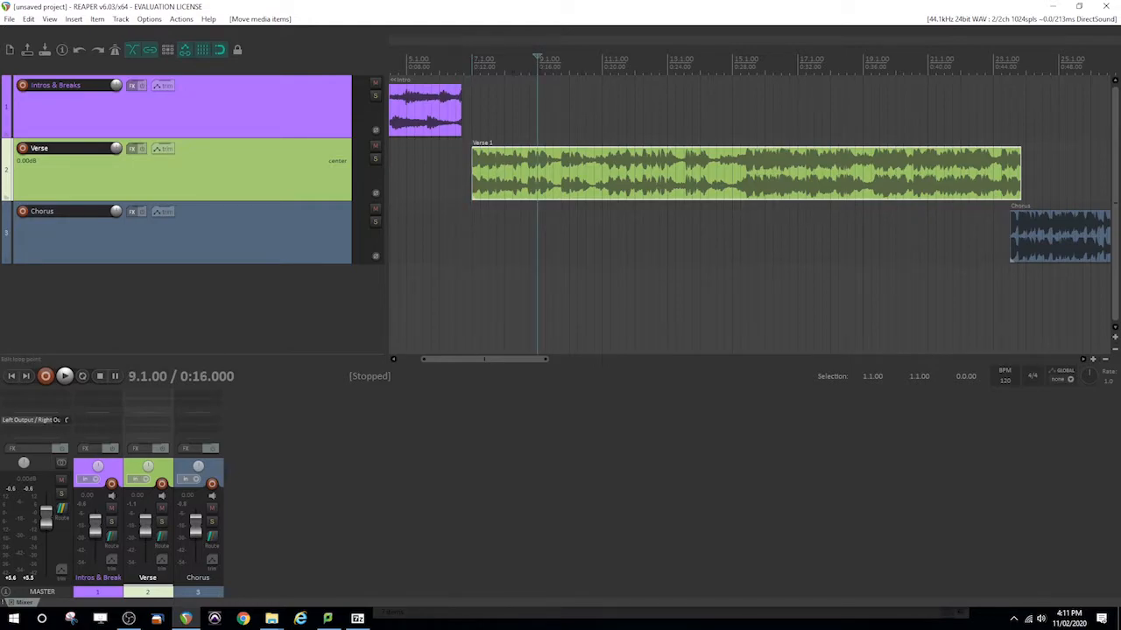
pyautogui.click(472, 61)
pyautogui.click(537, 63)
pyautogui.click(1017, 61)
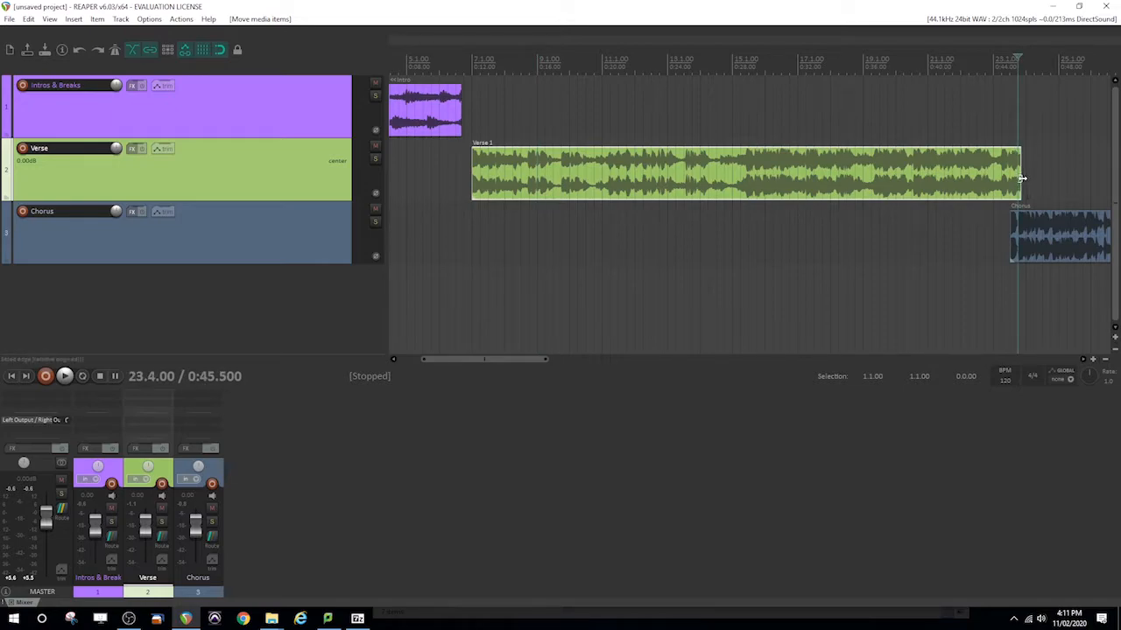
pyautogui.moveTo(1021, 178); pyautogui.dragTo(997, 186)
pyautogui.click(993, 69)
pyautogui.click(473, 68)
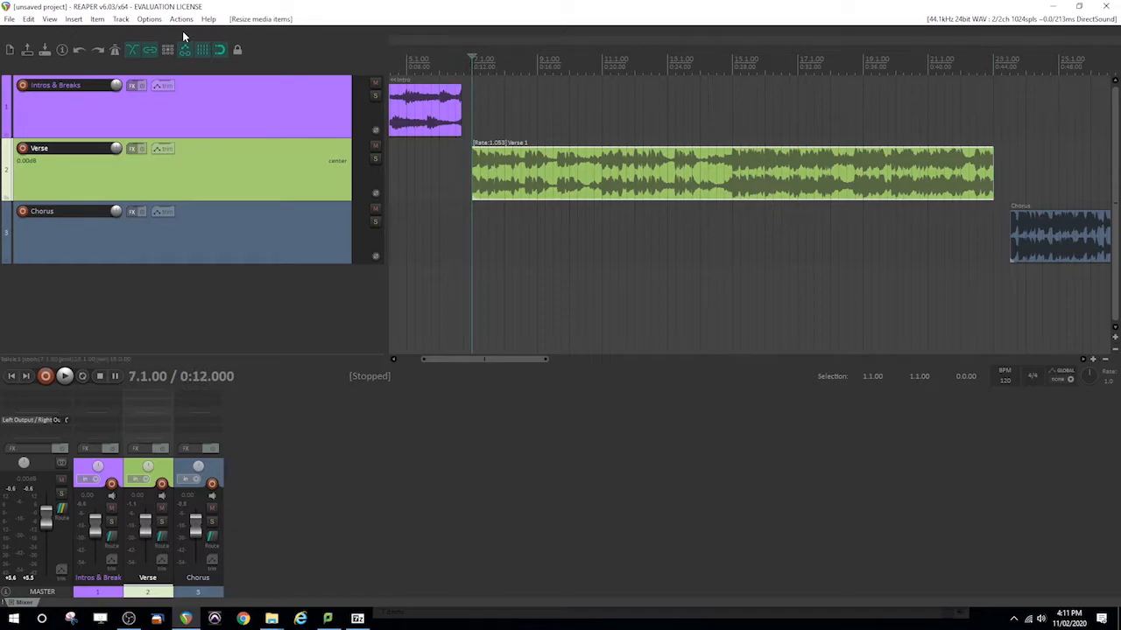
# Step: Play the stretched Verse 1 against the metronome and lower the Verse track's volume to about -15 dB
pyautogui.press('space')
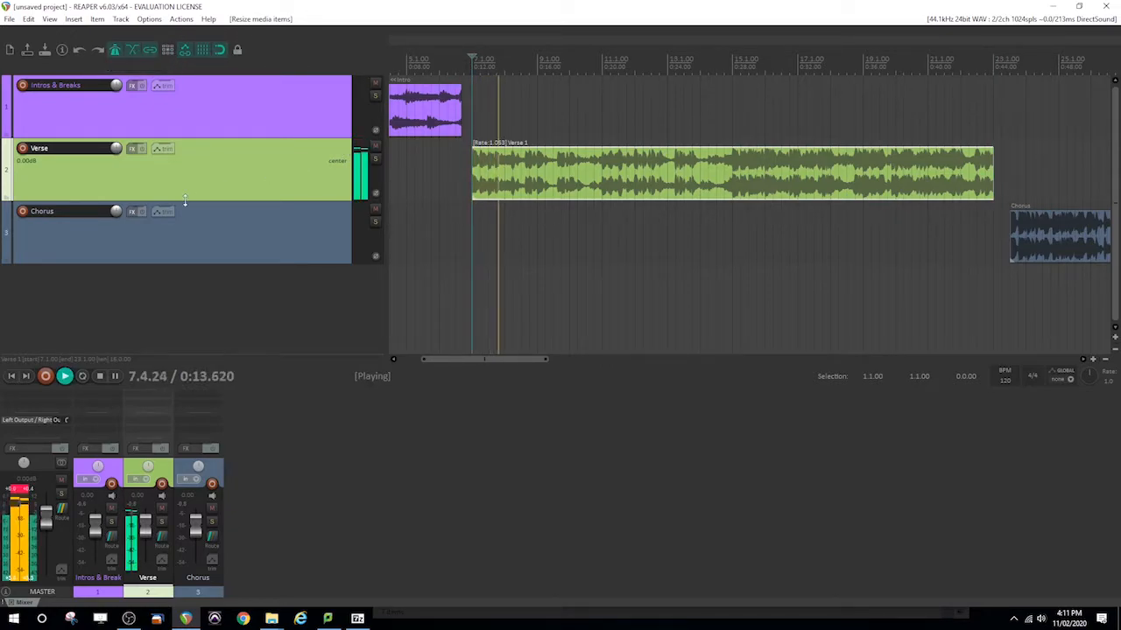
pyautogui.moveTo(145, 522); pyautogui.dragTo(146, 544)
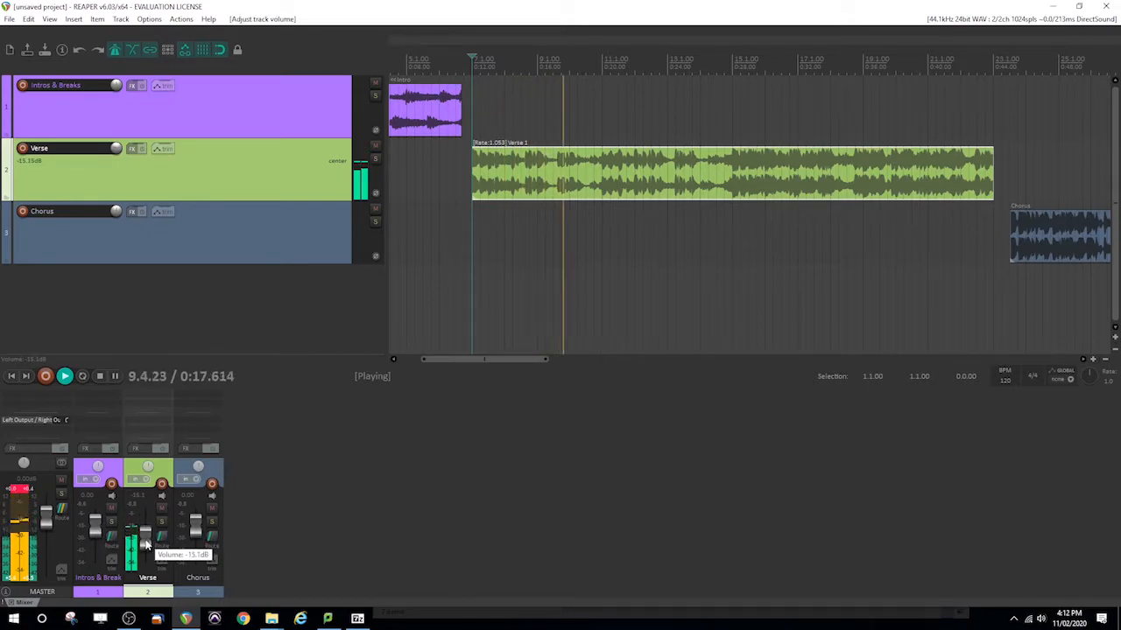
pyautogui.moveTo(146, 545); pyautogui.dragTo(146, 547)
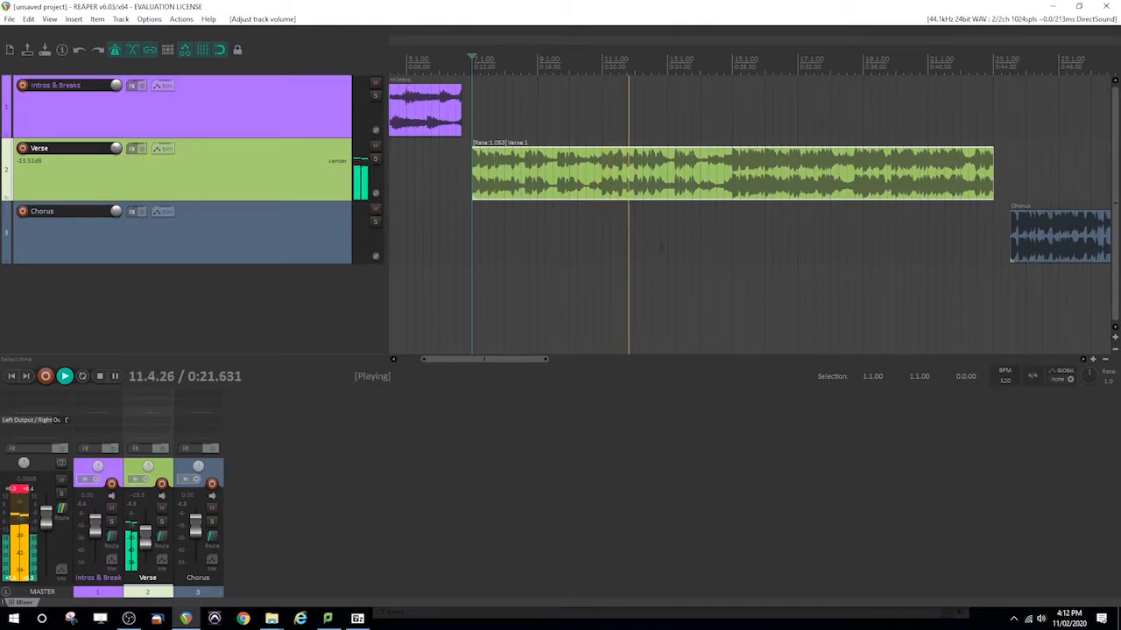
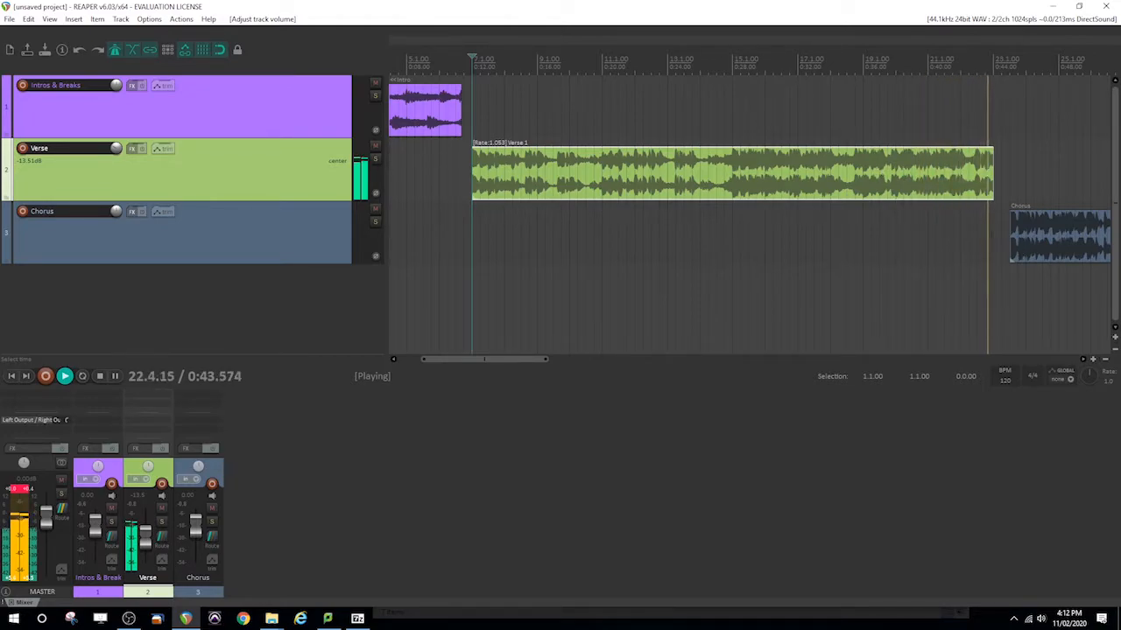
pyautogui.press('space')
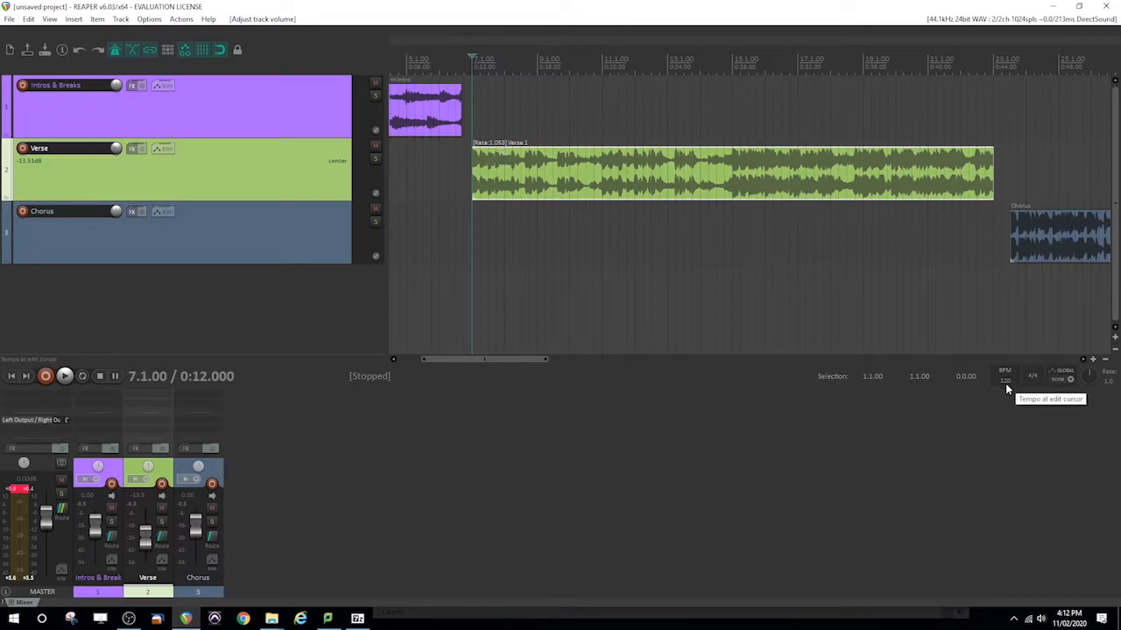
# Step: Move the first Chorus to start at bar 23.1.00 and time-stretch its end to bar 31.1.00
pyautogui.click(1066, 240)
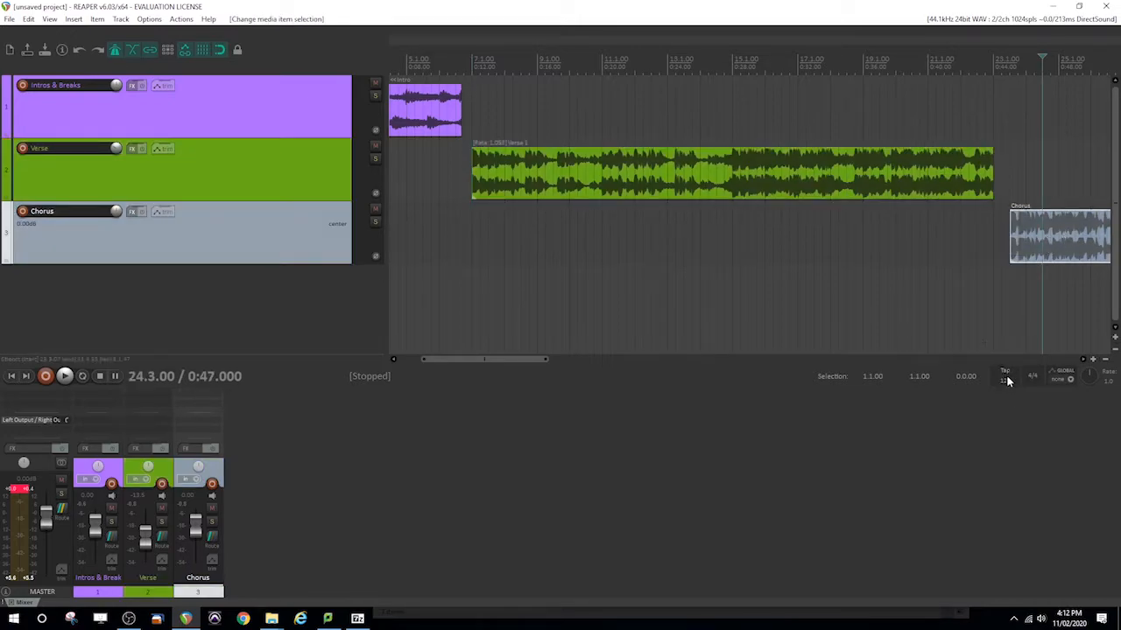
pyautogui.moveTo(1052, 233); pyautogui.dragTo(1035, 251)
pyautogui.click(993, 64)
pyautogui.moveTo(505, 359); pyautogui.dragTo(602, 359)
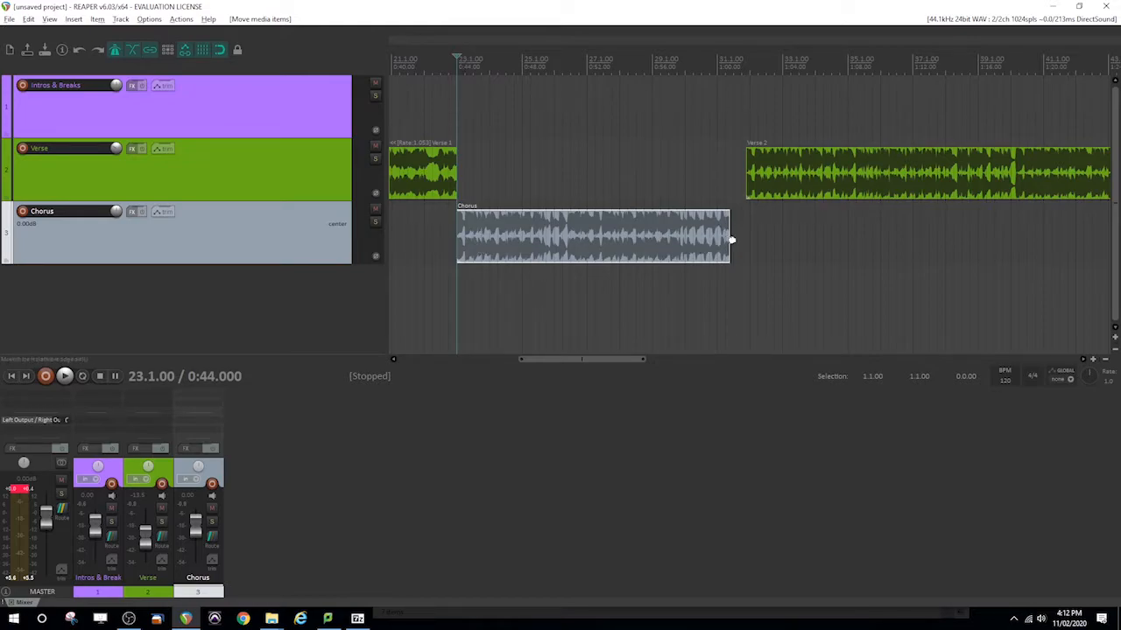
pyautogui.moveTo(731, 238); pyautogui.dragTo(717, 239)
pyautogui.click(739, 137)
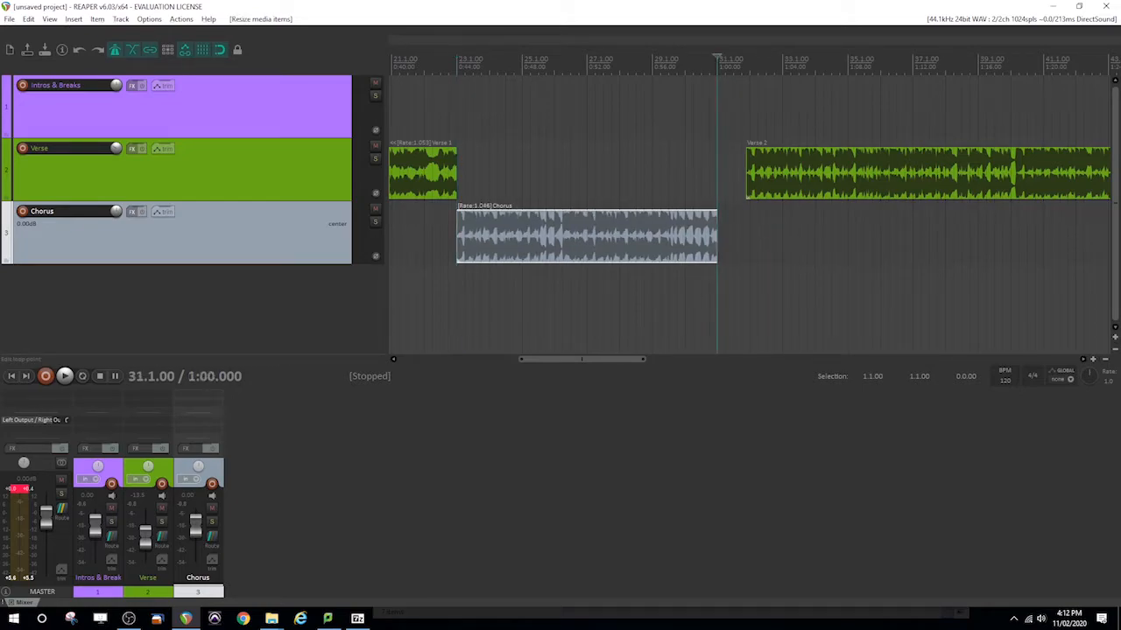
# Step: Move Verse 2 to start at bar 31.1.00 and time-stretch its end to bar 47.1.00
pyautogui.moveTo(774, 173); pyautogui.dragTo(743, 180)
pyautogui.moveTo(611, 359); pyautogui.dragTo(657, 364)
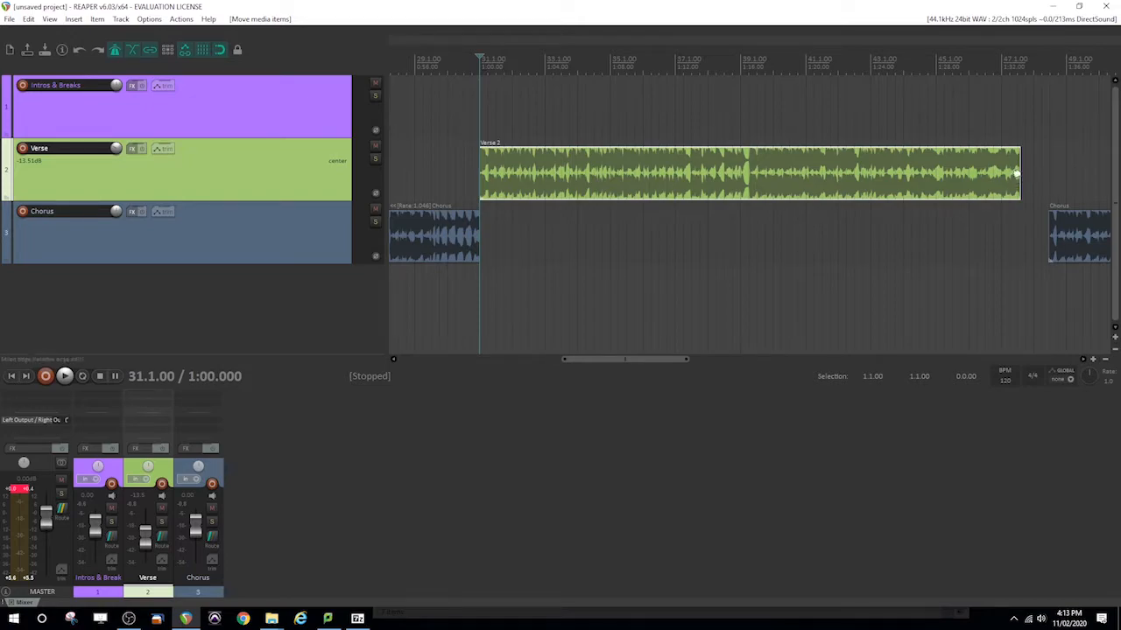
pyautogui.moveTo(1017, 175); pyautogui.dragTo(1001, 181)
# Step: Move the second Chorus to start at bar 47.1.00 and play the transition from Verse 2 starting at bar 46.3.00
pyautogui.moveTo(660, 358); pyautogui.dragTo(756, 358)
pyautogui.moveTo(590, 248); pyautogui.dragTo(541, 255)
pyautogui.moveTo(708, 360); pyautogui.dragTo(485, 359)
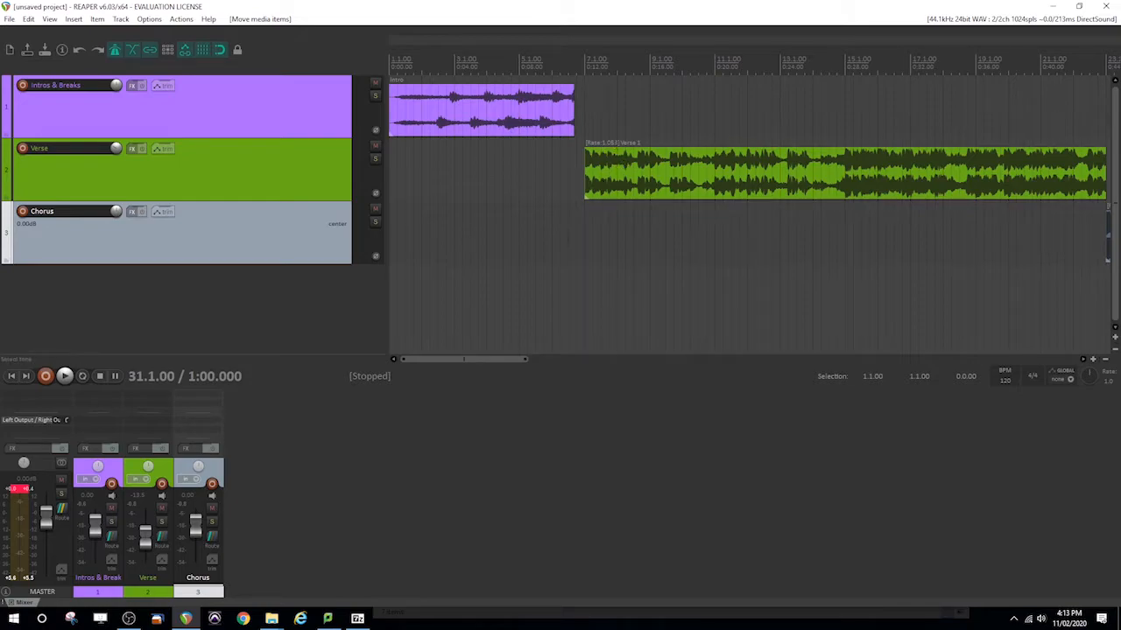
pyautogui.moveTo(507, 359); pyautogui.dragTo(522, 364)
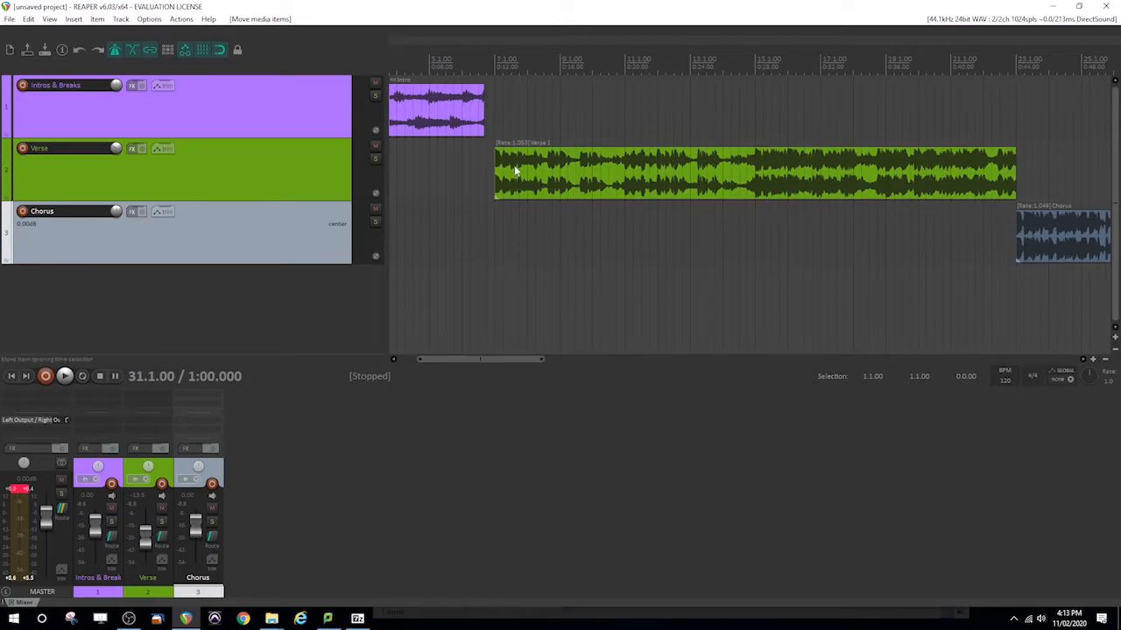
pyautogui.moveTo(502, 358); pyautogui.dragTo(731, 368)
pyautogui.click(586, 63)
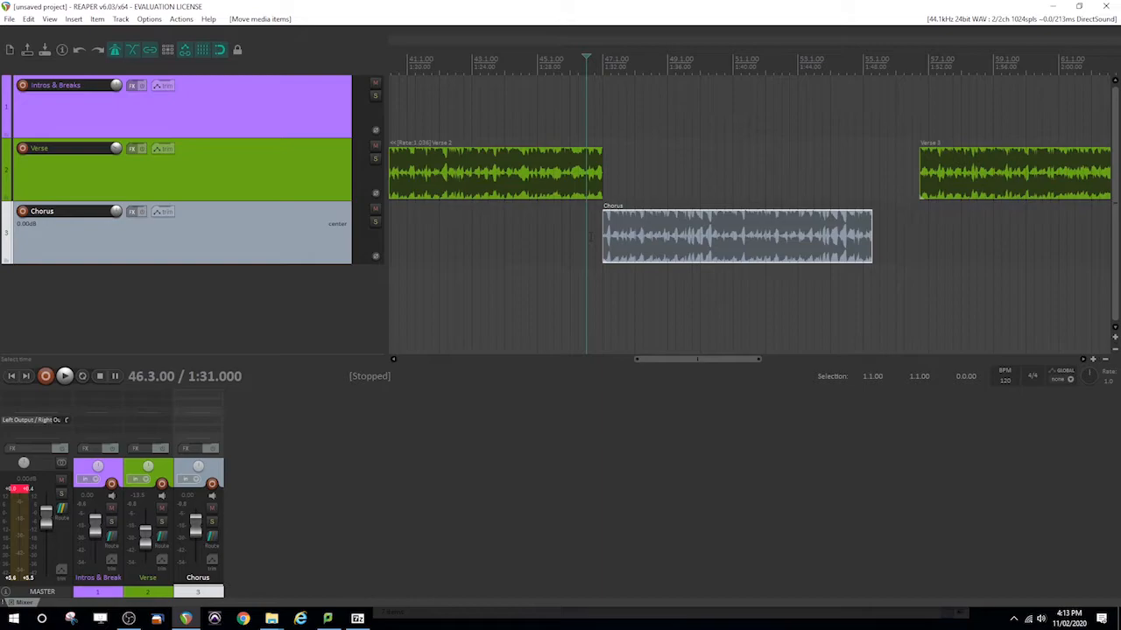
pyautogui.press('space')
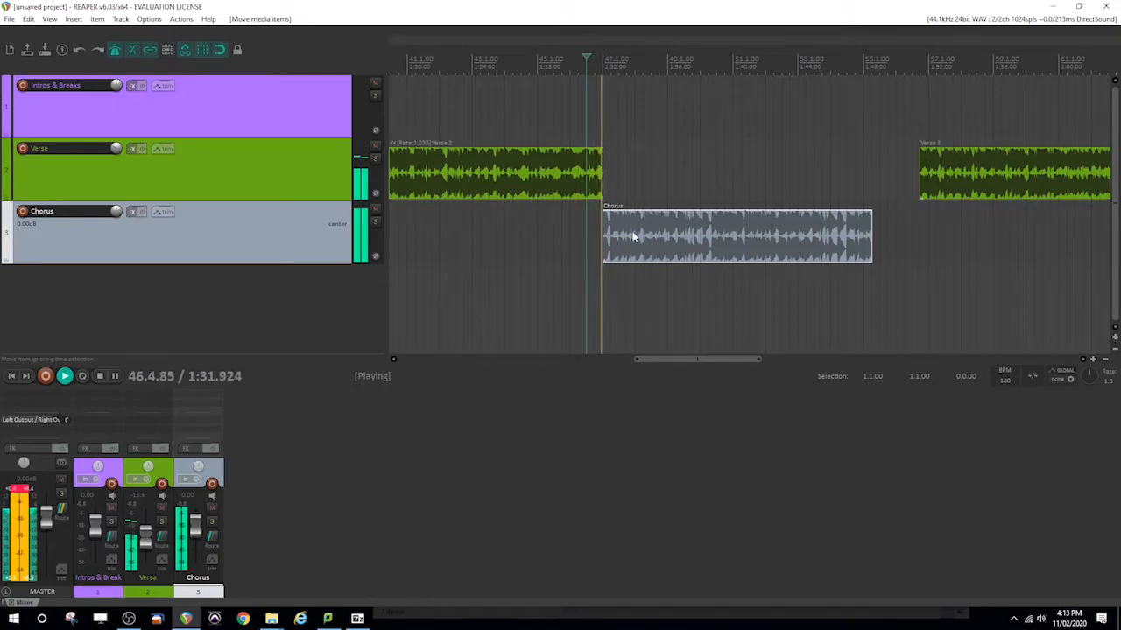
# Step: Stop playback and time-stretch the Chorus item after Verse 2 so it ends at 55.1.00
pyautogui.press('space')
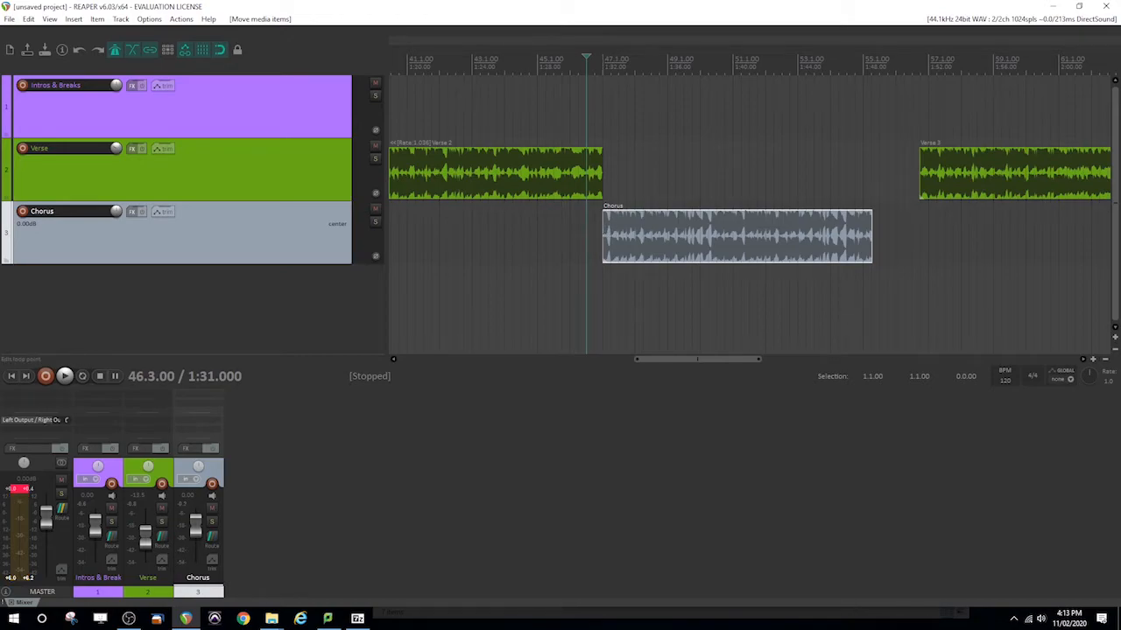
pyautogui.press('super')
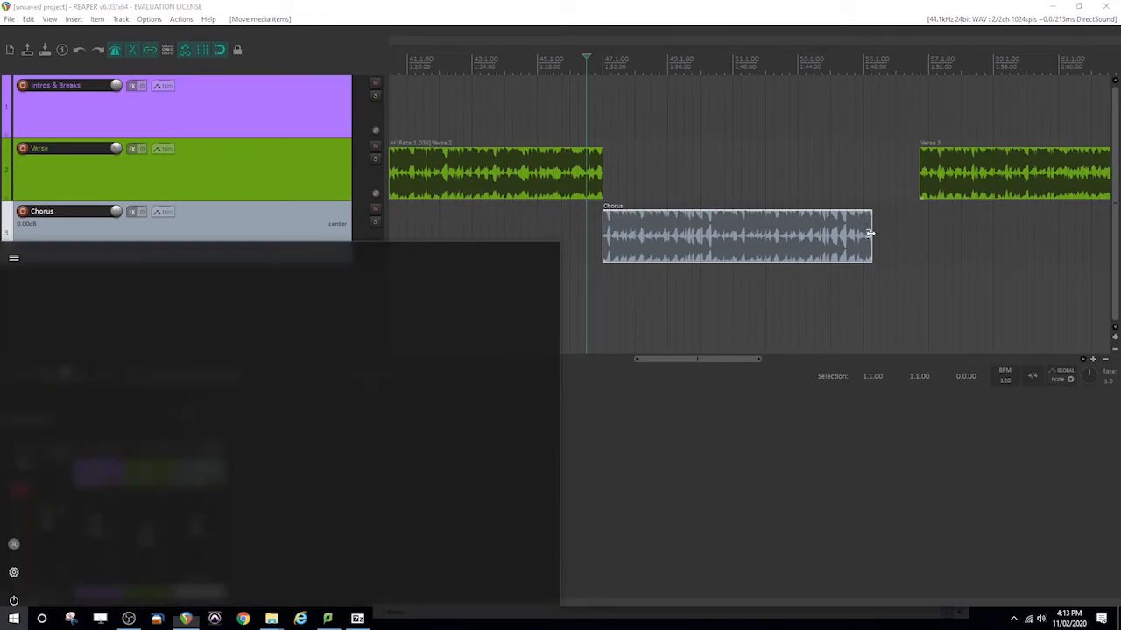
pyautogui.press('super')
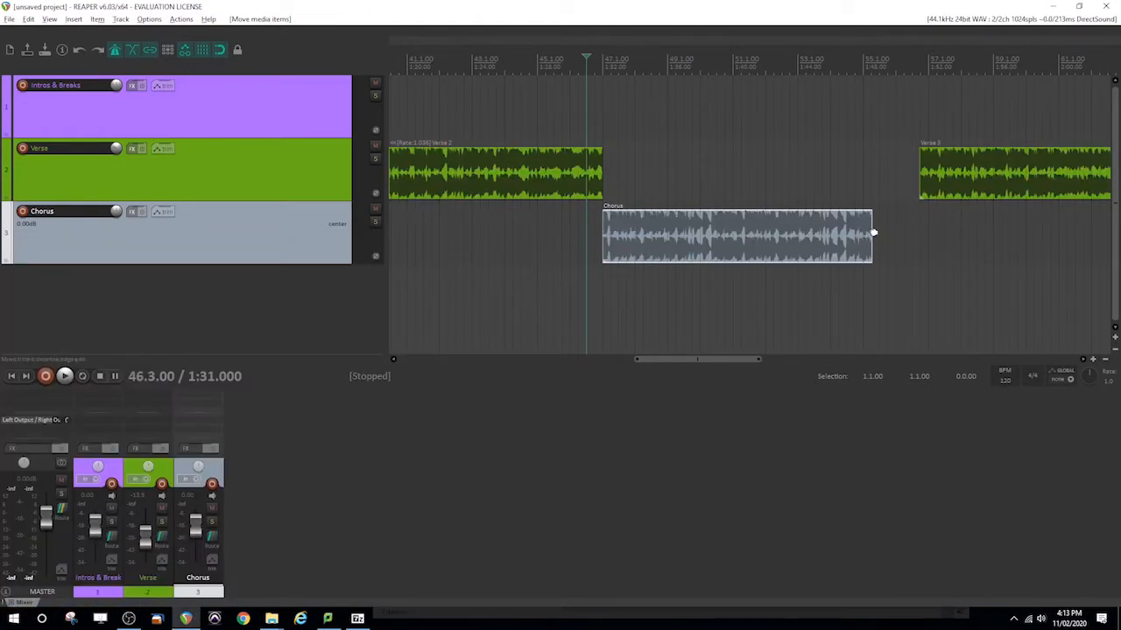
pyautogui.moveTo(873, 234); pyautogui.dragTo(863, 234)
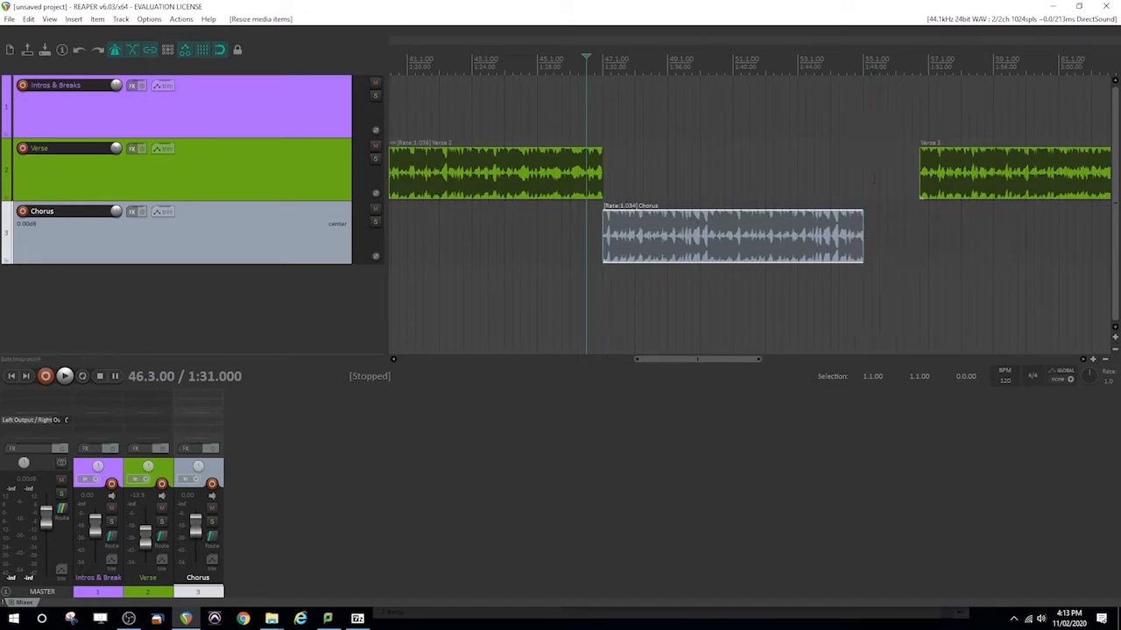
# Step: Move Verse 3 to 55.1.00 and Breakdown to 63.1.00, time-stretching each item to fill exactly eight bars
pyautogui.moveTo(937, 175); pyautogui.dragTo(882, 176)
pyautogui.moveTo(715, 360); pyautogui.dragTo(789, 360)
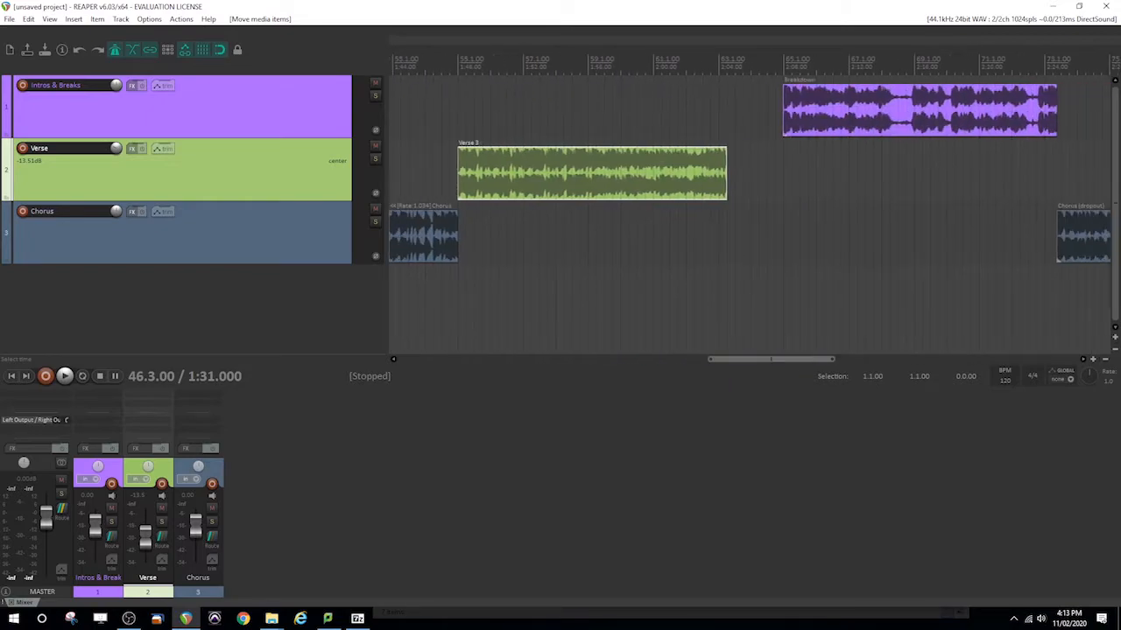
pyautogui.moveTo(726, 183); pyautogui.dragTo(719, 183)
pyautogui.moveTo(832, 131); pyautogui.dragTo(773, 139)
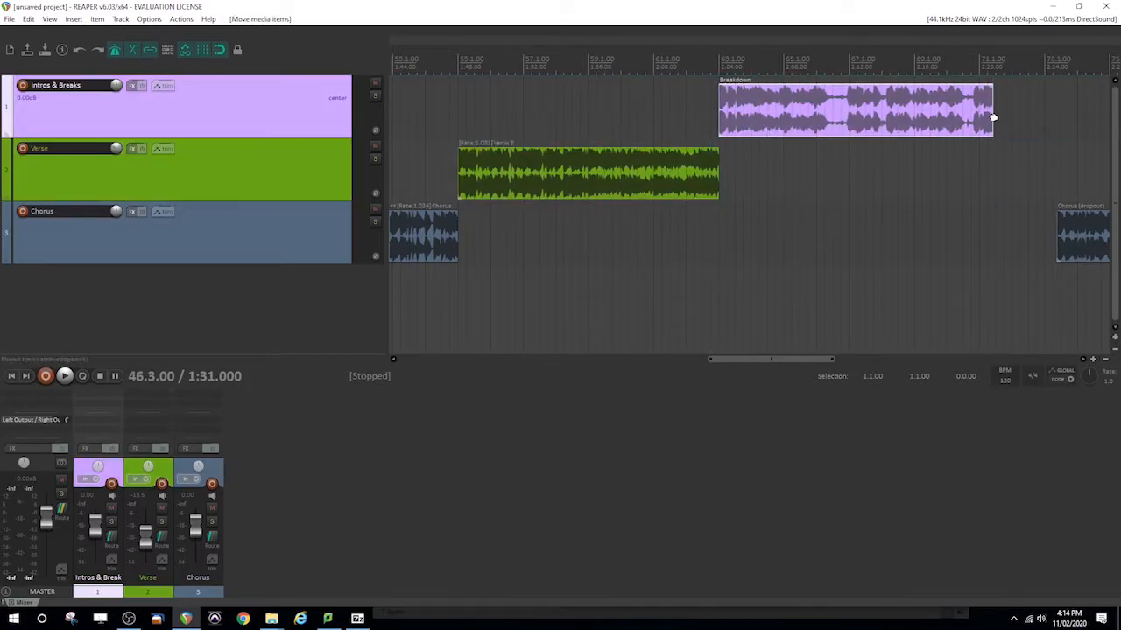
pyautogui.moveTo(992, 116); pyautogui.dragTo(980, 117)
# Step: Move the Chorus (dropout) item to 71.1.00 and time-stretch it to end at 79.1.00
pyautogui.moveTo(762, 360); pyautogui.dragTo(815, 362)
pyautogui.moveTo(837, 246); pyautogui.dragTo(758, 252)
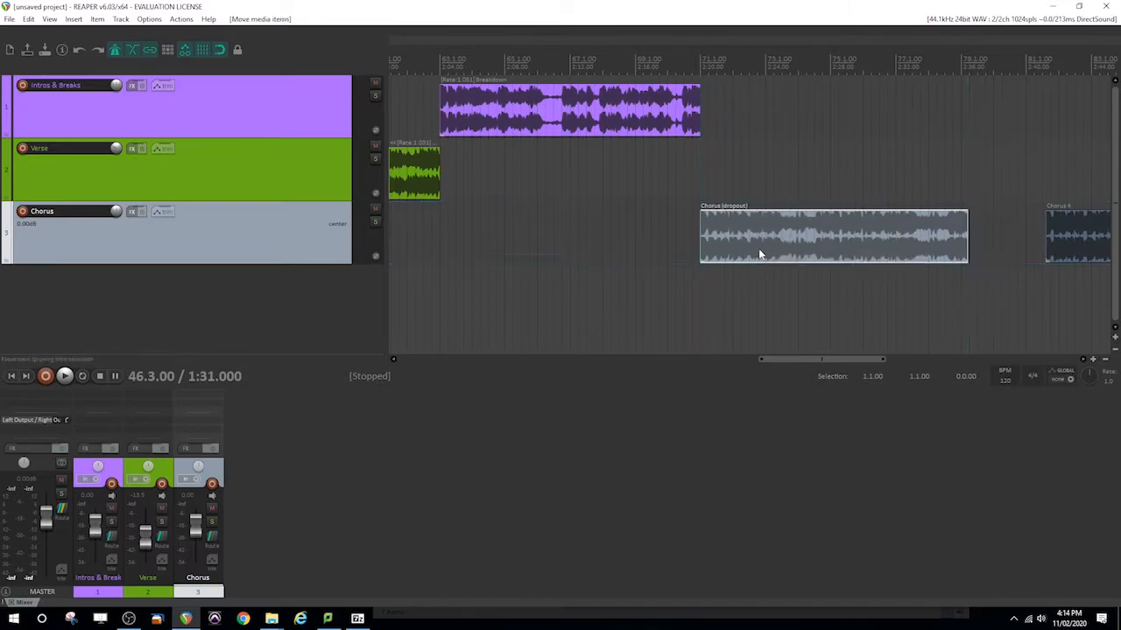
pyautogui.moveTo(798, 361); pyautogui.dragTo(830, 361)
pyautogui.moveTo(793, 234); pyautogui.dragTo(788, 234)
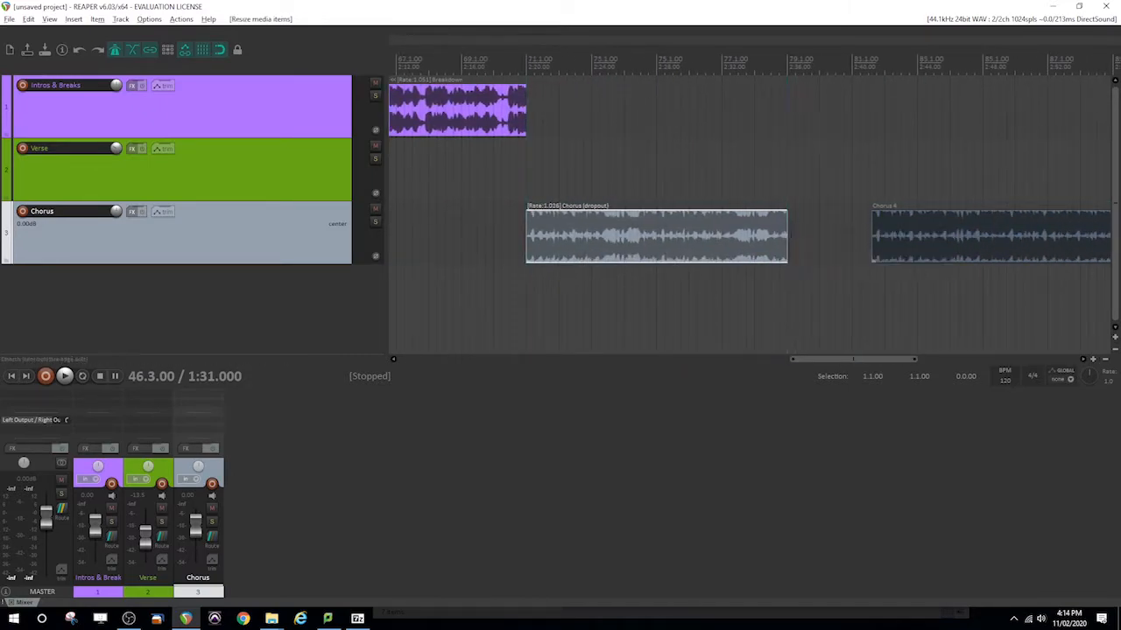
# Step: Move the Chorus 4 item to 79.1.00 and time-stretch it to end at 87.1.00
pyautogui.moveTo(913, 240); pyautogui.dragTo(832, 253)
pyautogui.moveTo(842, 359); pyautogui.dragTo(884, 359)
pyautogui.moveTo(840, 242); pyautogui.dragTo(830, 241)
# Step: Move the Trumpet Solo item to 87.1.00 and time-stretch it to end at 95.1.00
pyautogui.moveTo(966, 117); pyautogui.dragTo(868, 115)
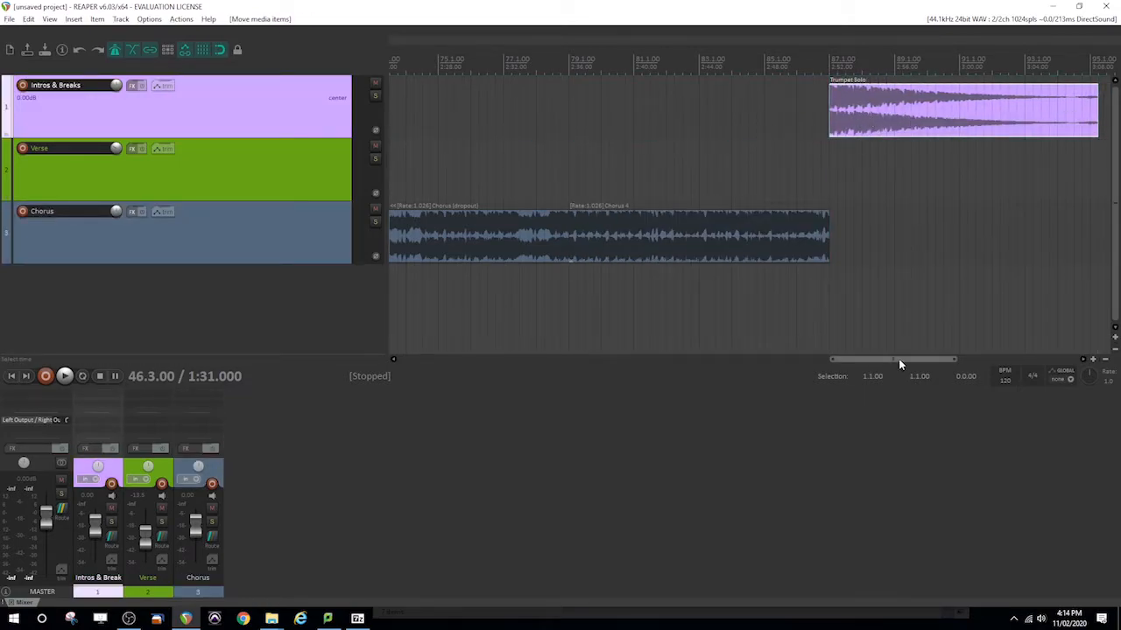
pyautogui.moveTo(898, 362); pyautogui.dragTo(953, 360)
pyautogui.moveTo(800, 121); pyautogui.dragTo(794, 124)
# Step: Move the Outro item to 95.1.00, directly after the Trumpet Solo
pyautogui.moveTo(895, 361); pyautogui.dragTo(919, 361)
pyautogui.click(832, 124)
pyautogui.moveTo(832, 124); pyautogui.dragTo(734, 122)
pyautogui.moveTo(946, 360); pyautogui.dragTo(904, 360)
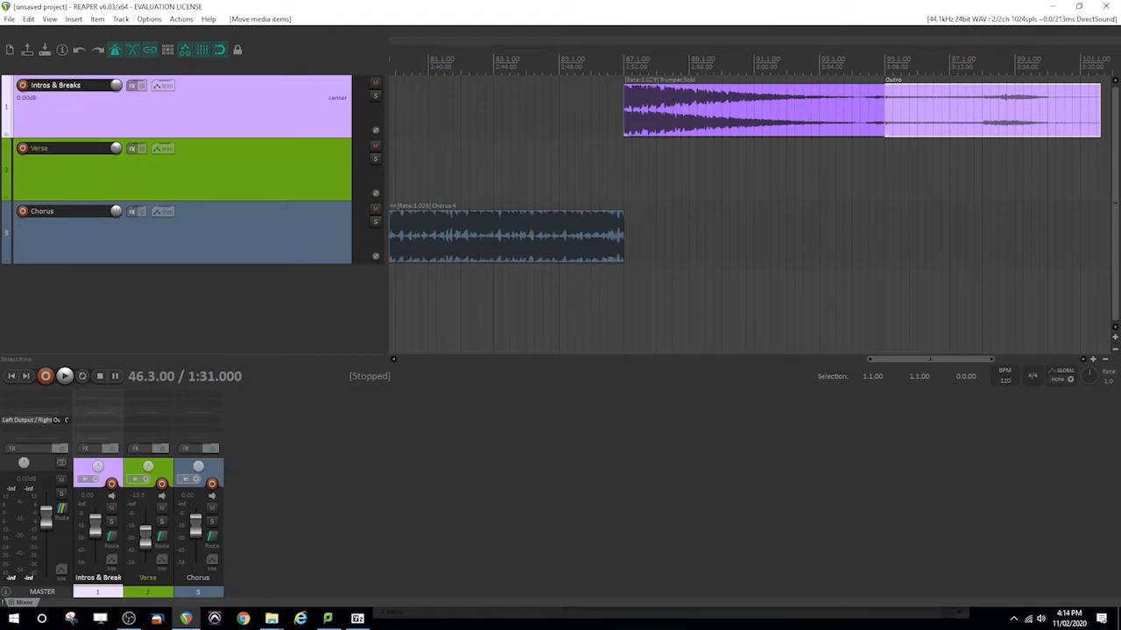
# Step: Set the Outro item's playback rate to 1.029 in its item properties
pyautogui.doubleClick(932, 112)
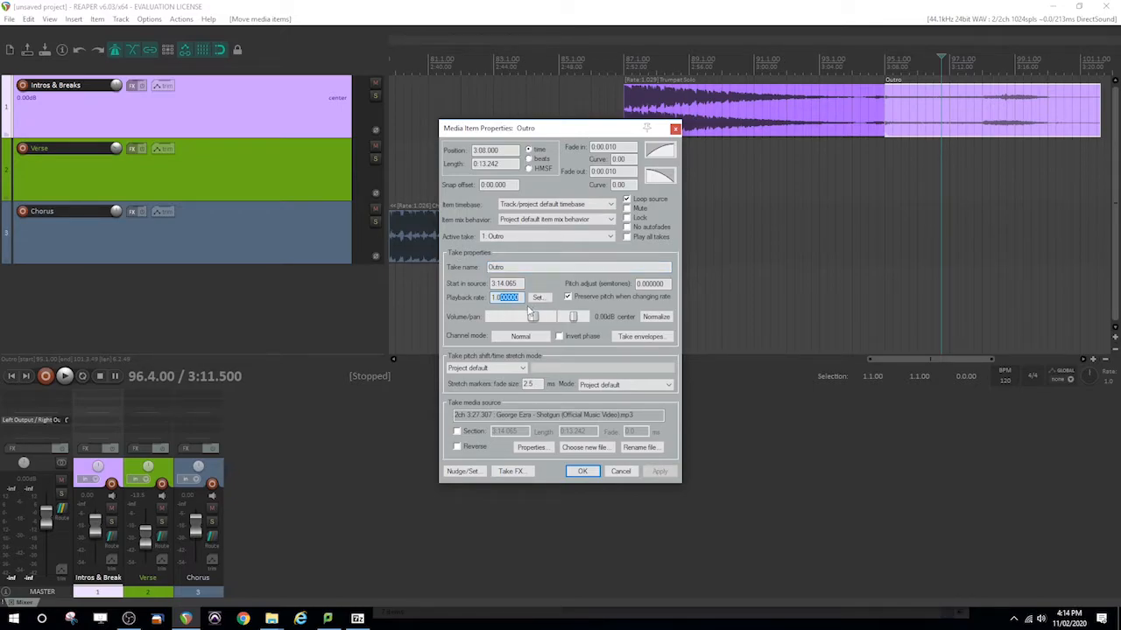
pyautogui.write('5')
pyautogui.press('Return')
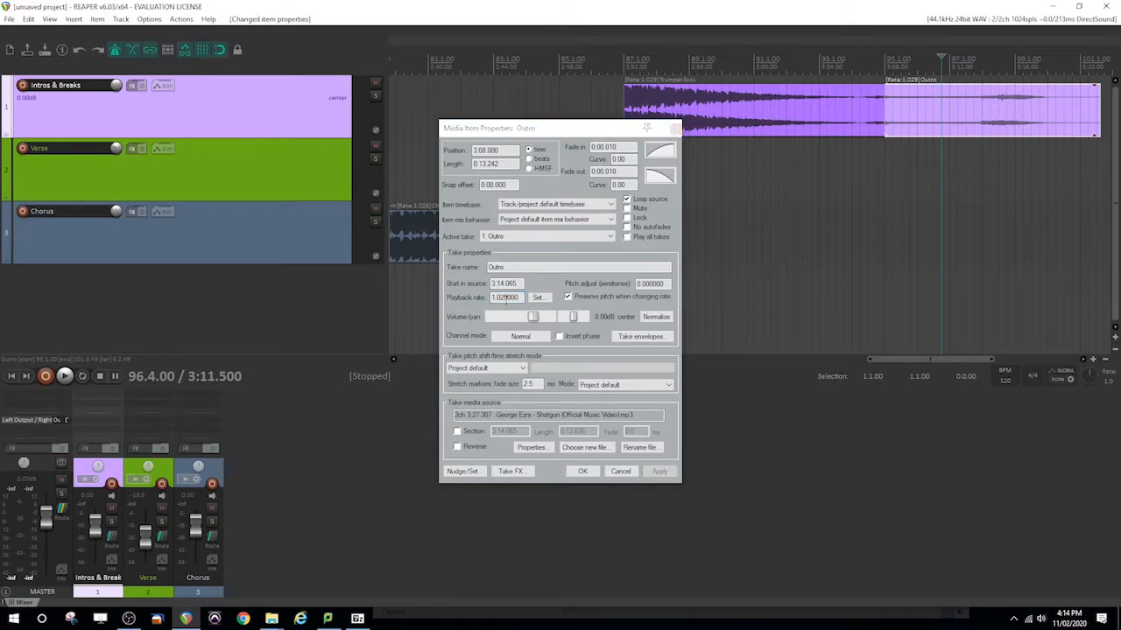
pyautogui.click(582, 471)
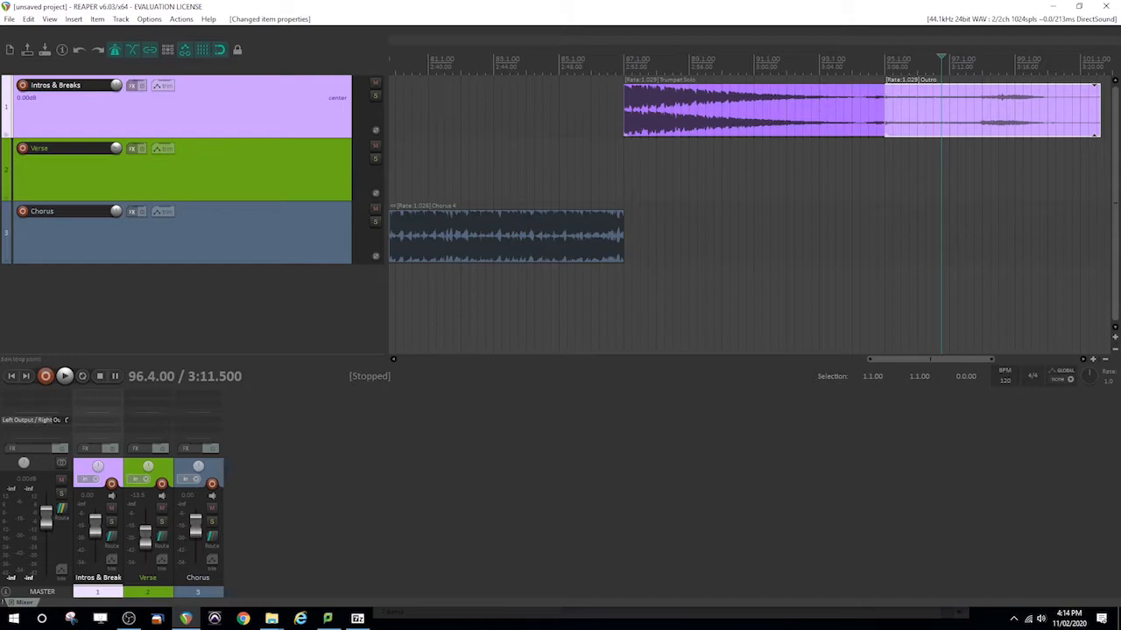
# Step: Play the transition from the Trumpet Solo into the Outro, starting at about 93.3.00
pyautogui.click(835, 63)
pyautogui.press('space')
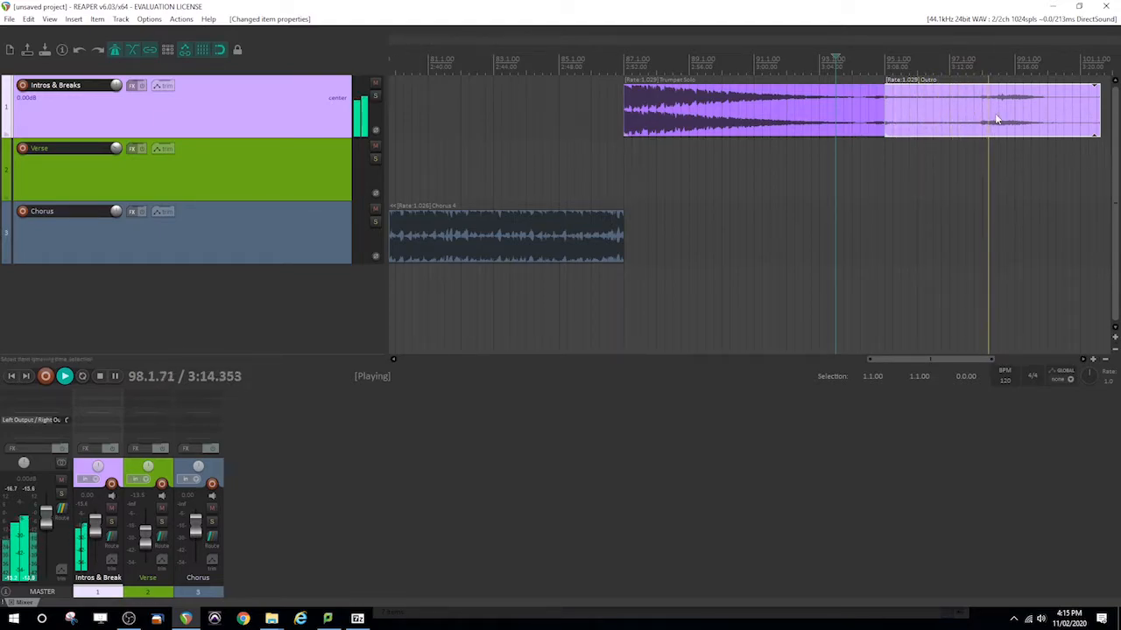
pyautogui.press('space')
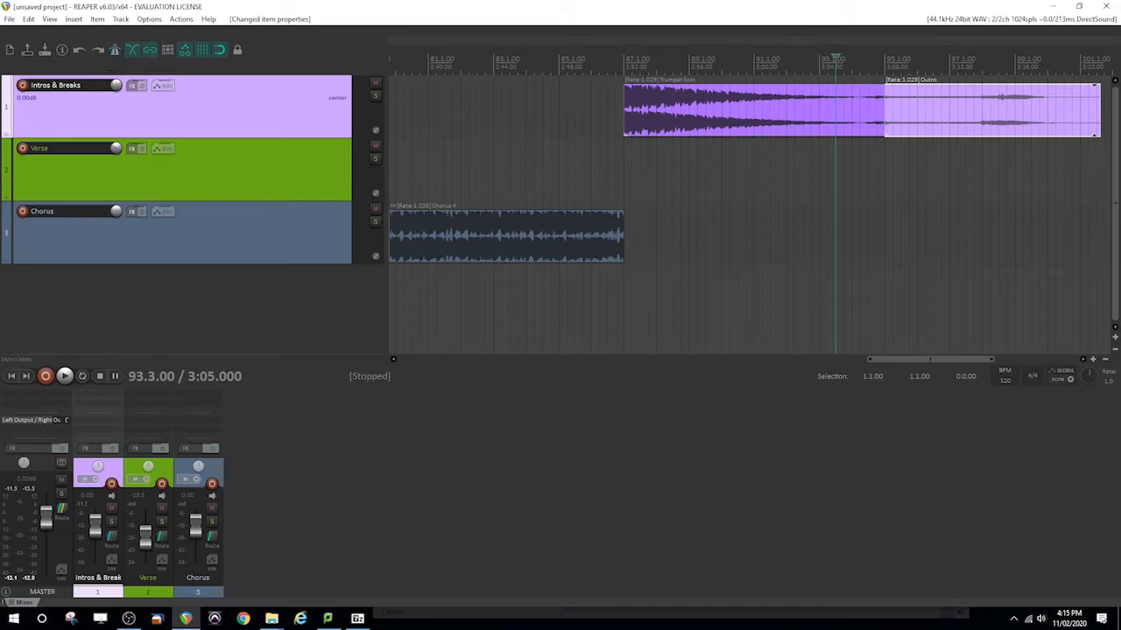
# Step: Move the Intro item to start at 0:00.500 and set its playback rate to 1.053
pyautogui.moveTo(930, 359); pyautogui.dragTo(423, 383)
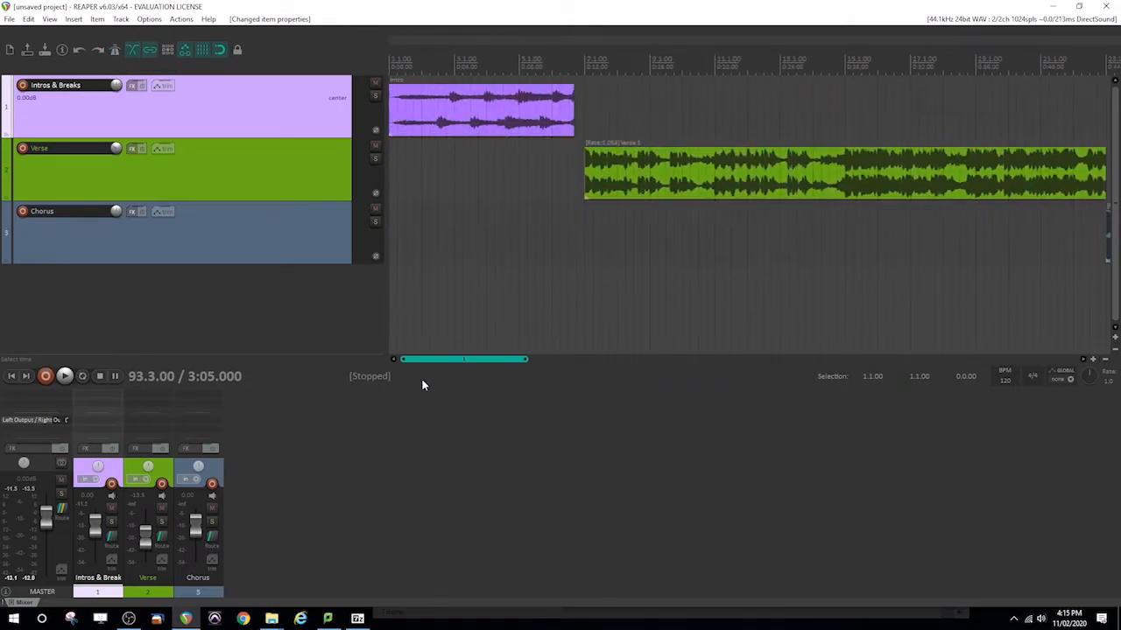
pyautogui.moveTo(476, 116); pyautogui.dragTo(484, 116)
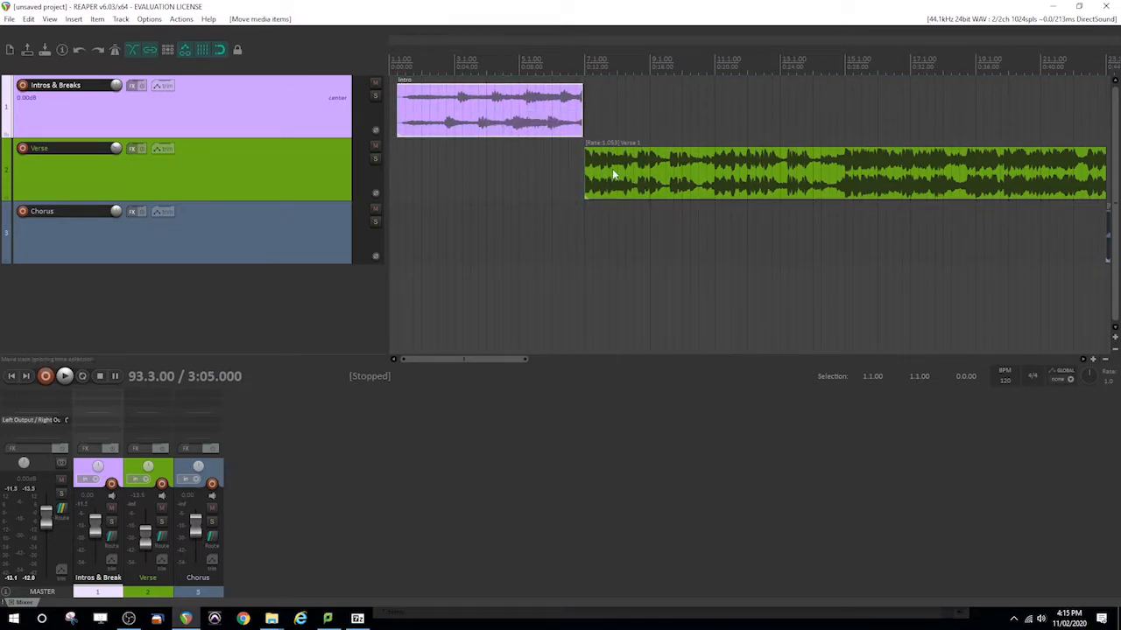
pyautogui.doubleClick(515, 122)
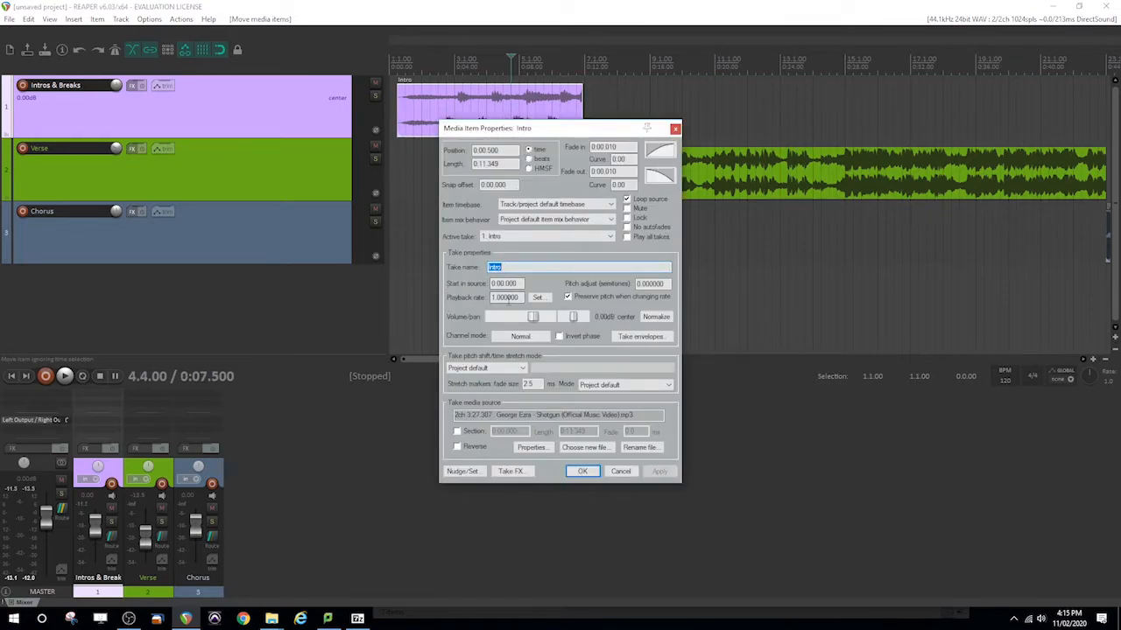
pyautogui.write('53')
pyautogui.click(659, 471)
pyautogui.click(582, 471)
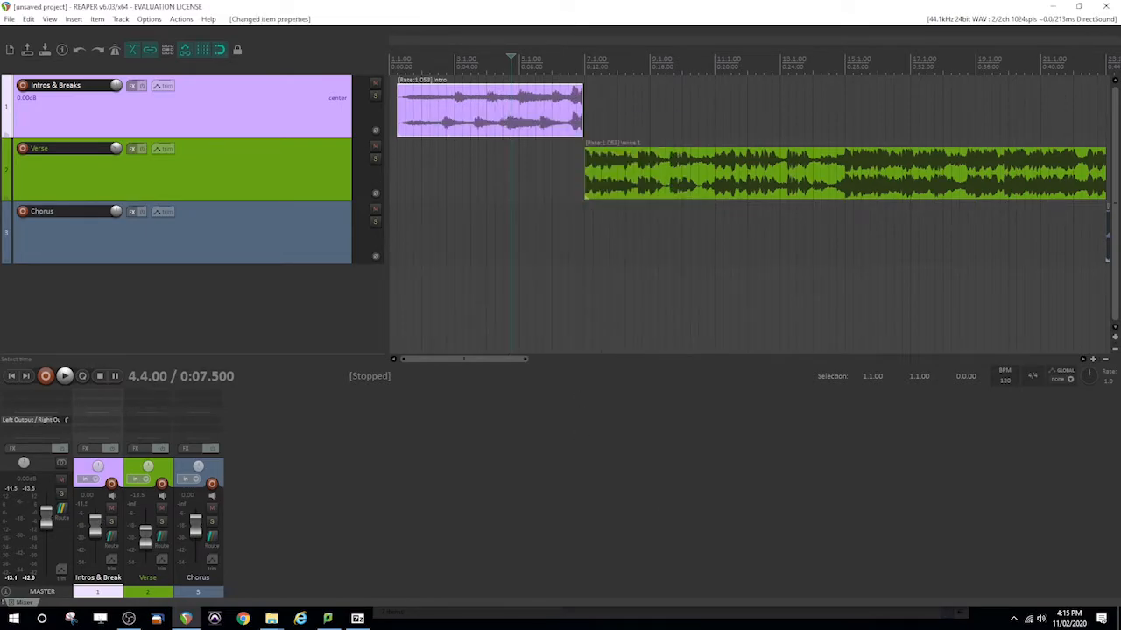
# Step: Turn snapping off and move the Intro item so its end meets the start of Verse 1 at 7.1.00
pyautogui.moveTo(520, 140); pyautogui.dragTo(513, 139)
pyautogui.click(544, 117)
pyautogui.click(576, 118)
pyautogui.click(1092, 360)
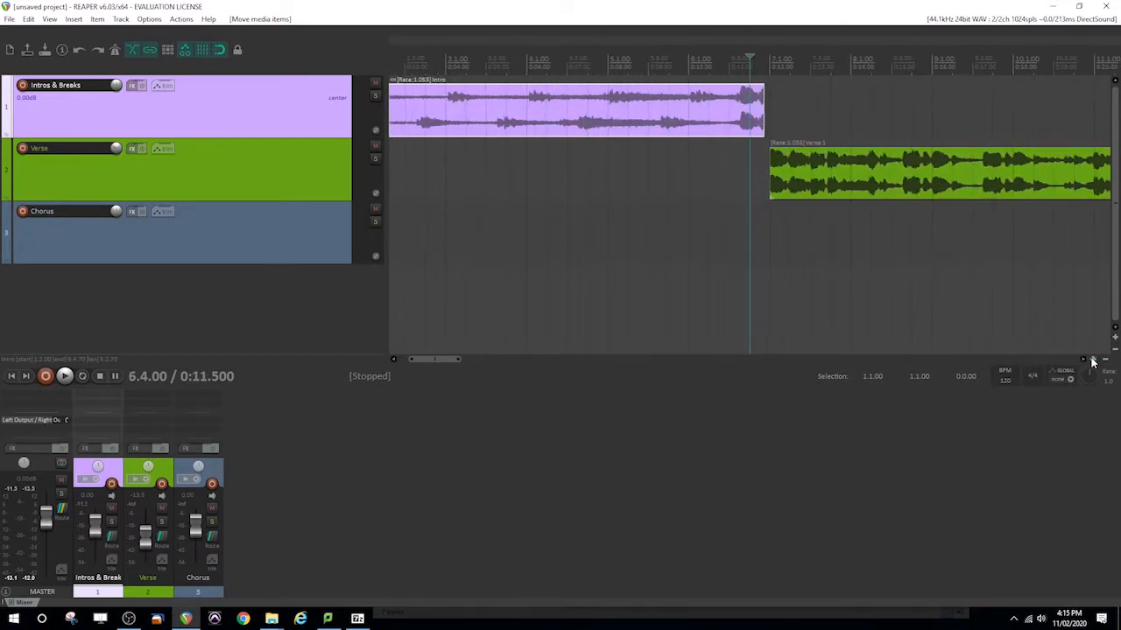
pyautogui.moveTo(667, 121); pyautogui.dragTo(713, 127)
pyautogui.moveTo(809, 121); pyautogui.dragTo(761, 114)
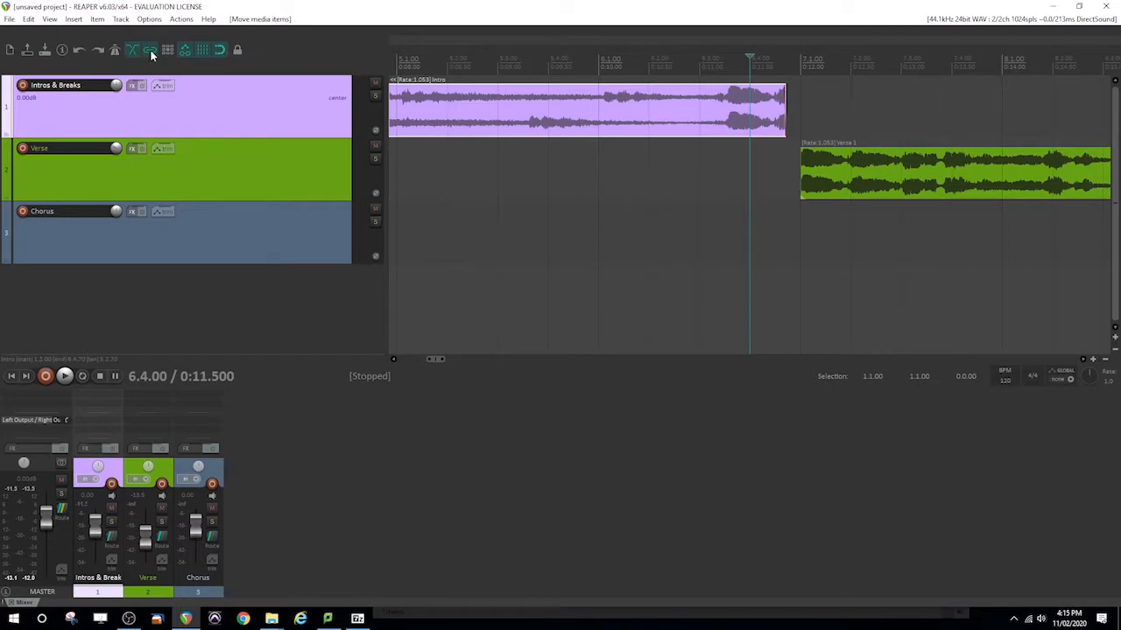
pyautogui.moveTo(771, 127); pyautogui.dragTo(799, 130)
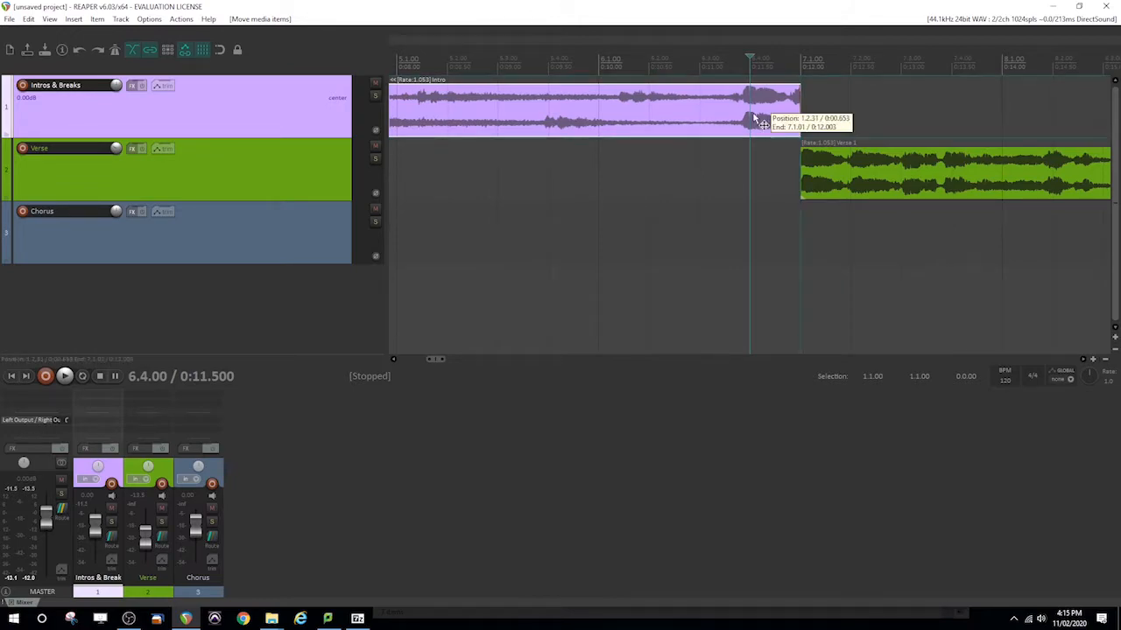
# Step: Set the Intro item's position to 0:00.652 and check its end edge against the start of Verse 1
pyautogui.doubleClick(754, 118)
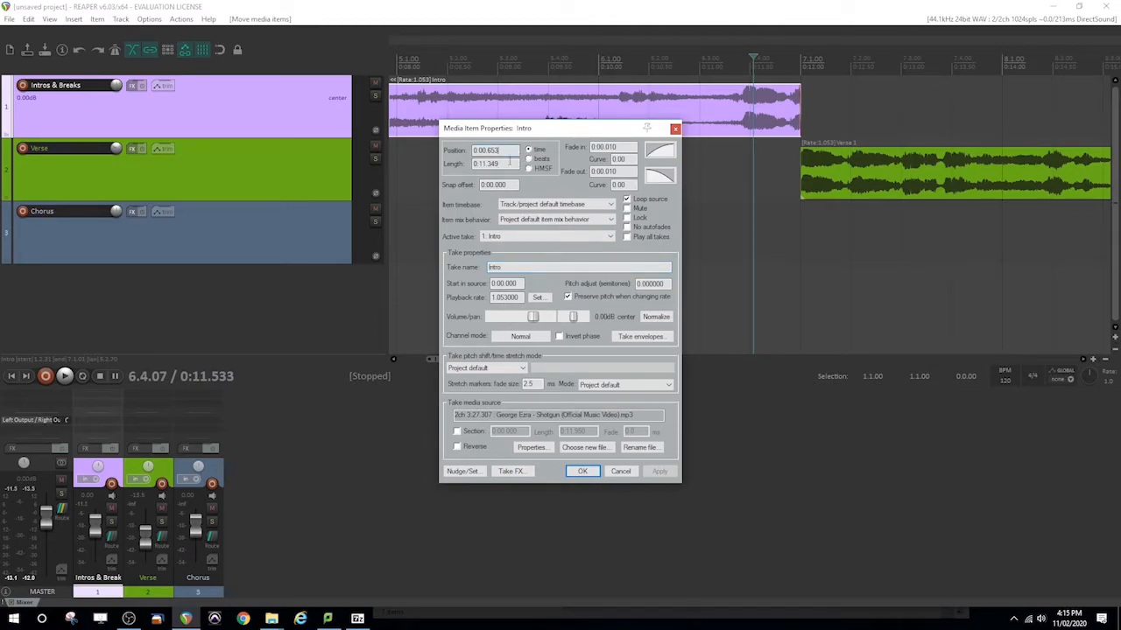
pyautogui.write('2')
pyautogui.press('Return')
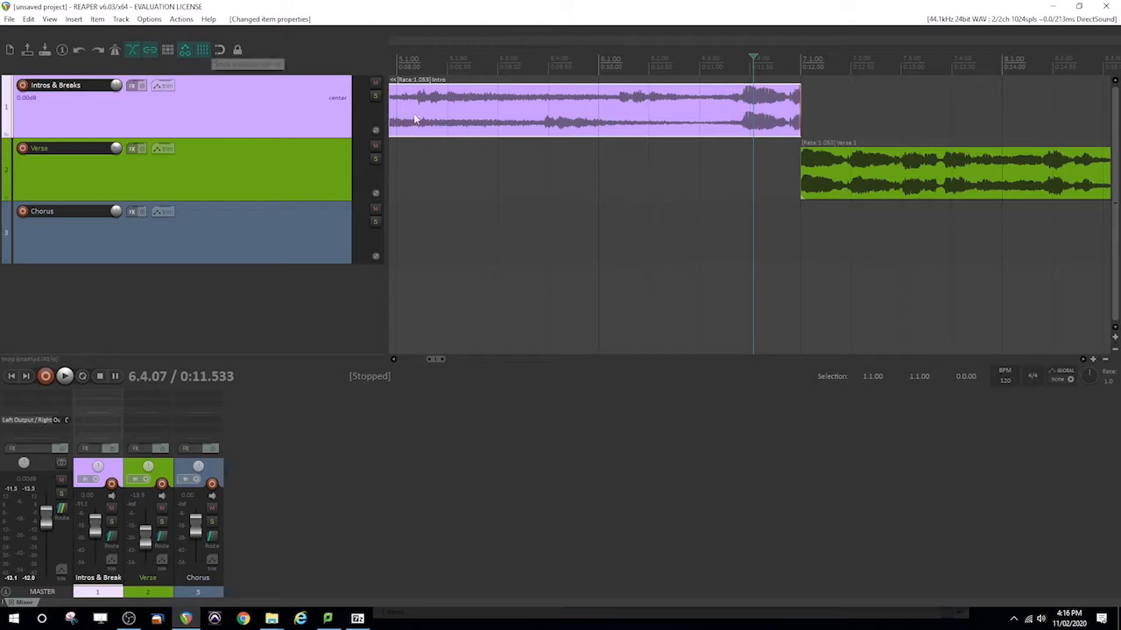
pyautogui.moveTo(799, 115); pyautogui.dragTo(799, 116)
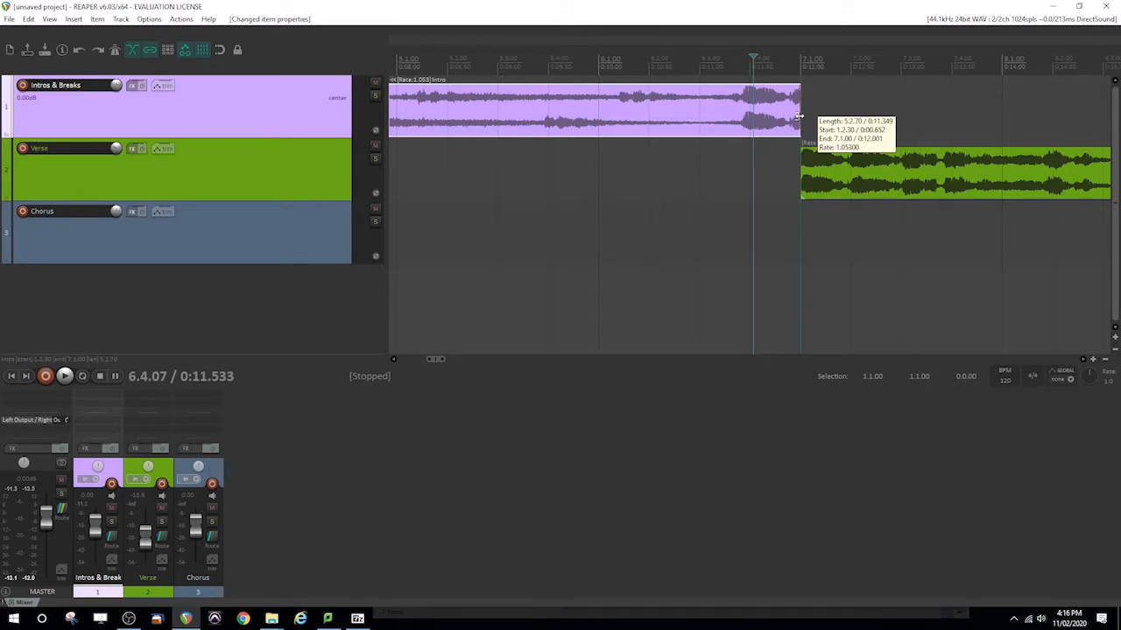
pyautogui.moveTo(799, 116); pyautogui.dragTo(798, 116)
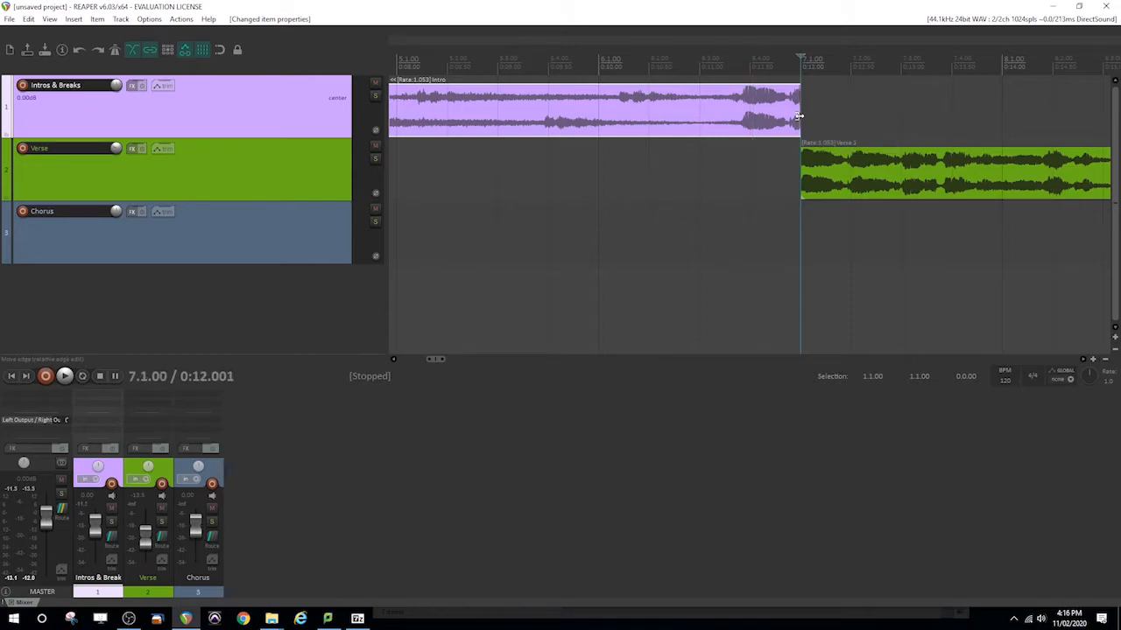
# Step: Play the Intro from its start through the transition into Verse 1
pyautogui.press('Home')
pyautogui.press('space')
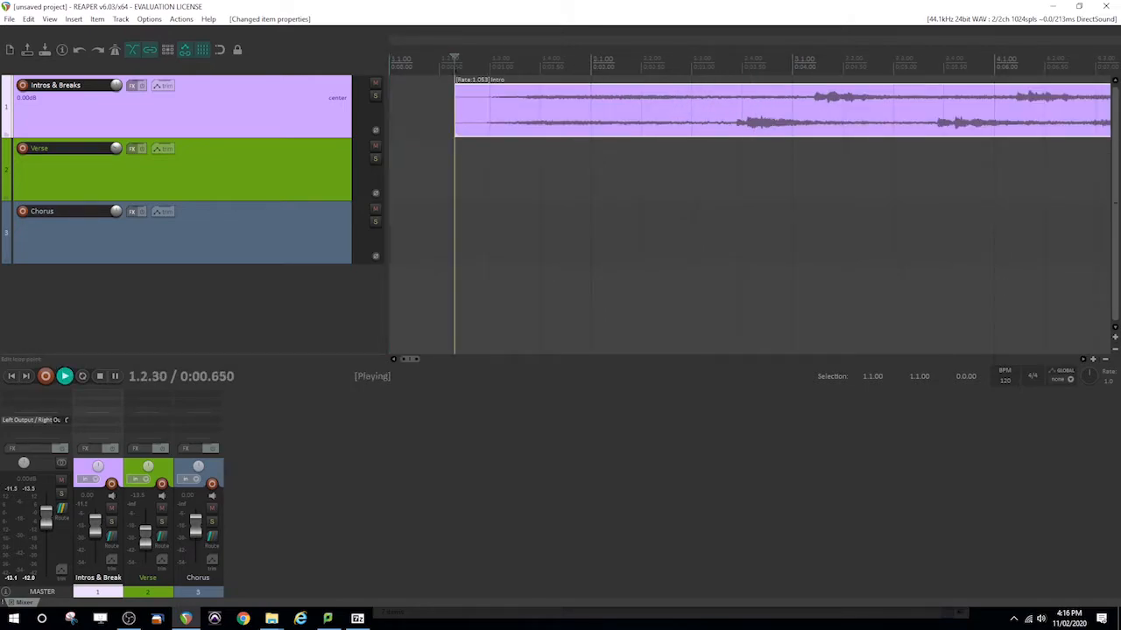
pyautogui.moveTo(1106, 361); pyautogui.dragTo(1105, 361)
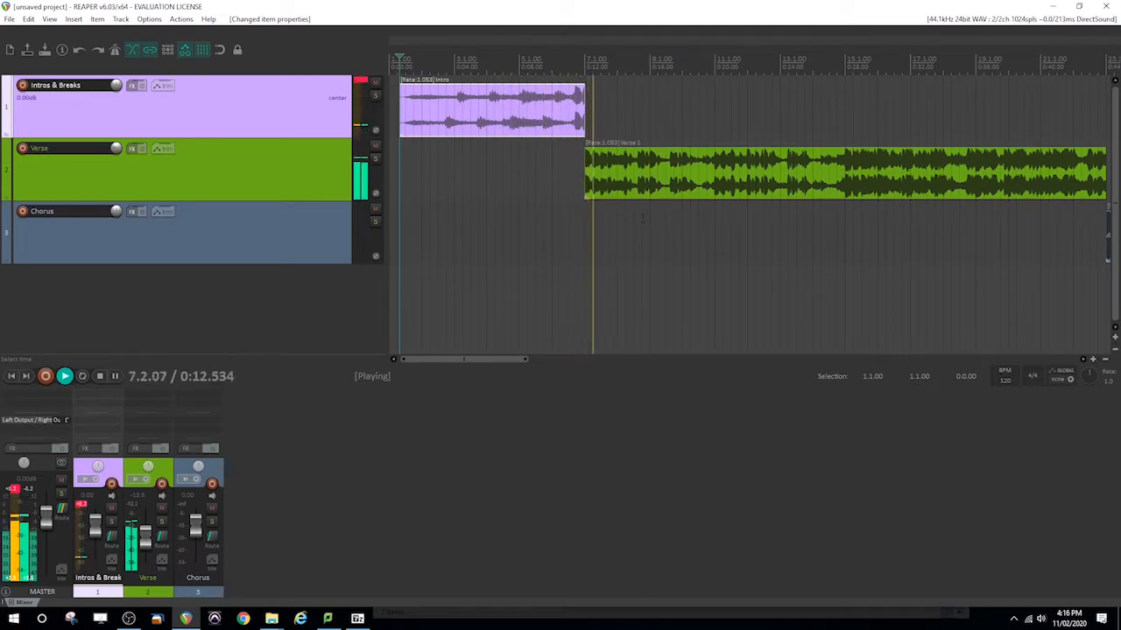
pyautogui.press('space')
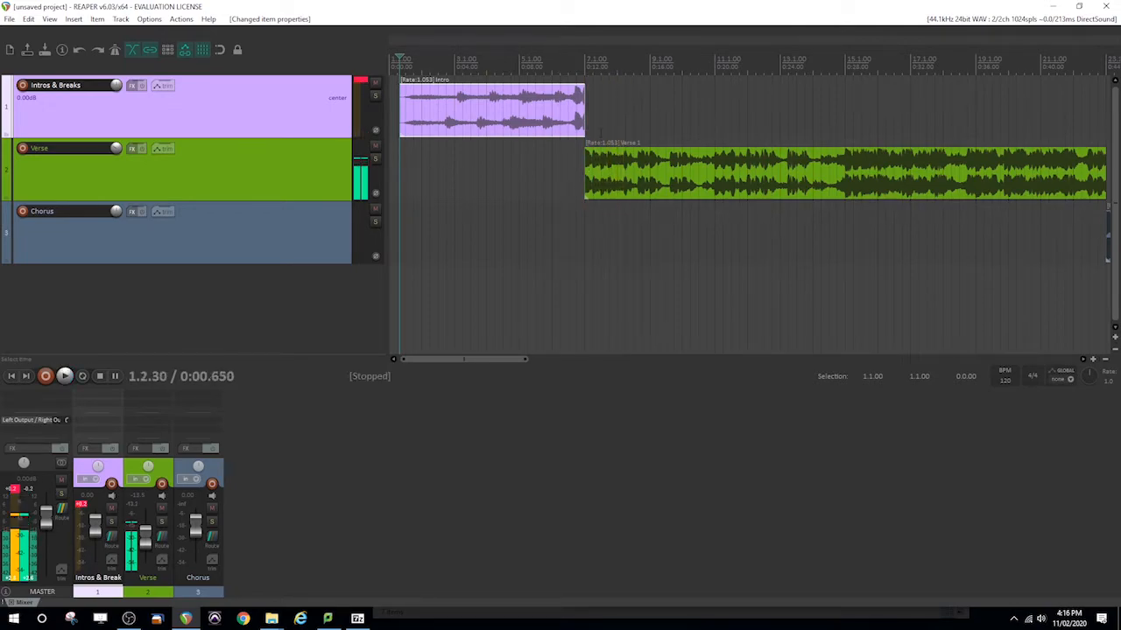
# Step: Replay the opening of Verse 1 from about 7.1.00 to check where its first beat falls
pyautogui.click(586, 180)
pyautogui.press('space')
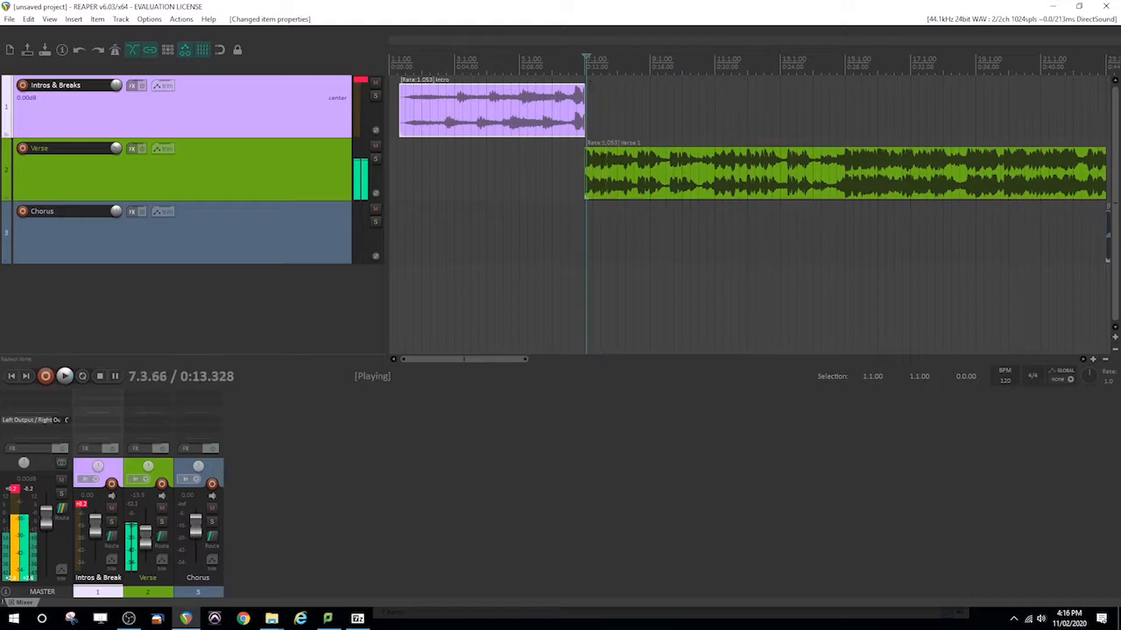
pyautogui.press('space')
pyautogui.press('space')
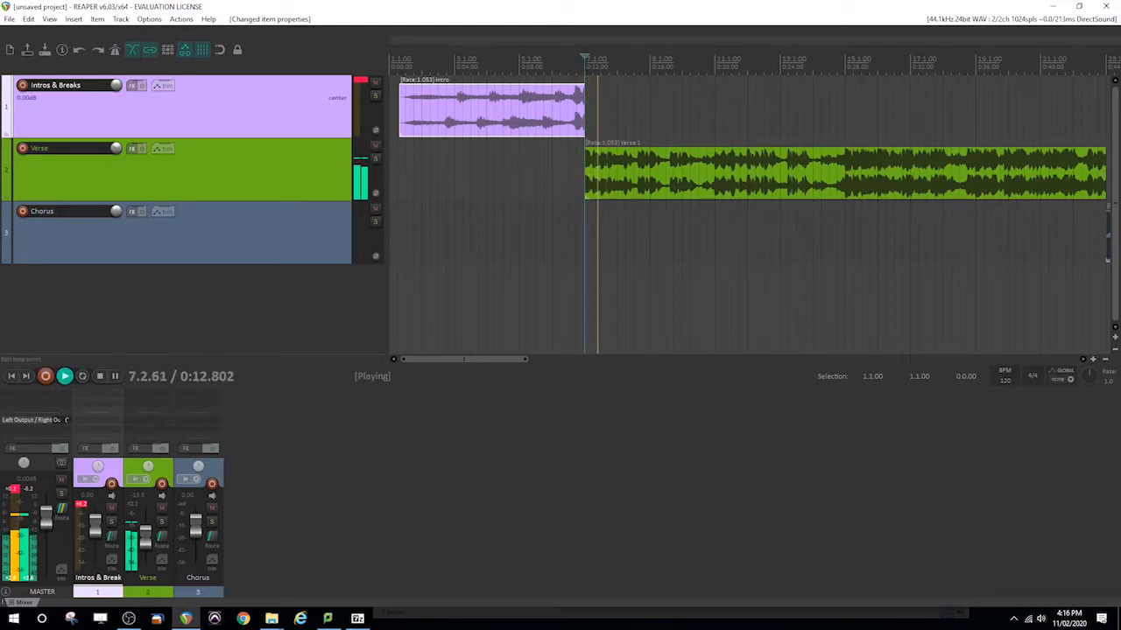
pyautogui.click(575, 63)
pyautogui.press('space')
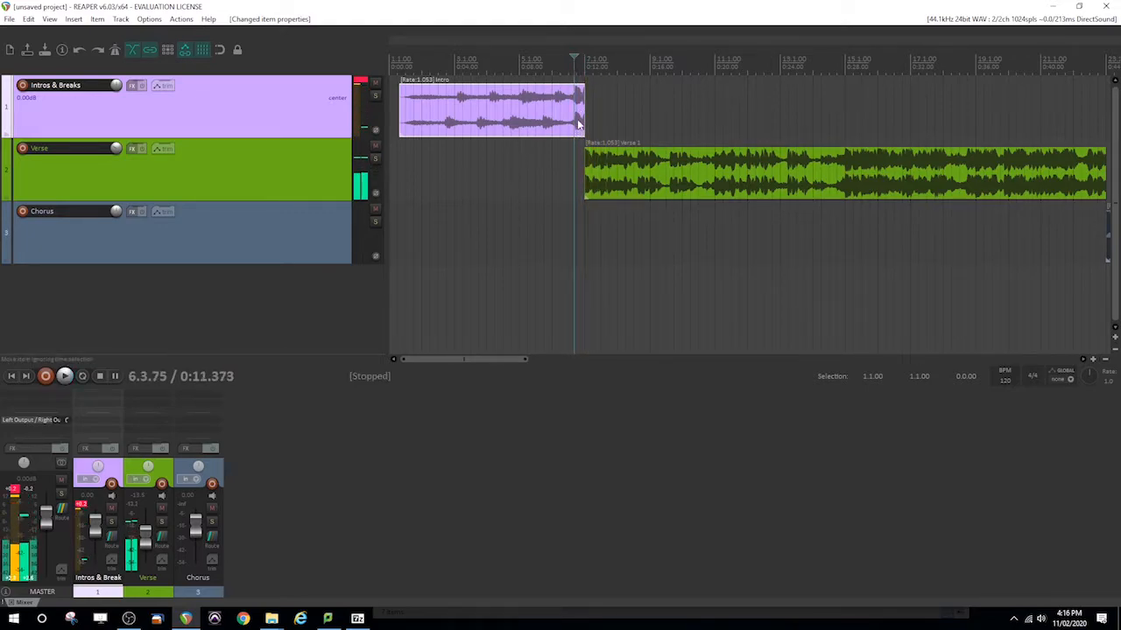
# Step: Split the Intro item just before the loud burst at its end and delete the remaining tail
pyautogui.click(569, 114)
pyautogui.click(575, 63)
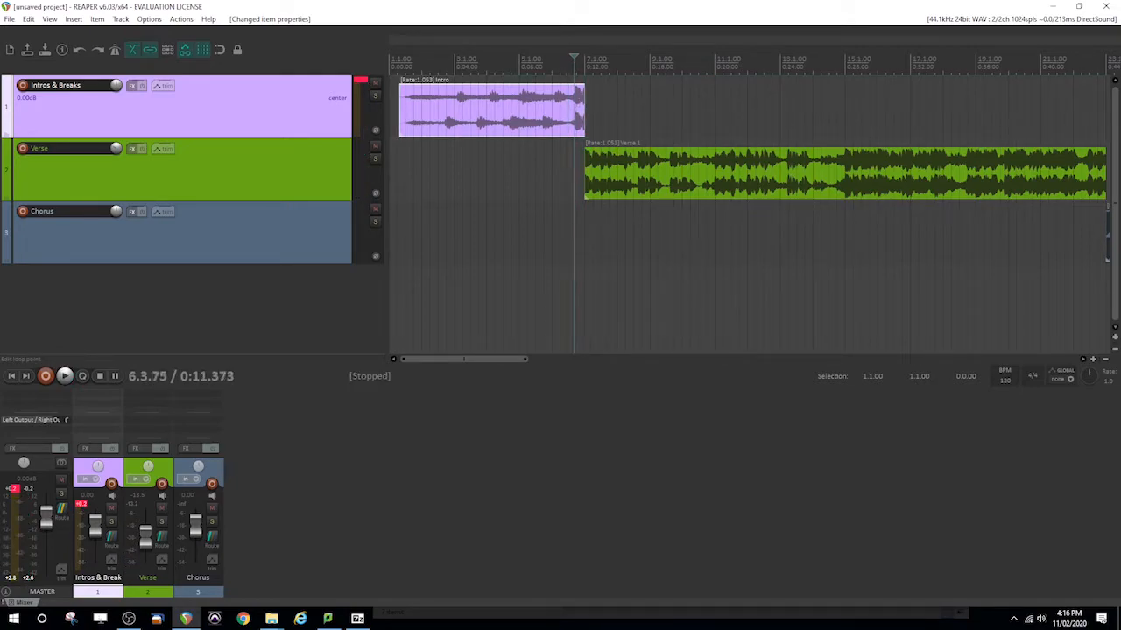
pyautogui.click(1093, 360)
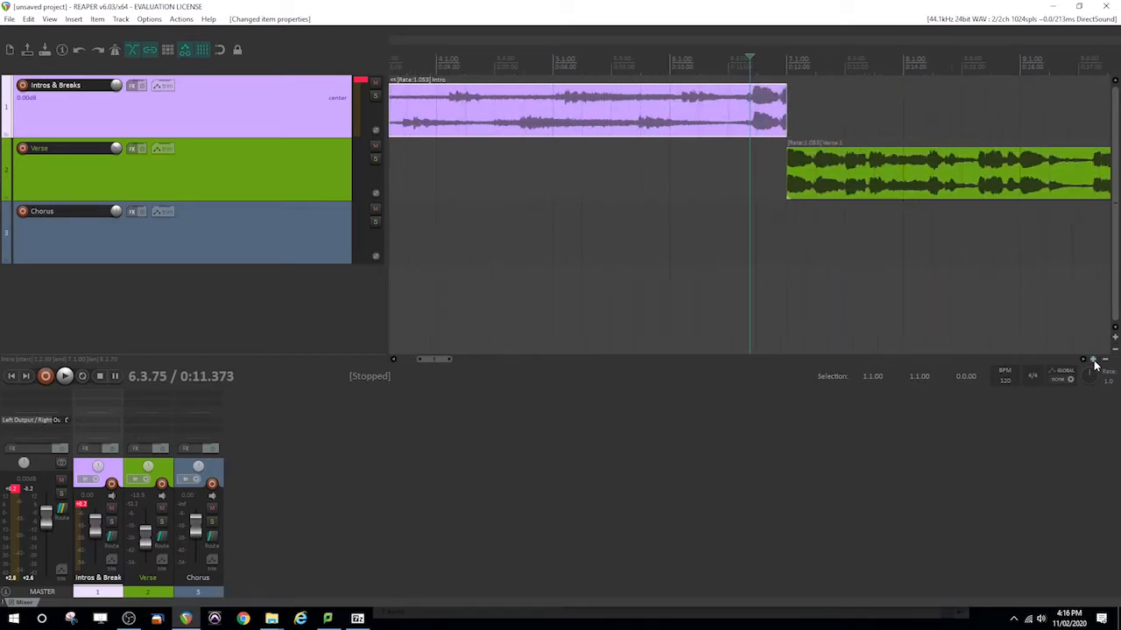
pyautogui.click(727, 103)
pyautogui.click(737, 102)
pyautogui.press('Tab')
pyautogui.press('s')
pyautogui.click(794, 118)
pyautogui.press('Delete')
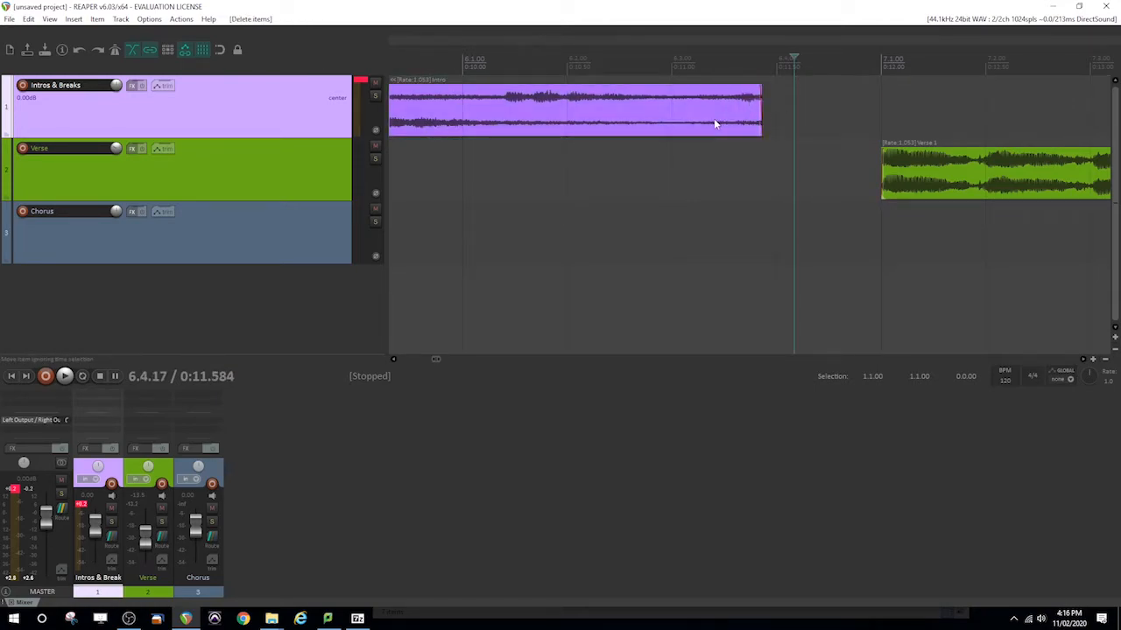
# Step: Move the Intro item so its end meets the start of Verse 1 at 7.1.00, and play it from its beginning
pyautogui.moveTo(726, 122); pyautogui.dragTo(854, 119)
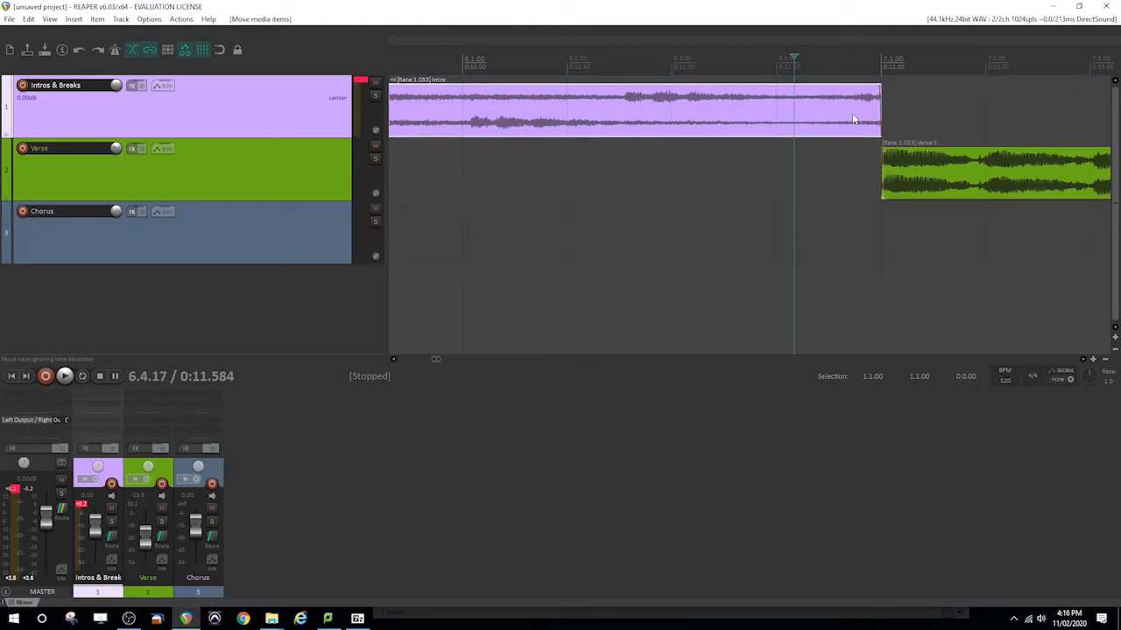
pyautogui.moveTo(438, 365); pyautogui.dragTo(403, 364)
pyautogui.press('space')
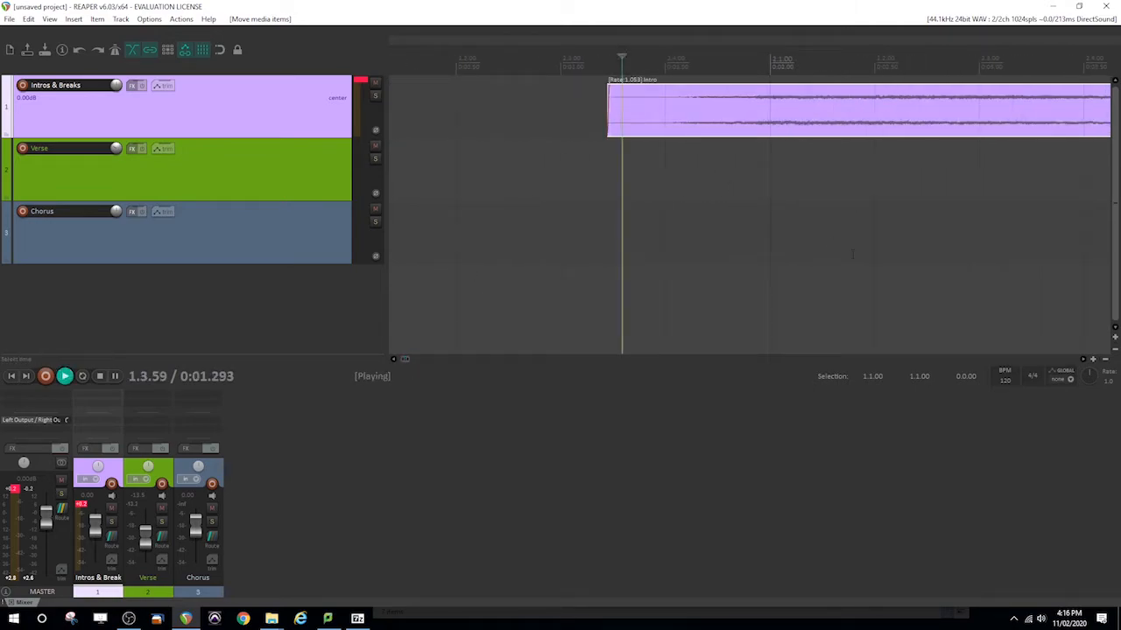
# Step: Trim the near-silent lead-in off the Intro item so that it starts at about 1.4.00
pyautogui.press('space')
pyautogui.click(632, 103)
pyautogui.click(695, 117)
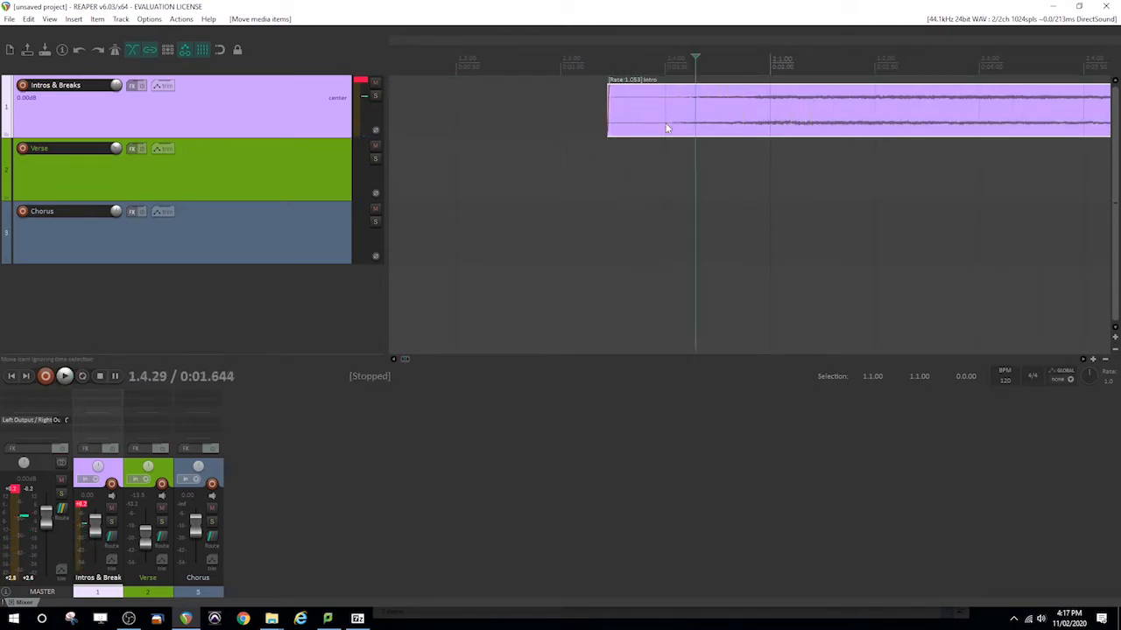
pyautogui.click(632, 111)
pyautogui.moveTo(605, 115); pyautogui.dragTo(668, 109)
# Step: Play the trimmed Intro from just before its start to about 6.3.00, near the transition into Verse 1
pyautogui.press('space')
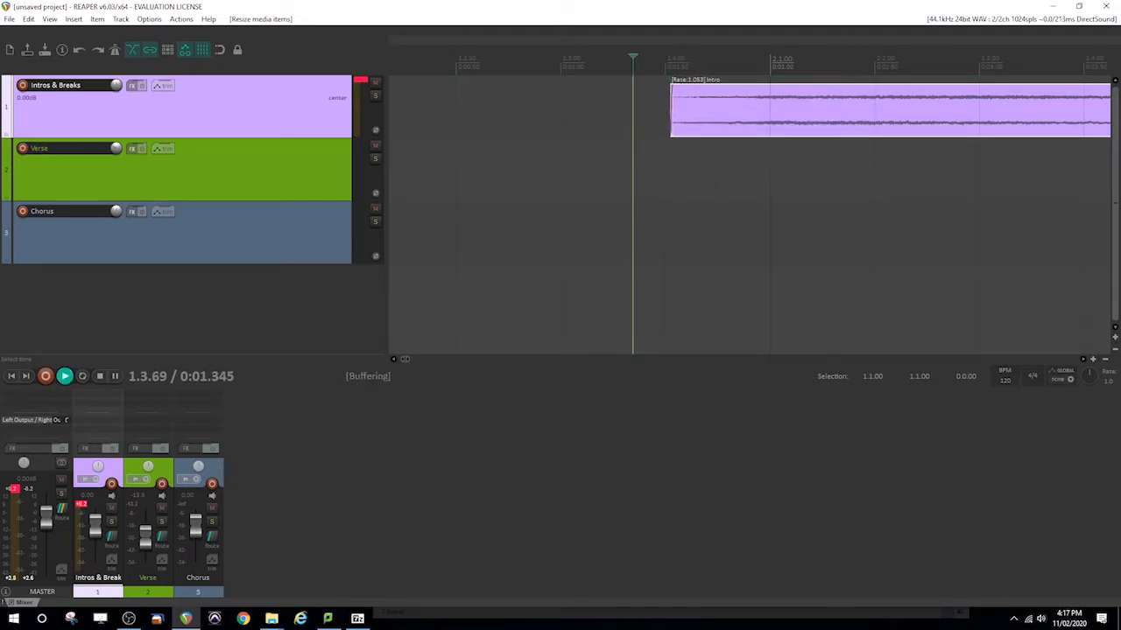
pyautogui.click(1105, 360)
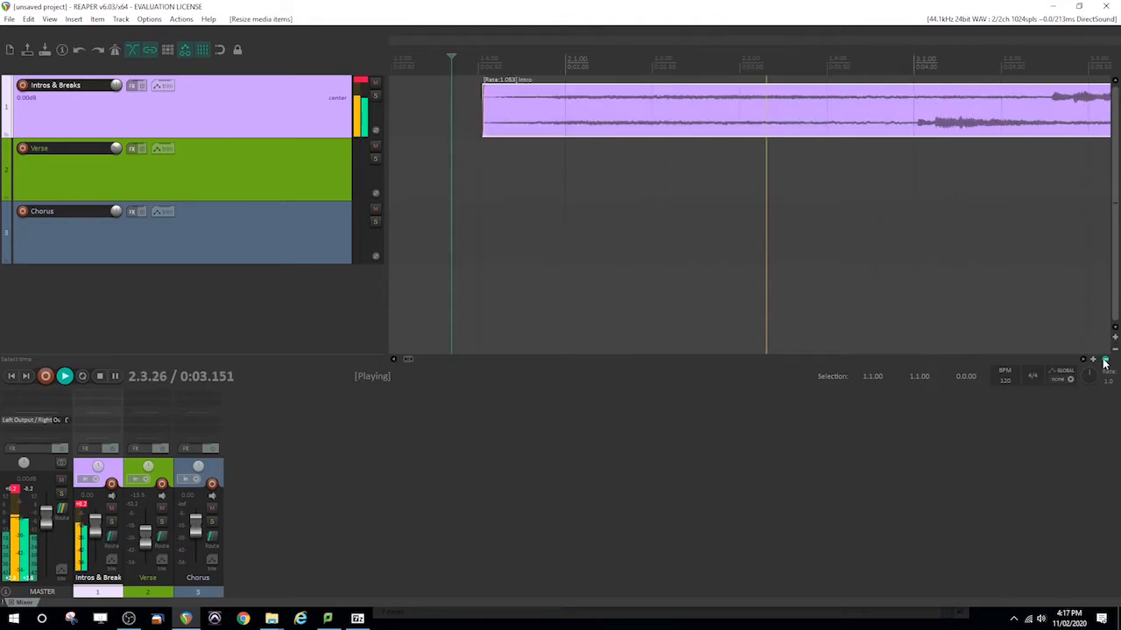
pyautogui.click(1104, 360)
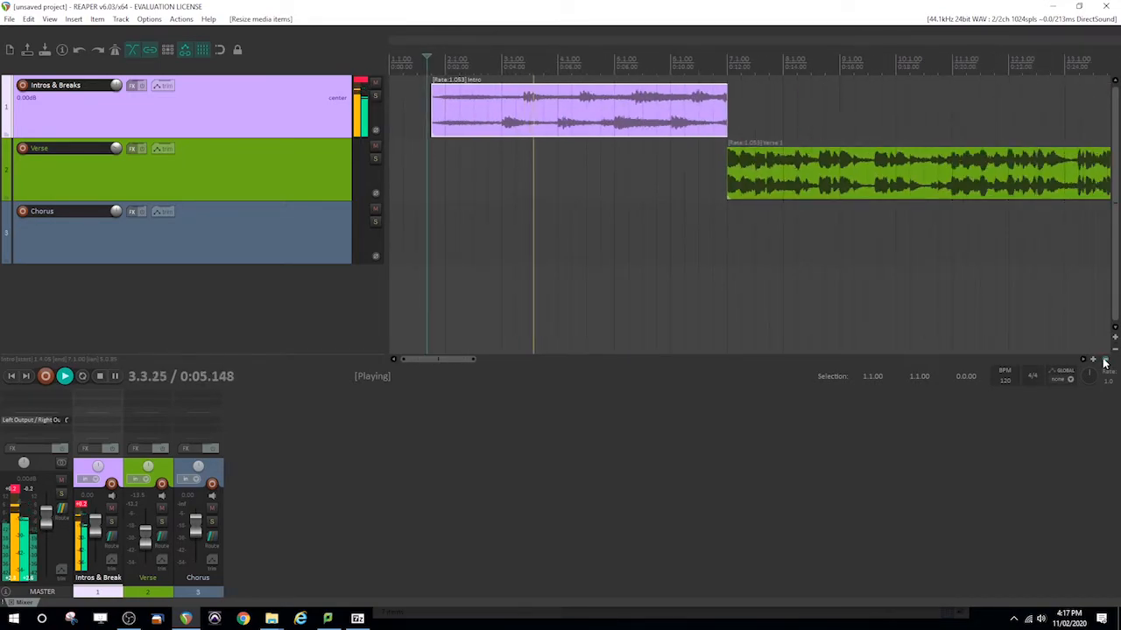
pyautogui.click(1105, 360)
pyautogui.click(1105, 360)
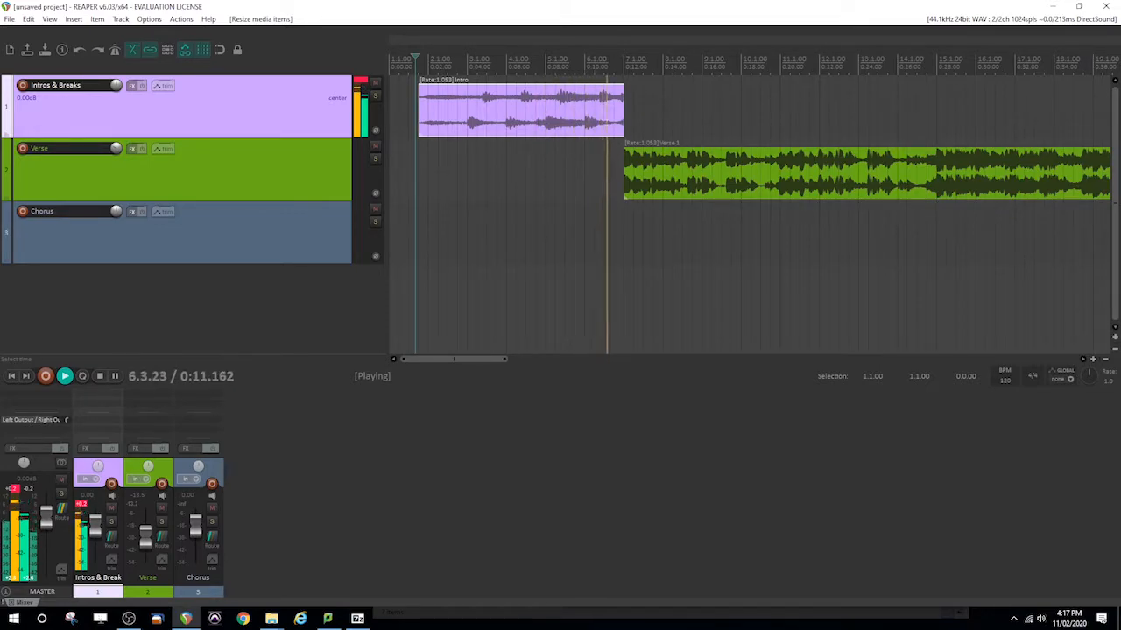
pyautogui.press('space')
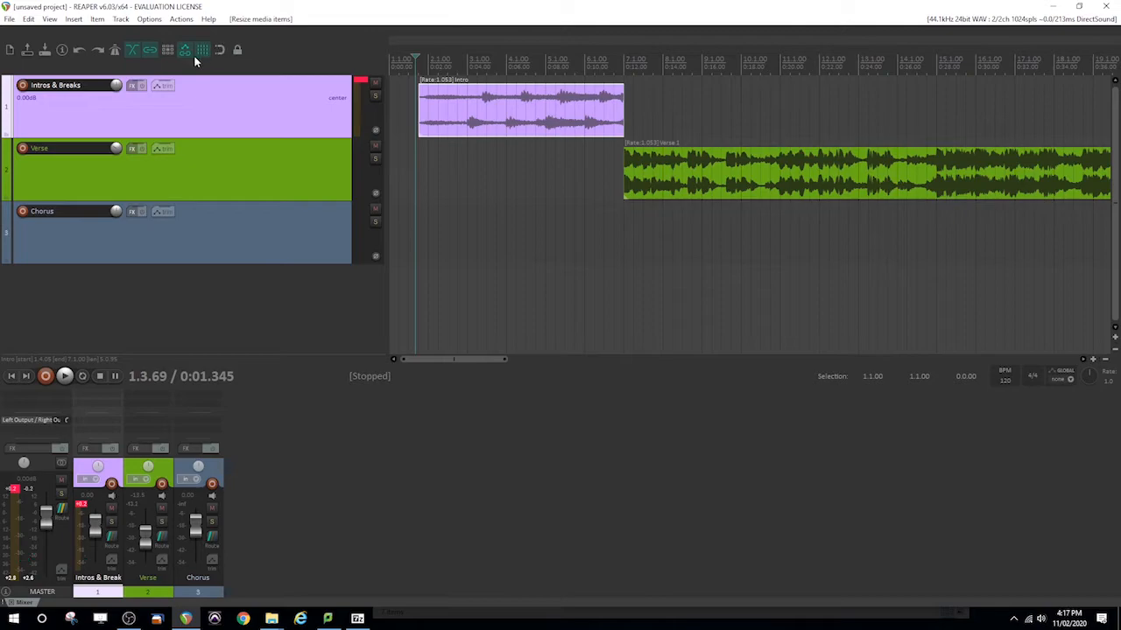
# Step: With snapping enabled, split the Intro item at 3.1.00 and name its first piece Waves
pyautogui.click(465, 105)
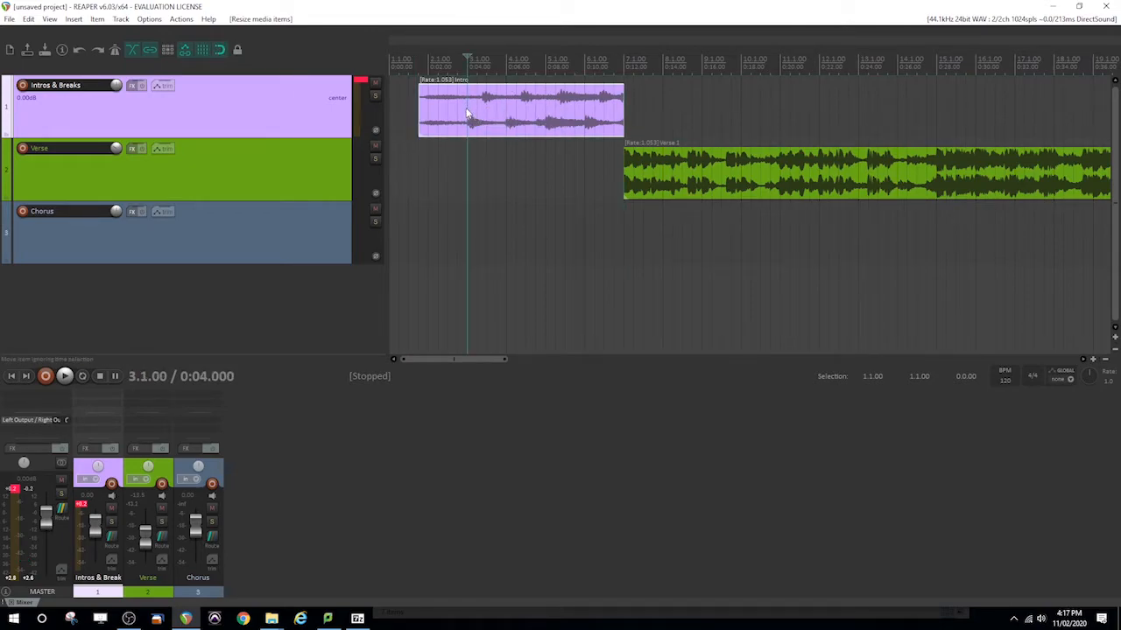
pyautogui.doubleClick(441, 97)
pyautogui.write('Waves')
pyautogui.press('Return')
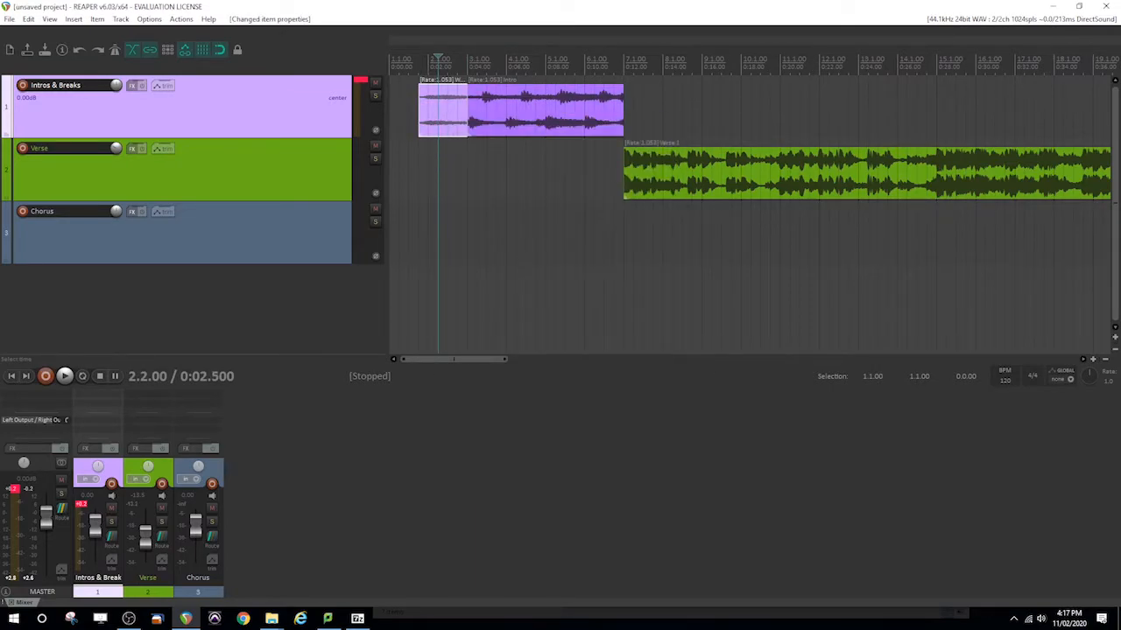
pyautogui.click(483, 163)
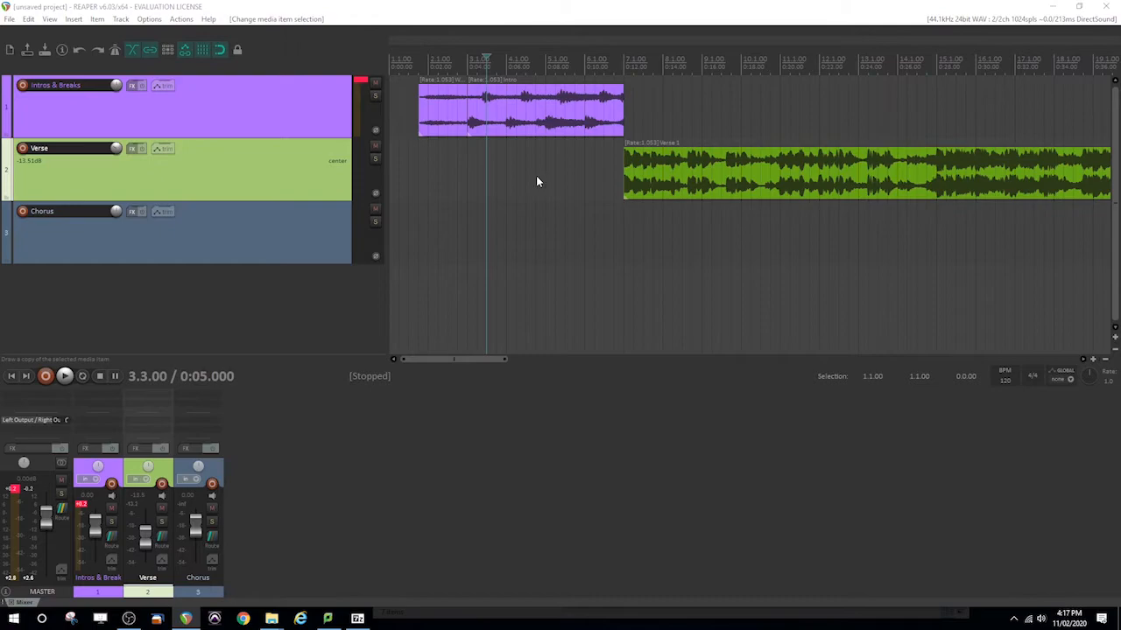
# Step: Start saving the project and create a new folder named Shotgun Tutorial inside Year 8 Music Media
pyautogui.hotkey('ctrl', 's')
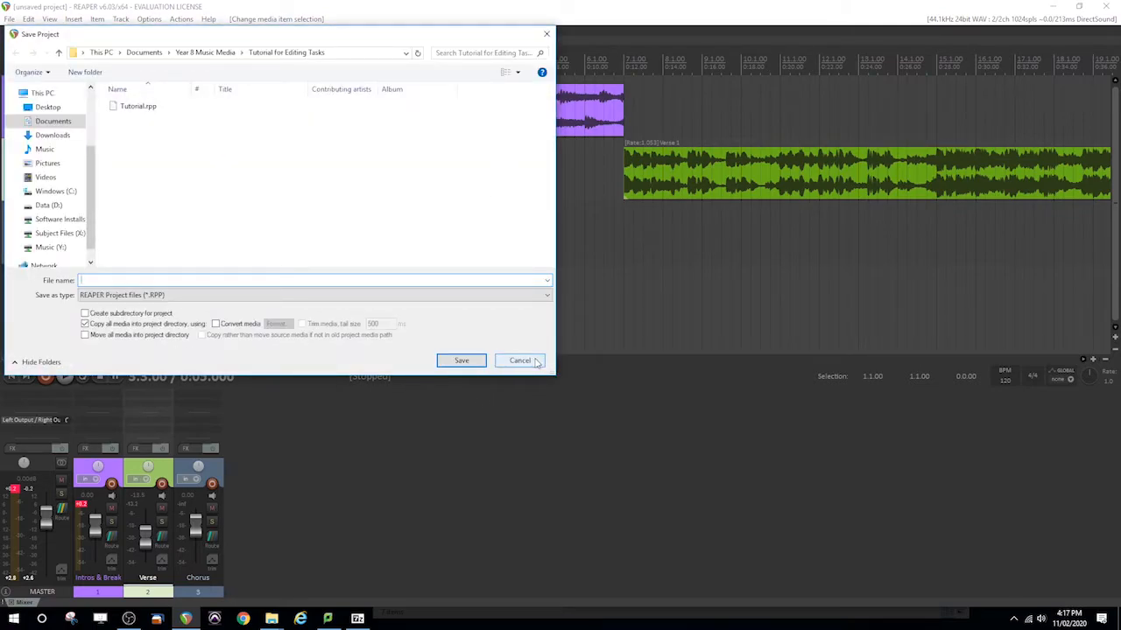
pyautogui.click(204, 52)
pyautogui.click(85, 71)
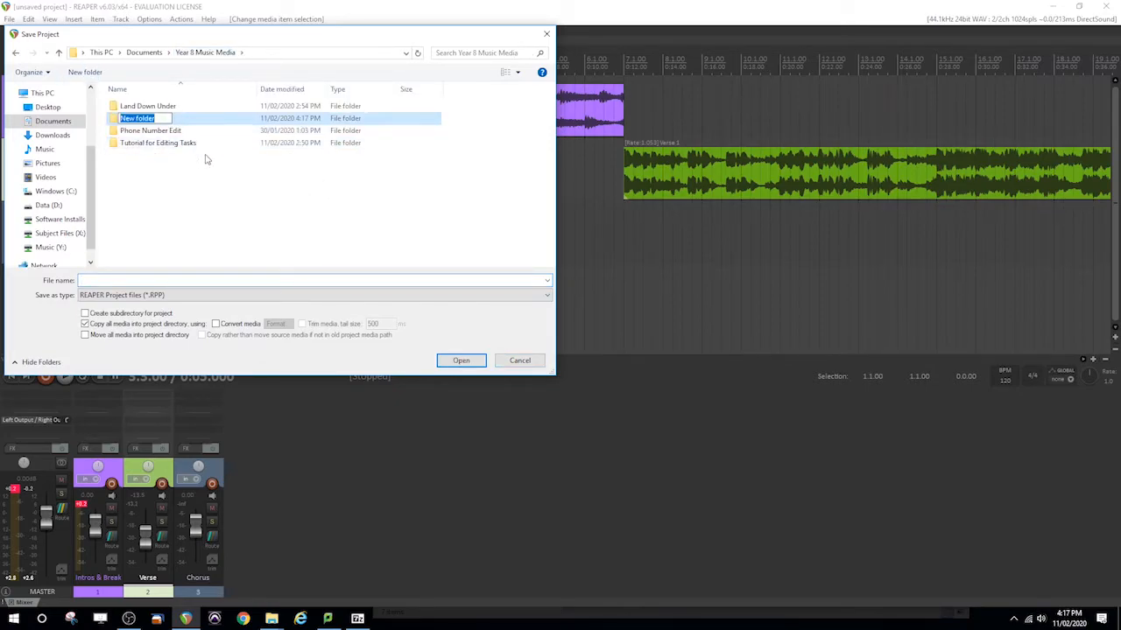
pyautogui.write('Shotgun Tutorial')
pyautogui.press('Return')
pyautogui.doubleClick(114, 132)
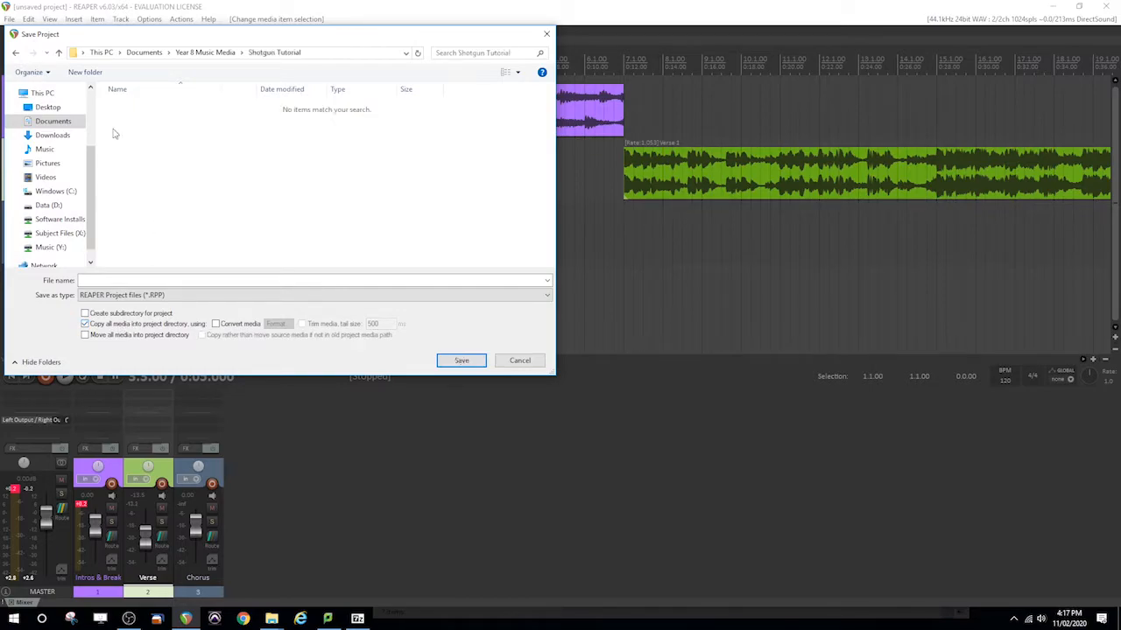
# Step: Save the project as Shotgun Tutorial in the Shotgun Tutorial folder, copying all media into the project directory
pyautogui.click(59, 53)
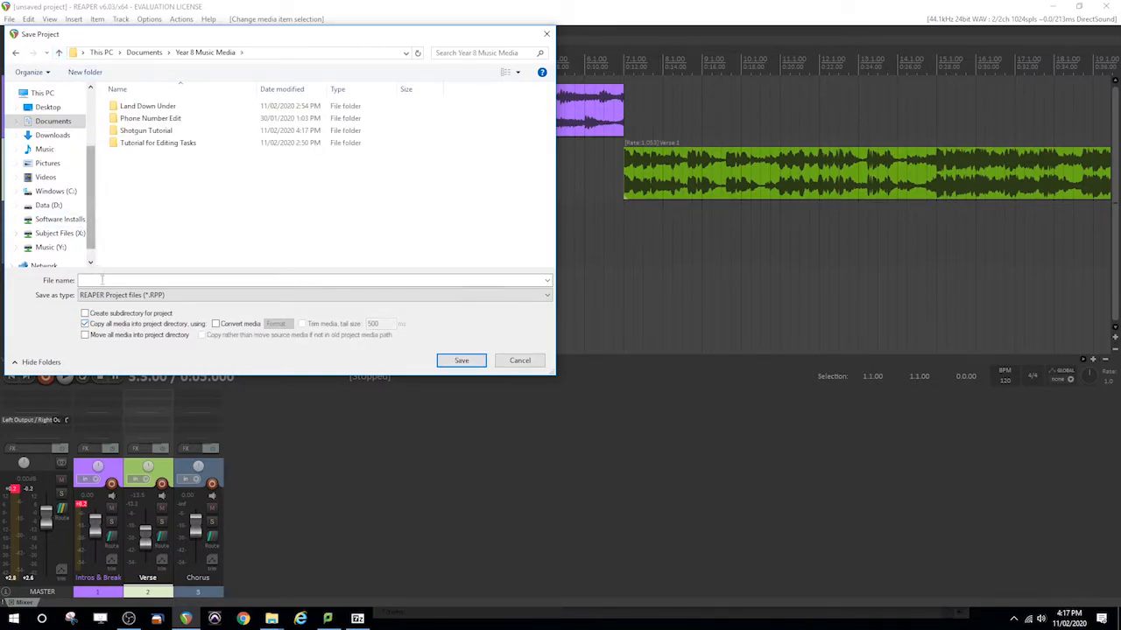
pyautogui.write('Shotgun Tutorial')
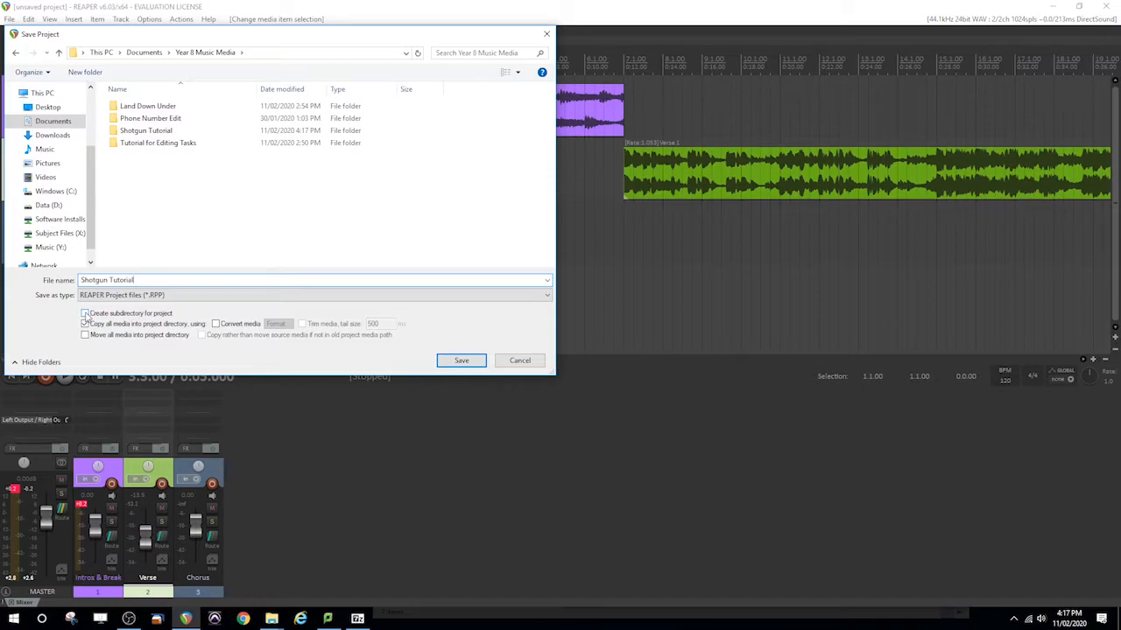
pyautogui.doubleClick(145, 130)
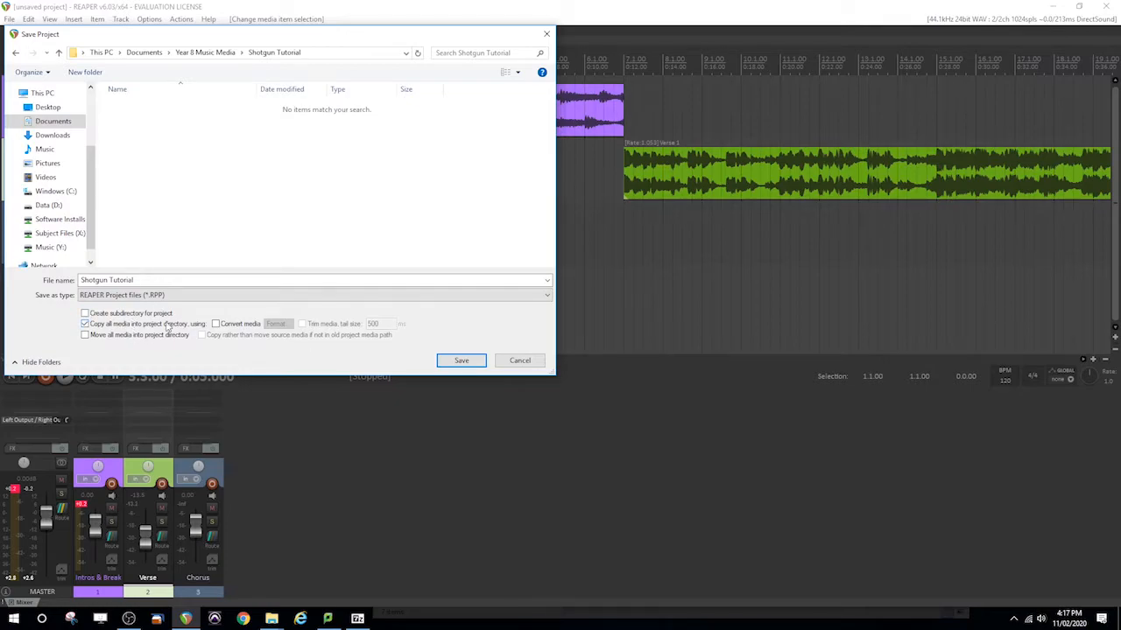
pyautogui.click(461, 360)
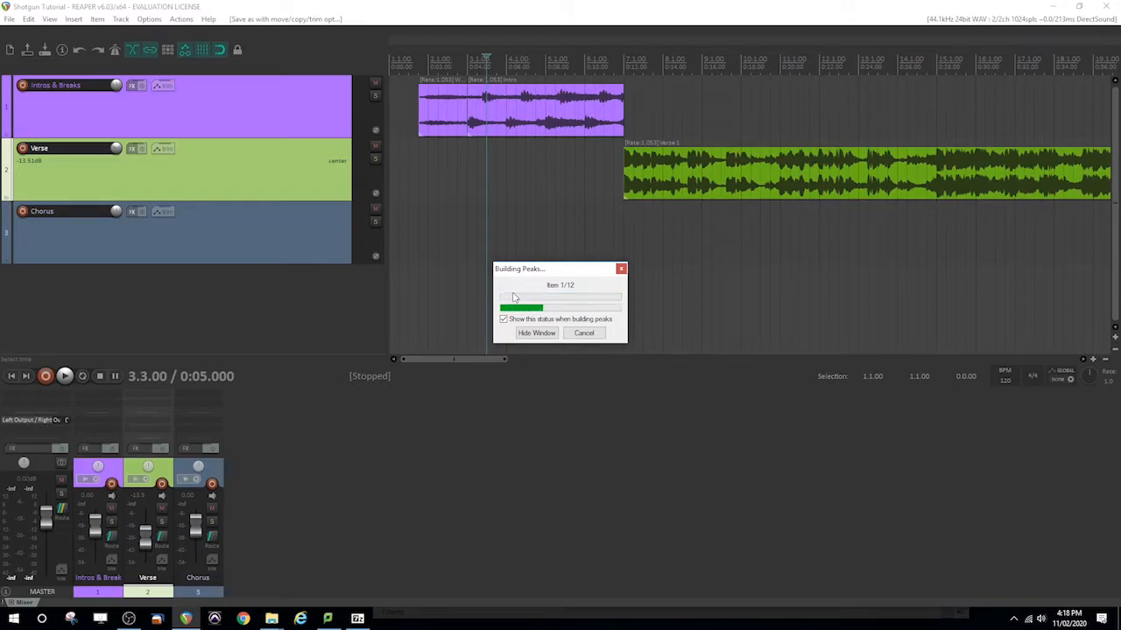
# Step: Switch to File Explorer and open the Shotgun Tutorial folder under Documents > Year 8 Music Media
pyautogui.moveTo(271, 618)
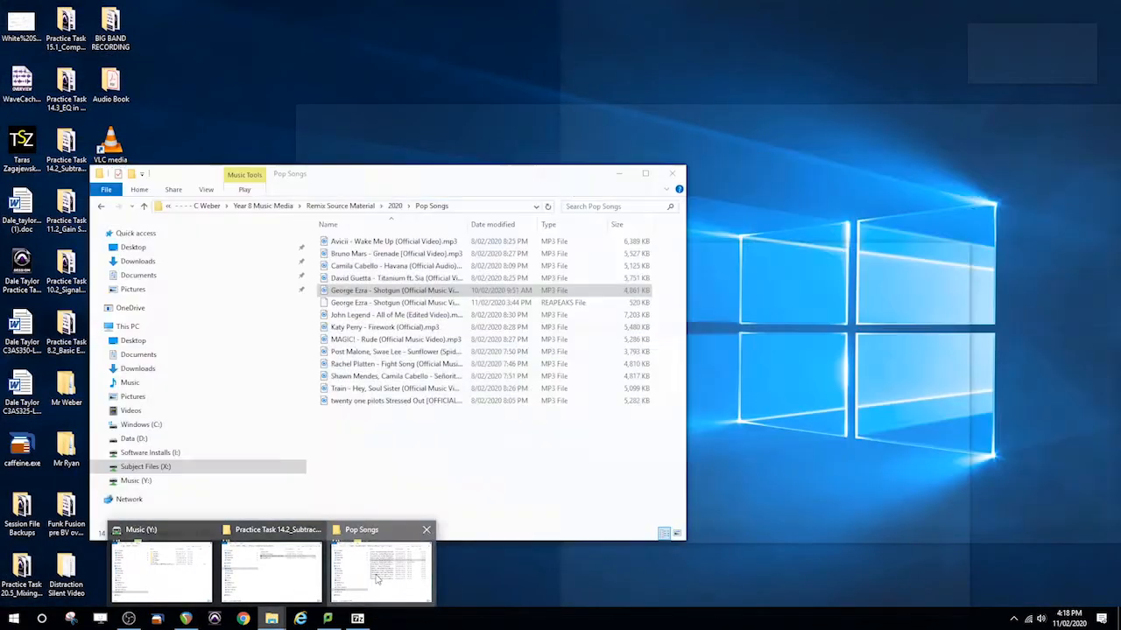
pyautogui.click(381, 573)
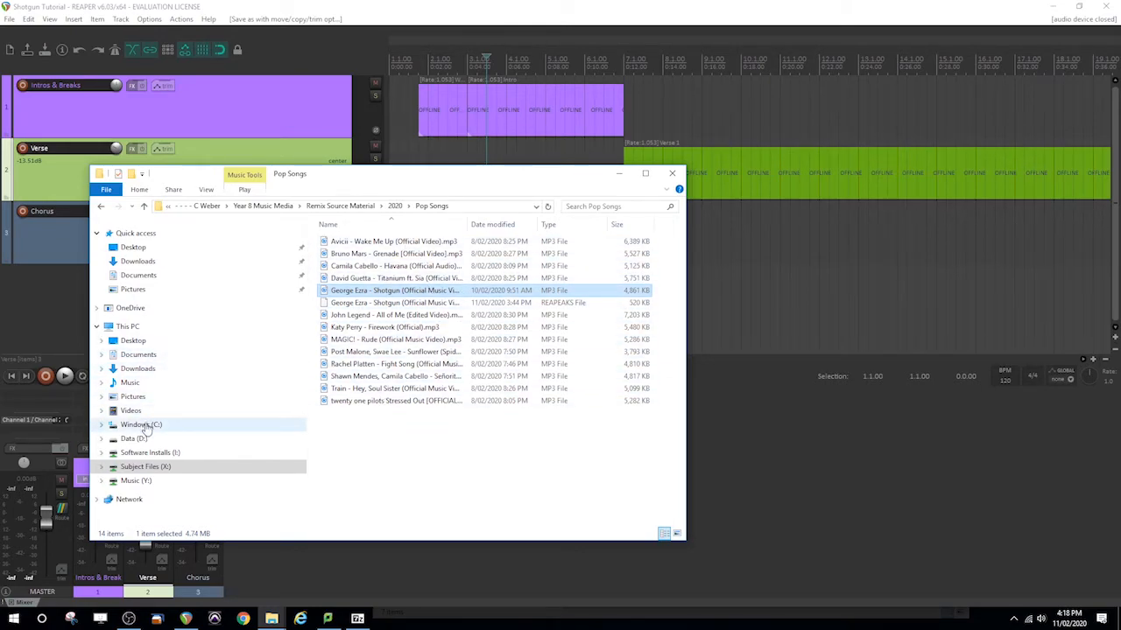
pyautogui.click(140, 355)
pyautogui.doubleClick(362, 303)
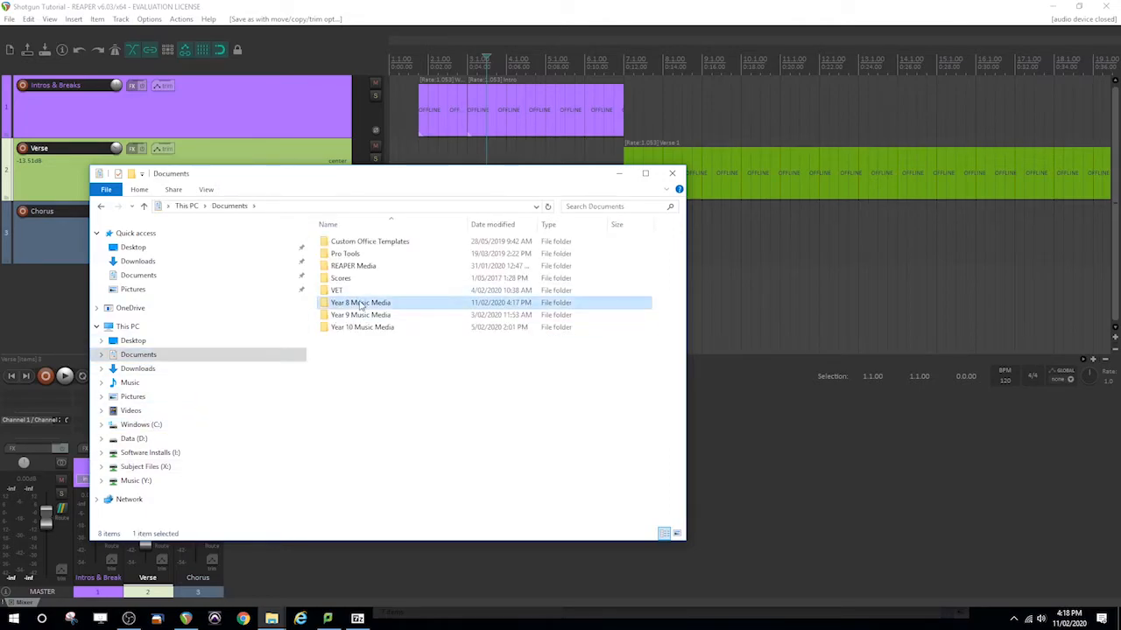
pyautogui.click(361, 266)
pyautogui.doubleClick(361, 267)
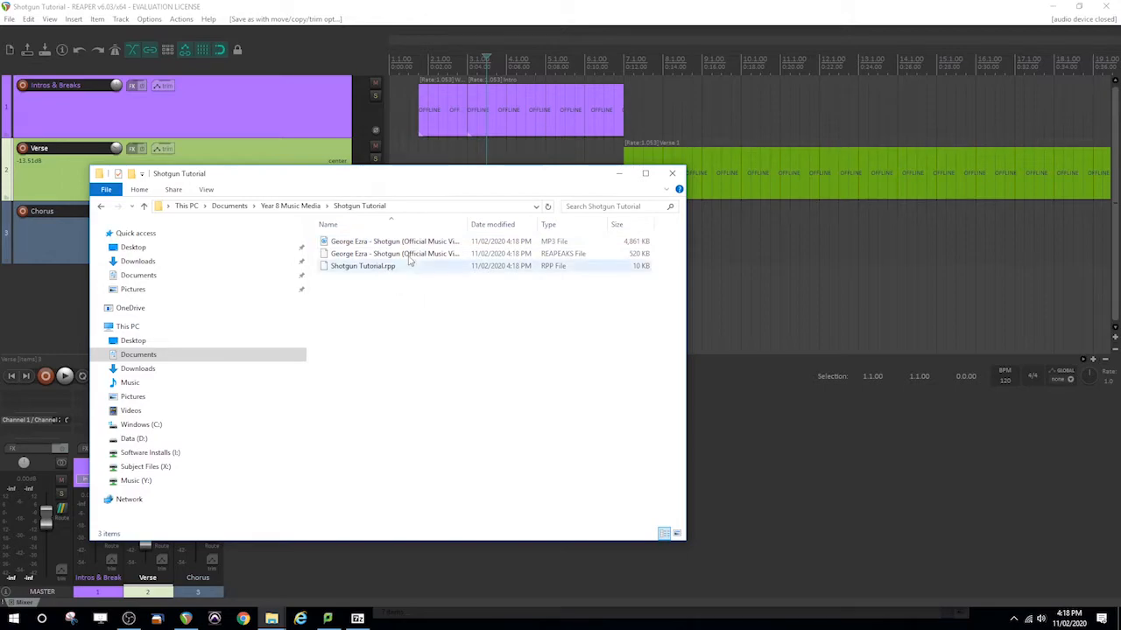
# Step: Check the folder for the copied song and the saved project file, and put the file window away
pyautogui.moveTo(444, 179); pyautogui.dragTo(442, 214)
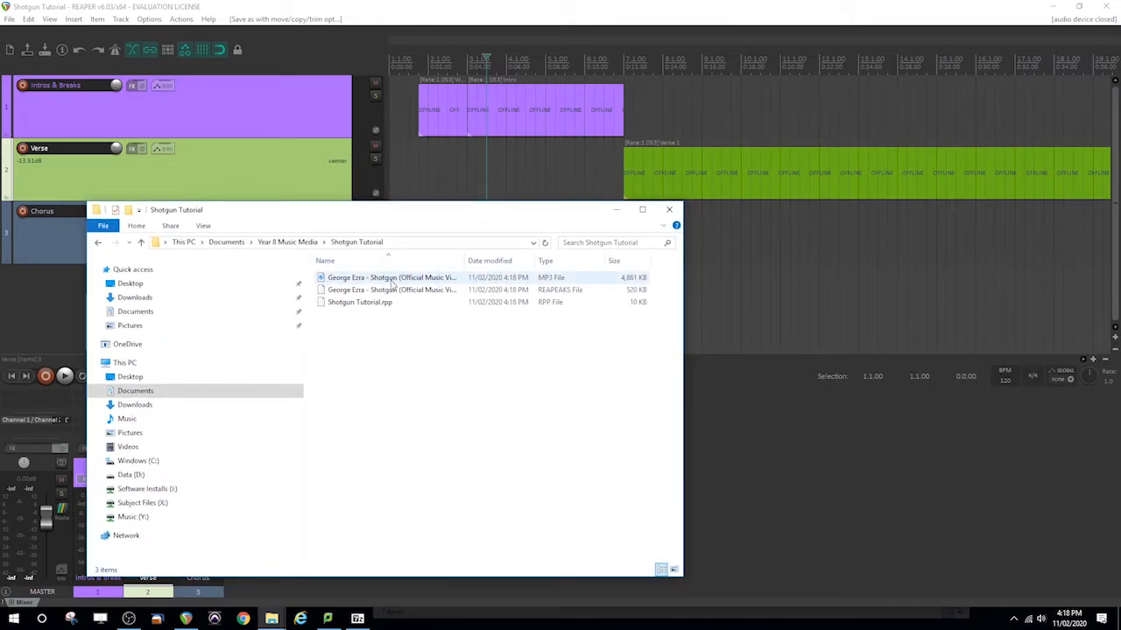
pyautogui.click(401, 279)
pyautogui.moveTo(429, 213); pyautogui.dragTo(391, 232)
pyautogui.click(425, 401)
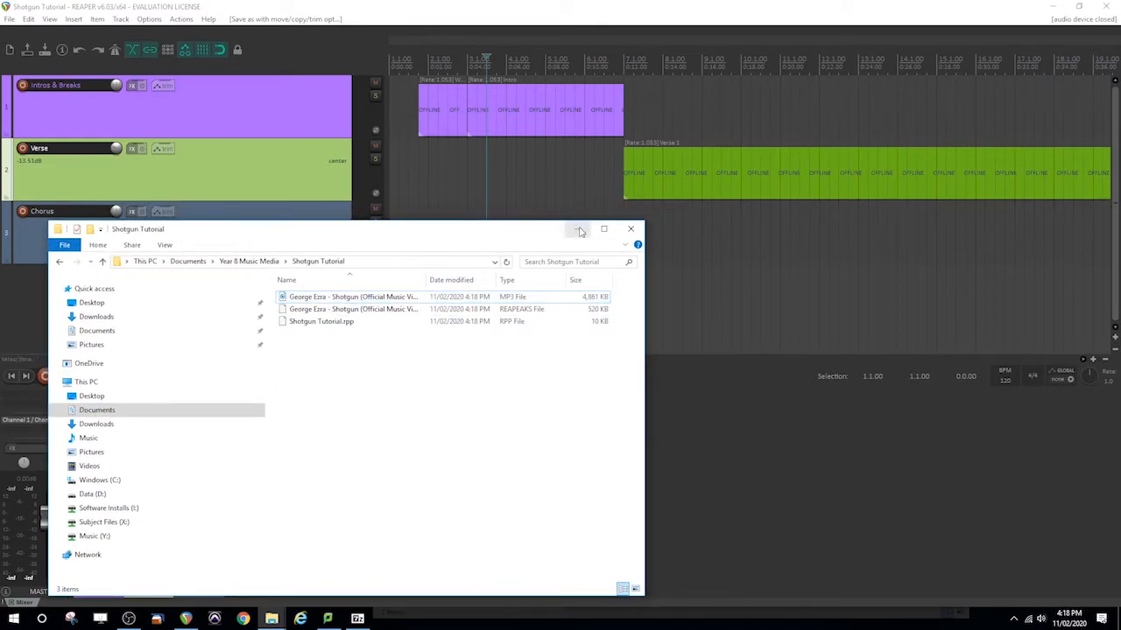
pyautogui.click(577, 32)
# Step: Move the first Chorus item back to 7.1.00 so it directly follows the Intro
pyautogui.click(420, 176)
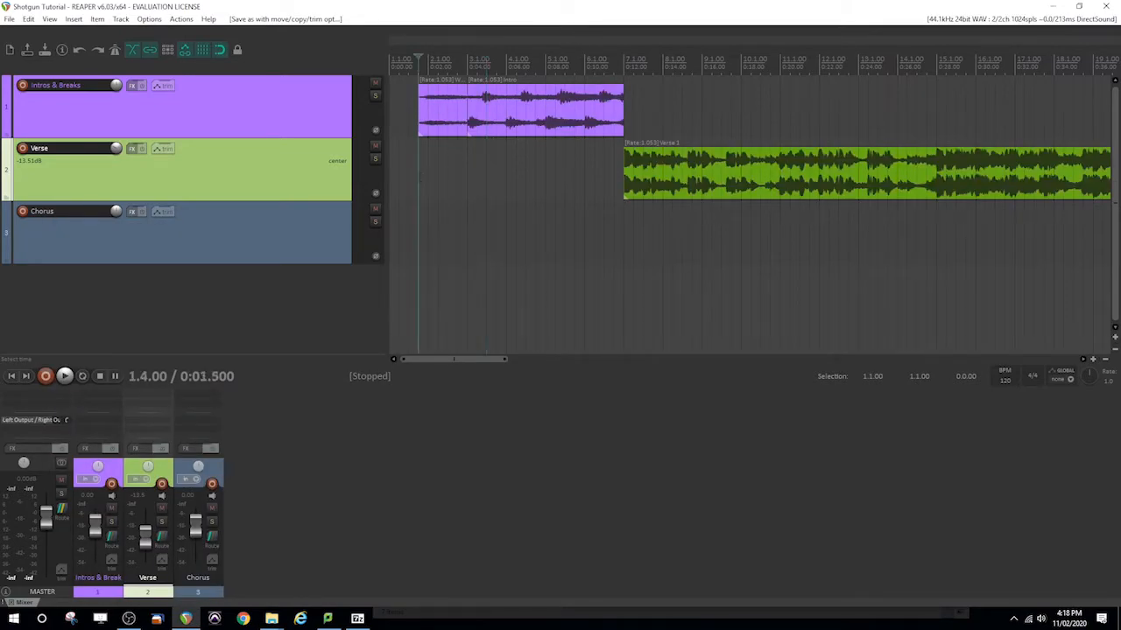
pyautogui.click(468, 169)
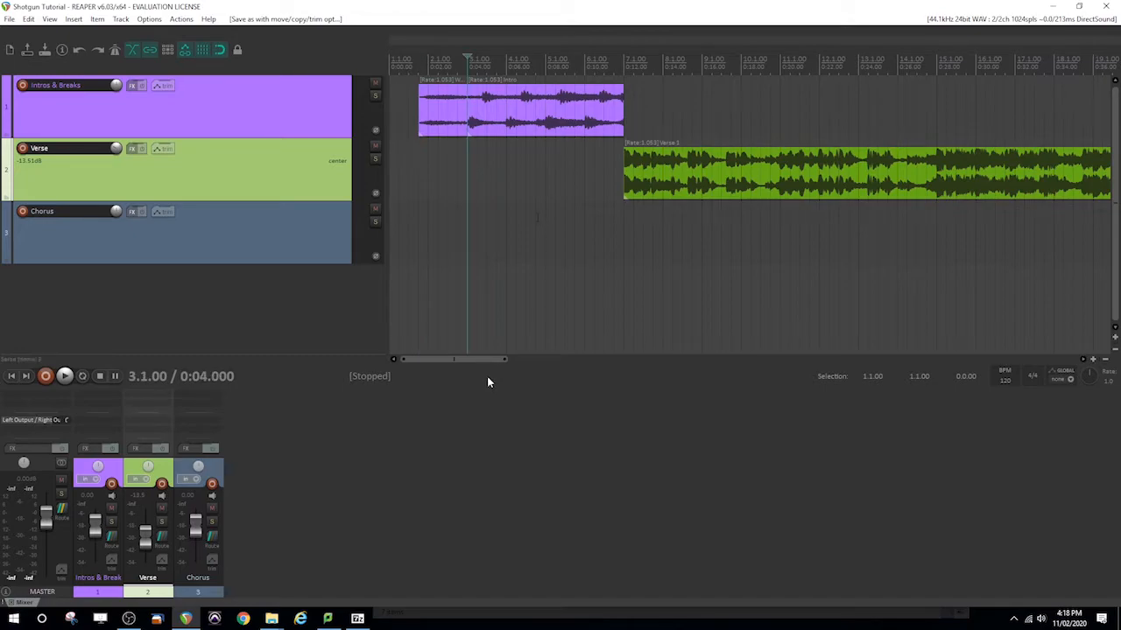
pyautogui.moveTo(1106, 361); pyautogui.dragTo(1105, 362)
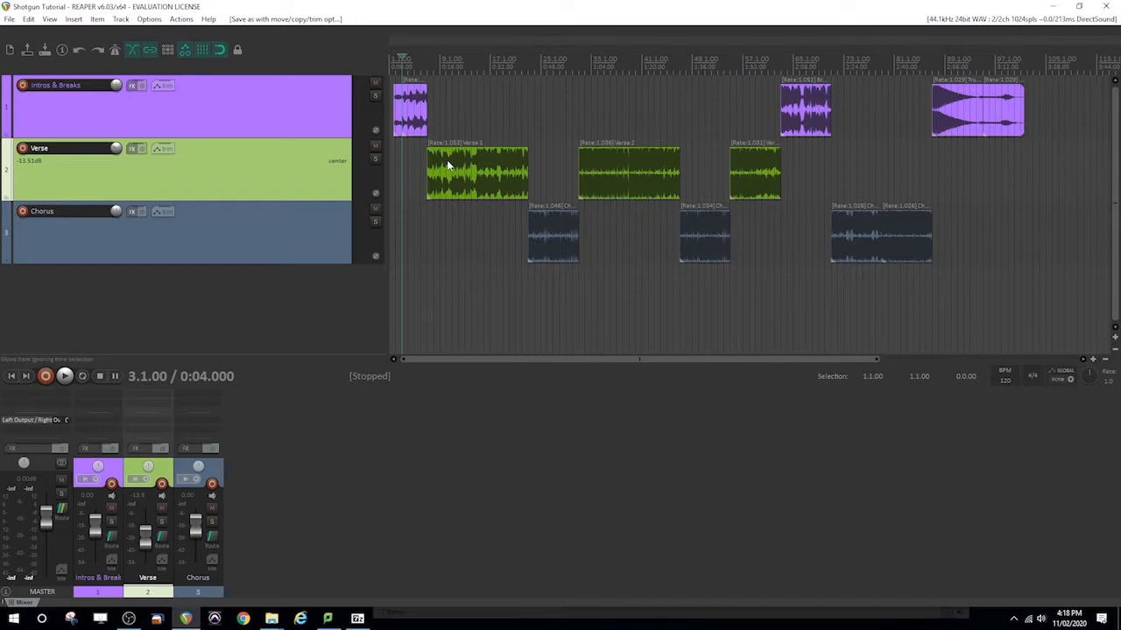
pyautogui.click(551, 243)
pyautogui.moveTo(552, 245); pyautogui.dragTo(448, 255)
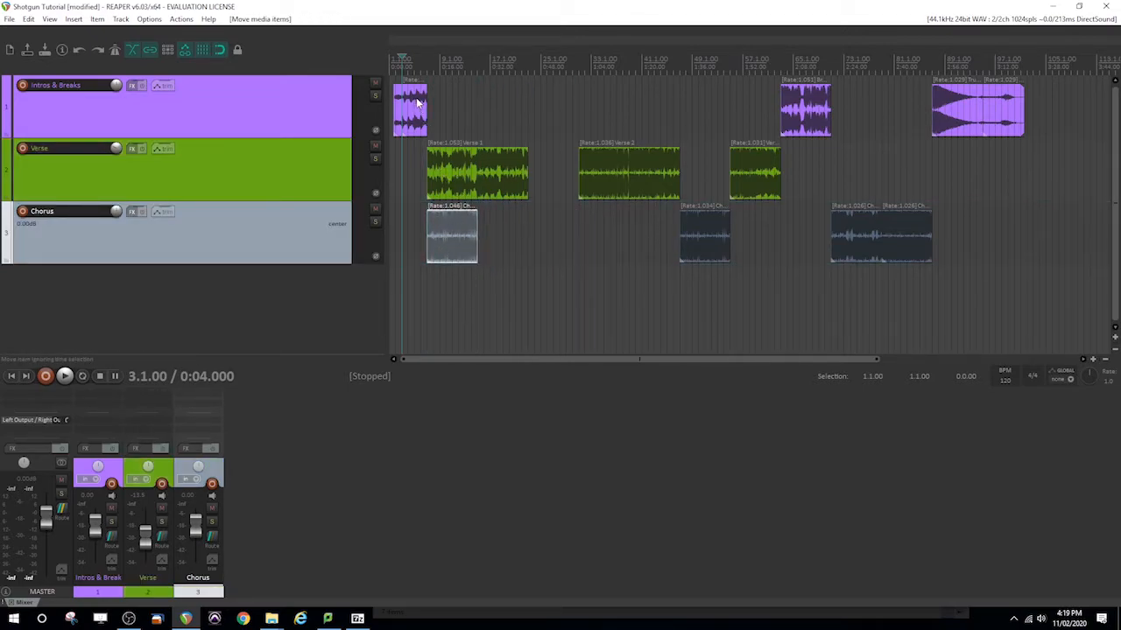
# Step: Move Verse 1 out to about bar 65 and place the short third Verse item directly after the first Chorus
pyautogui.click(442, 173)
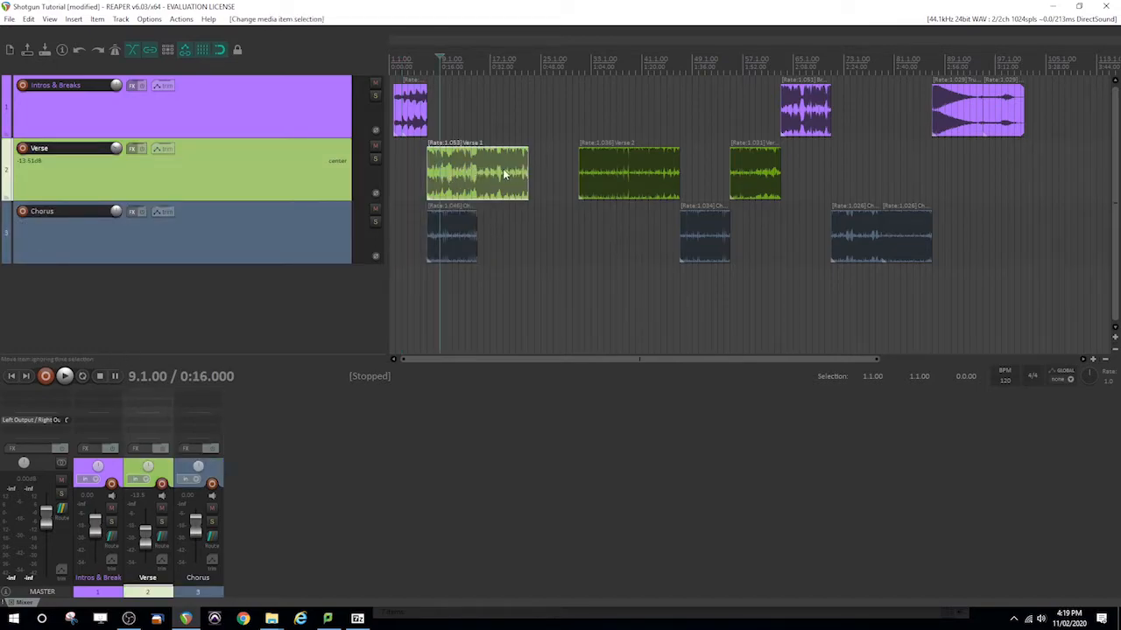
pyautogui.moveTo(461, 173)
pyautogui.mouseDown()
pyautogui.moveTo(810, 180)
pyautogui.moveTo(481, 182)
pyautogui.mouseUp()
pyautogui.moveTo(627, 173); pyautogui.dragTo(660, 176)
# Step: Line up the "Tru…" item, the second Chorus and Verse 2 back to back after the short Verse item
pyautogui.moveTo(968, 117); pyautogui.dragTo(571, 131)
pyautogui.moveTo(698, 241); pyautogui.dragTo(596, 242)
pyautogui.moveTo(638, 170); pyautogui.dragTo(675, 355)
pyautogui.moveTo(879, 246); pyautogui.dragTo(755, 236)
pyautogui.hotkey('ctrl', 'z')
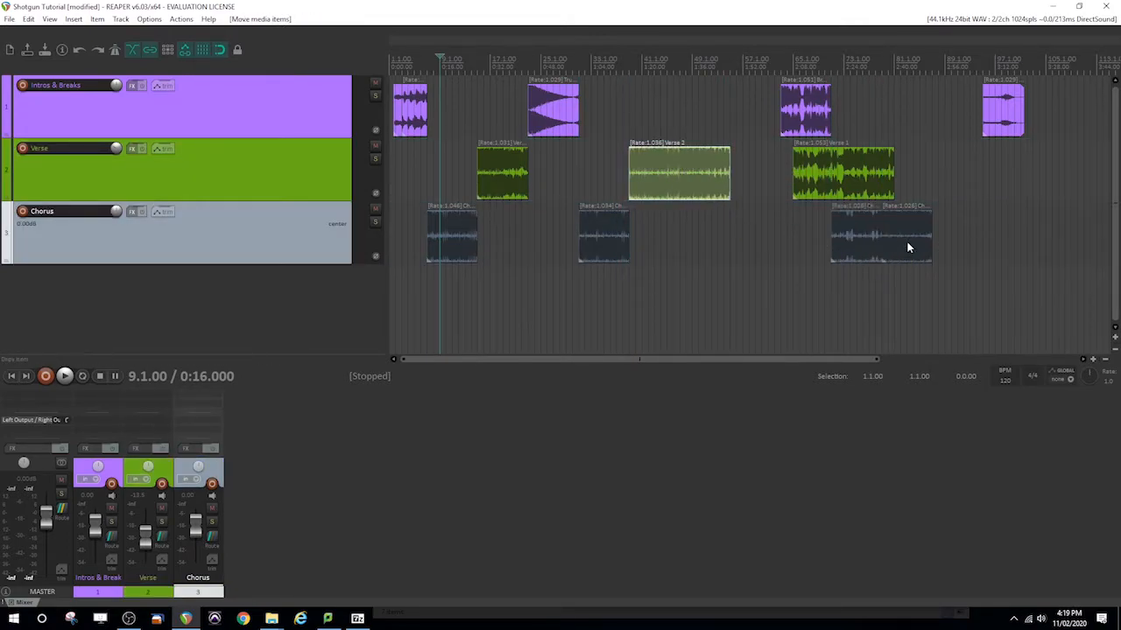
pyautogui.click(875, 238)
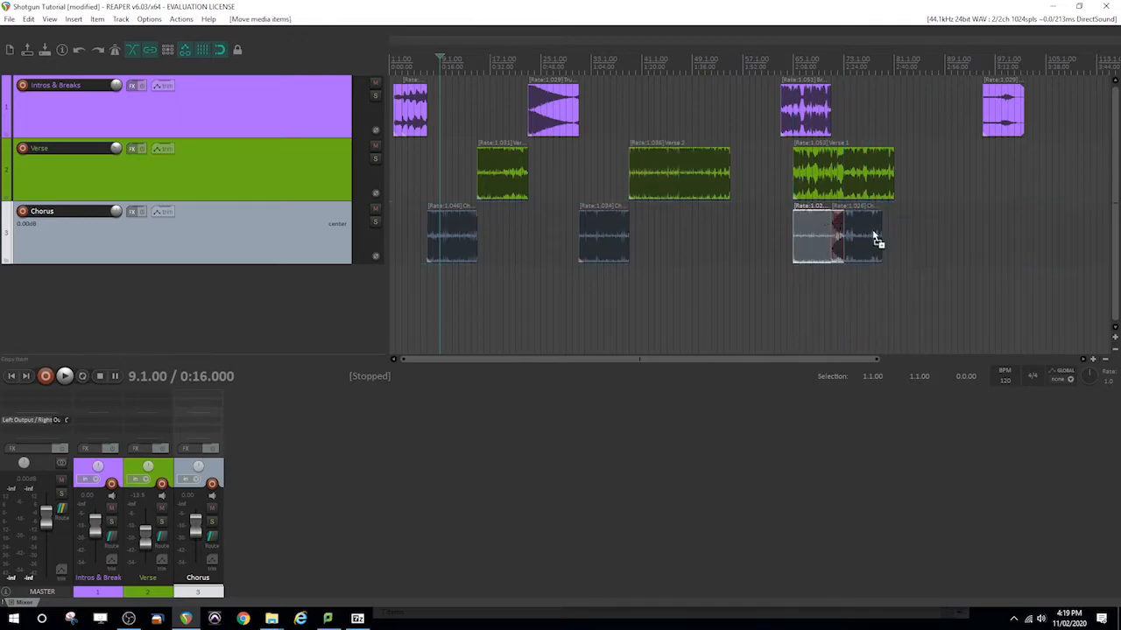
pyautogui.click(874, 230)
pyautogui.click(920, 231)
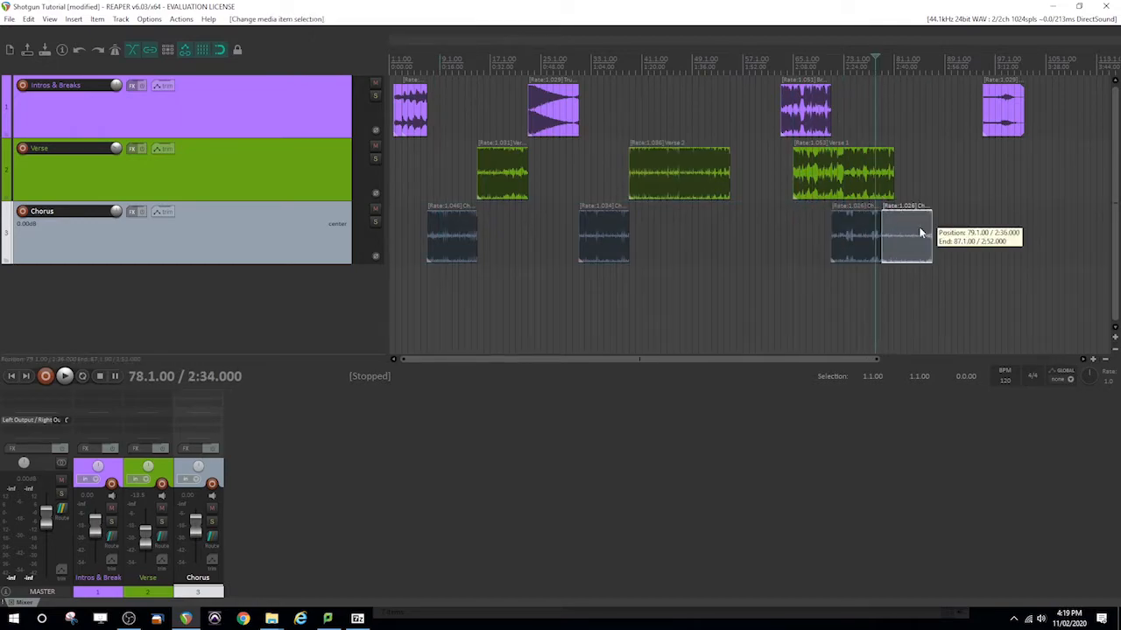
# Step: Move the third Chorus item into the gap between Verse 2 and the Break item
pyautogui.click(855, 219)
pyautogui.moveTo(868, 230); pyautogui.dragTo(776, 231)
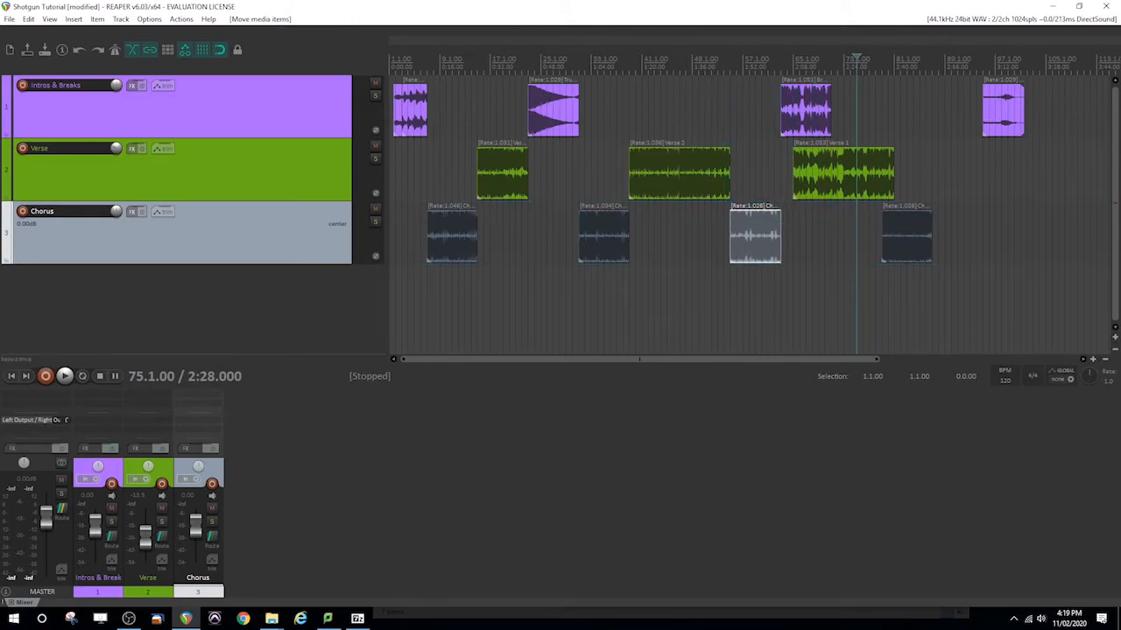
pyautogui.click(806, 114)
# Step: Place the last Chorus directly after the Break item and Verse 1 between that Chorus and the closing item
pyautogui.moveTo(818, 182); pyautogui.dragTo(957, 181)
pyautogui.moveTo(907, 238); pyautogui.dragTo(858, 244)
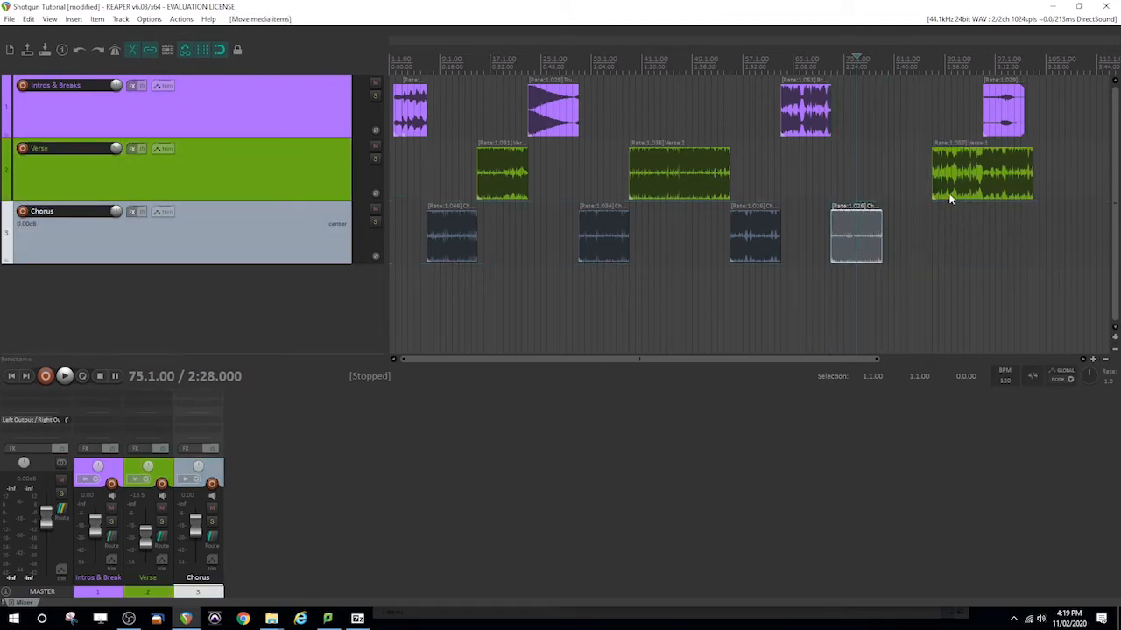
pyautogui.moveTo(962, 161); pyautogui.dragTo(911, 169)
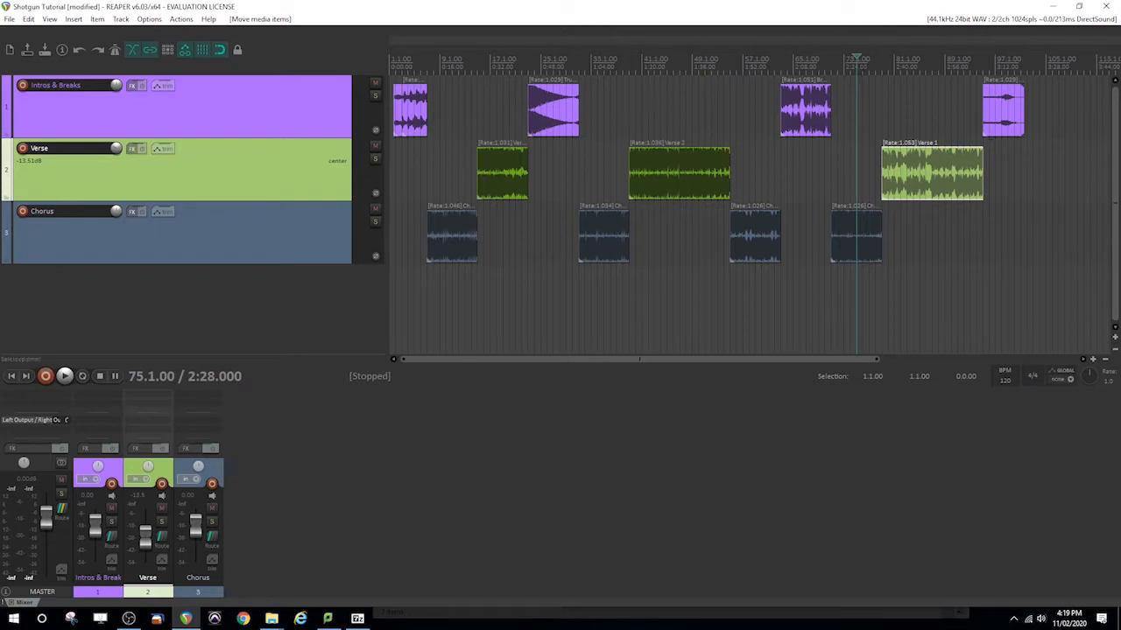
# Step: Play back the transition from the Intro into the first Chorus at bar 7
pyautogui.click(415, 61)
pyautogui.click(1092, 360)
pyautogui.click(1092, 360)
pyautogui.click(1093, 360)
pyautogui.click(1093, 360)
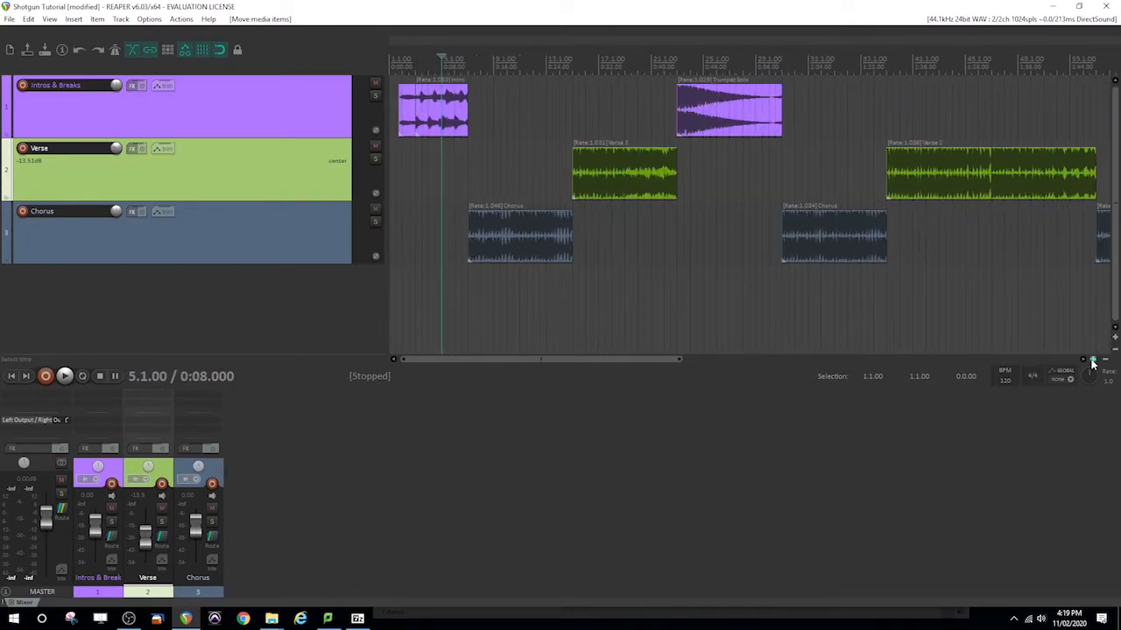
pyautogui.click(1092, 360)
pyautogui.click(1092, 360)
pyautogui.press('space')
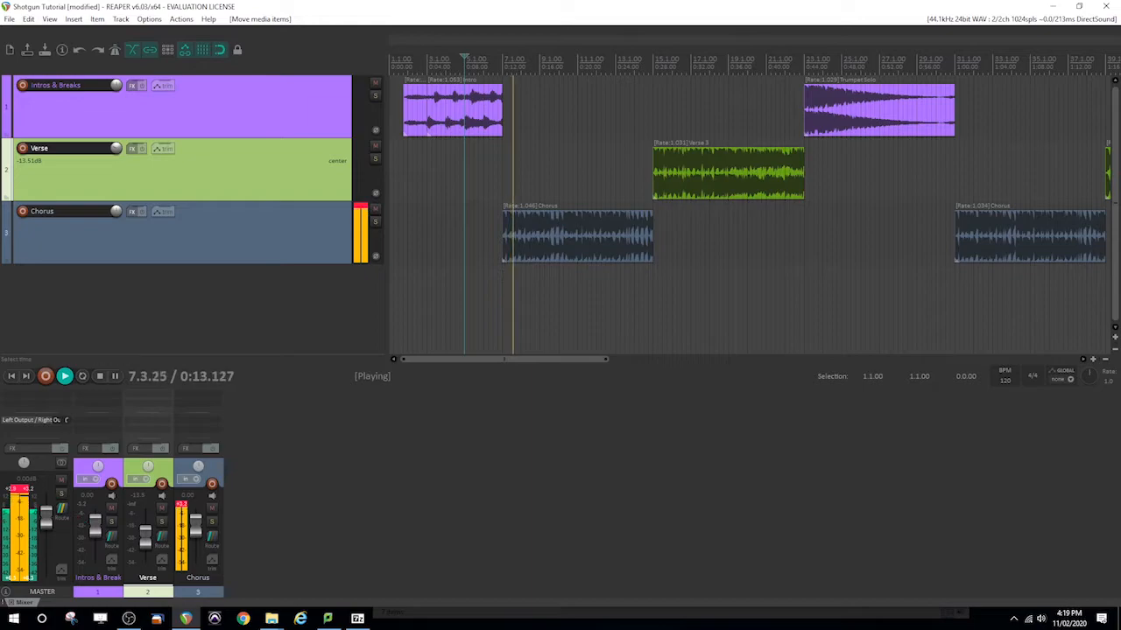
pyautogui.press('space')
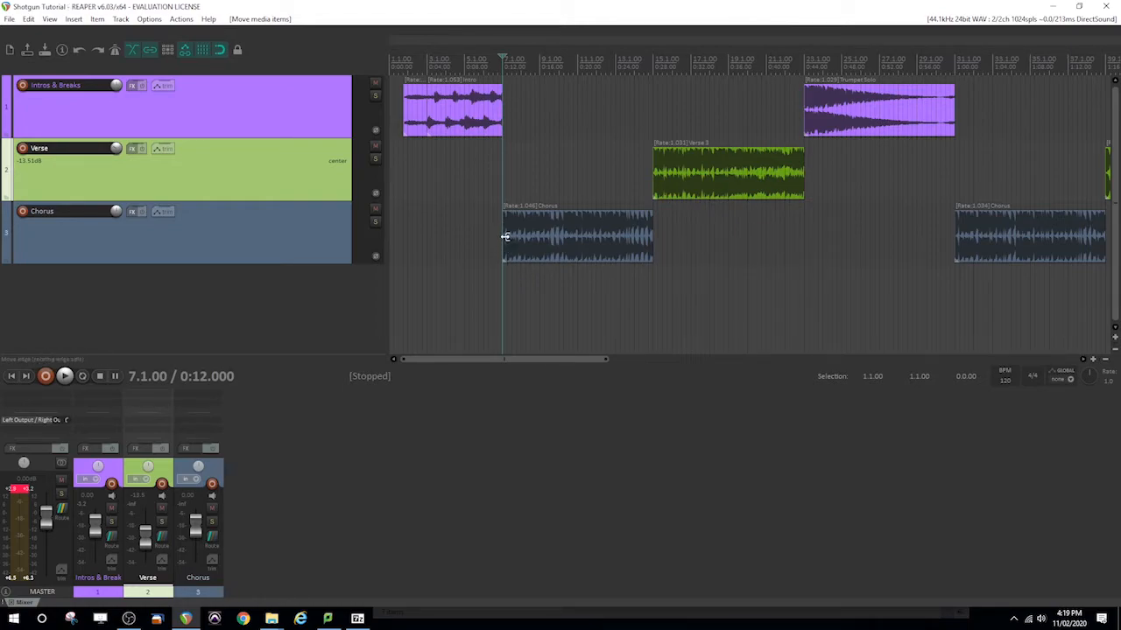
# Step: Extend the first Chorus's start back to about bar 6 beat 2 with a short fade-in and audition the overlap with the Intro
pyautogui.click(1093, 359)
pyautogui.click(1093, 359)
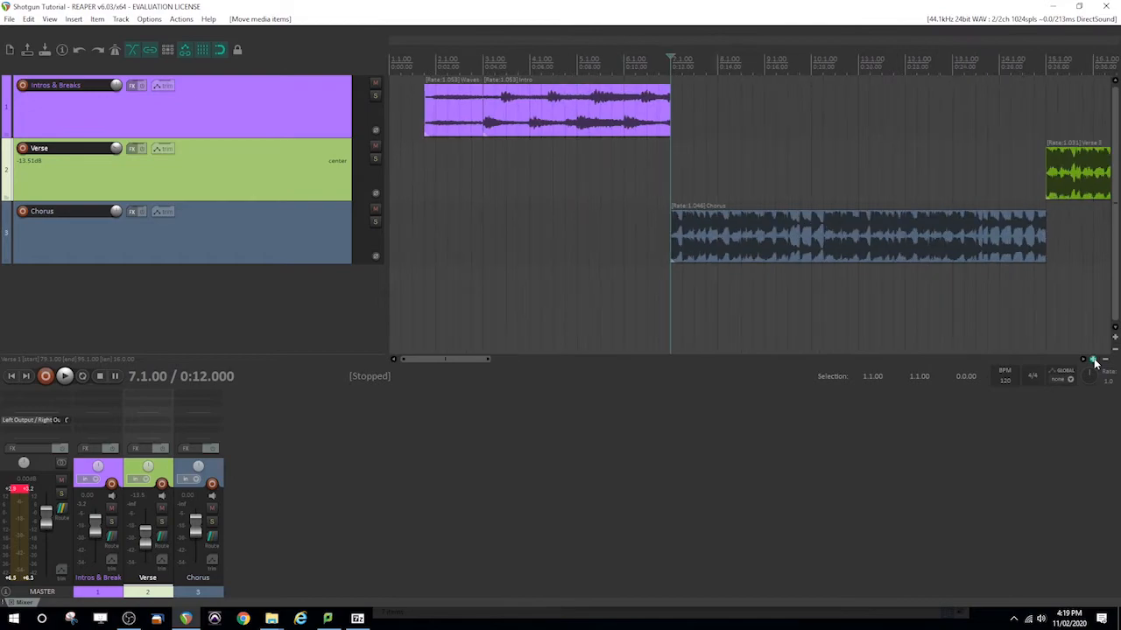
pyautogui.click(1092, 358)
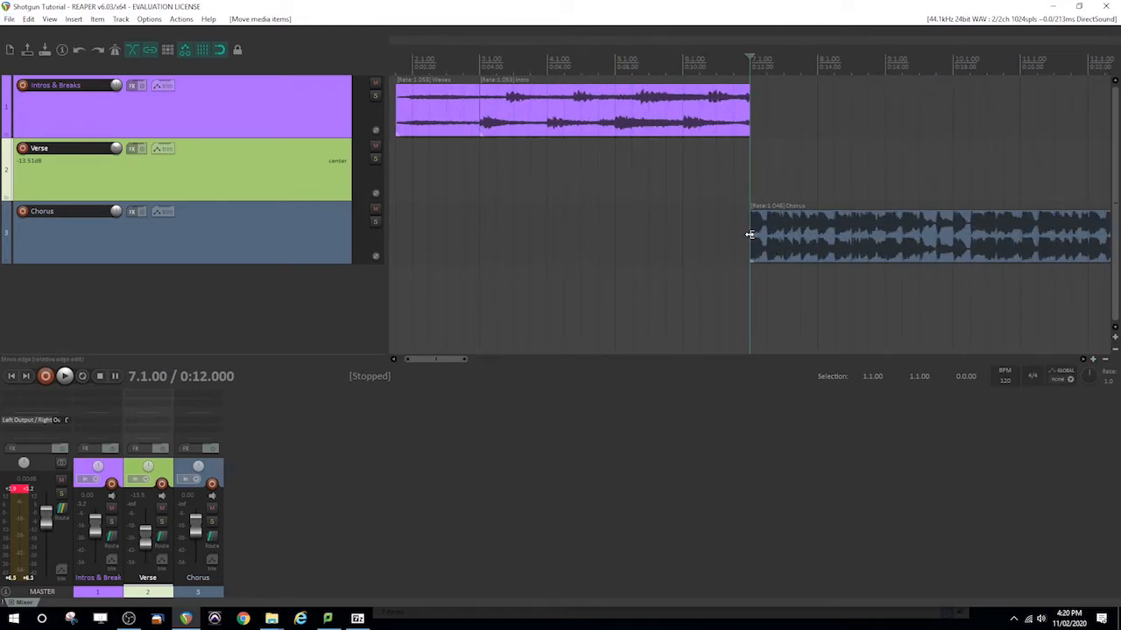
pyautogui.moveTo(750, 235); pyautogui.dragTo(705, 210)
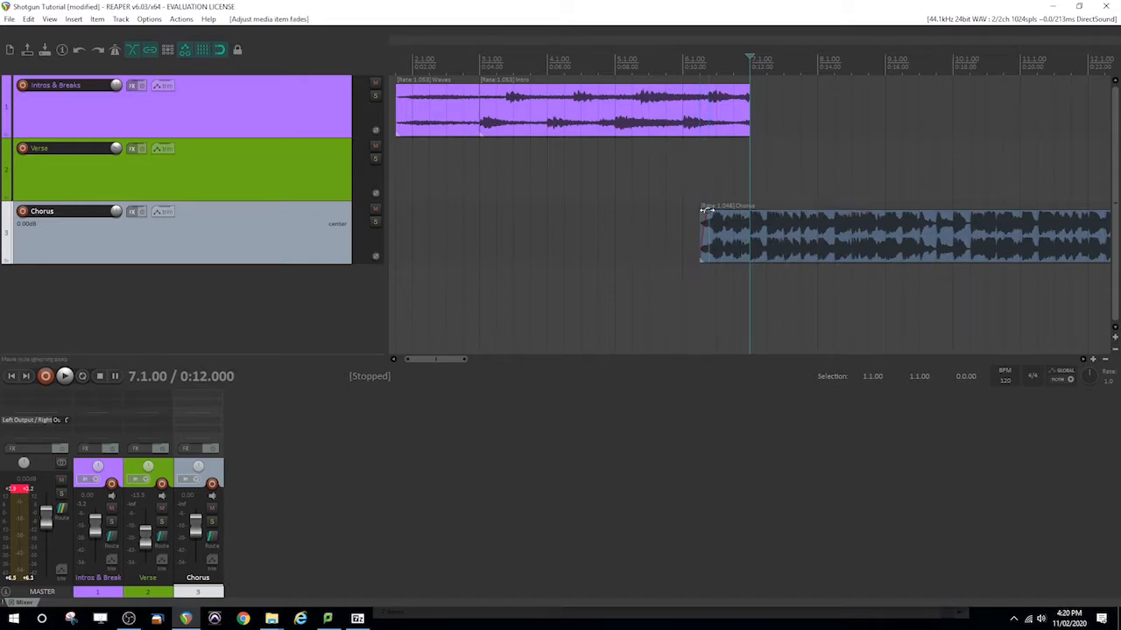
pyautogui.click(649, 64)
pyautogui.press('space')
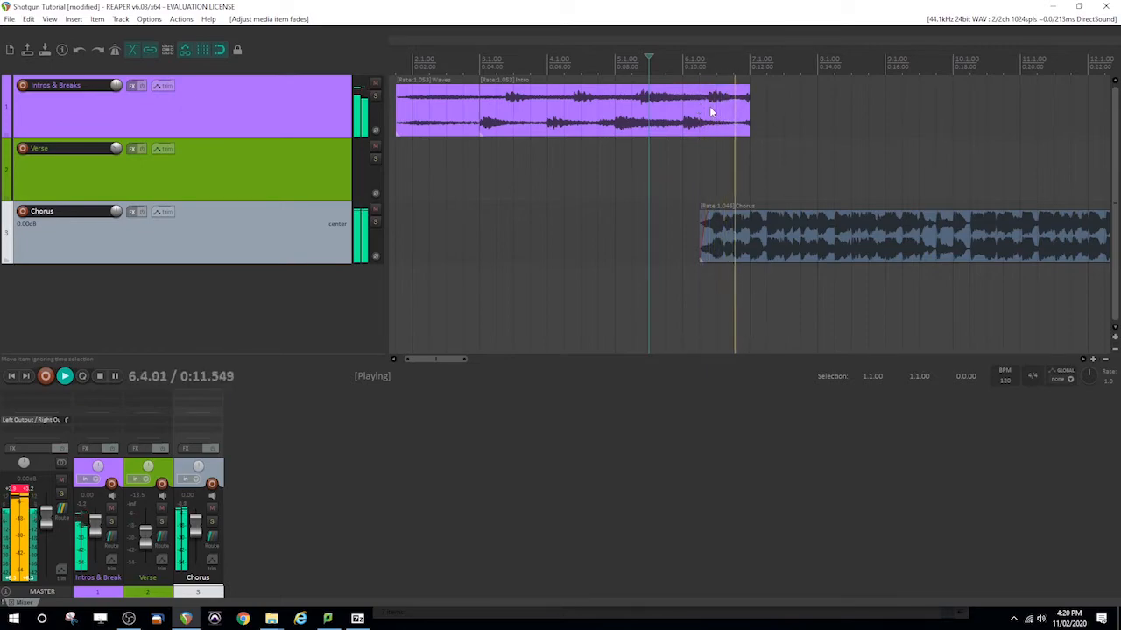
pyautogui.press('space')
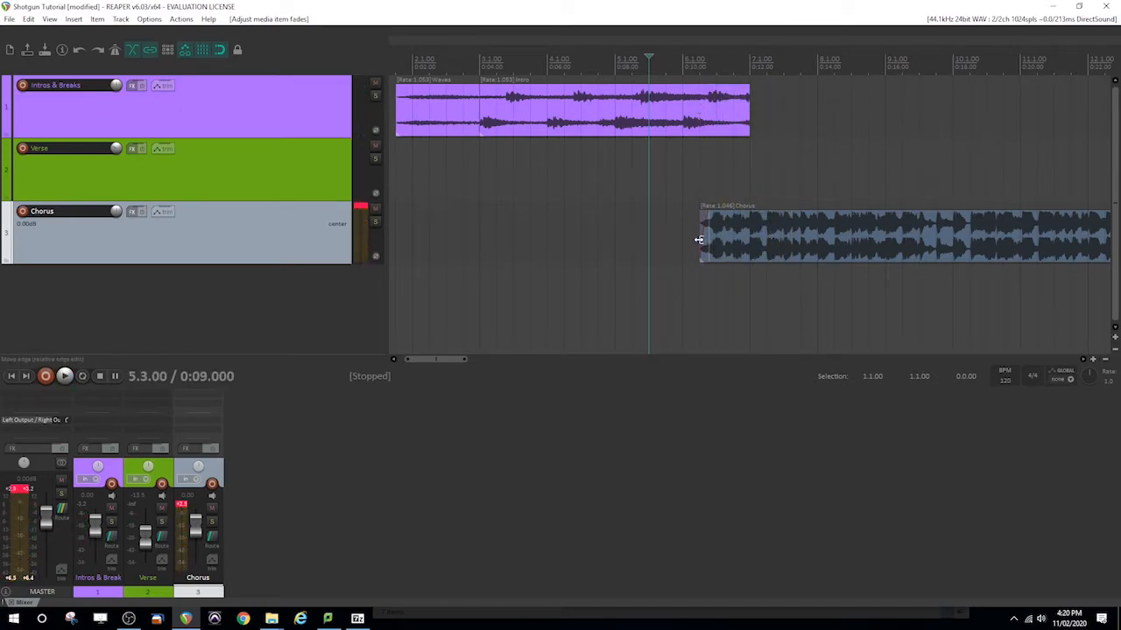
# Step: Play back the transition from the first Chorus into Verse 3 at bar 15
pyautogui.click(1105, 360)
pyautogui.click(1106, 360)
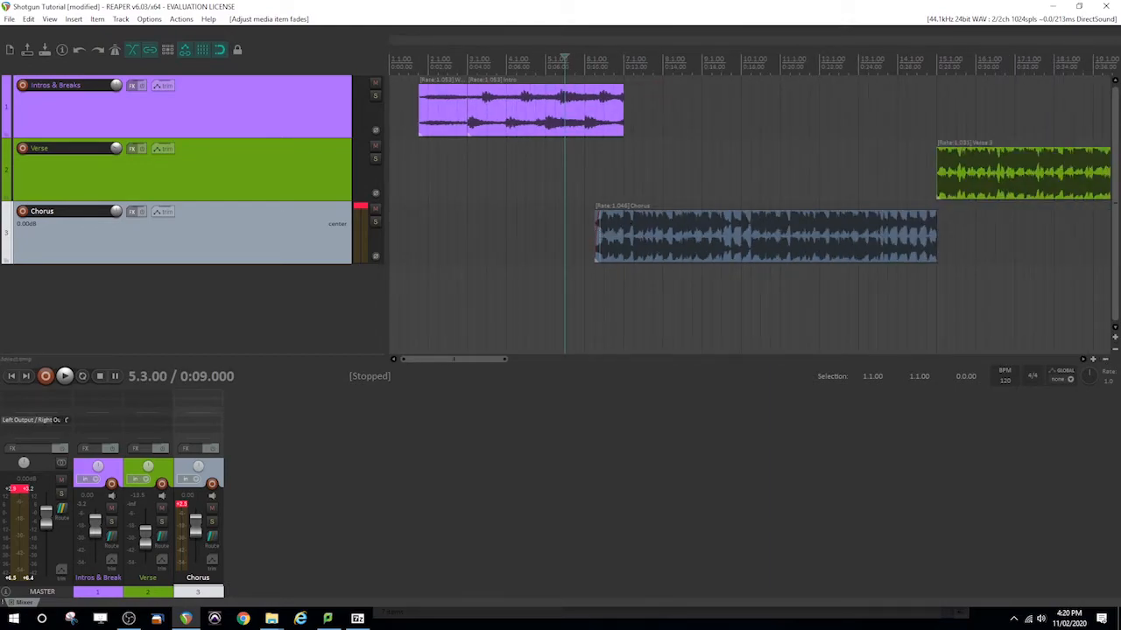
pyautogui.click(623, 63)
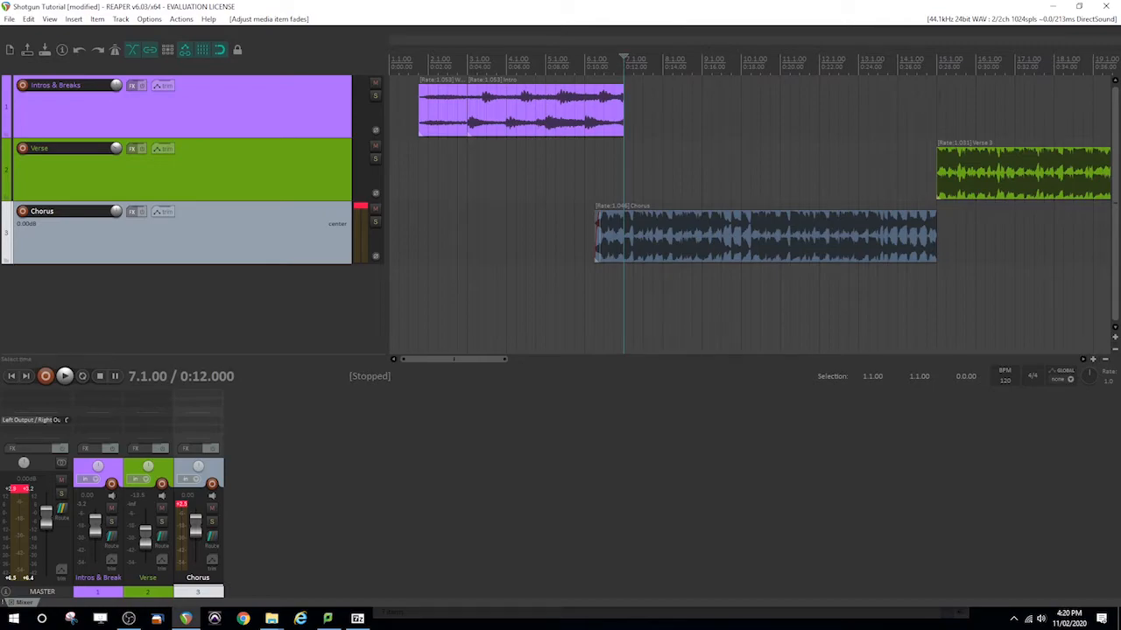
pyautogui.click(927, 63)
pyautogui.press('space')
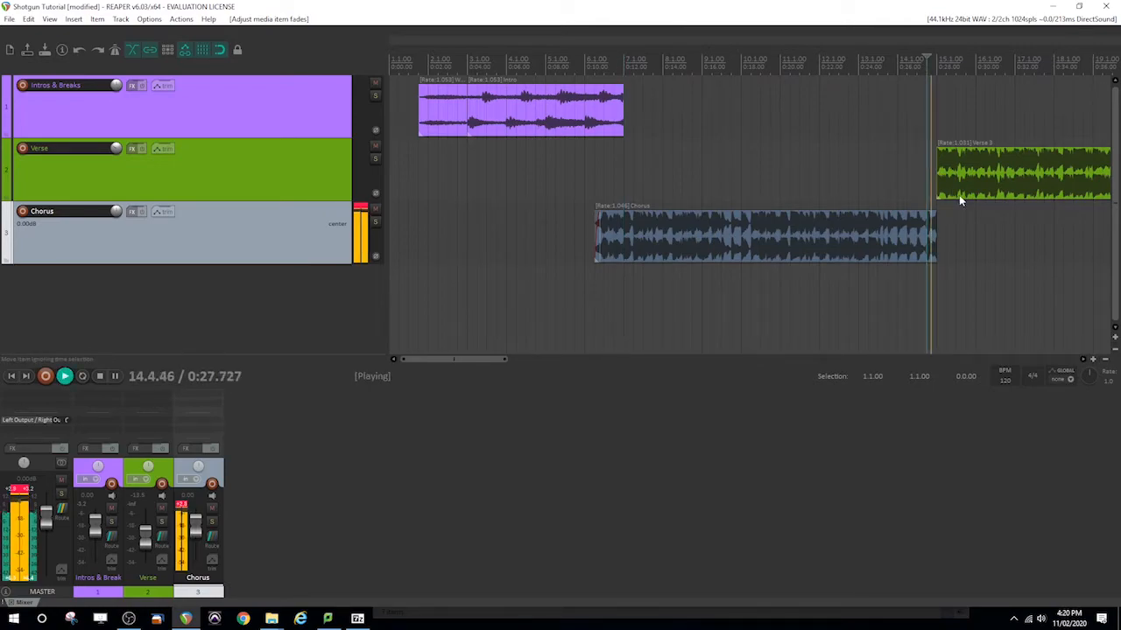
pyautogui.press('space')
pyautogui.click(945, 168)
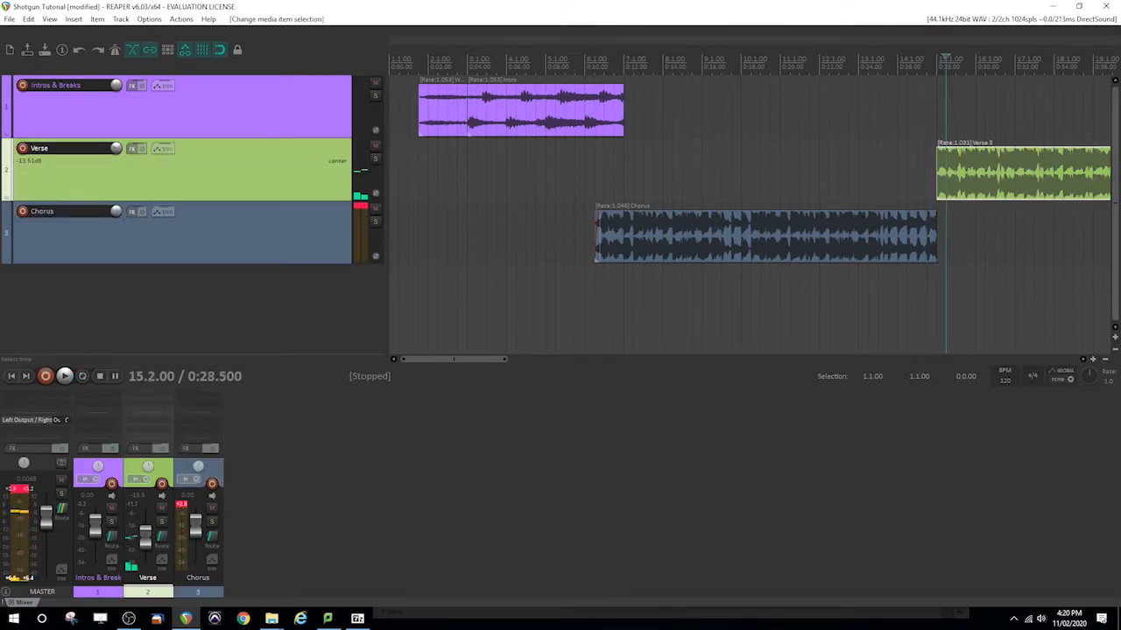
# Step: Reset the Verse track's volume to 0.00 dB and clear the Chorus track's clipping indicator
pyautogui.click(937, 61)
pyautogui.click(1093, 359)
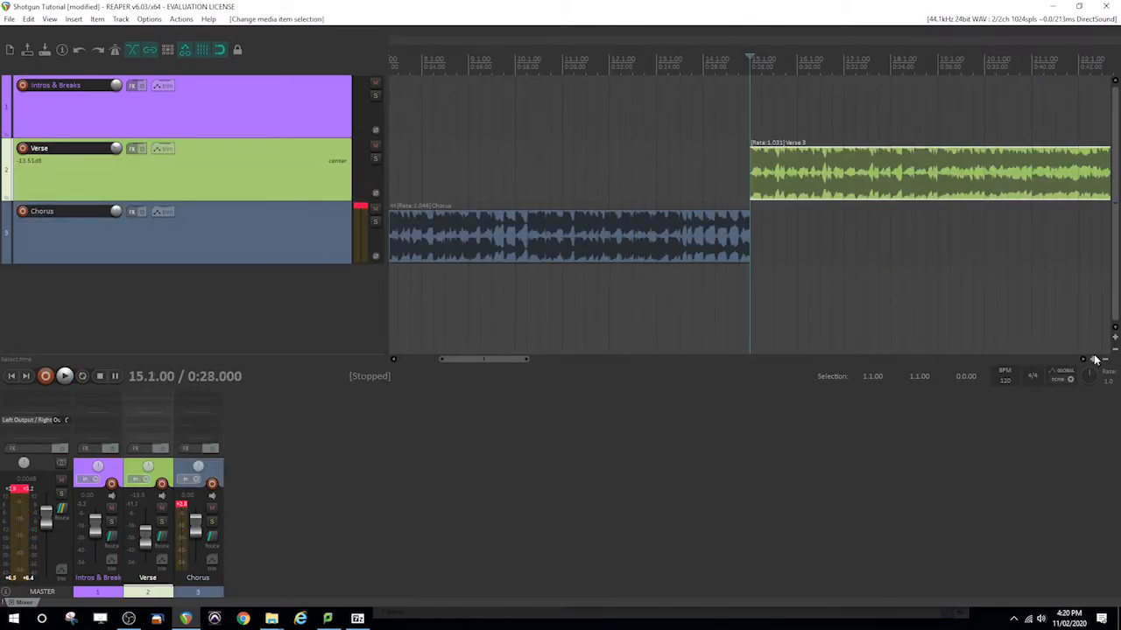
pyautogui.click(1094, 359)
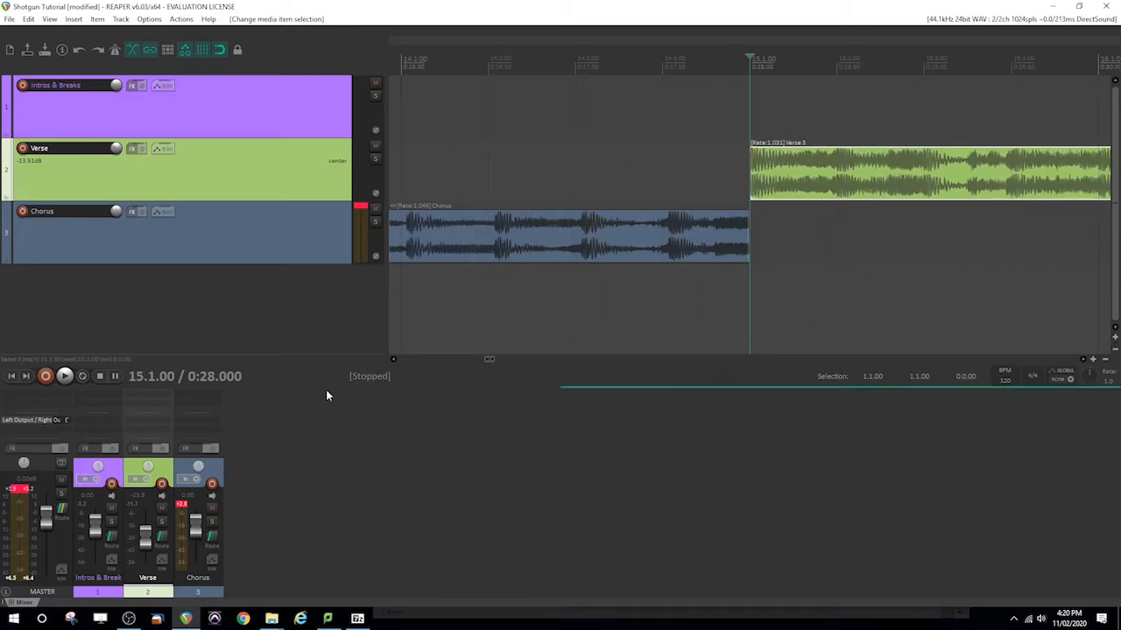
pyautogui.doubleClick(145, 536)
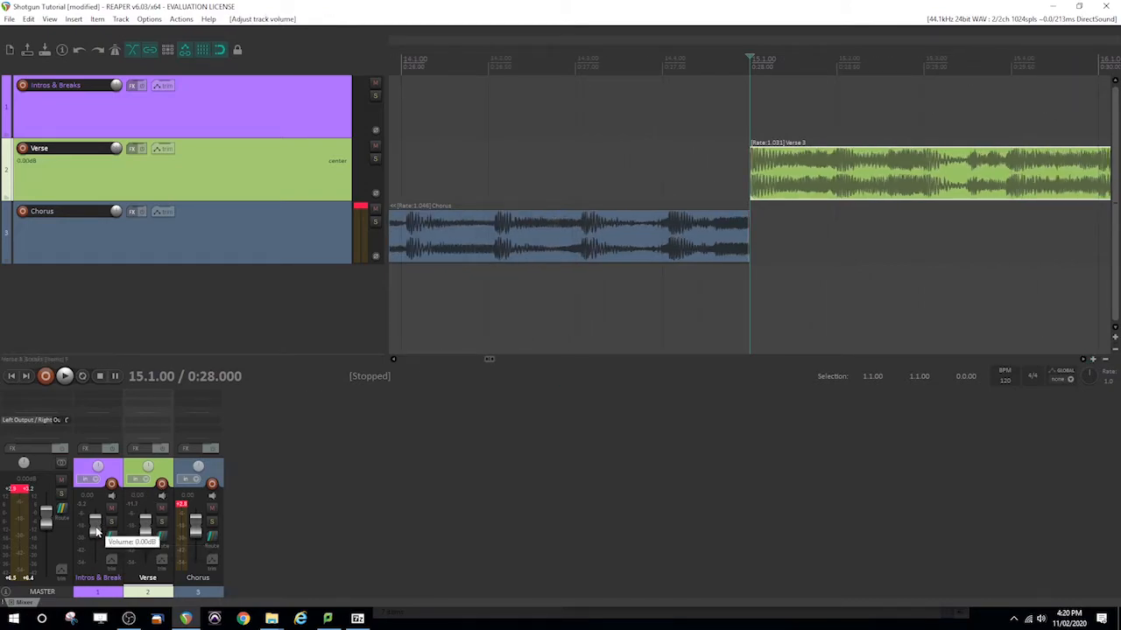
pyautogui.click(182, 505)
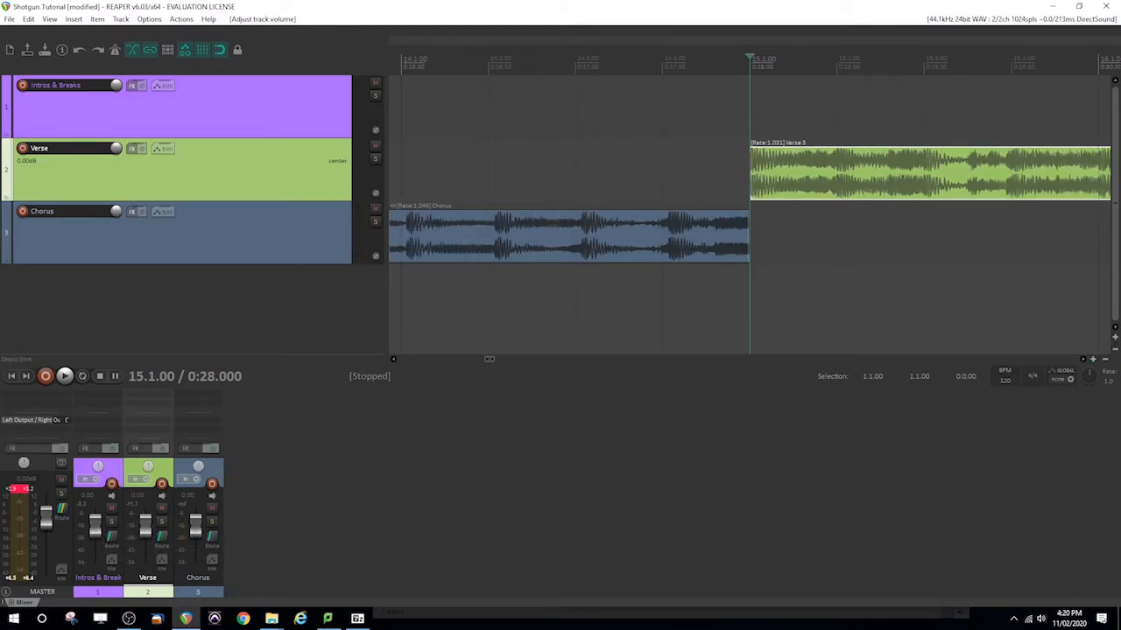
# Step: Turn snapping off and extend the start of Verse 3 slightly before bar 15 so it overlaps the end of the first Chorus
pyautogui.moveTo(751, 178); pyautogui.dragTo(723, 185)
pyautogui.scroll(10, 748, 174)
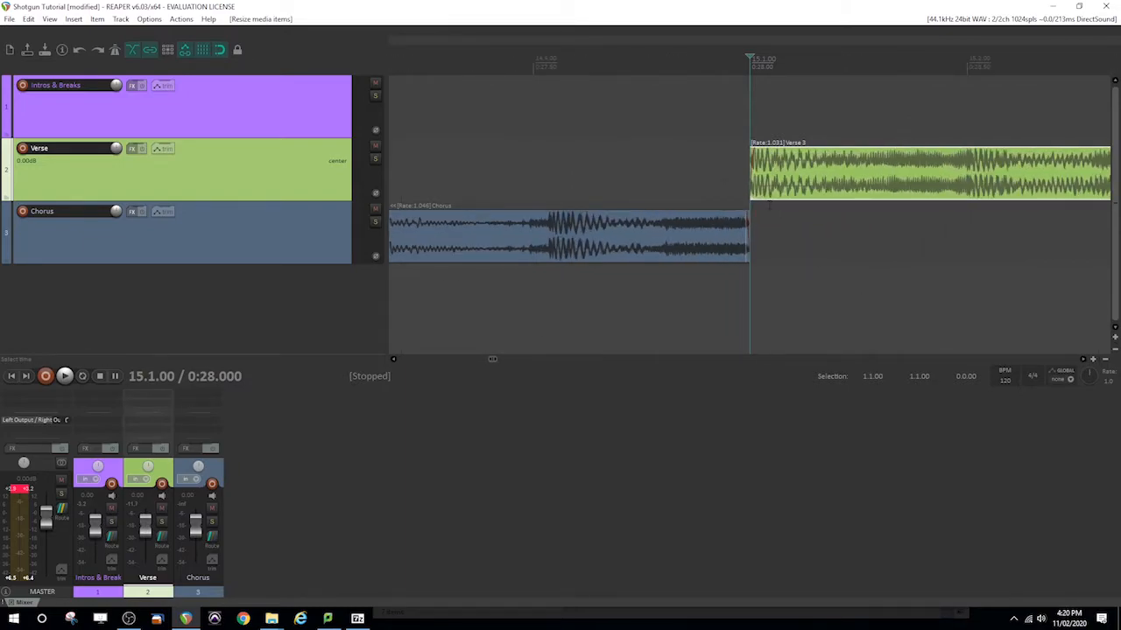
pyautogui.moveTo(749, 172); pyautogui.dragTo(659, 166)
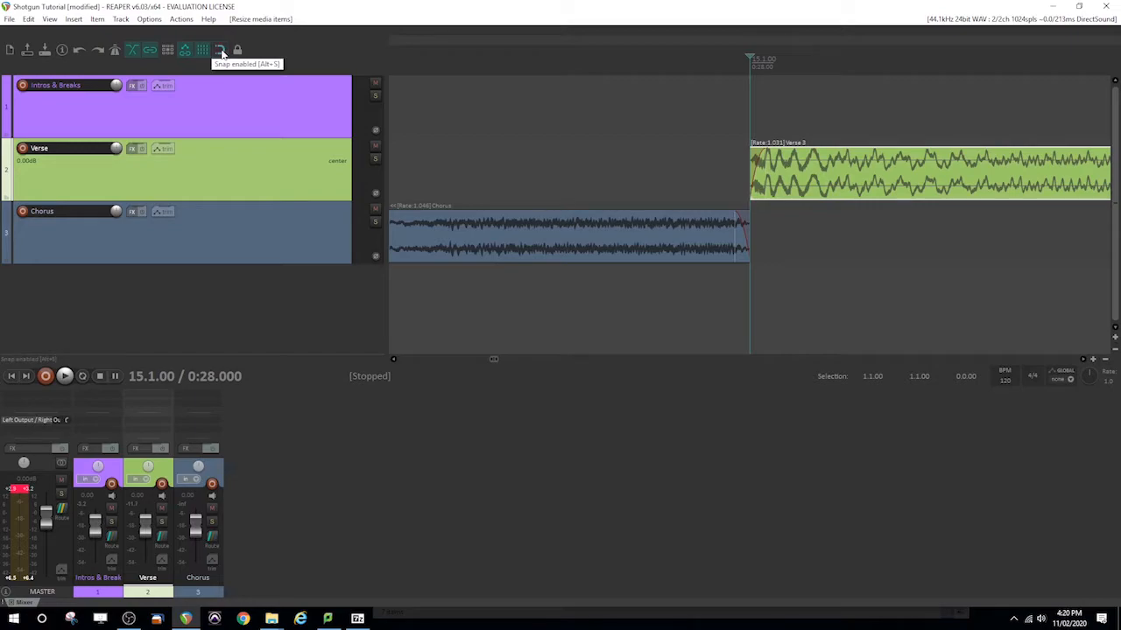
pyautogui.moveTo(749, 169); pyautogui.dragTo(610, 172)
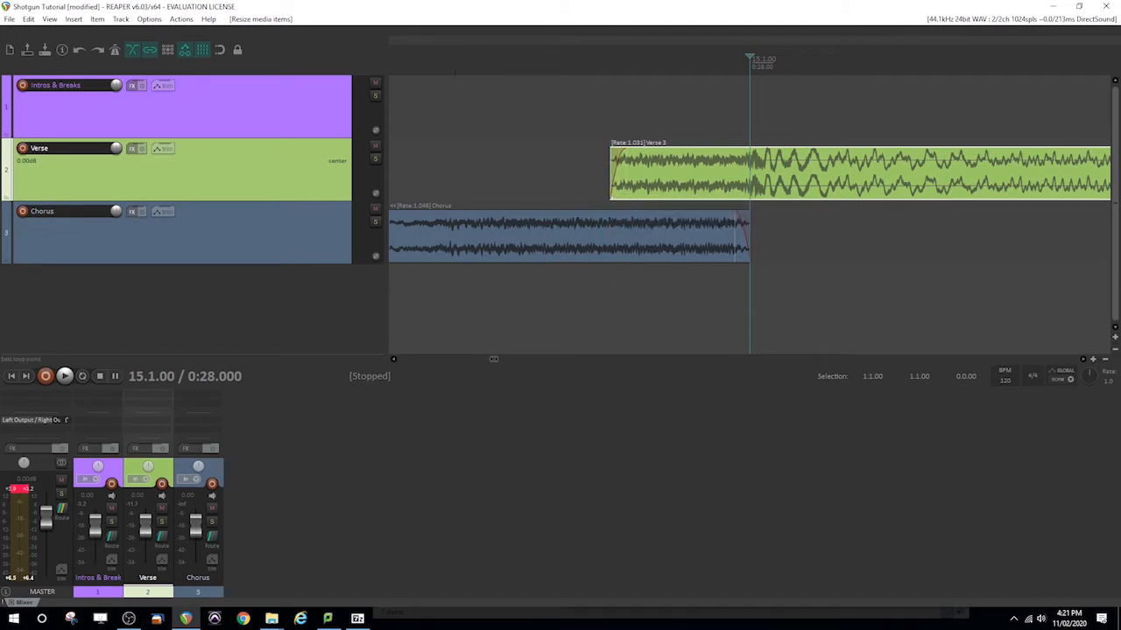
# Step: Play back the overlap between the end of the first Chorus and the start of Verse 3
pyautogui.press('space')
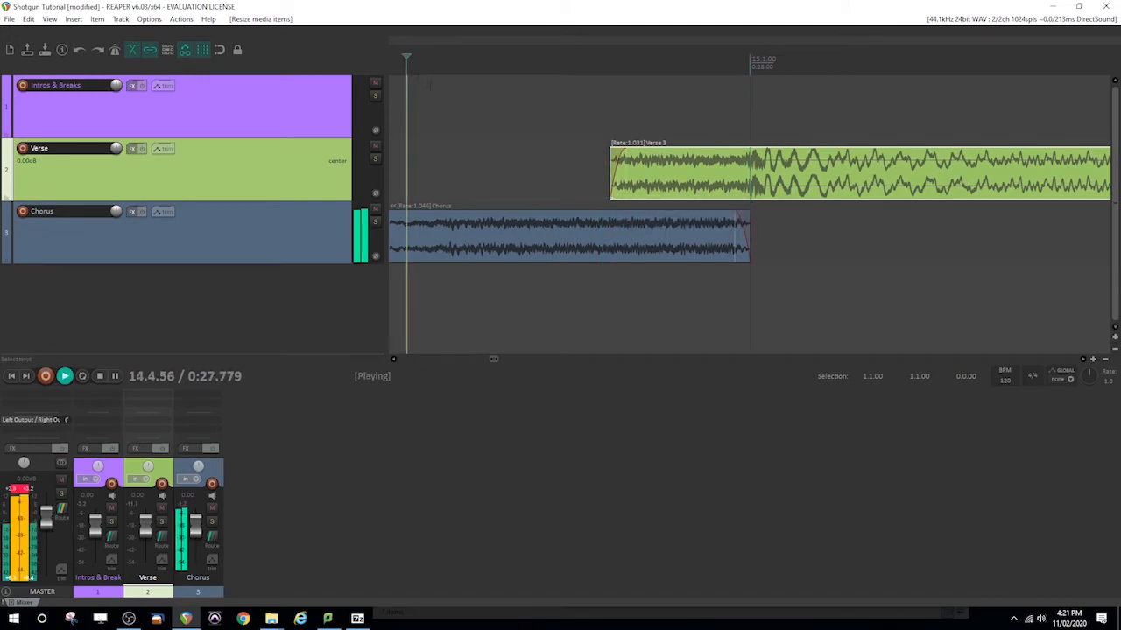
pyautogui.click(1105, 360)
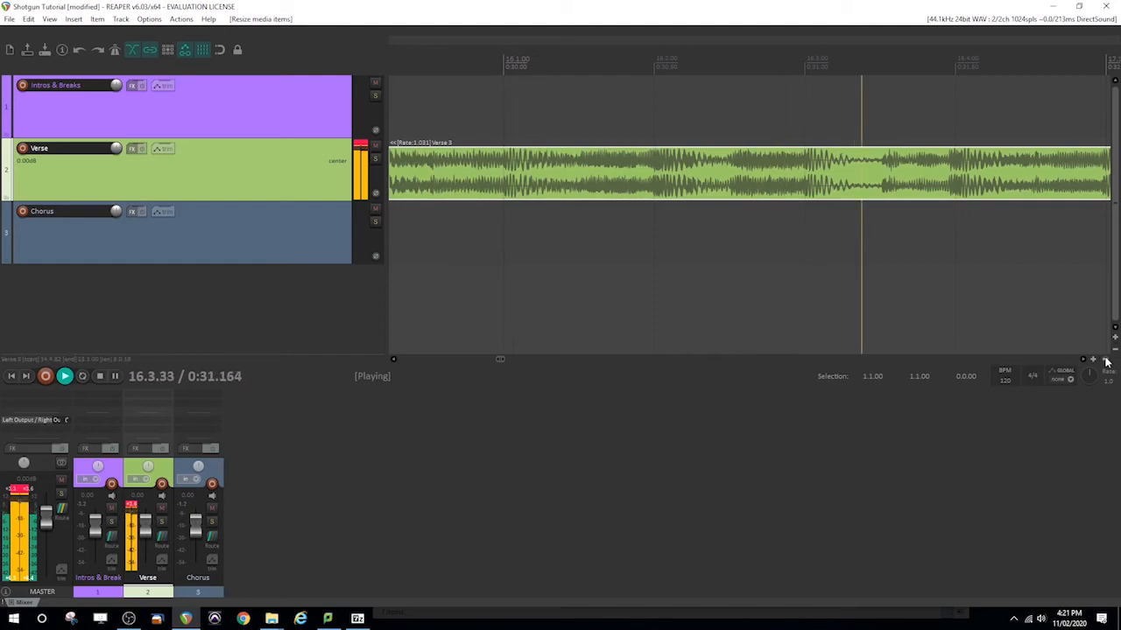
pyautogui.click(1105, 361)
pyautogui.click(1105, 361)
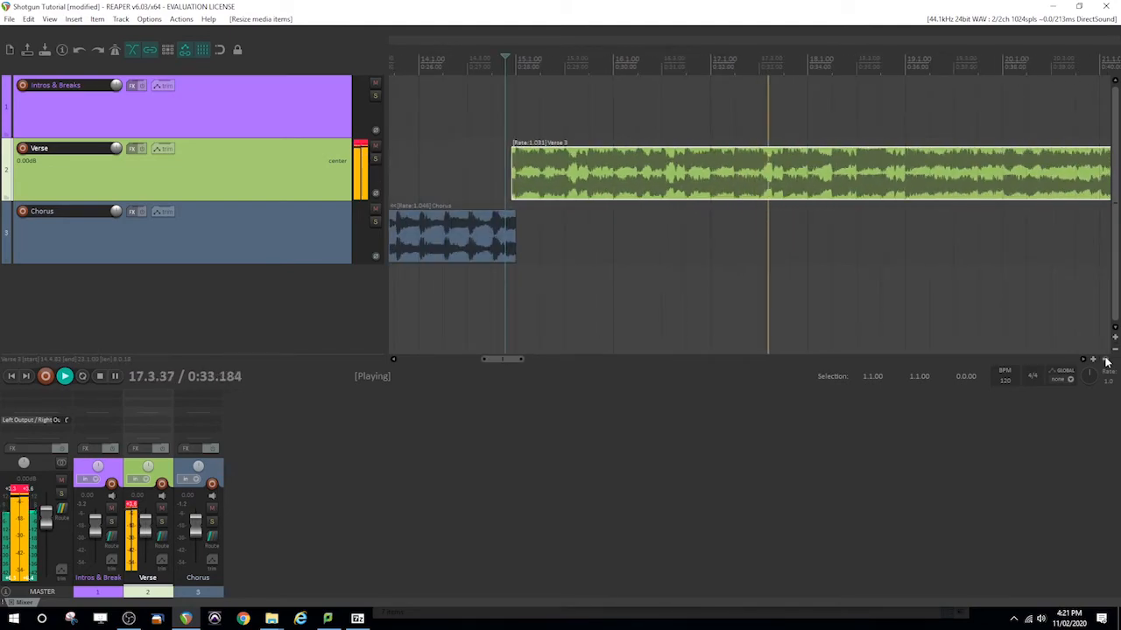
pyautogui.press('space')
pyautogui.click(431, 166)
pyautogui.press('space')
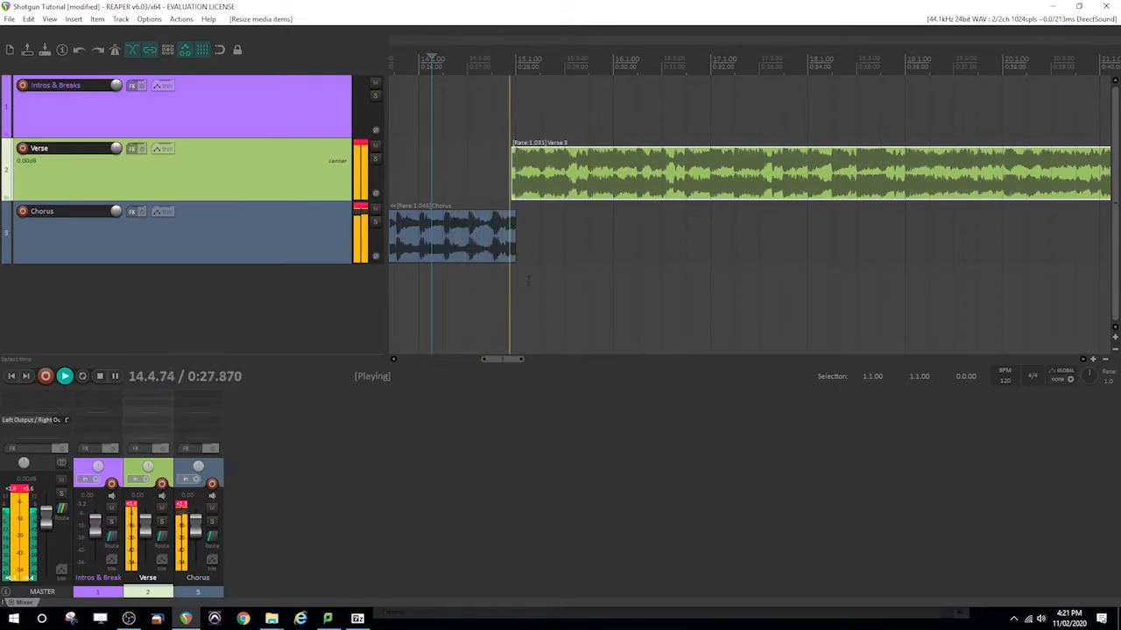
pyautogui.press('space')
# Step: Audition the join at bar 23 and extend the Trumpet Solo's start back to about 22.4.23 with a short fade-in
pyautogui.moveTo(506, 363); pyautogui.dragTo(547, 364)
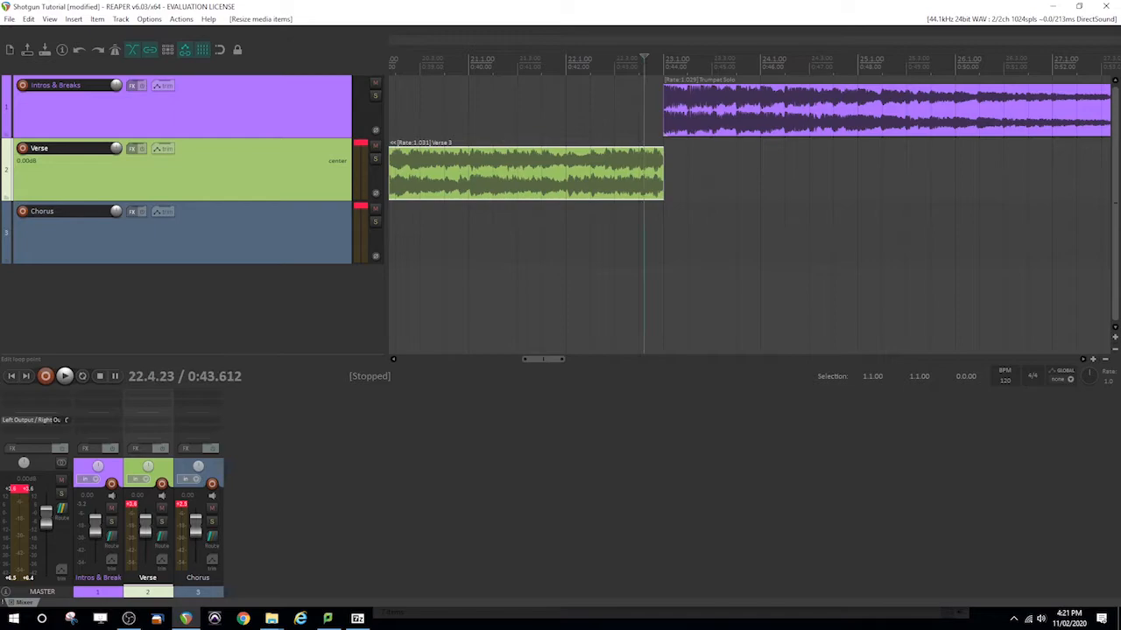
pyautogui.press('space')
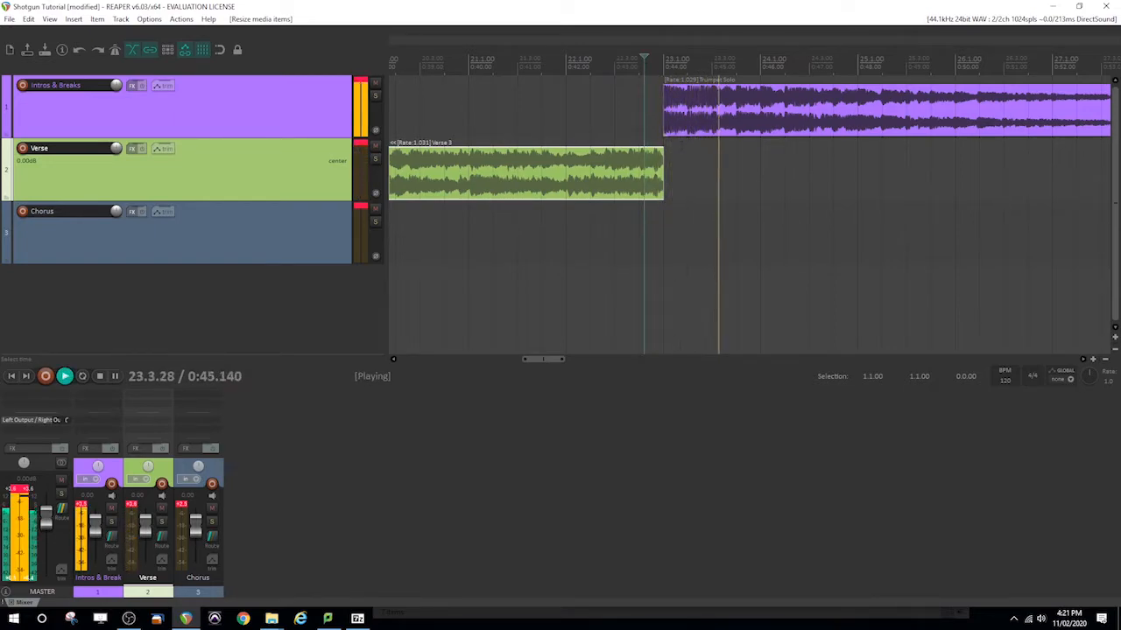
pyautogui.press('space')
pyautogui.moveTo(665, 109); pyautogui.dragTo(644, 102)
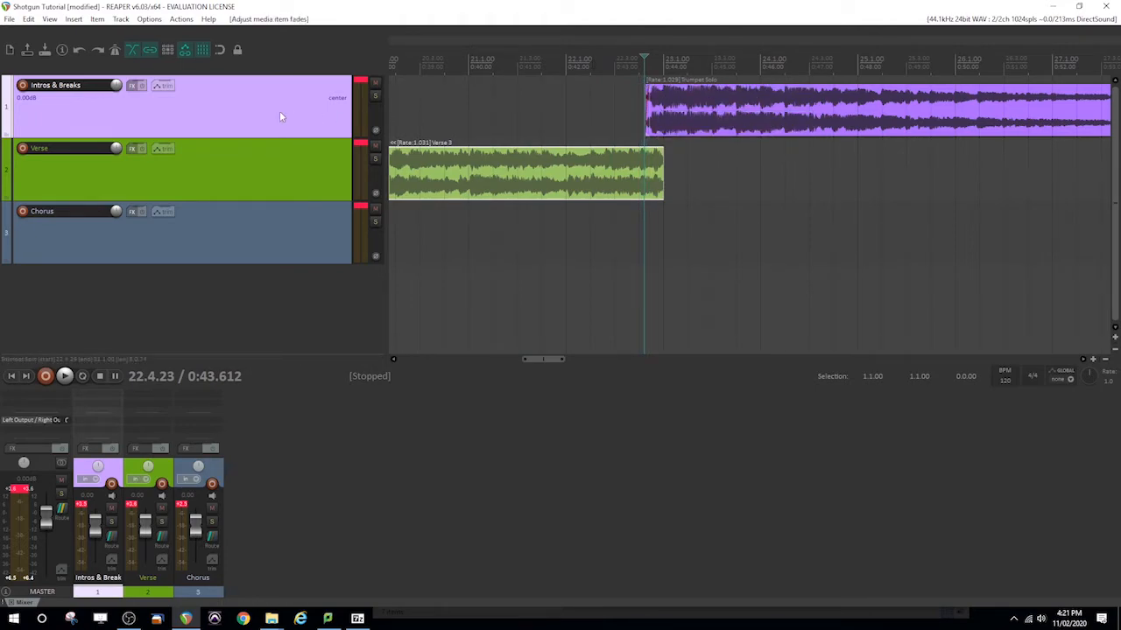
# Step: Solo the Intros & Breaks track, listen to the start of the Trumpet Solo, and turn solo off again
pyautogui.click(375, 95)
pyautogui.press('space')
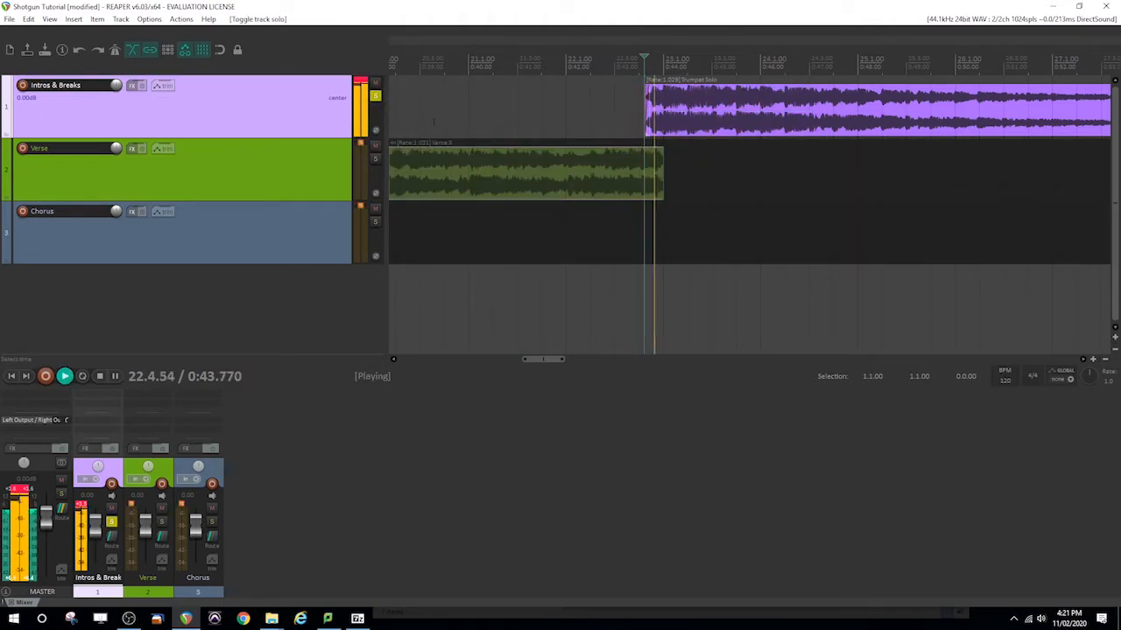
pyautogui.press('space')
pyautogui.click(376, 95)
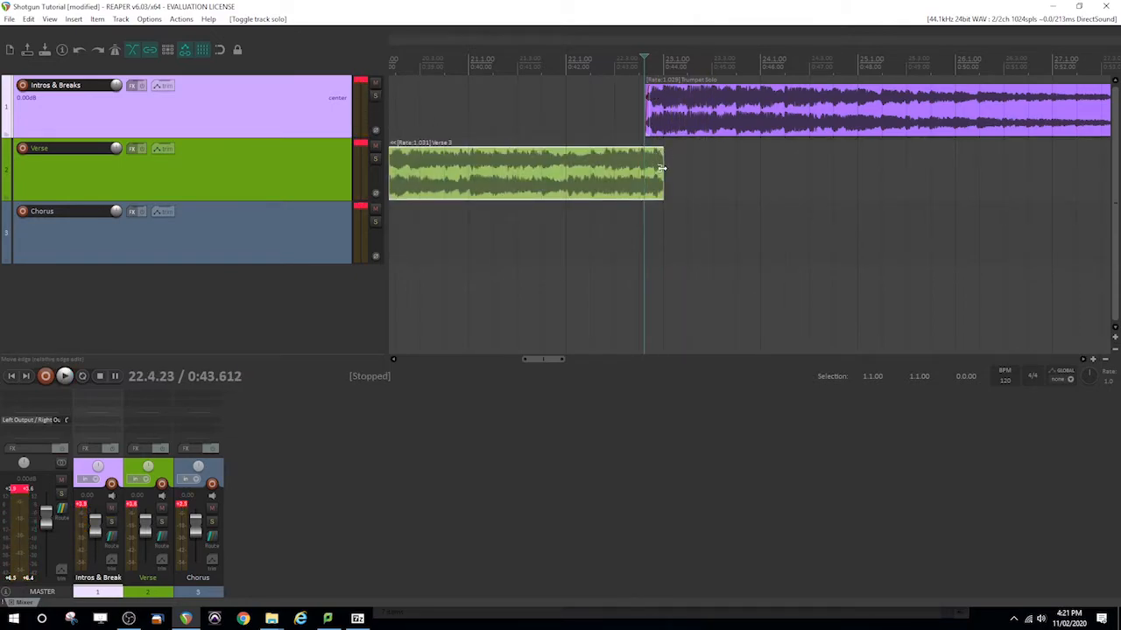
# Step: Trim the end of Verse 3 to just after the Trumpet Solo's start, add a short fade-out, and audition the overlap from bar 21
pyautogui.moveTo(661, 174); pyautogui.dragTo(647, 152)
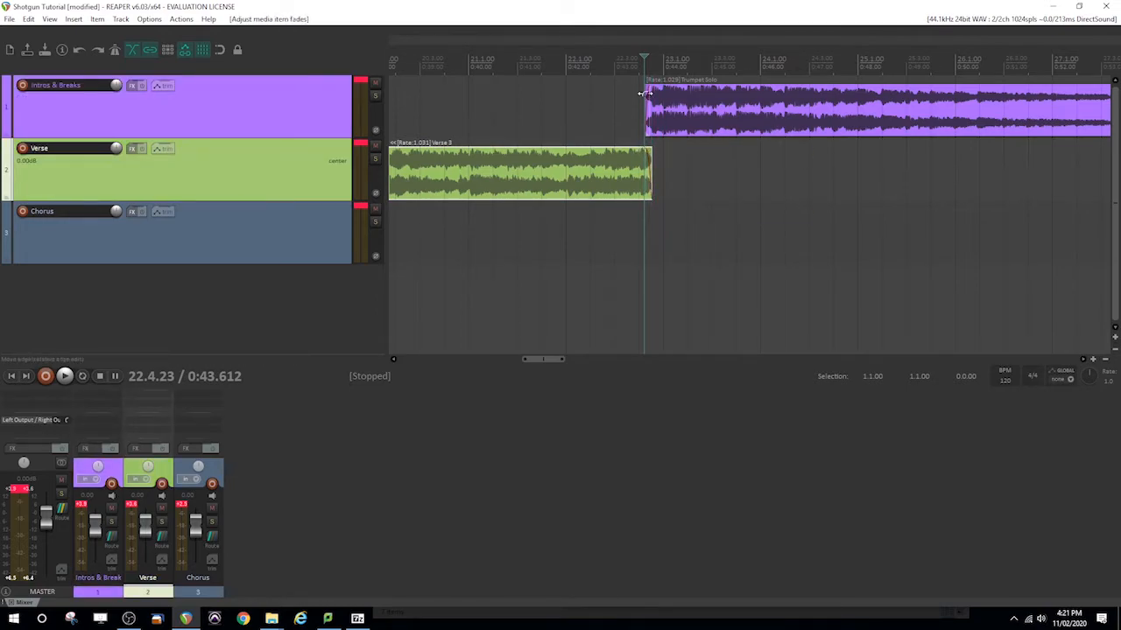
pyautogui.click(468, 63)
pyautogui.press('space')
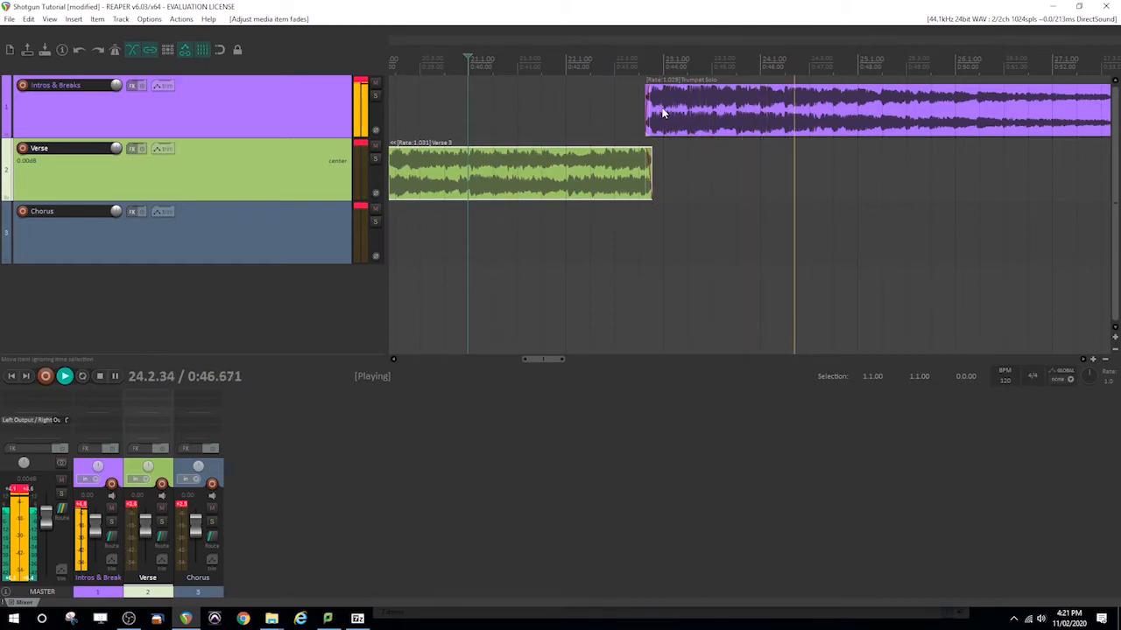
pyautogui.press('space')
# Step: Play back the transition from the Trumpet Solo into the second Chorus and examine the join at bar 31
pyautogui.click(1104, 360)
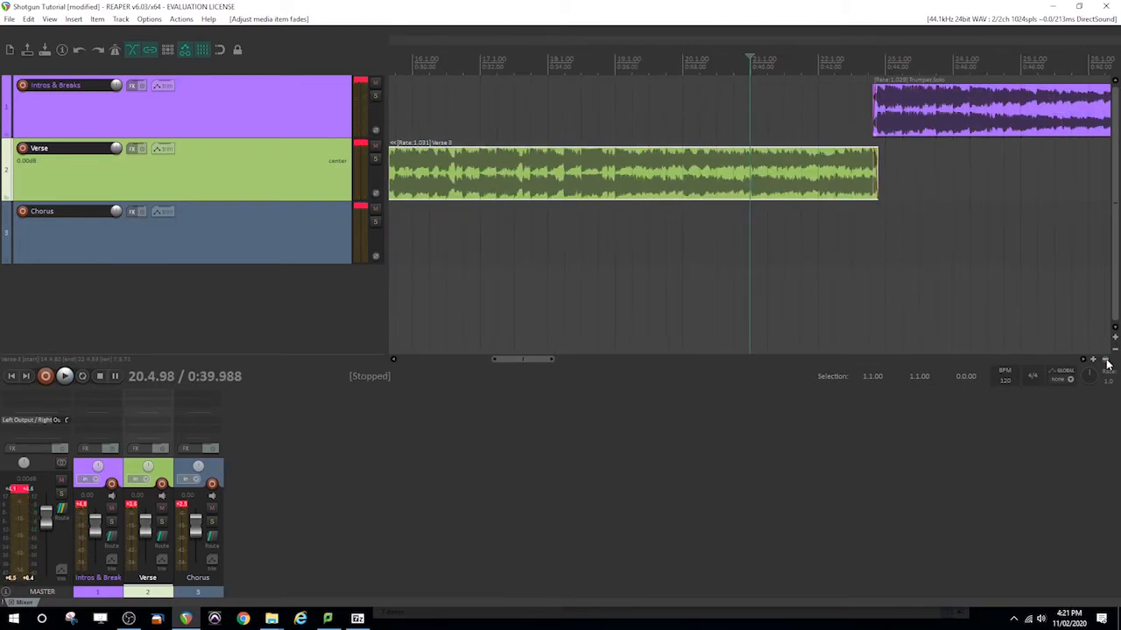
pyautogui.click(1105, 360)
pyautogui.click(1104, 360)
pyautogui.click(1105, 359)
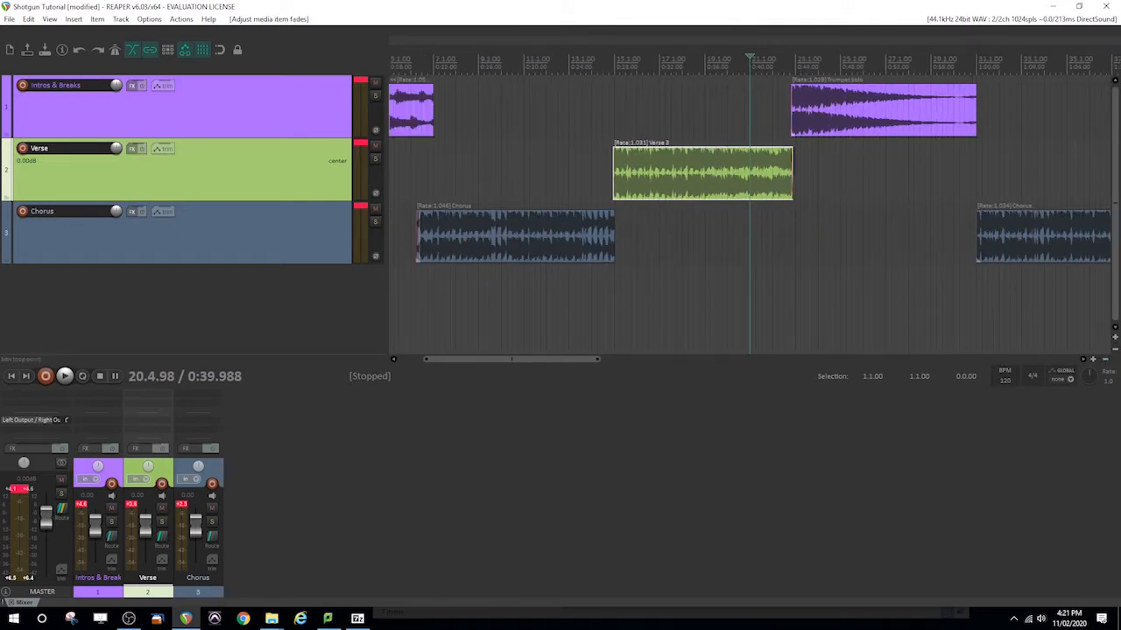
pyautogui.click(957, 64)
pyautogui.press('space')
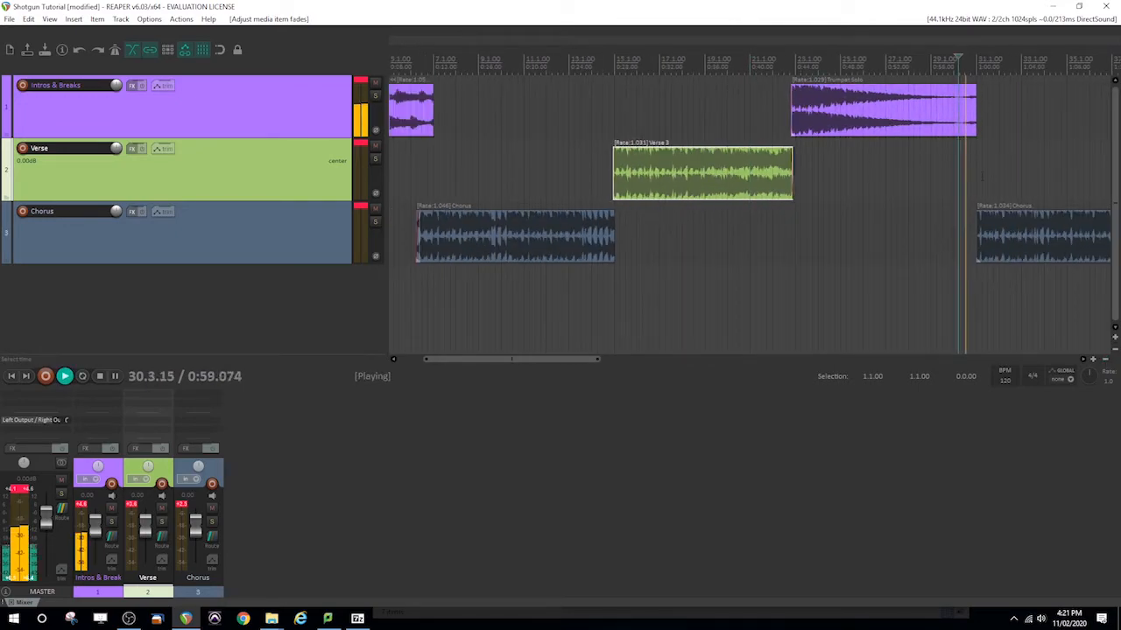
pyautogui.press('space')
pyautogui.click(1093, 360)
pyautogui.click(1093, 360)
pyautogui.click(1093, 360)
pyautogui.click(1093, 360)
pyautogui.click(1092, 359)
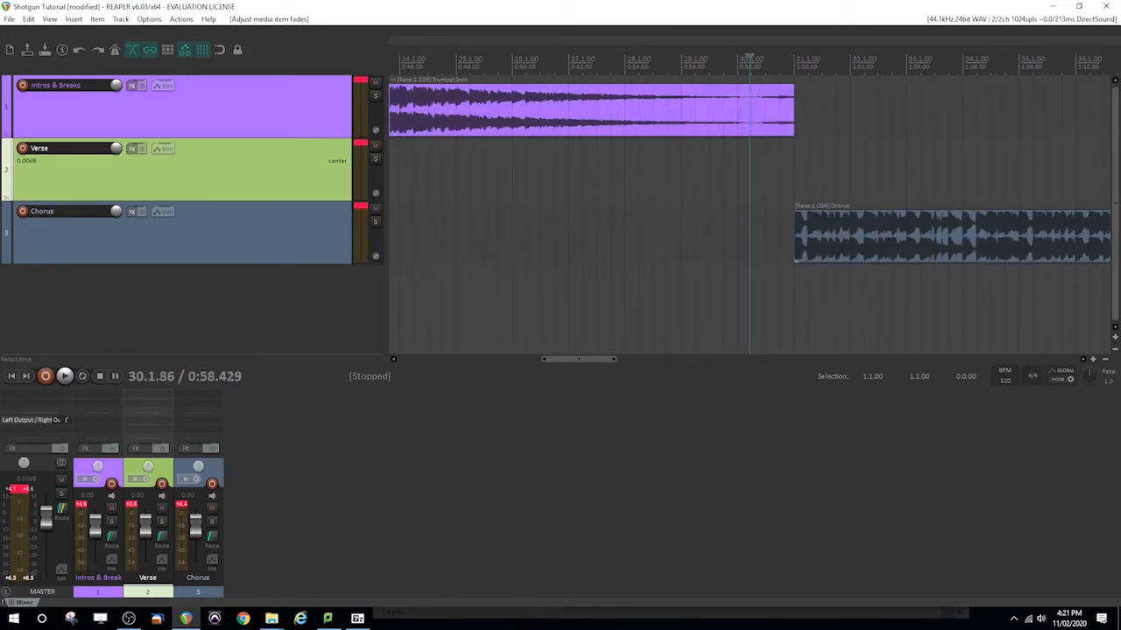
pyautogui.click(1104, 359)
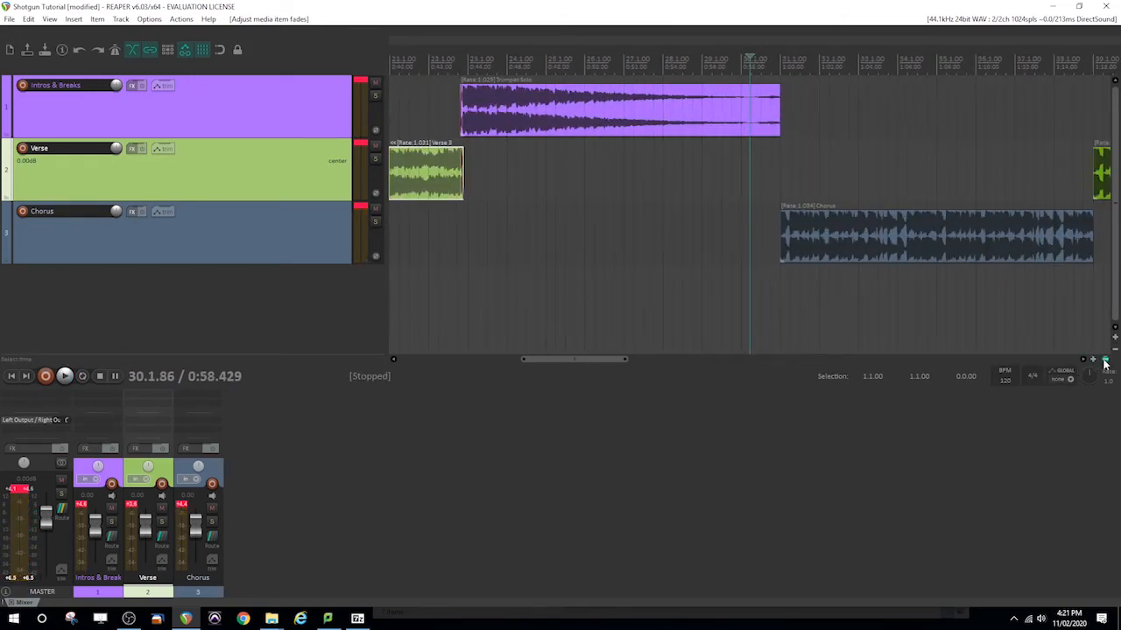
# Step: Find the Outro at the end of the Intros & Breaks track and cut it from the arrangement
pyautogui.click(1104, 360)
pyautogui.click(1104, 360)
pyautogui.click(1104, 360)
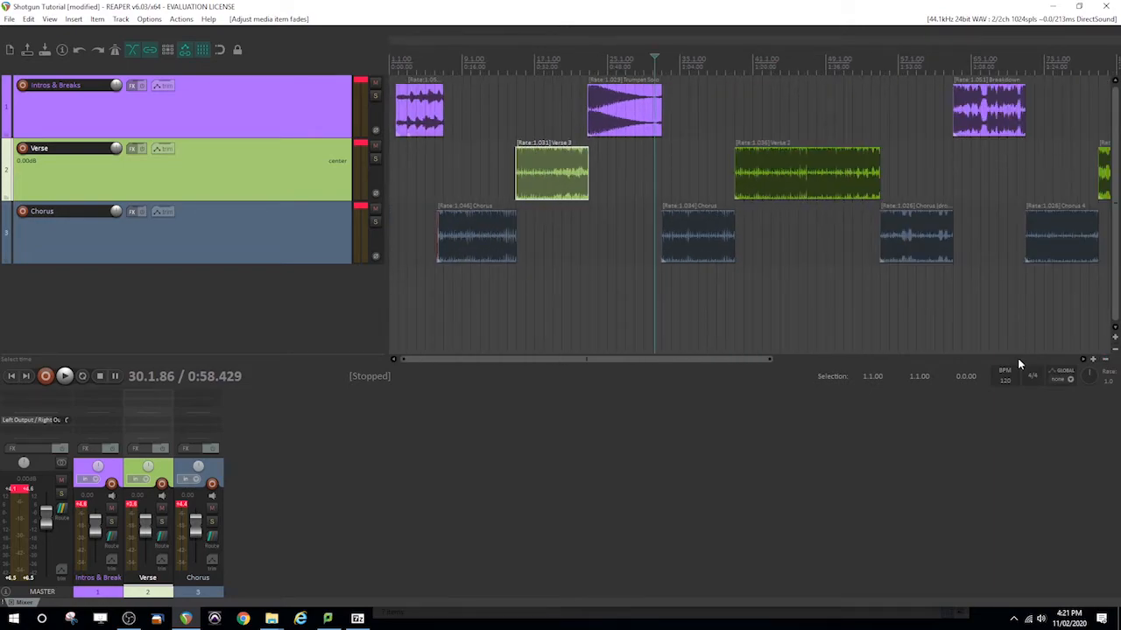
pyautogui.moveTo(743, 358); pyautogui.dragTo(913, 358)
pyautogui.moveTo(936, 107); pyautogui.dragTo(652, 125)
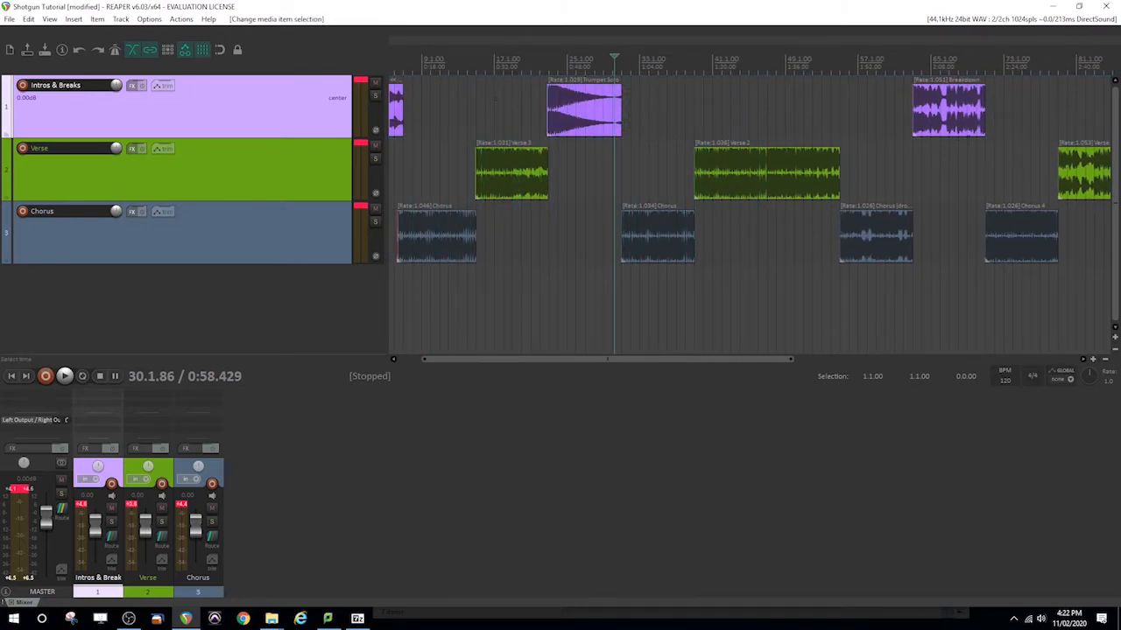
pyautogui.moveTo(773, 359); pyautogui.dragTo(907, 359)
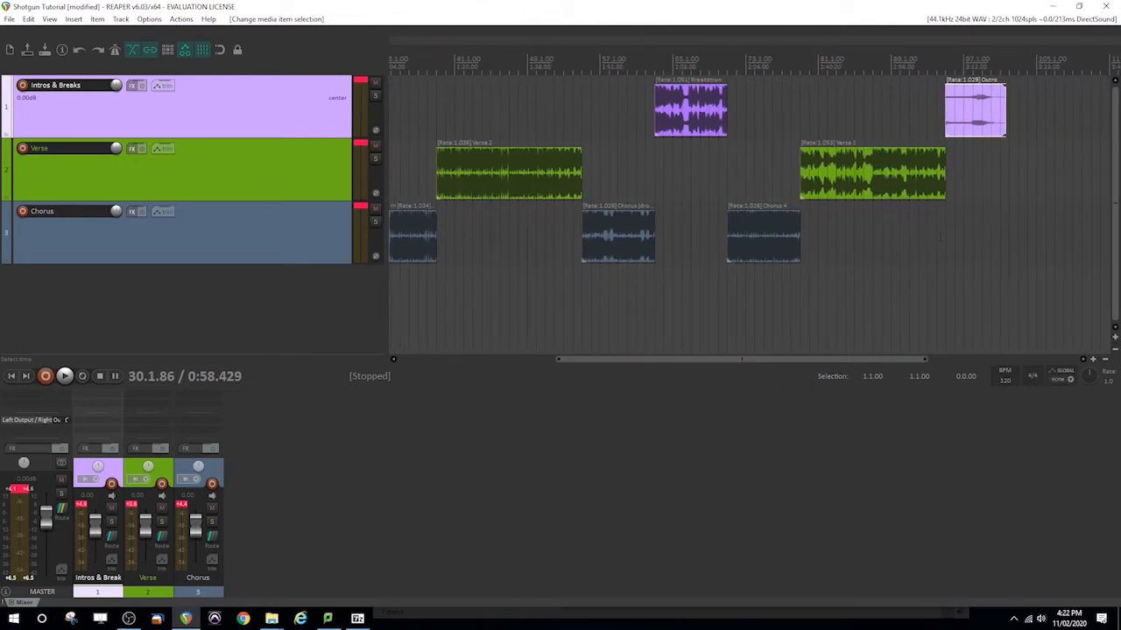
pyautogui.click(965, 117)
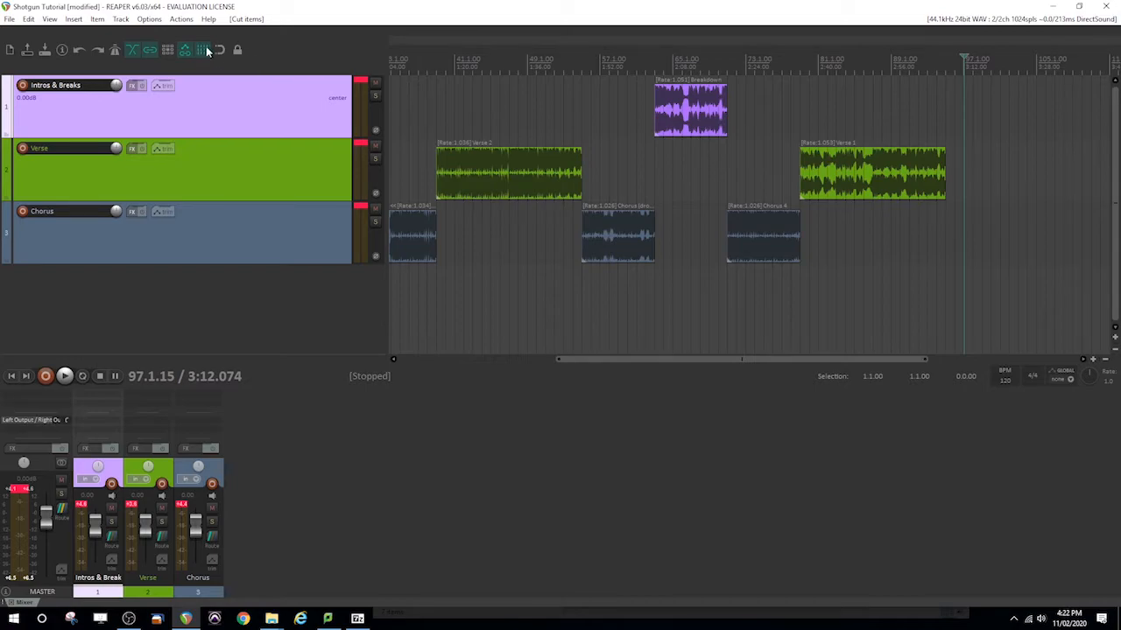
# Step: With snapping on, paste the Outro at 31.1.00 directly after the Trumpet Solo and audition it against the second Chorus from bar 30
pyautogui.moveTo(639, 361); pyautogui.dragTo(530, 361)
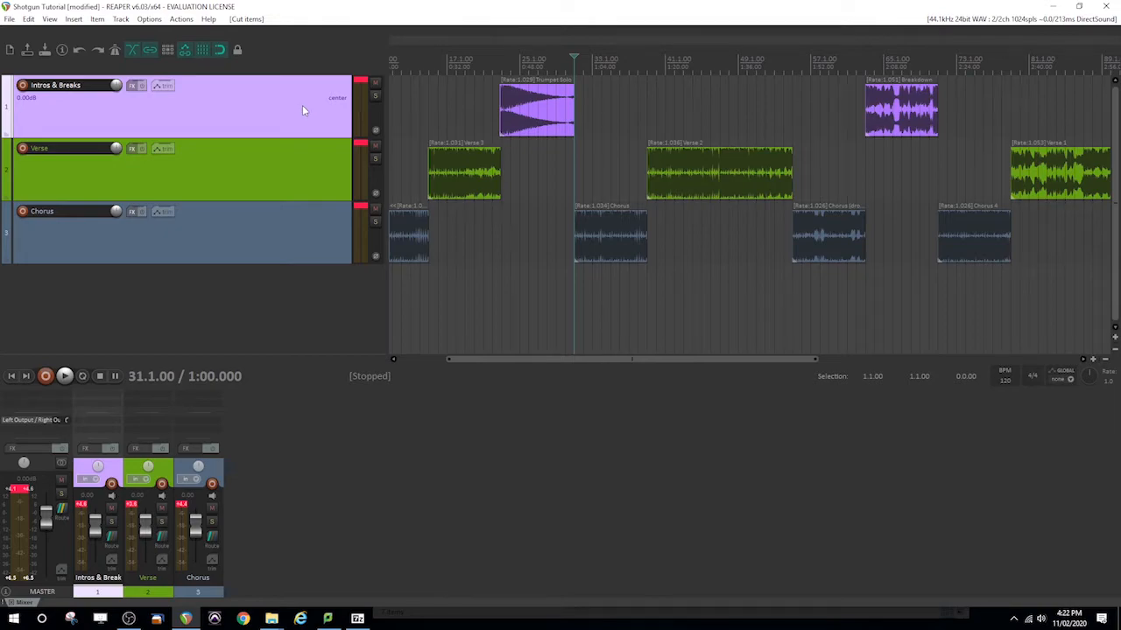
pyautogui.hotkey('ctrl', 'v')
pyautogui.click(566, 91)
pyautogui.press('space')
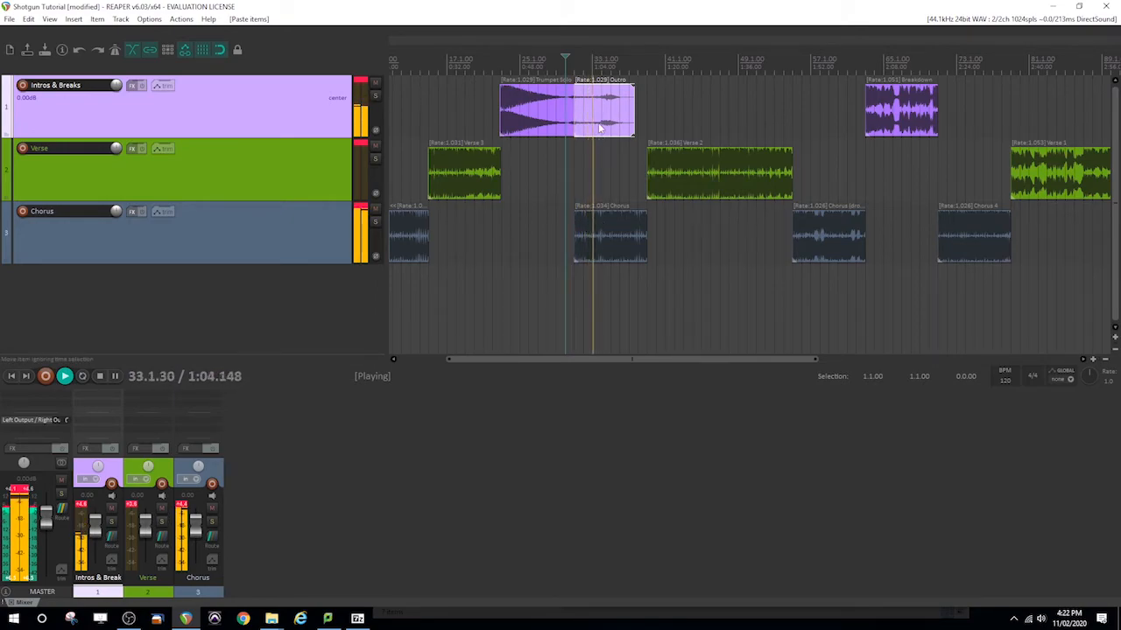
pyautogui.press('space')
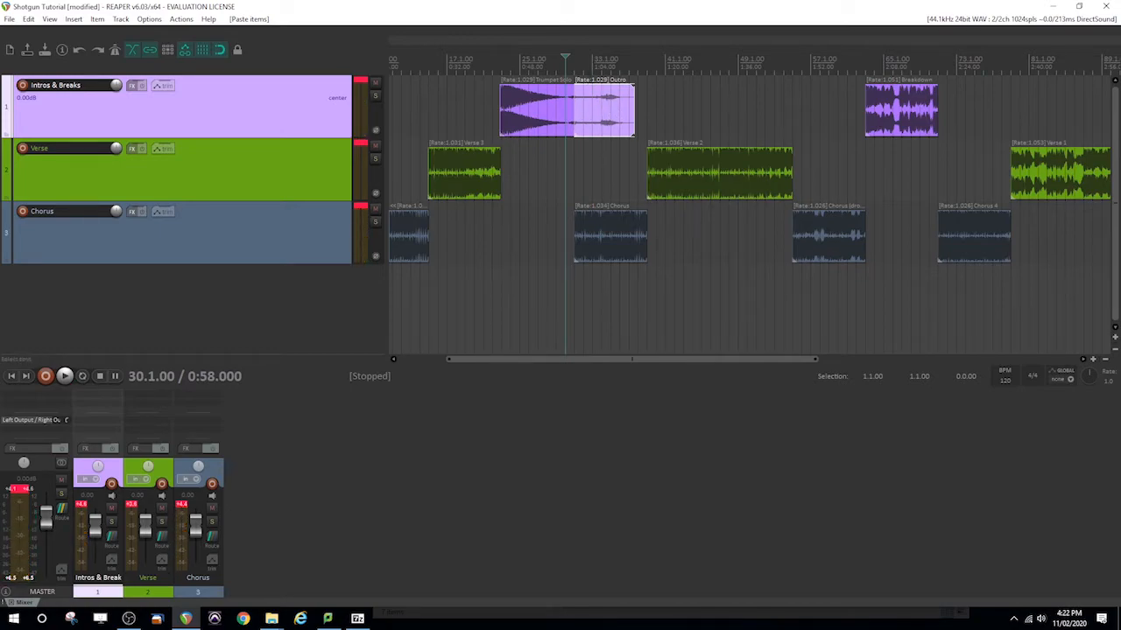
# Step: Lower the volume of the second Chorus item to -7.46 dB in its item properties
pyautogui.click(593, 226)
pyautogui.doubleClick(586, 224)
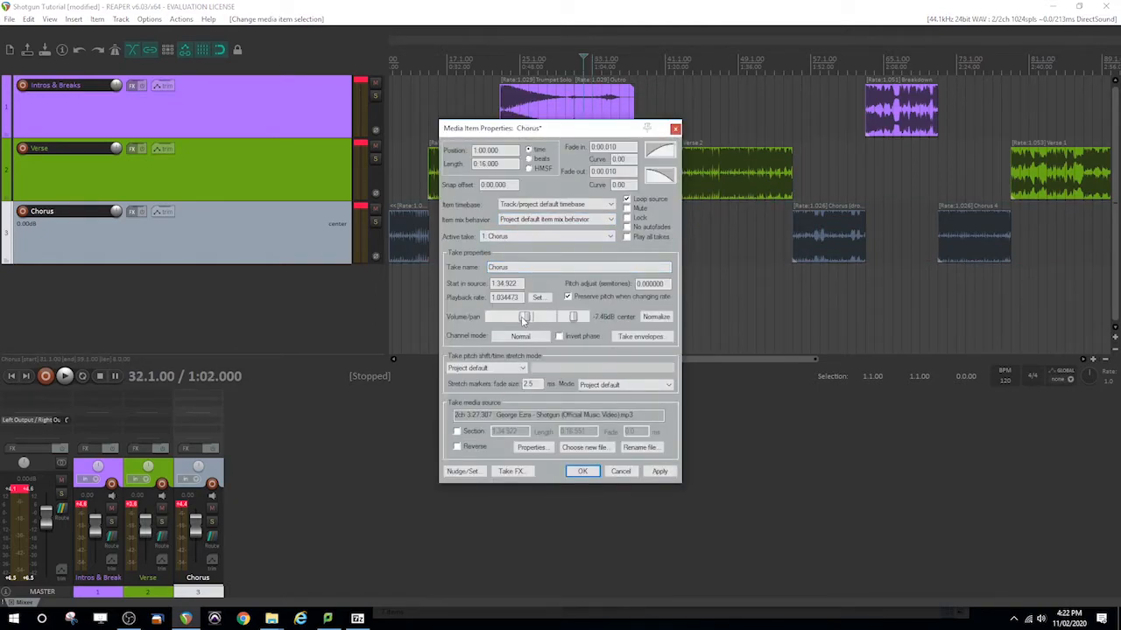
pyautogui.click(585, 471)
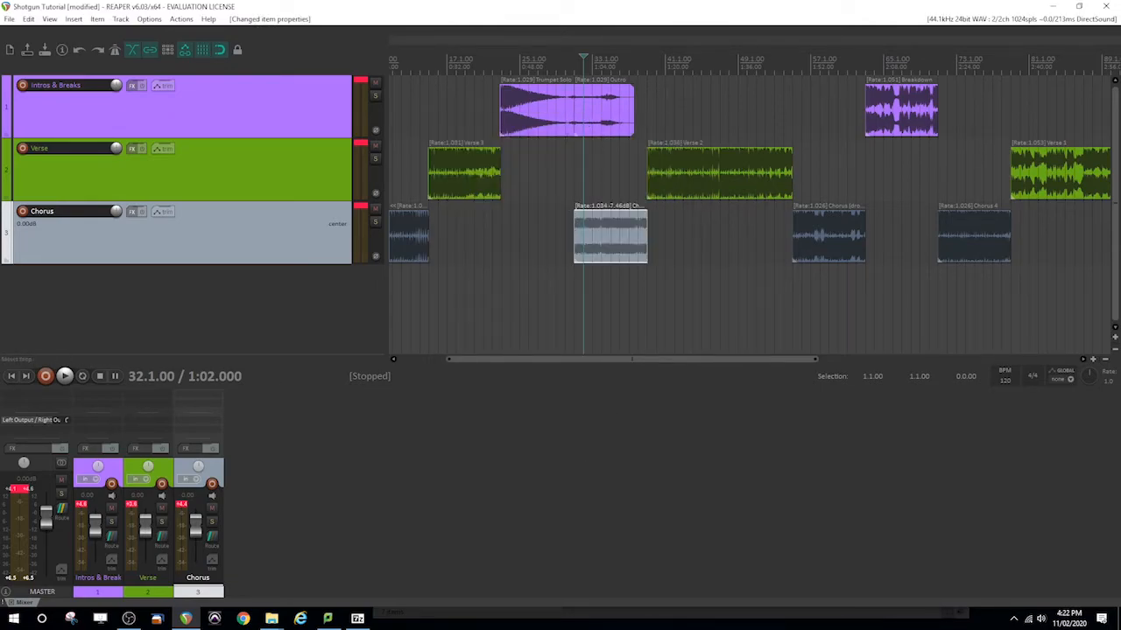
# Step: Extend the second Chorus's start back to about beat 3 of bar 30 and audition the entry under the Trumpet Solo
pyautogui.click(1092, 360)
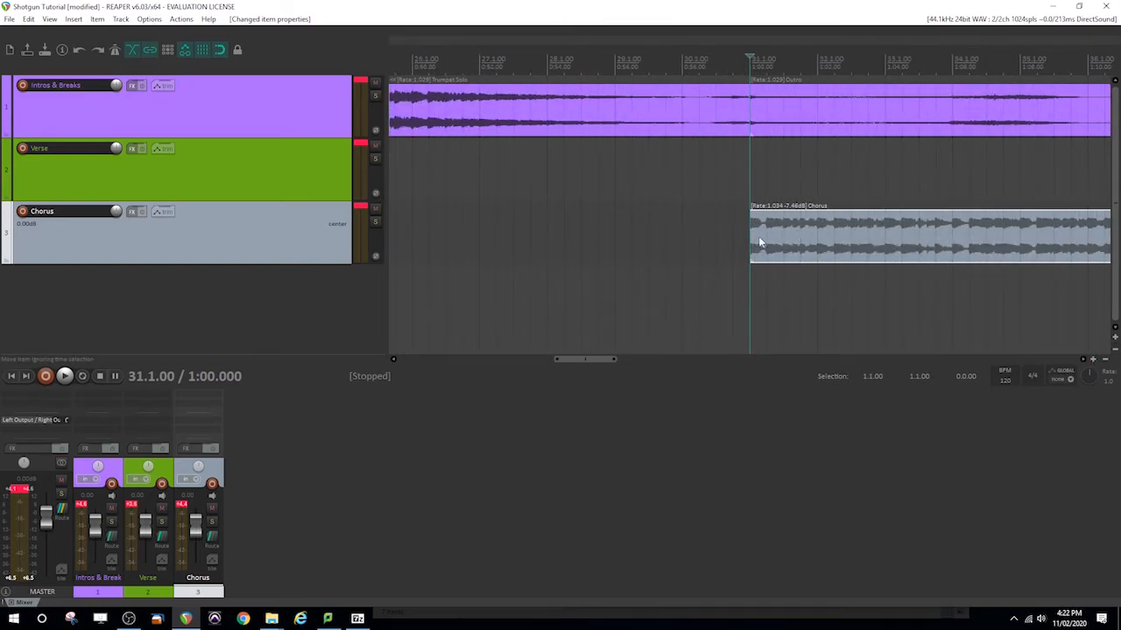
pyautogui.press('space')
pyautogui.press('space')
pyautogui.moveTo(759, 242); pyautogui.dragTo(723, 241)
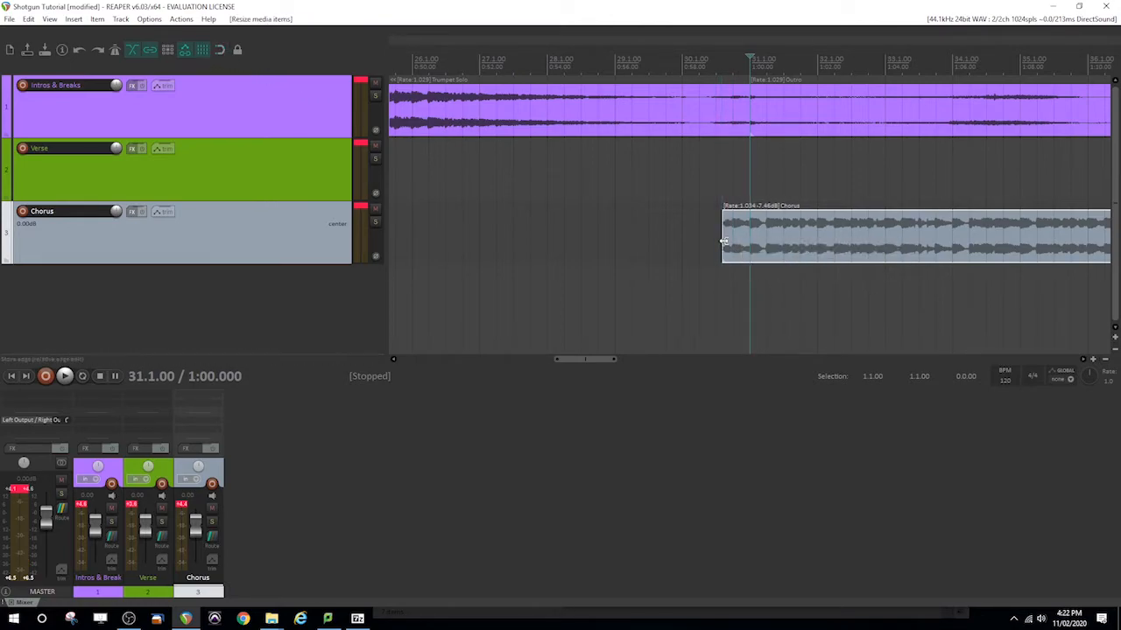
pyautogui.click(718, 186)
pyautogui.press('space')
pyautogui.press('space')
# Step: Move the second Chorus's start edge to just after 30.1.00, add a fade-in of about one and a half beats, and audition it
pyautogui.moveTo(725, 243); pyautogui.dragTo(669, 251)
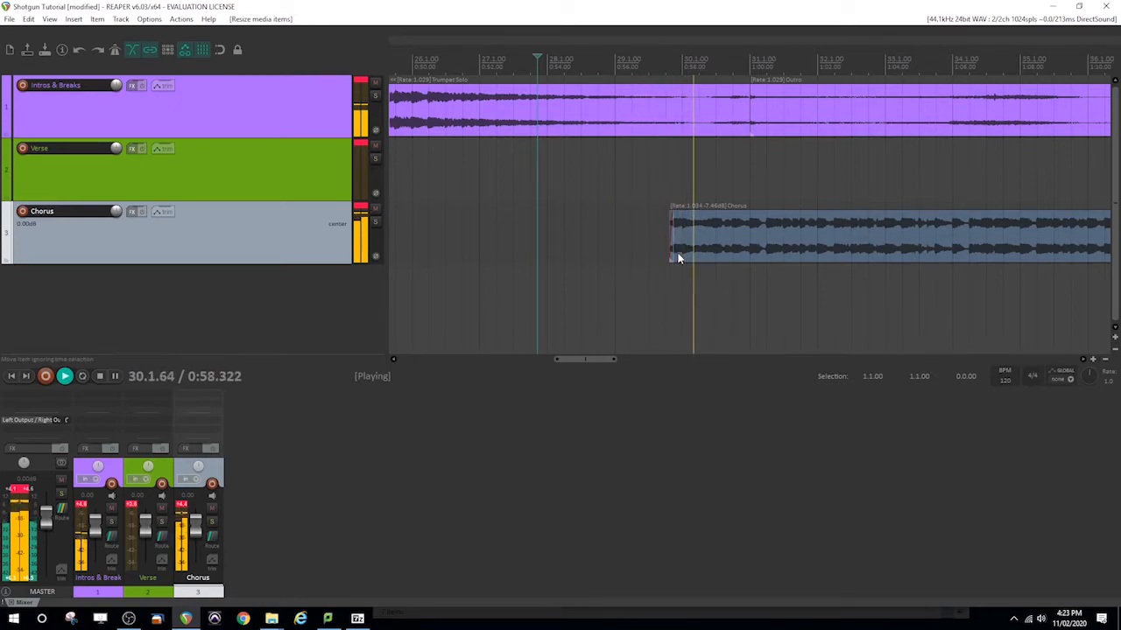
pyautogui.press('space')
pyautogui.moveTo(671, 239); pyautogui.dragTo(711, 214)
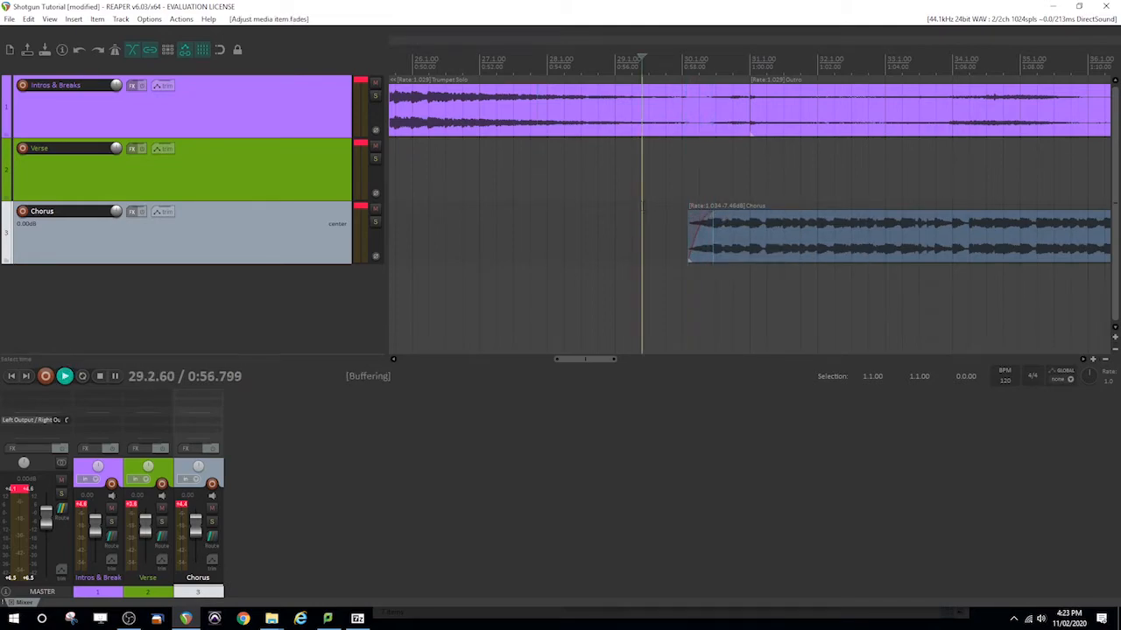
pyautogui.press('space')
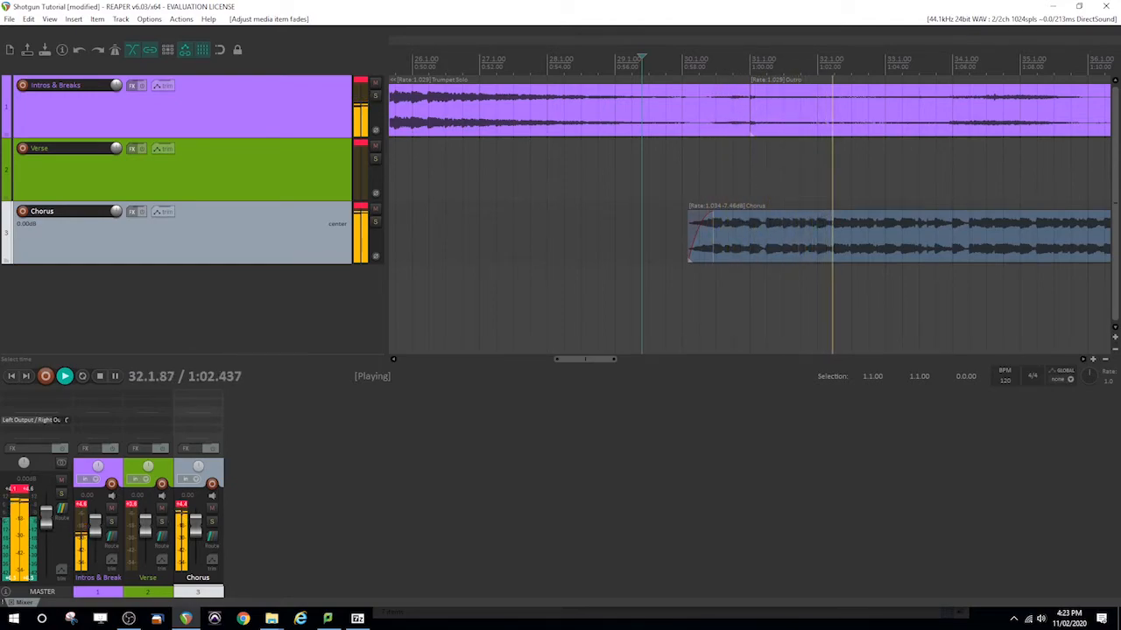
# Step: Trim the Outro's end to about 37.2.20 and give it a fade-out of about one bar
pyautogui.click(1106, 360)
pyautogui.click(1106, 360)
pyautogui.click(1105, 360)
pyautogui.click(1106, 360)
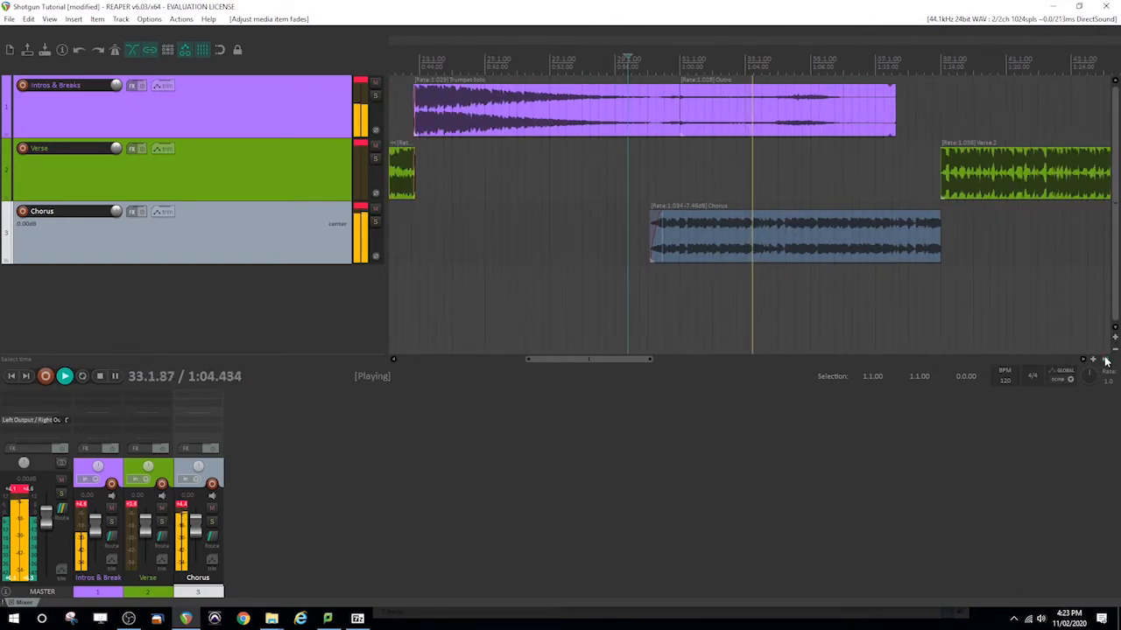
pyautogui.click(1105, 360)
pyautogui.click(1106, 360)
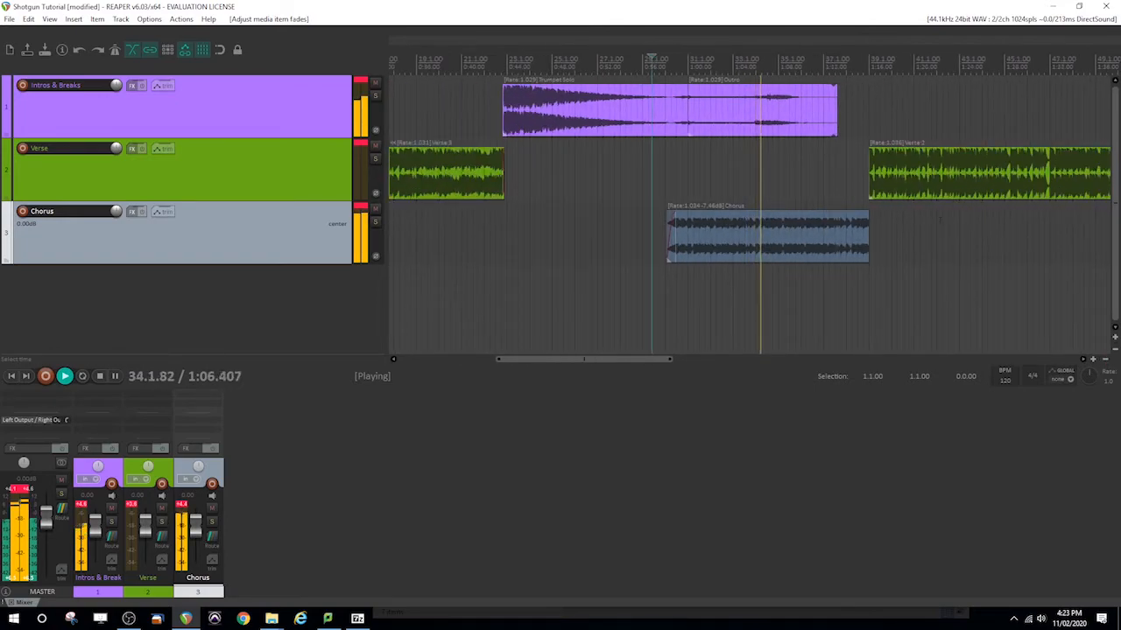
pyautogui.moveTo(627, 362); pyautogui.dragTo(698, 358)
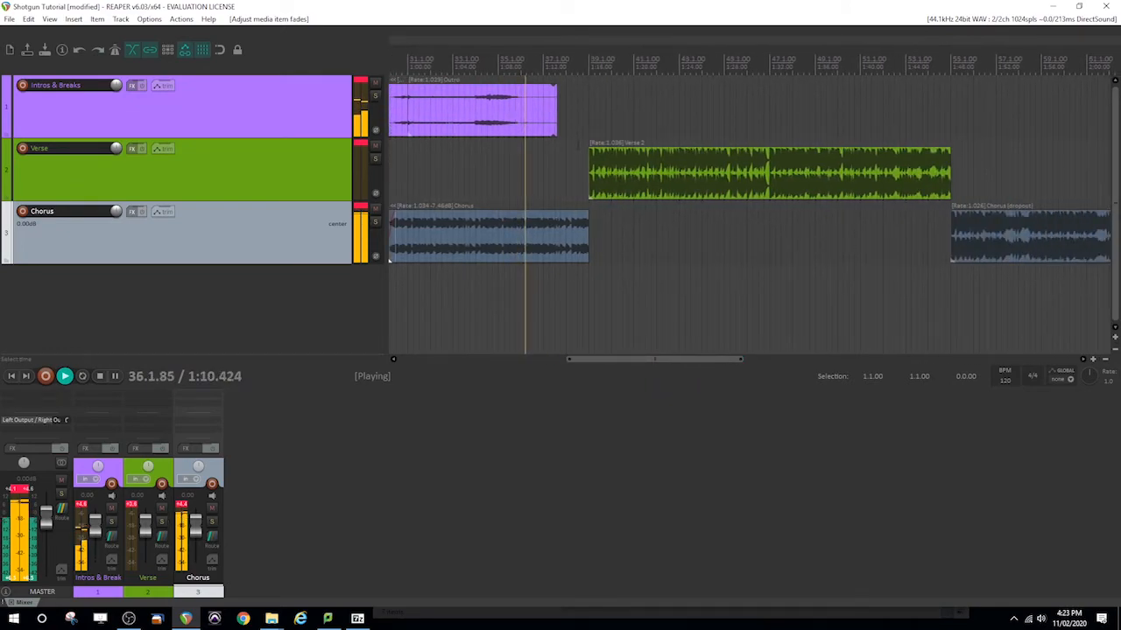
pyautogui.moveTo(557, 114); pyautogui.dragTo(526, 89)
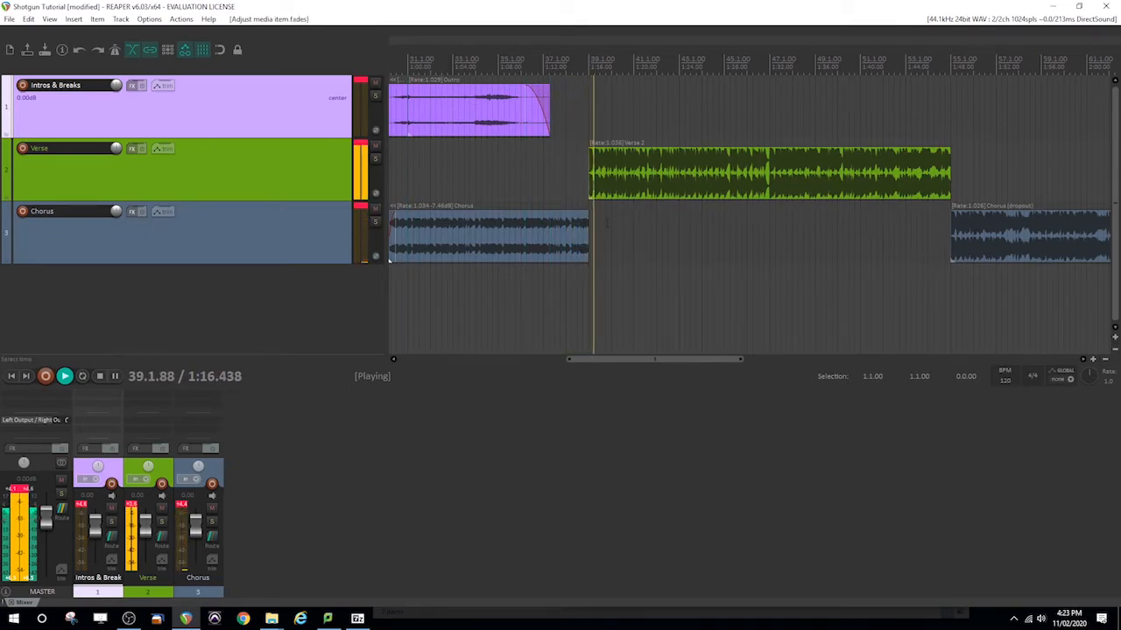
# Step: Extend Verse 2's start back to about 37.4.82, trim the second Chorus's end to about bar 38 with short fades, and audition the join
pyautogui.click(1094, 361)
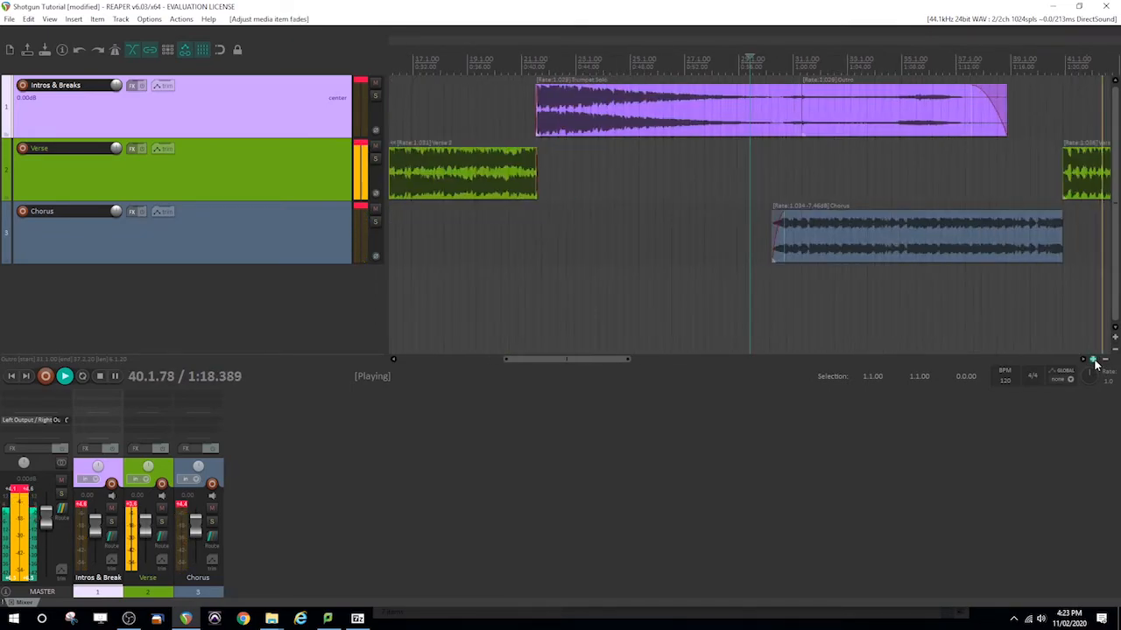
pyautogui.moveTo(593, 360); pyautogui.dragTo(653, 362)
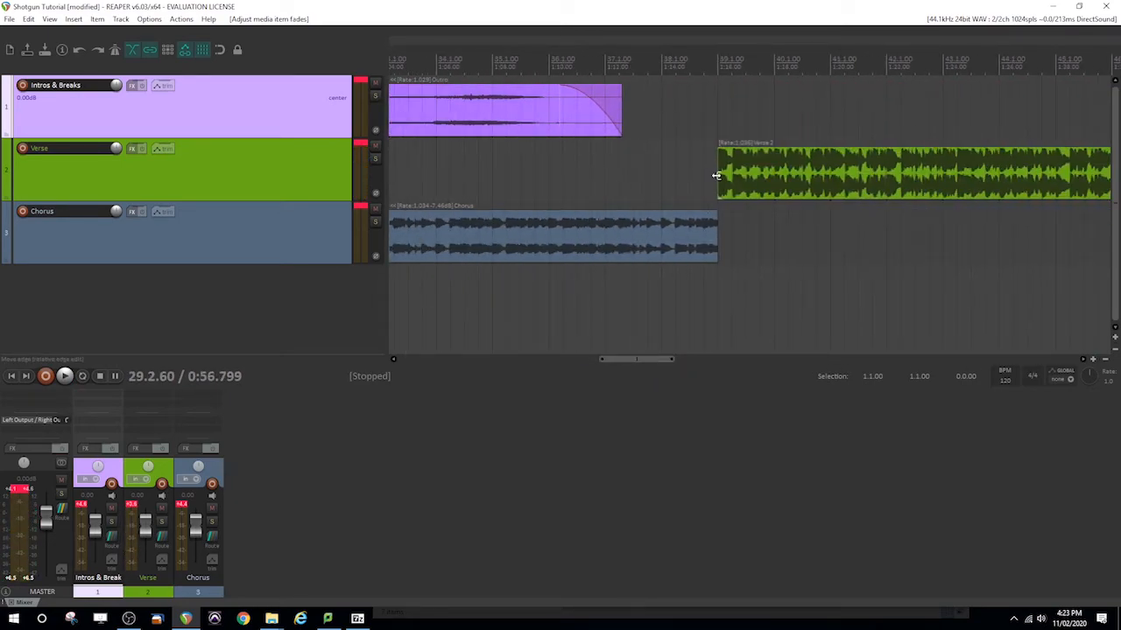
pyautogui.moveTo(718, 173); pyautogui.dragTo(658, 185)
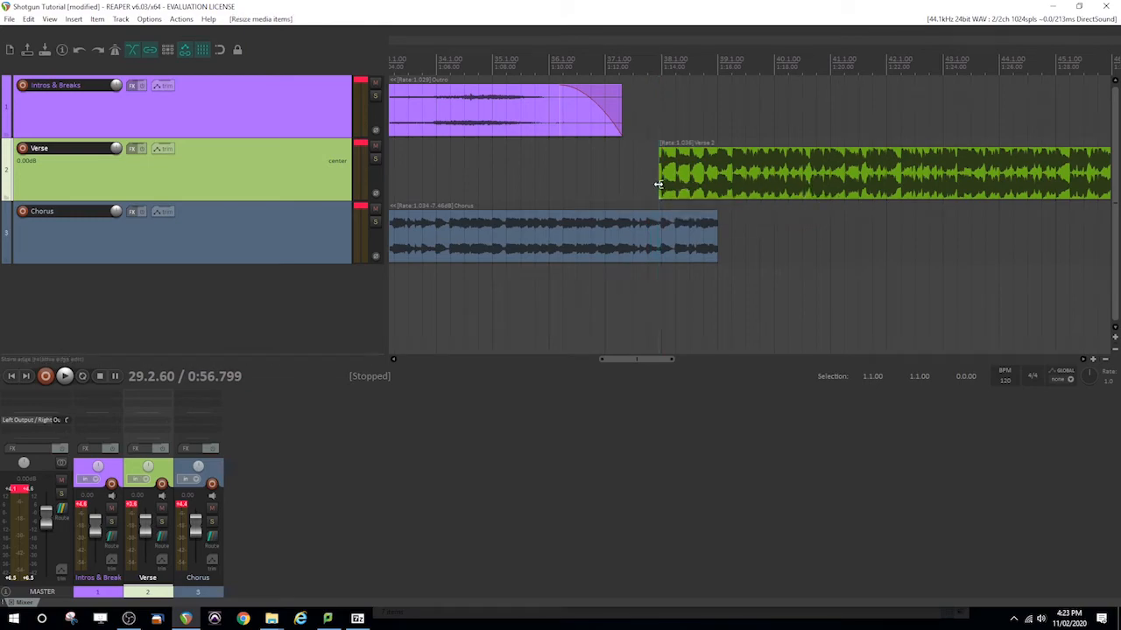
pyautogui.moveTo(716, 239); pyautogui.dragTo(658, 213)
pyautogui.moveTo(652, 149); pyautogui.dragTo(658, 152)
pyautogui.click(593, 63)
pyautogui.press('space')
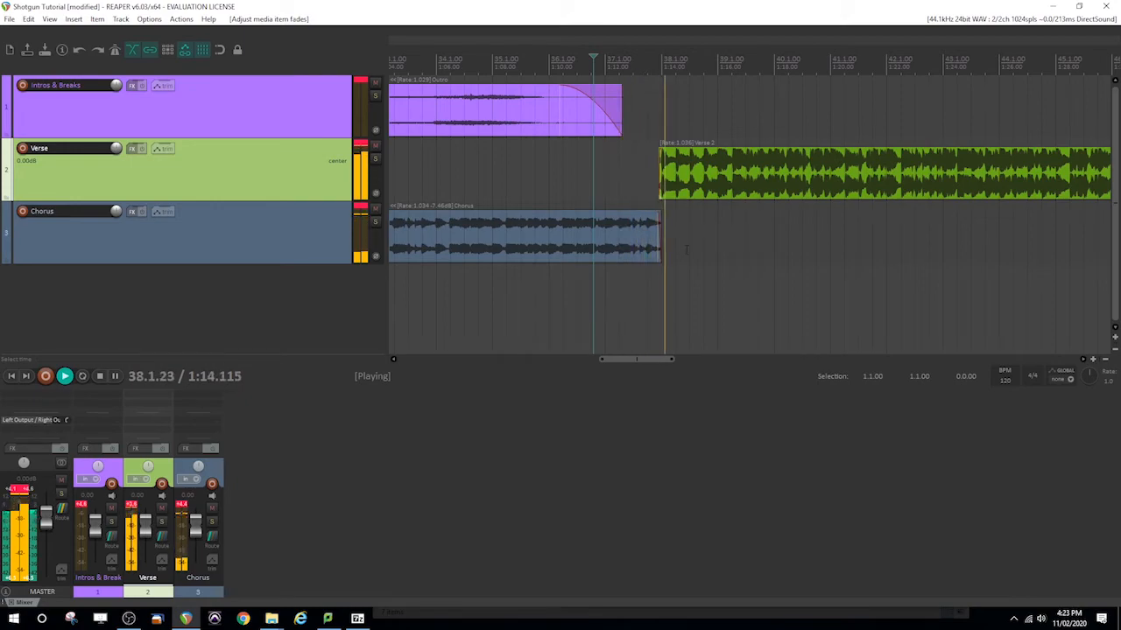
# Step: Crossfade into Verse 2 by extending the second Chorus to just past 39.1.00 with a long fade-out, adding about a one-bar fade-in, and auditioning
pyautogui.press('space')
pyautogui.moveTo(660, 242); pyautogui.dragTo(658, 218)
pyautogui.moveTo(661, 153); pyautogui.dragTo(728, 159)
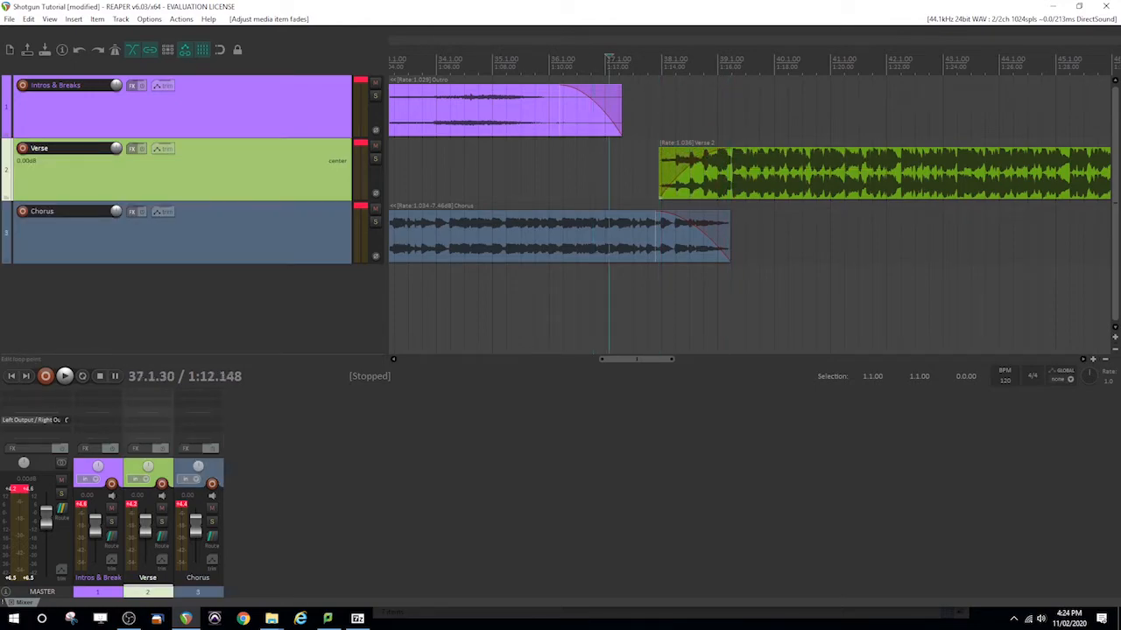
pyautogui.press('space')
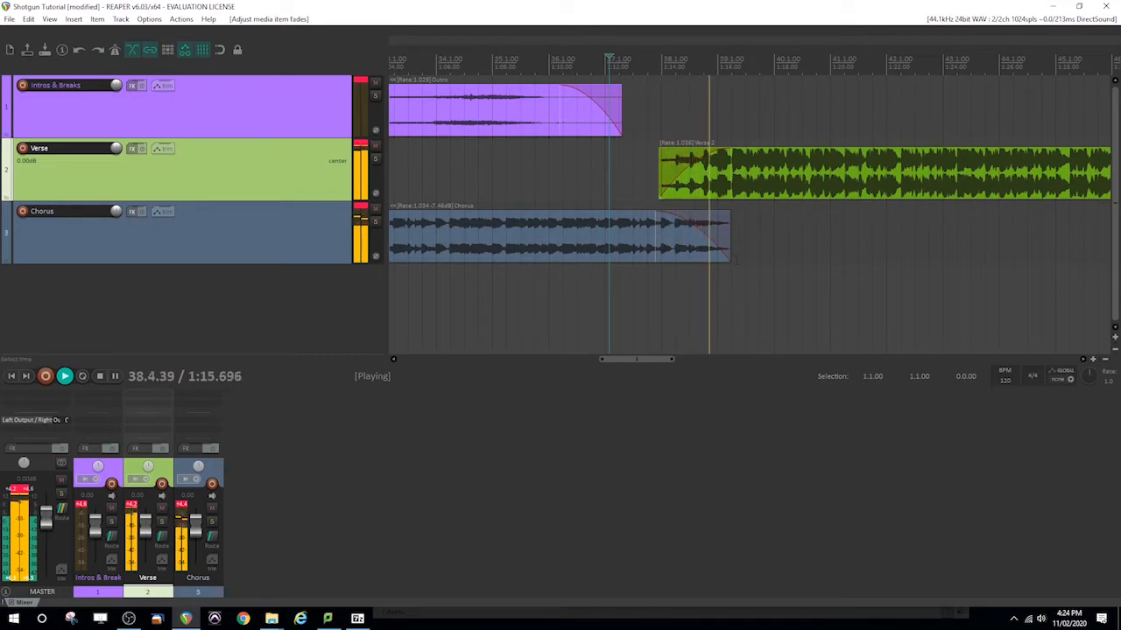
pyautogui.press('space')
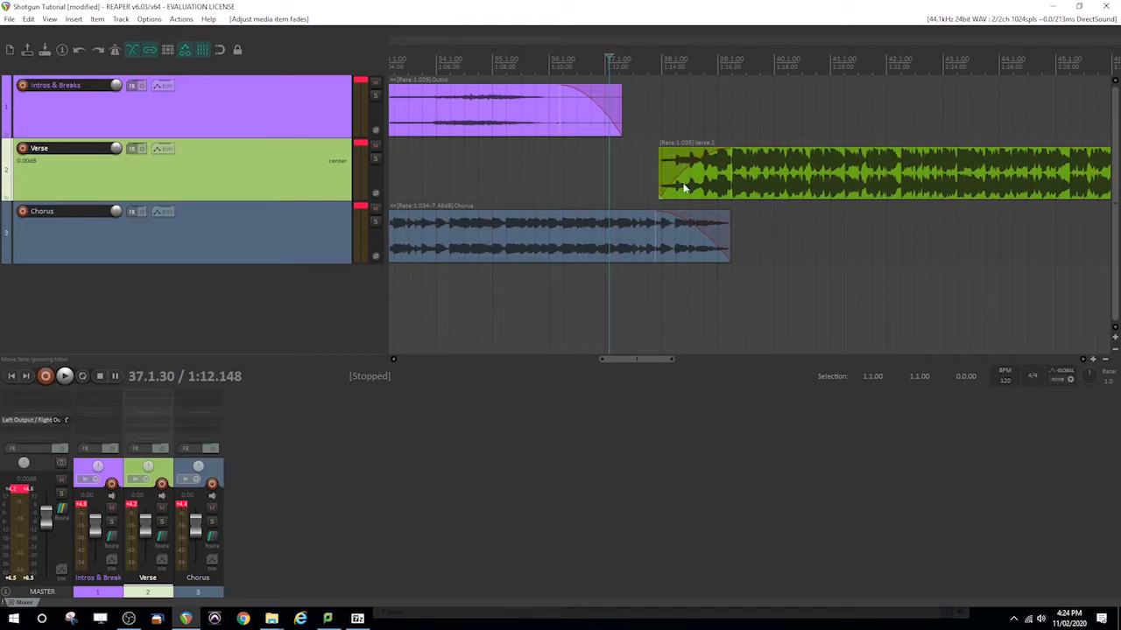
pyautogui.press('space')
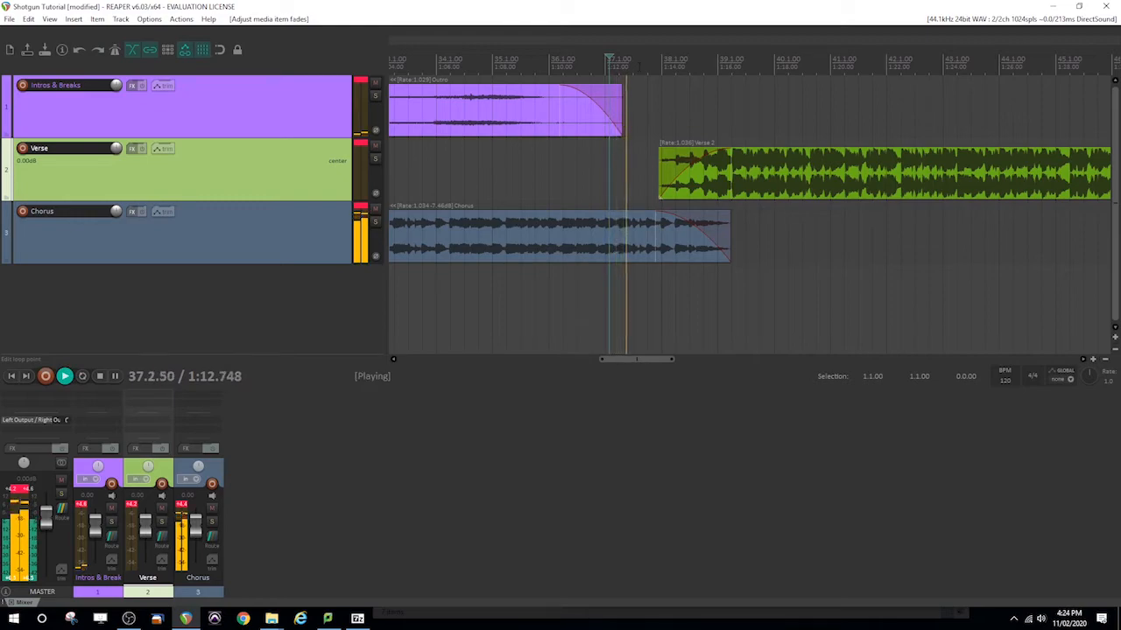
pyautogui.press('space')
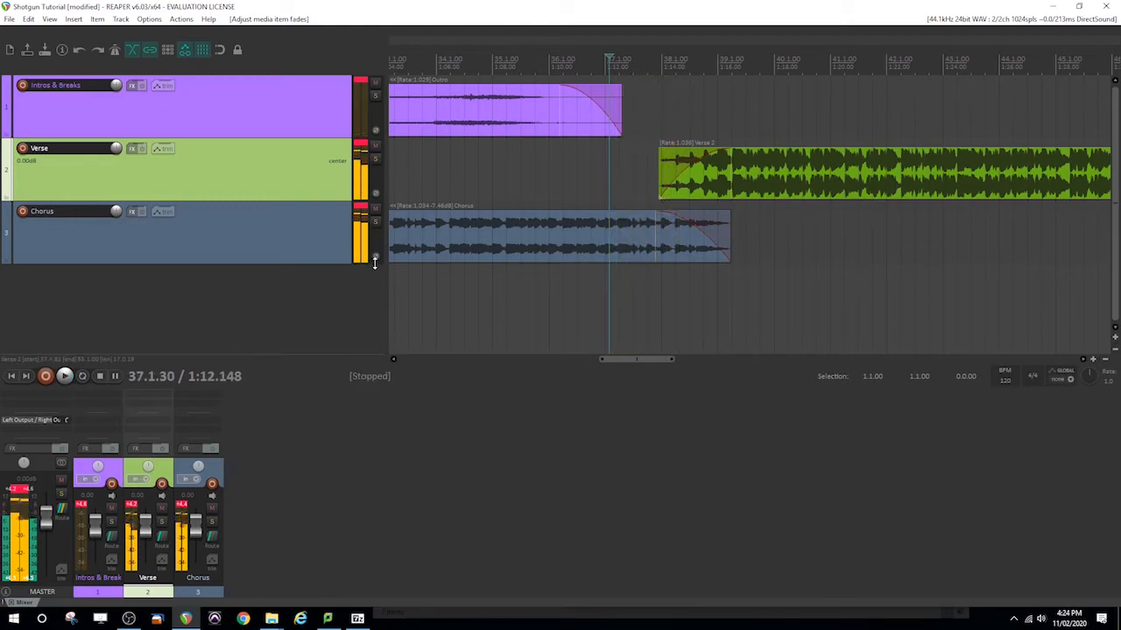
# Step: Reset the peak indicators on the tracks and lower the volume of all three tracks together to -1.22 dB
pyautogui.click(360, 147)
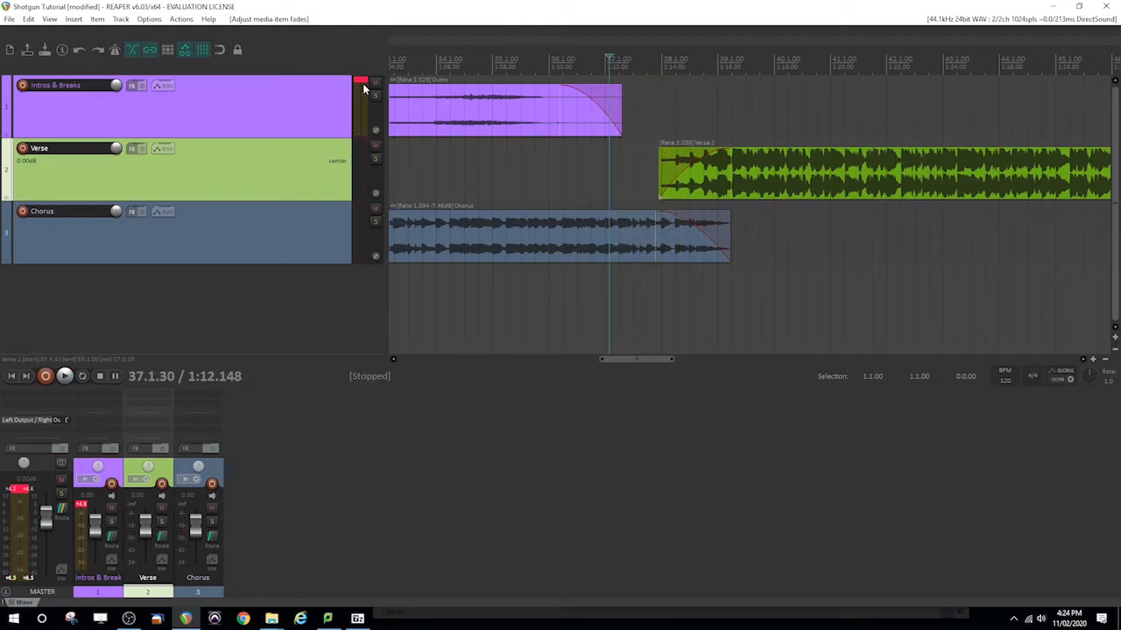
pyautogui.click(364, 85)
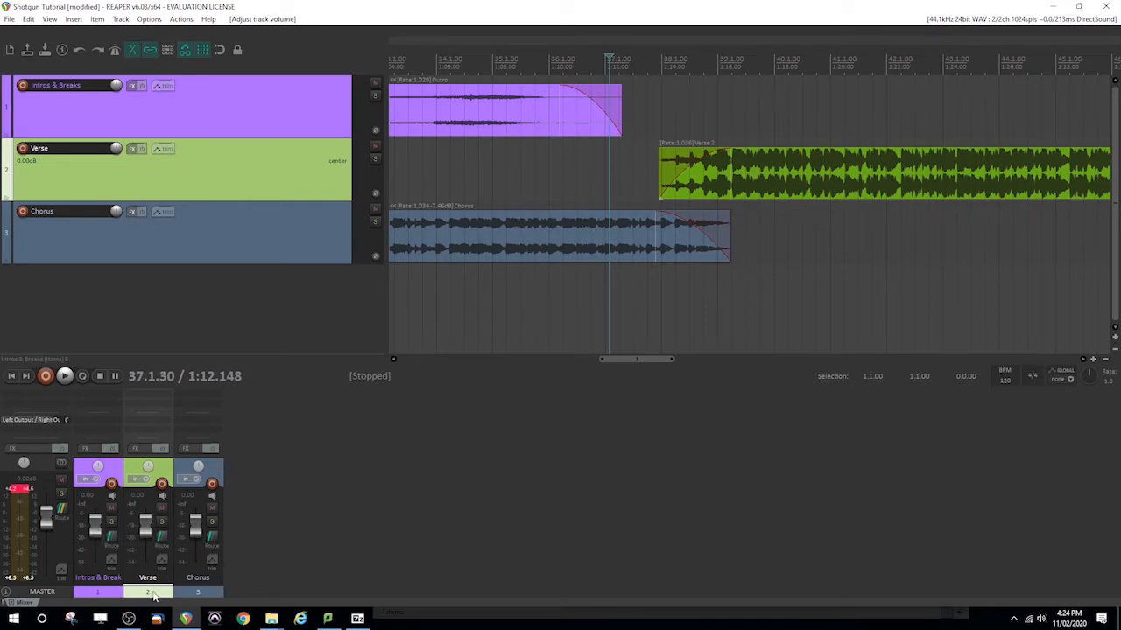
pyautogui.click(194, 593)
pyautogui.keyDown('shift'); pyautogui.click(109, 597); pyautogui.keyUp('shift')
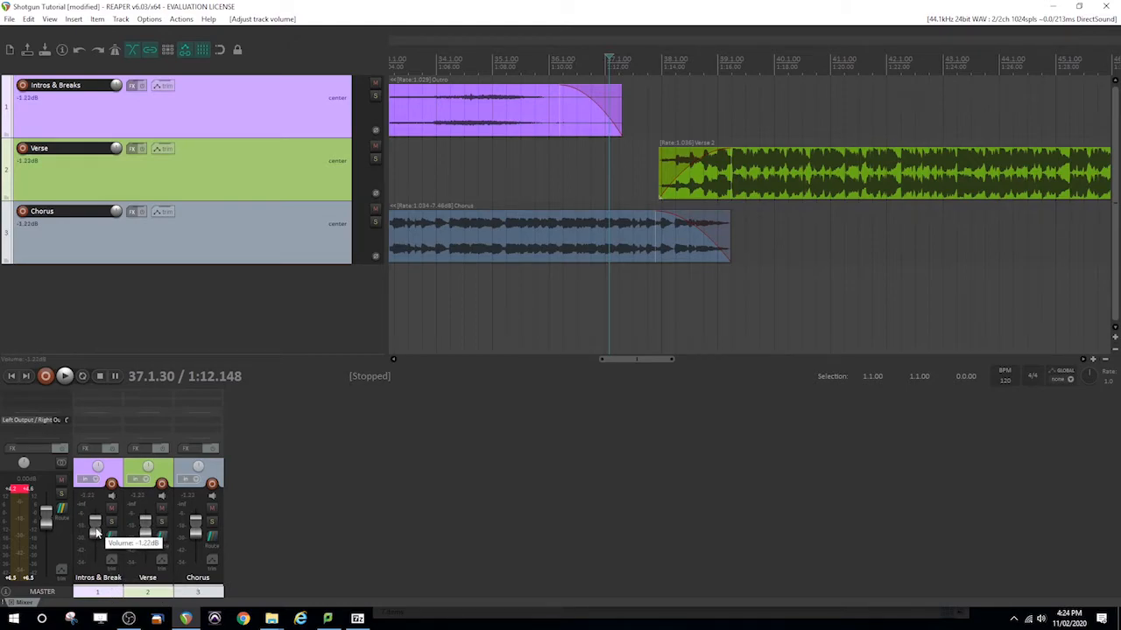
# Step: Play the transition into Verse 2 from bar 37 and check the levels, resetting the master and Verse peak indicators
pyautogui.click(617, 179)
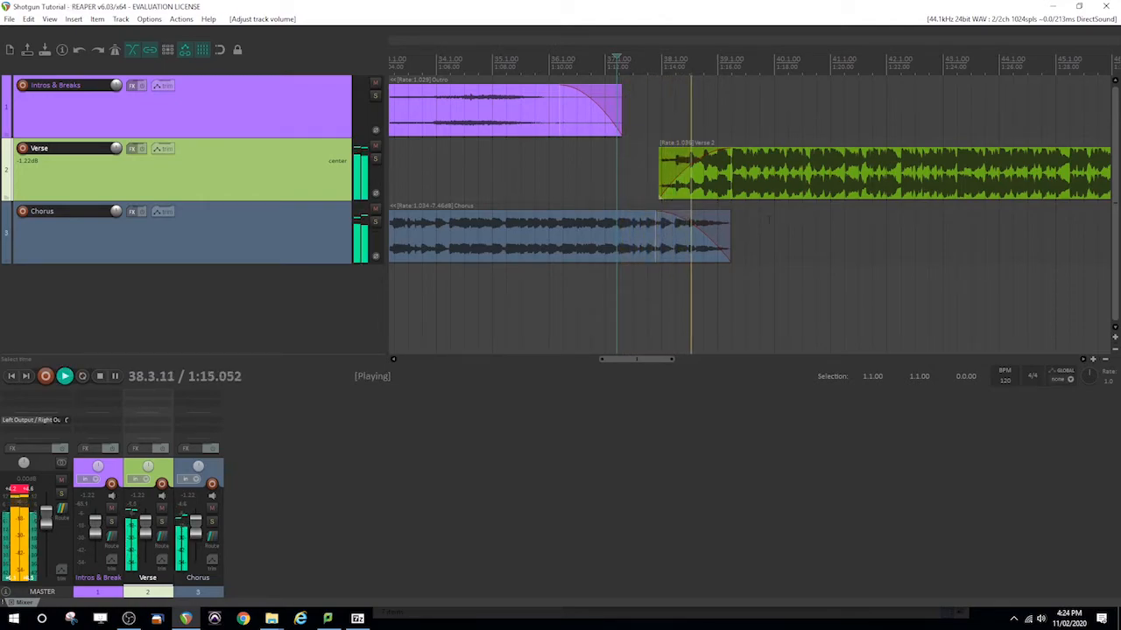
pyautogui.click(29, 492)
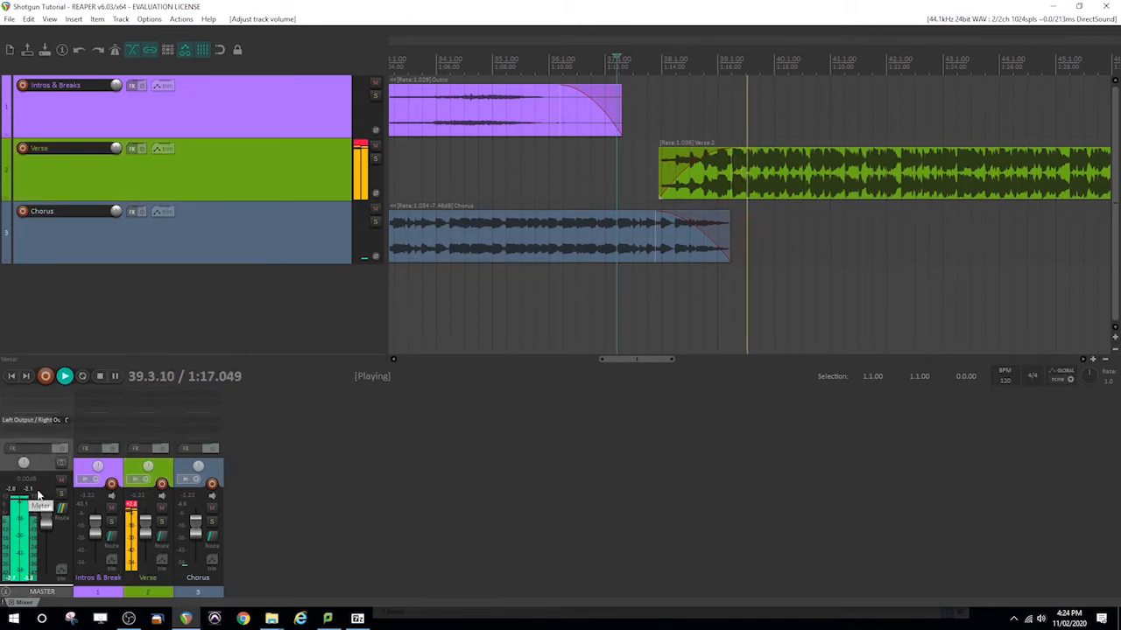
pyautogui.click(133, 506)
pyautogui.press('space')
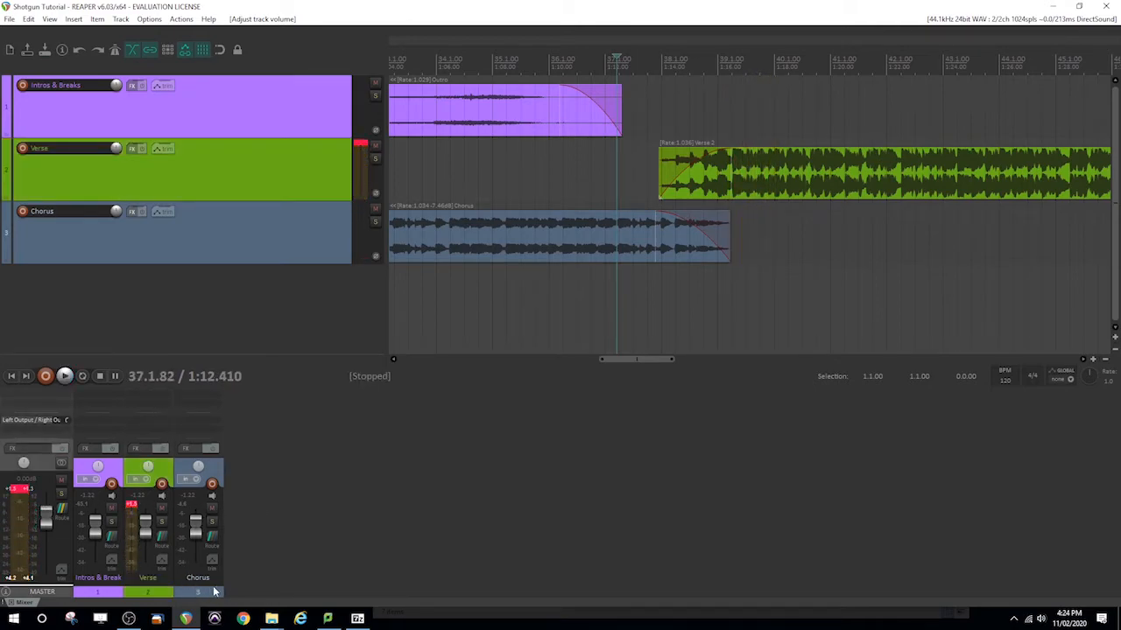
# Step: Select all three tracks and lower their volume together to -4.97 dB
pyautogui.click(204, 595)
pyautogui.keyDown('shift'); pyautogui.click(120, 592); pyautogui.keyUp('shift')
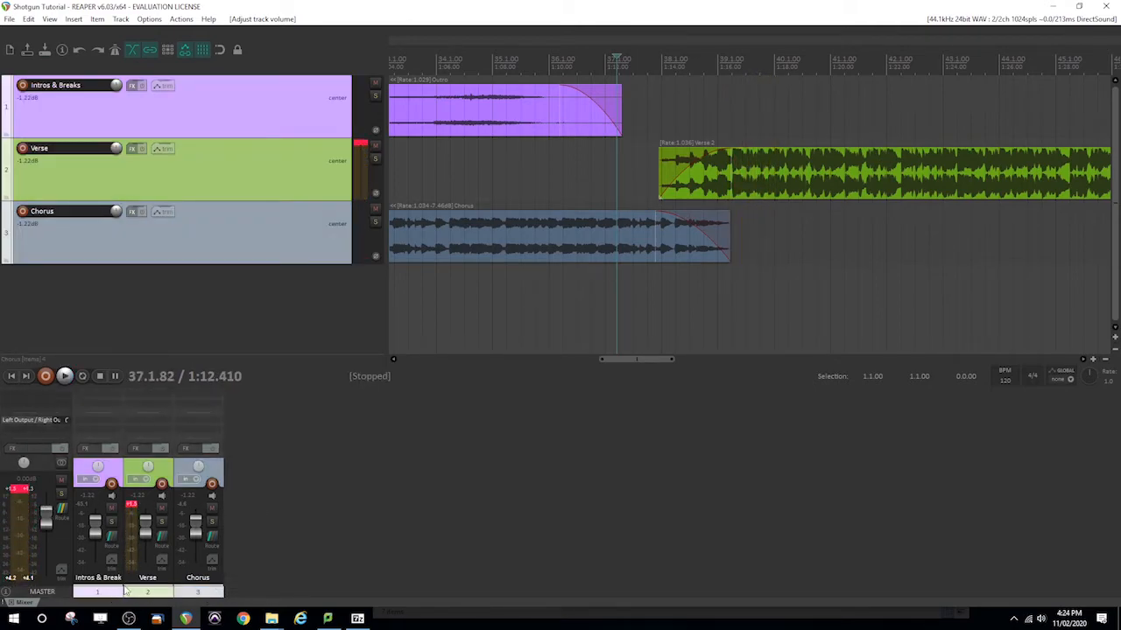
pyautogui.scroll(-1, 147, 536)
pyautogui.scroll(-5, 147, 536)
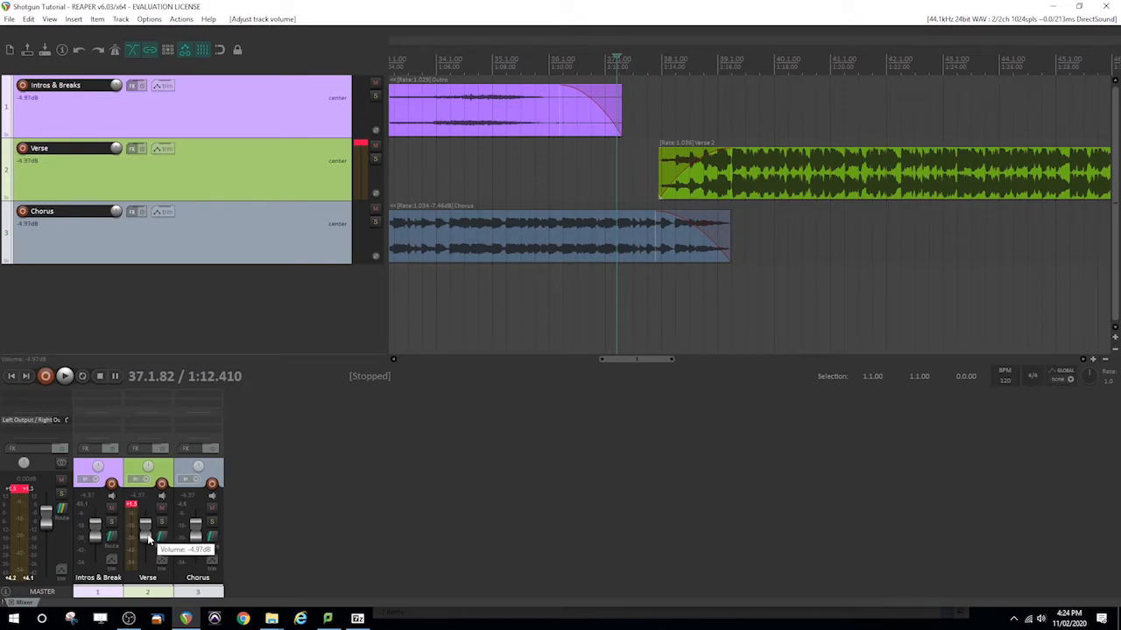
# Step: Play the transition into Verse 2 from bar 37 and reset the master peak indicator
pyautogui.press('space')
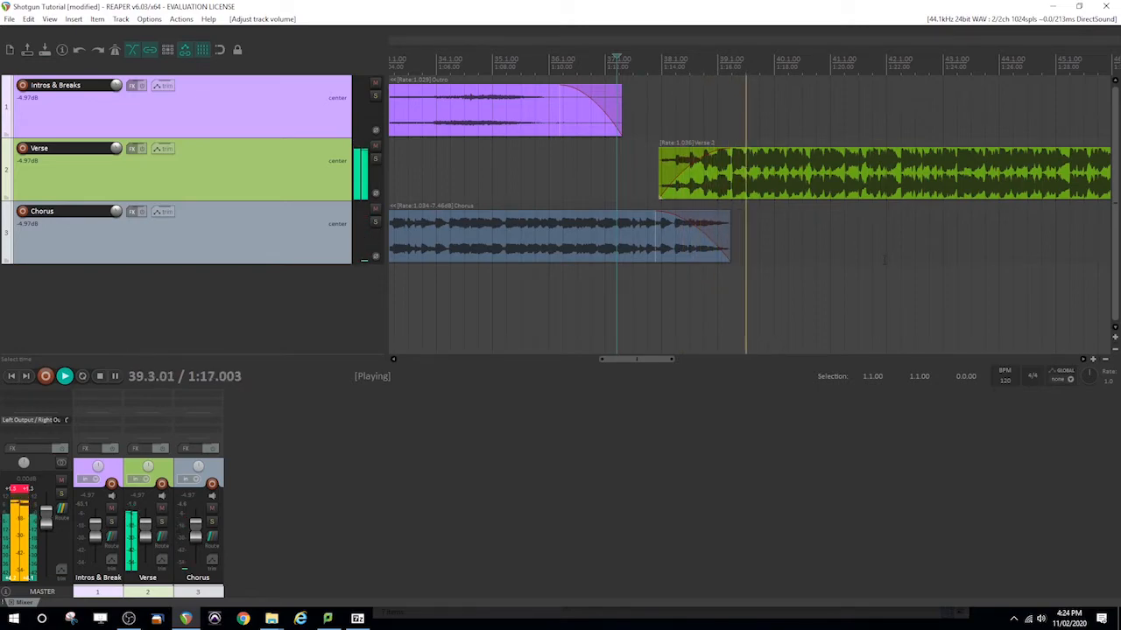
pyautogui.click(21, 491)
pyautogui.click(46, 517)
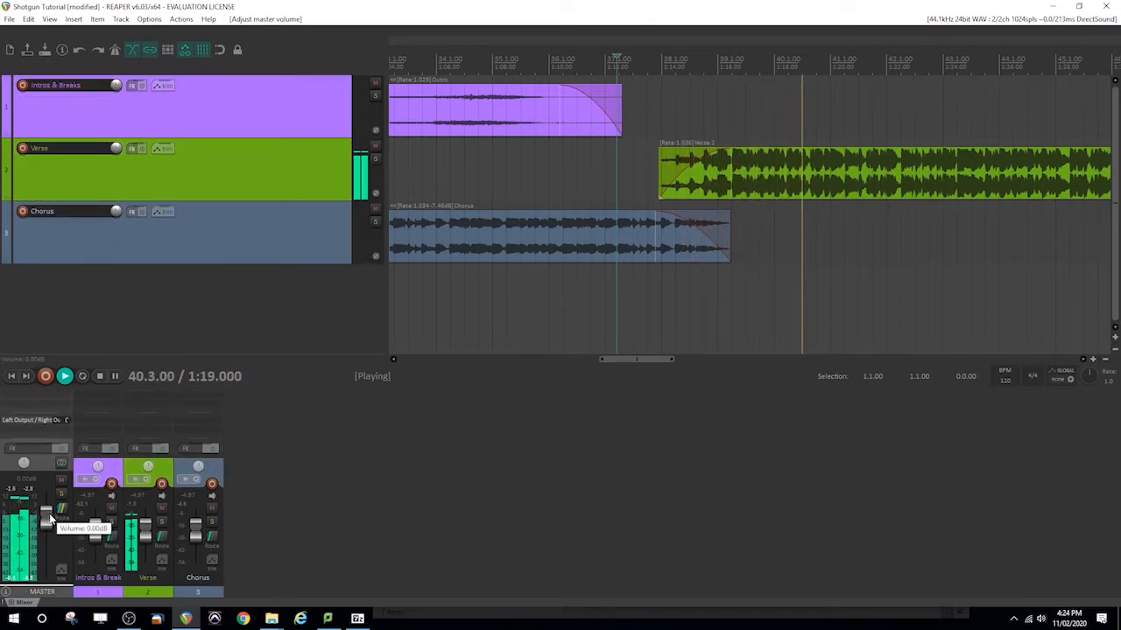
# Step: Audition the transition from Verse 2 into Chorus (dropout) at 55.1.00, replaying it from about bar 53
pyautogui.moveTo(659, 360); pyautogui.dragTo(700, 360)
pyautogui.click(1105, 360)
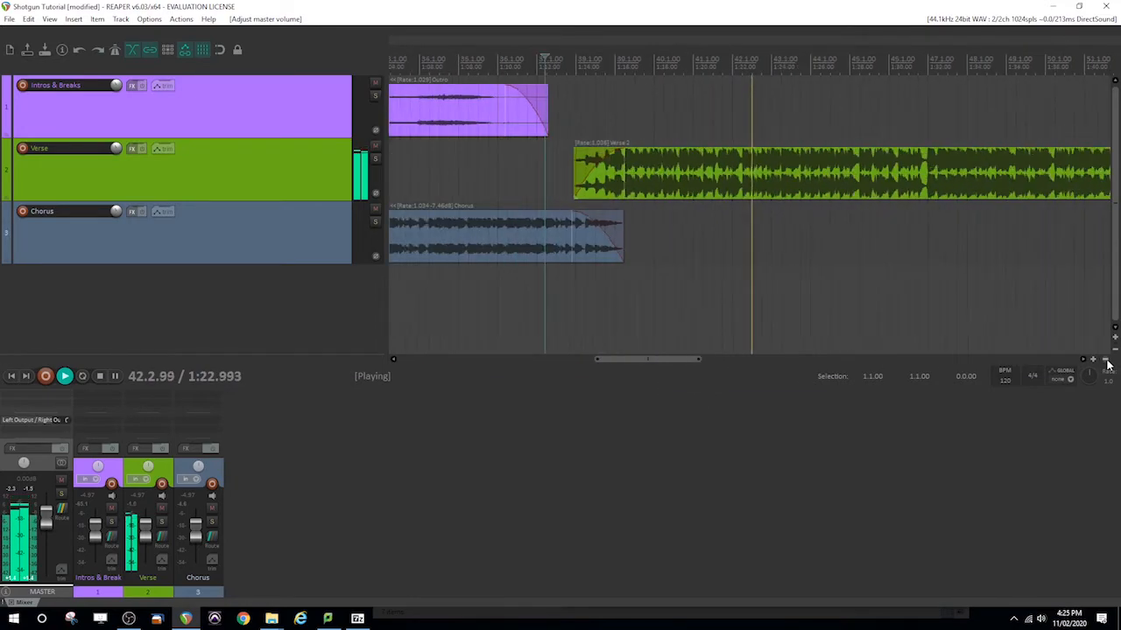
pyautogui.moveTo(710, 362); pyautogui.dragTo(777, 360)
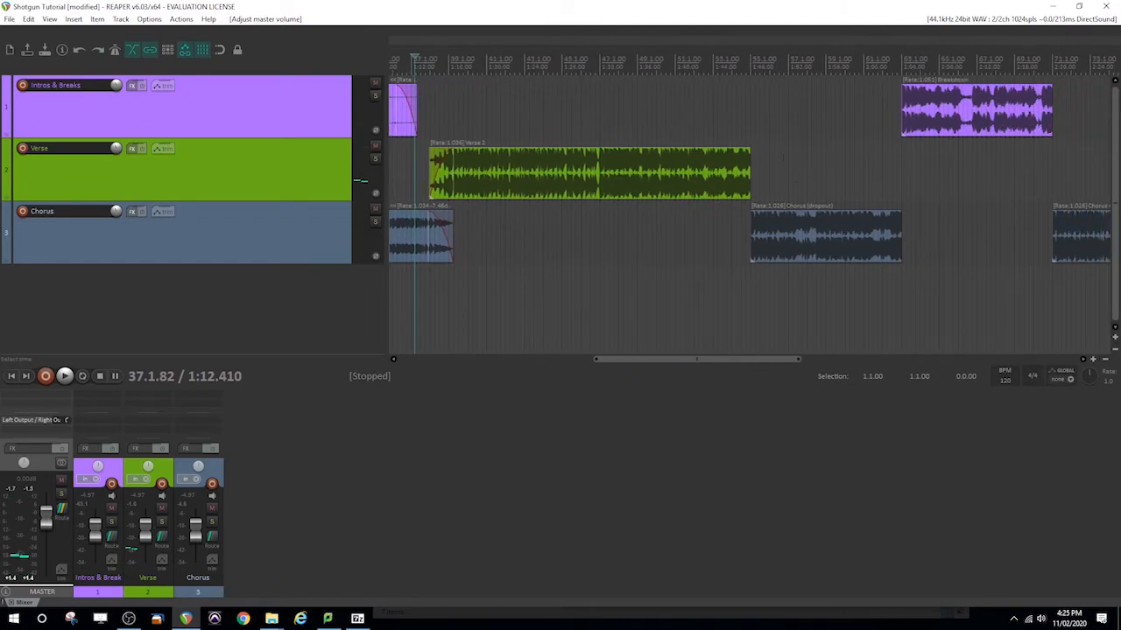
pyautogui.click(1092, 362)
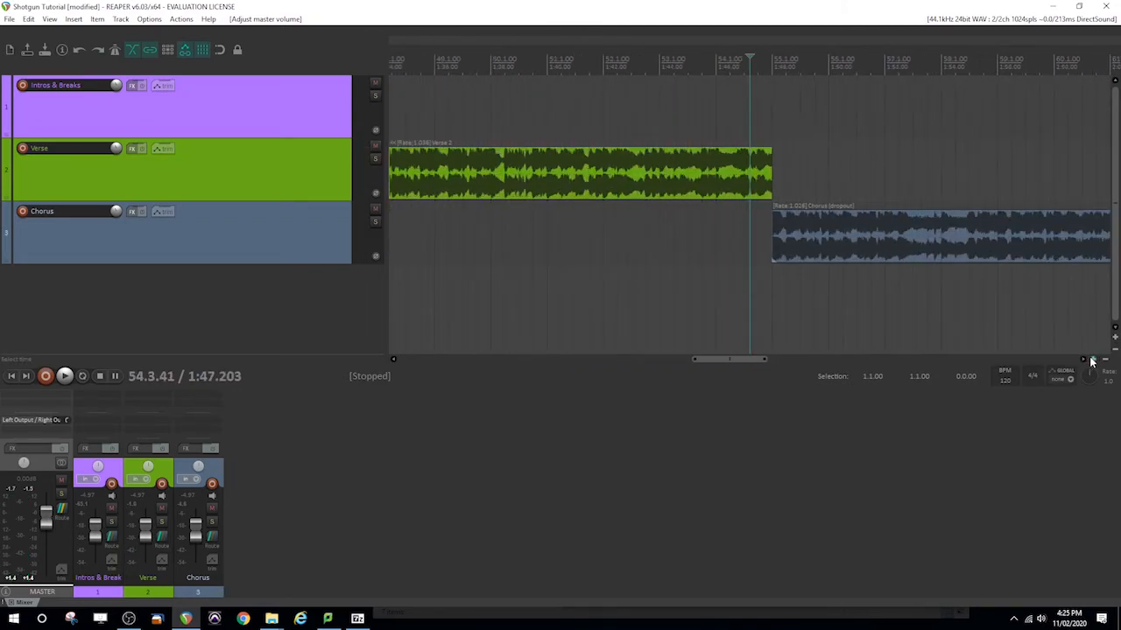
pyautogui.press('space')
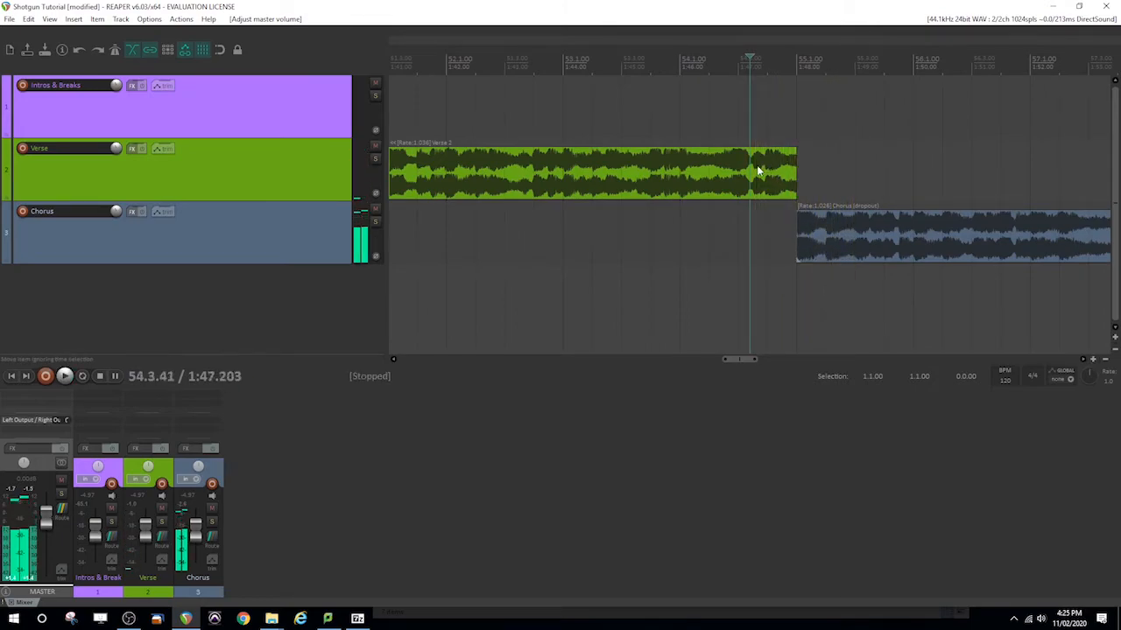
pyautogui.press('space')
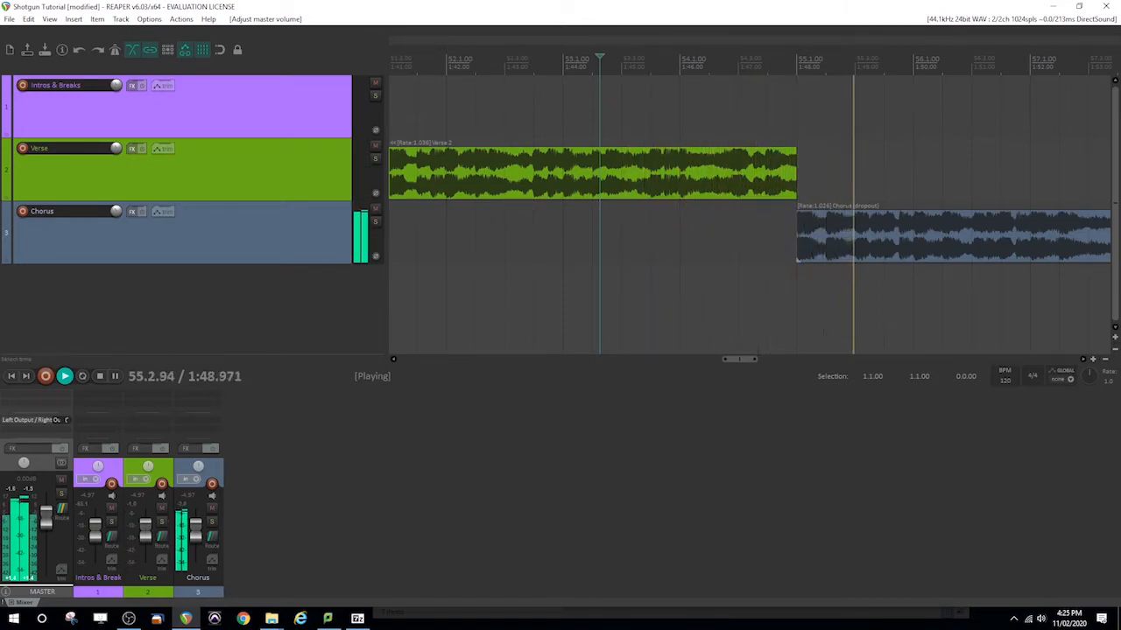
# Step: Listen through Chorus (dropout) to its transition into the Breakdown at 63.1.00, then stop playback
pyautogui.moveTo(738, 363); pyautogui.dragTo(774, 363)
pyautogui.scroll(-3, 1089, 362)
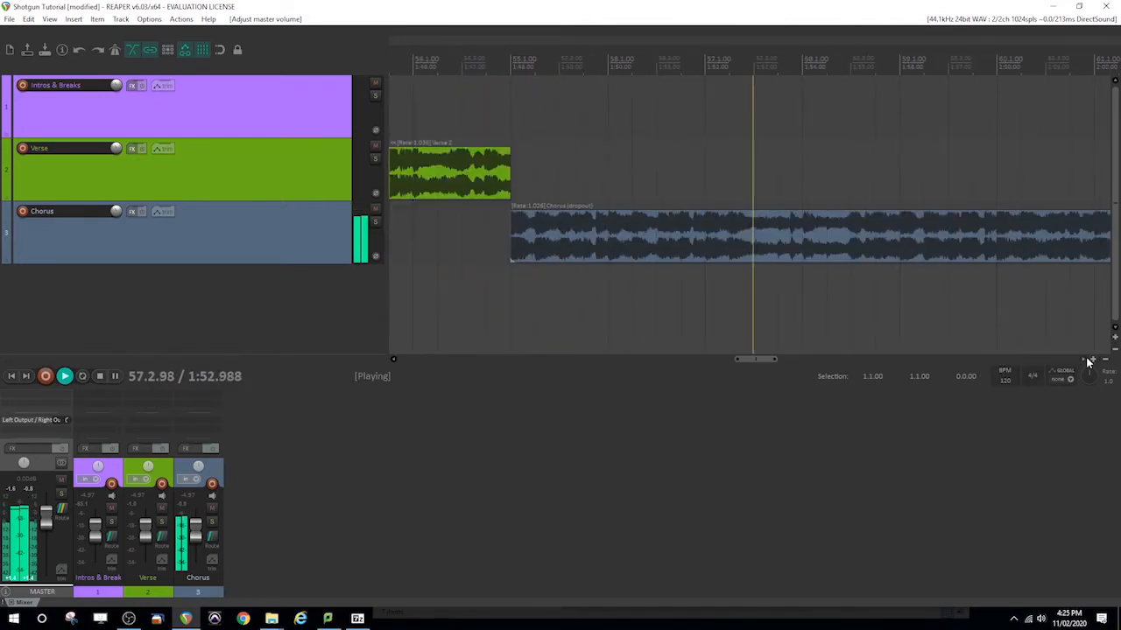
pyautogui.scroll(-2, 1088, 363)
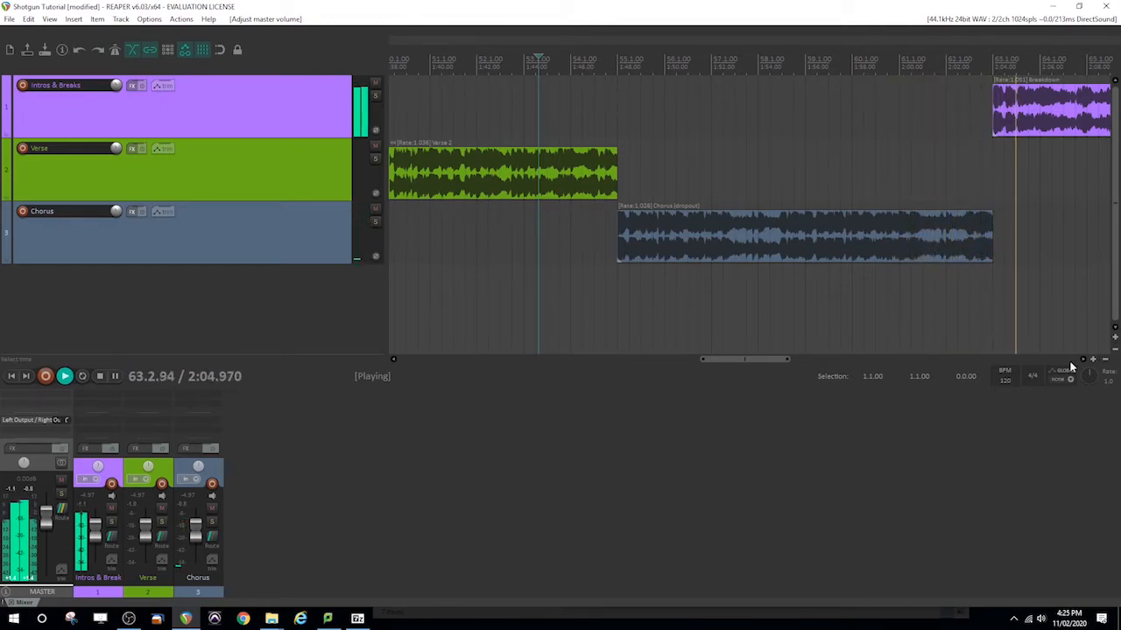
pyautogui.press('space')
# Step: Overlap Chorus (dropout) and the Breakdown: start the Breakdown at 62.1.00 with a fade-in, end the Chorus at about 62.2.50 with a fade-out from 62.1.00
pyautogui.click(708, 66)
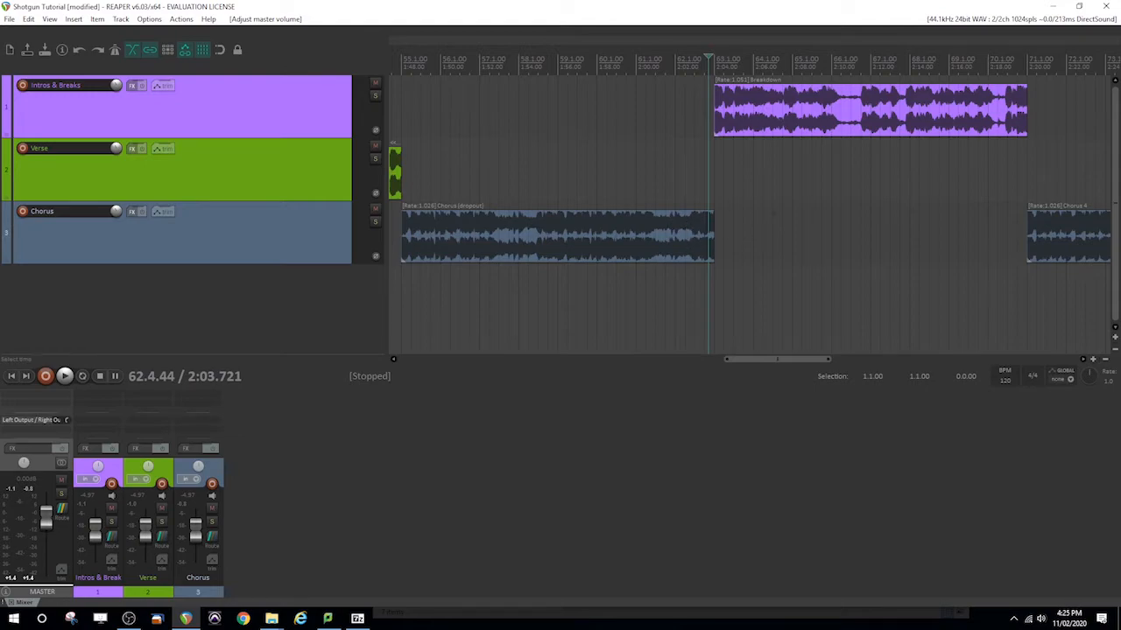
pyautogui.click(689, 234)
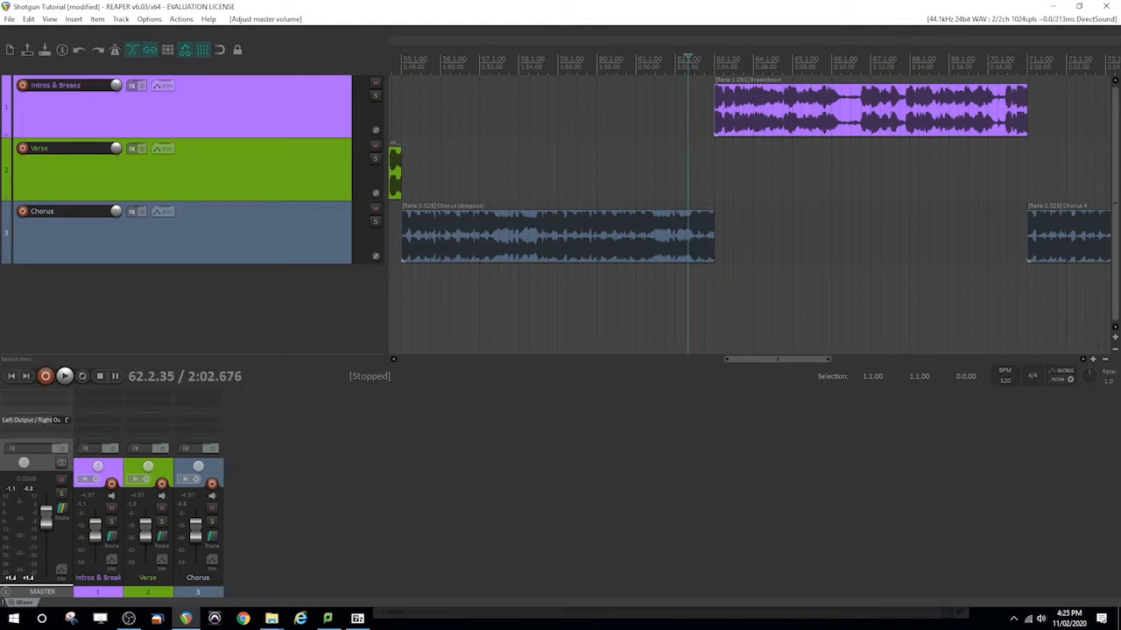
pyautogui.click(1092, 360)
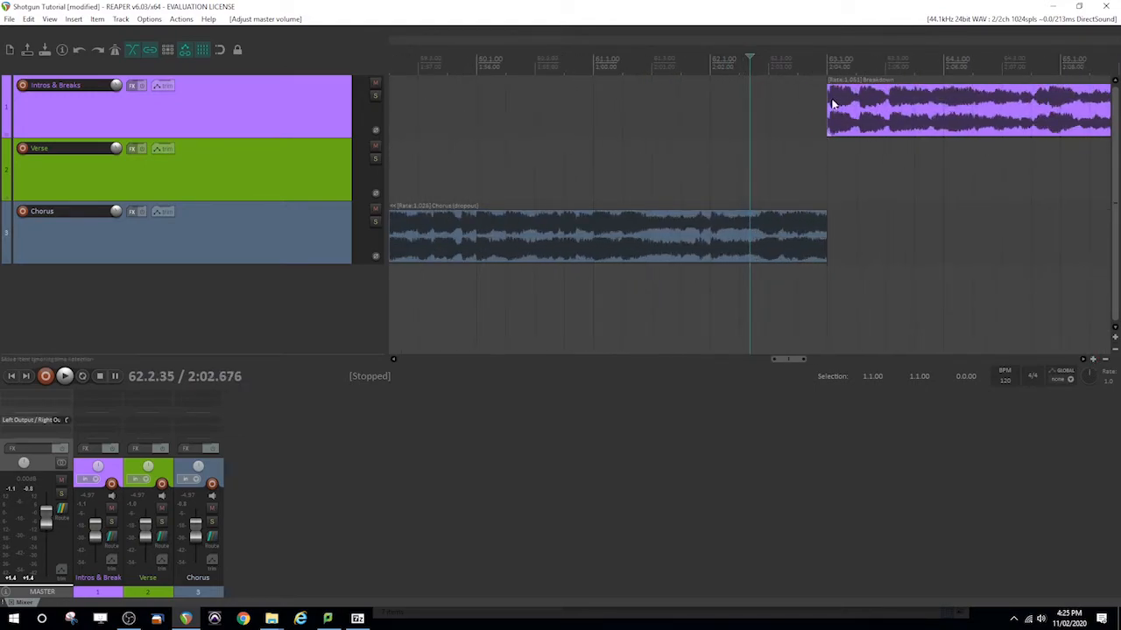
pyautogui.moveTo(825, 115); pyautogui.dragTo(758, 90)
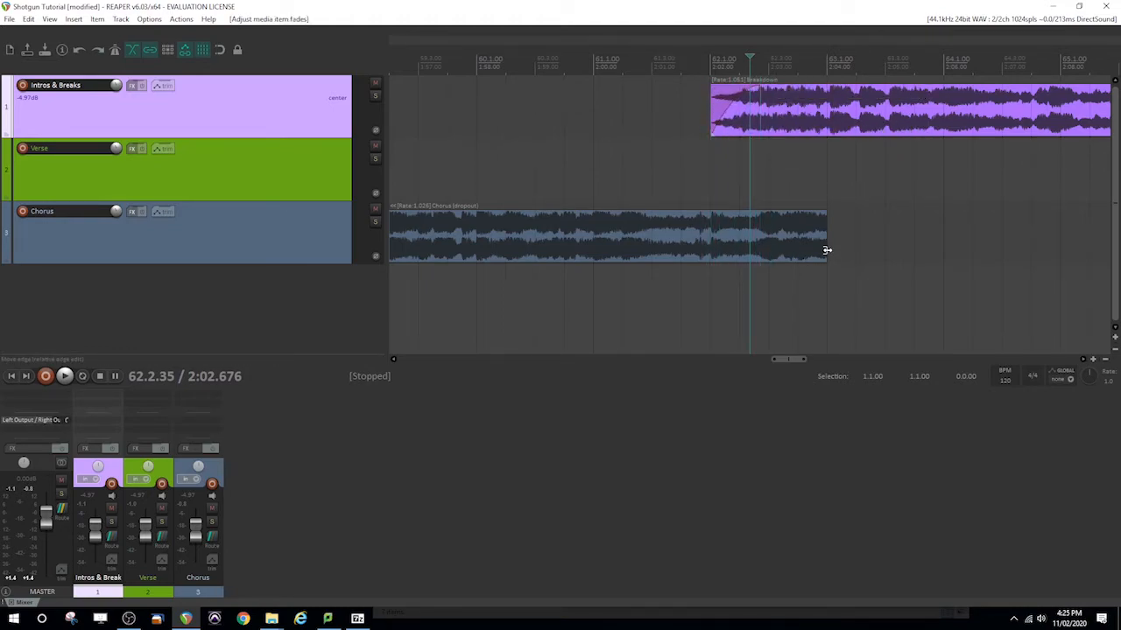
pyautogui.moveTo(826, 235); pyautogui.dragTo(709, 215)
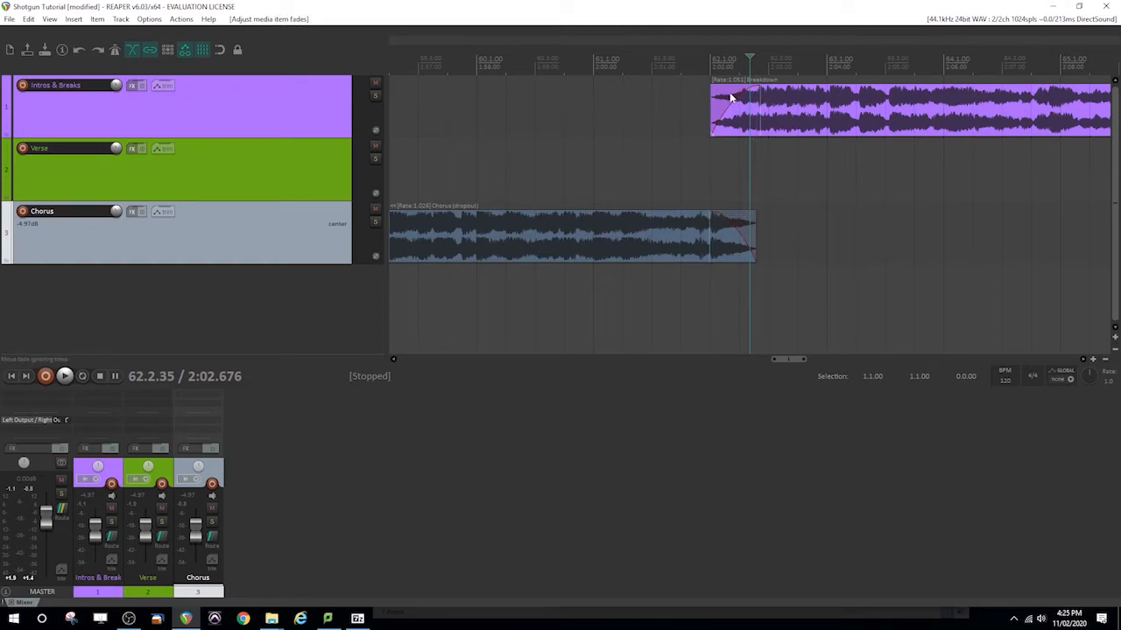
# Step: Audition the overlap from 60.4.43, lengthen it by starting the Breakdown and the Chorus fade-out at about 61.3.50, and audition again
pyautogui.click(576, 64)
pyautogui.press('space')
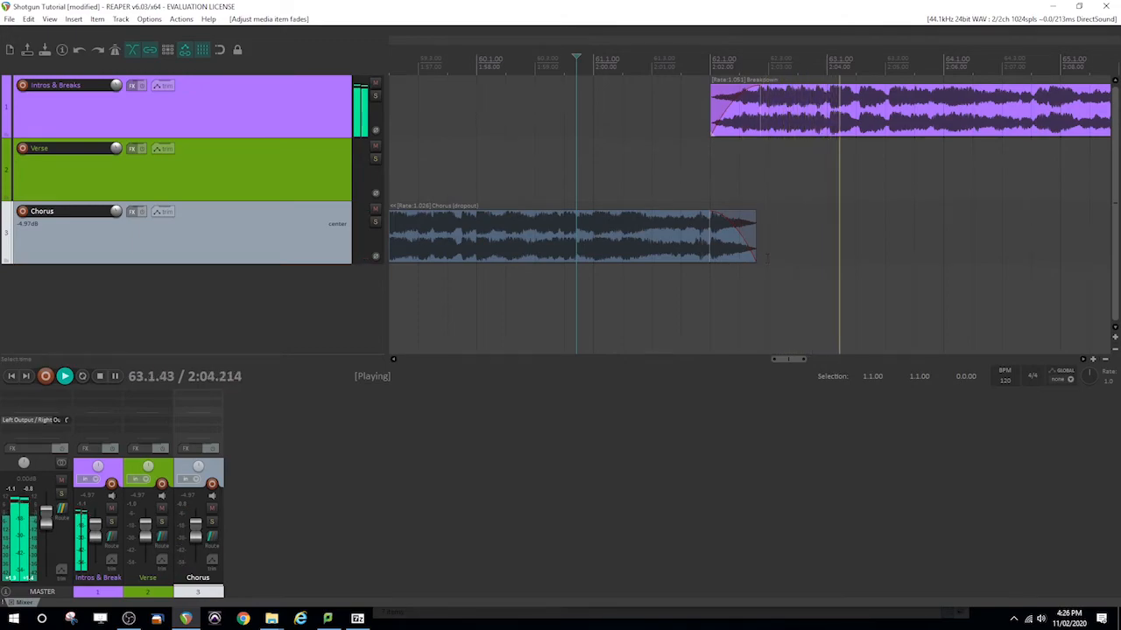
pyautogui.press('space')
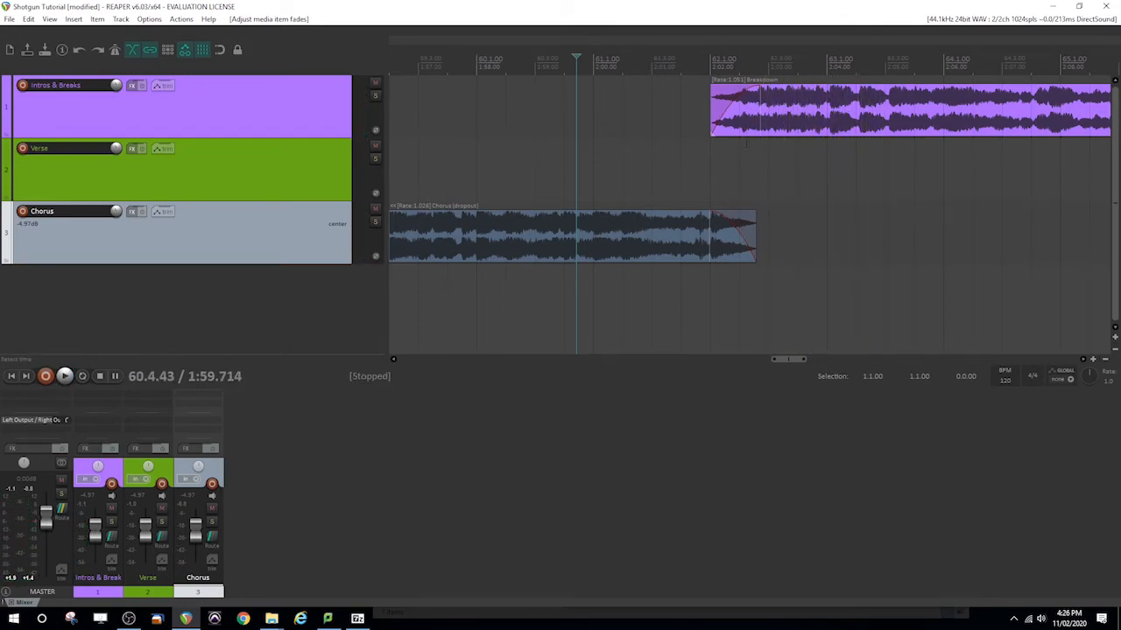
pyautogui.moveTo(711, 122); pyautogui.dragTo(749, 136)
pyautogui.moveTo(714, 228); pyautogui.dragTo(665, 229)
pyautogui.press('space')
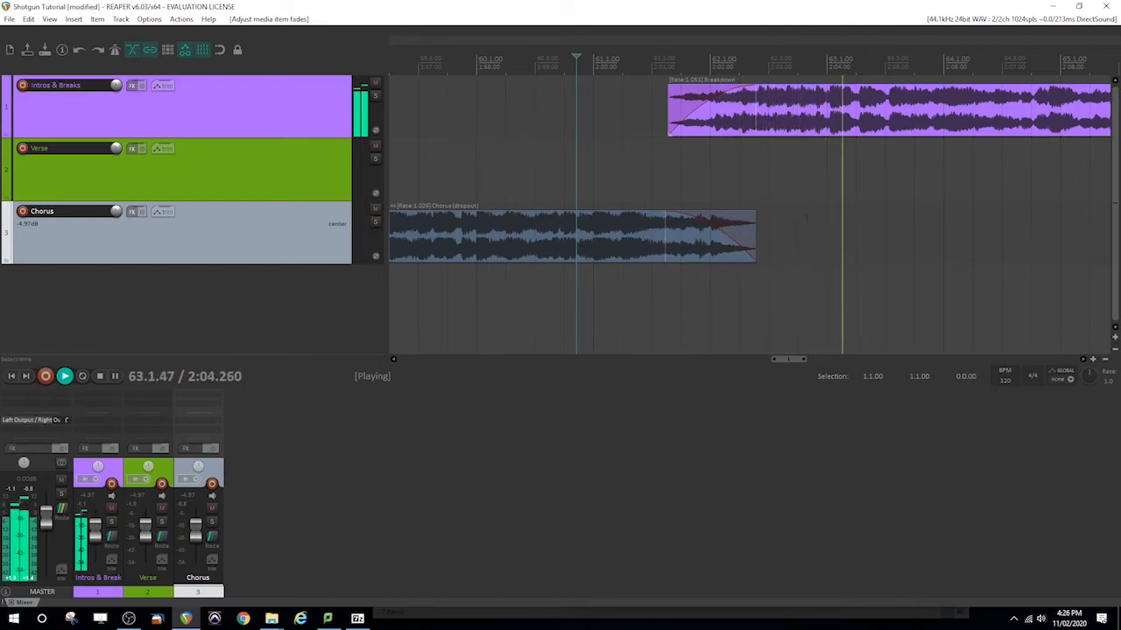
pyautogui.press('space')
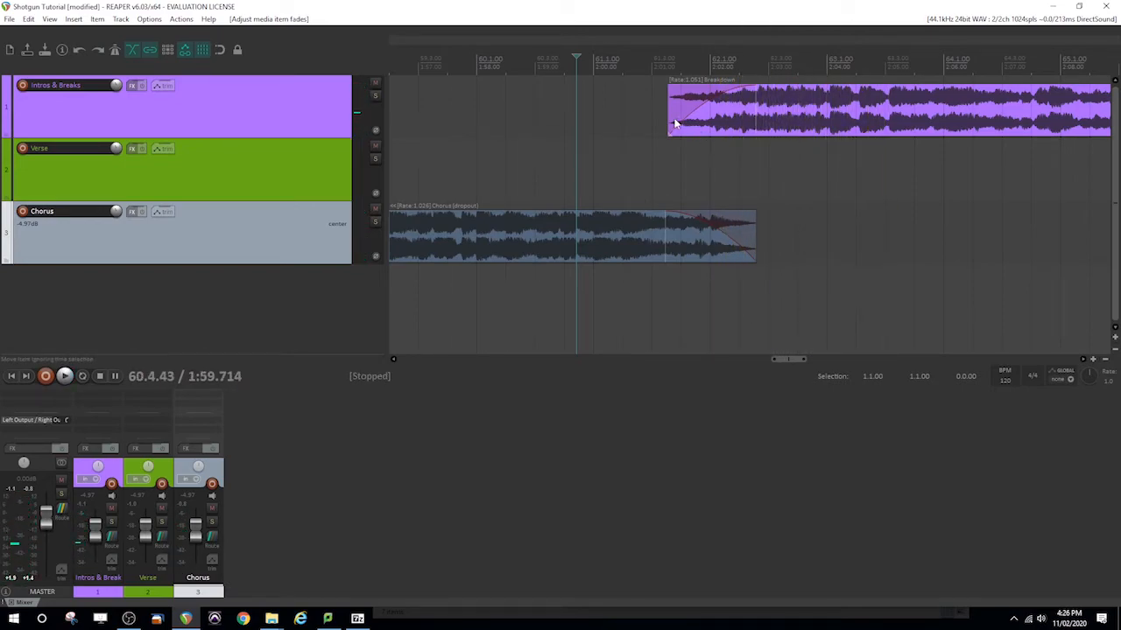
# Step: Extend the Breakdown's start back to 61.2.70, begin the Chorus (dropout) fade-out at about 61.2.80, and audition from 61.1.60
pyautogui.moveTo(667, 118); pyautogui.dragTo(644, 118)
pyautogui.moveTo(665, 215); pyautogui.dragTo(646, 216)
pyautogui.click(611, 166)
pyautogui.press('space')
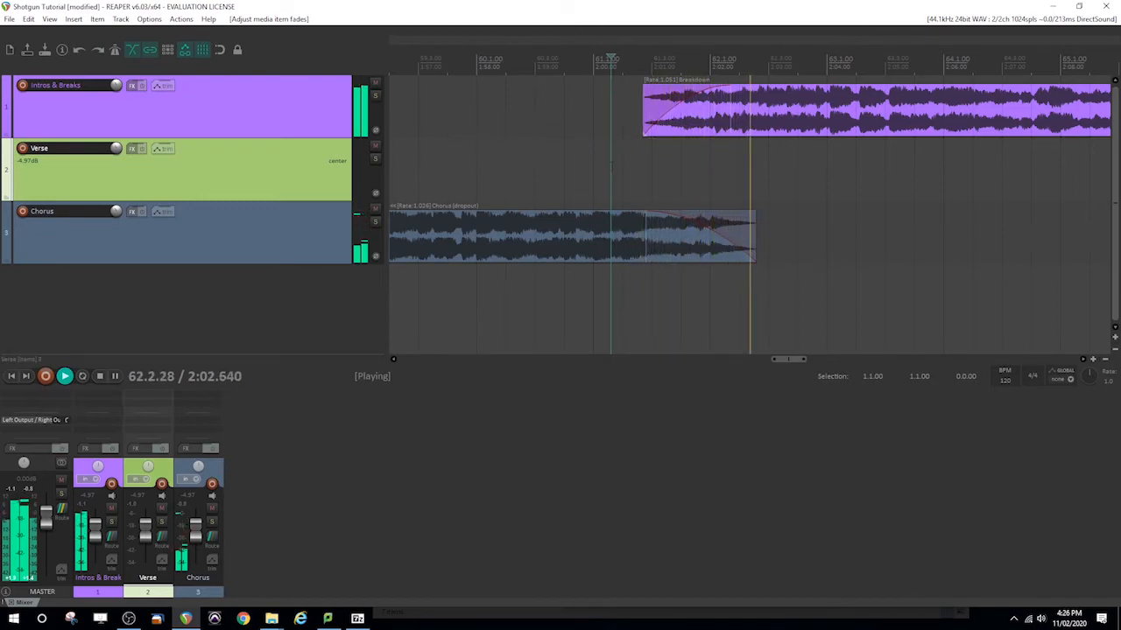
pyautogui.press('space')
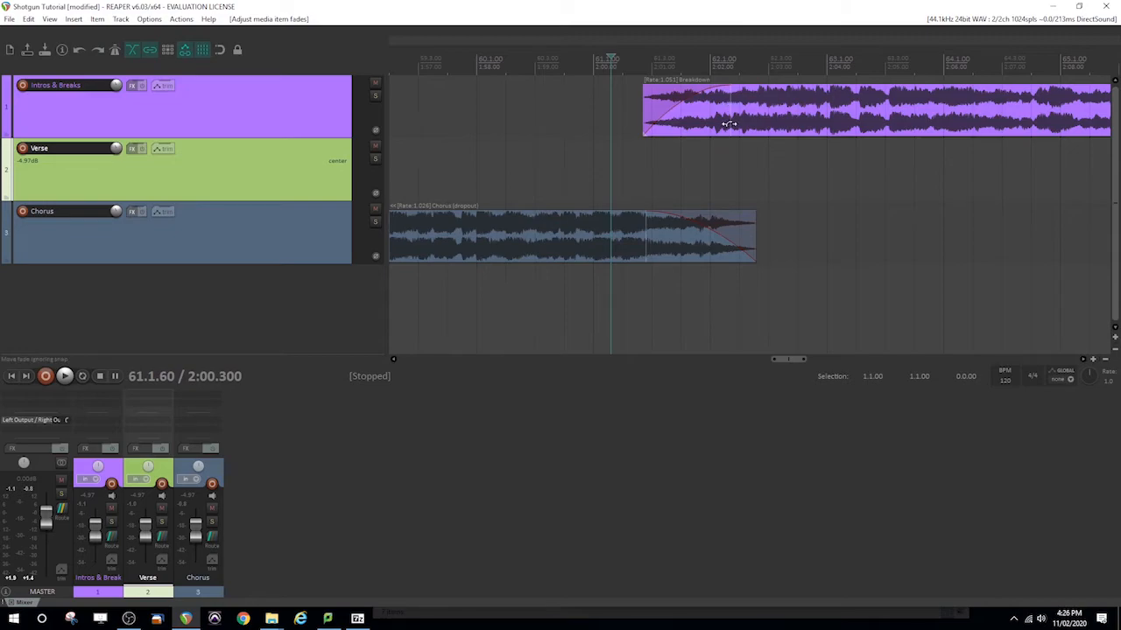
# Step: Split Chorus (dropout) at 61.4.26, delete its tail, and add a fade-out from about 61.2.70 to the new end
pyautogui.moveTo(752, 243)
pyautogui.mouseDown()
pyautogui.moveTo(712, 255)
pyautogui.moveTo(749, 250)
pyautogui.mouseUp()
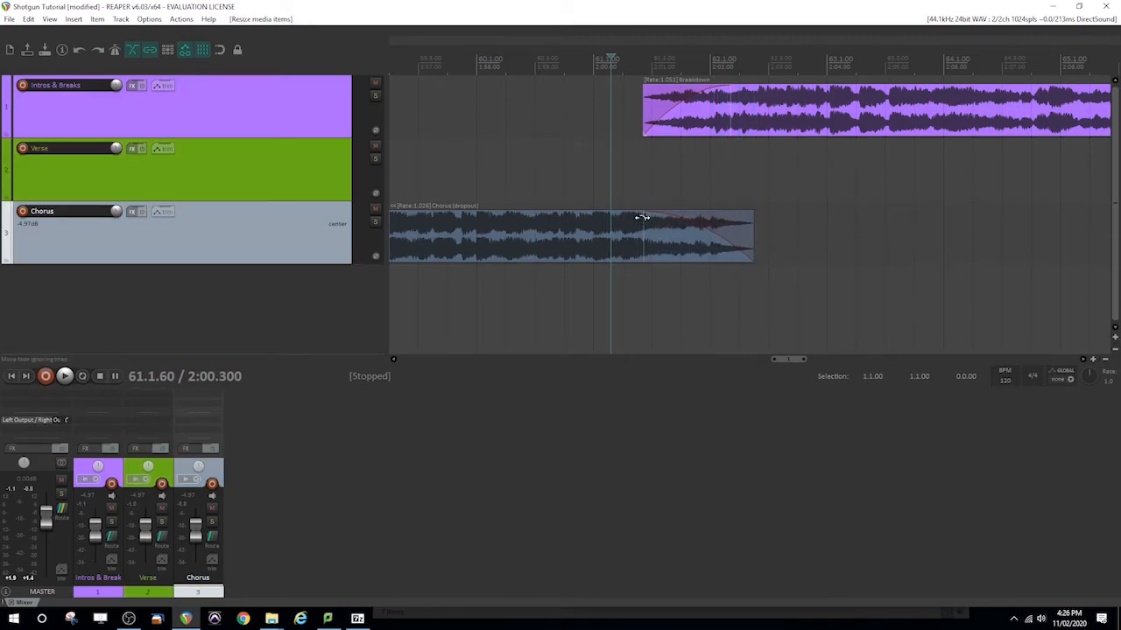
pyautogui.click(688, 230)
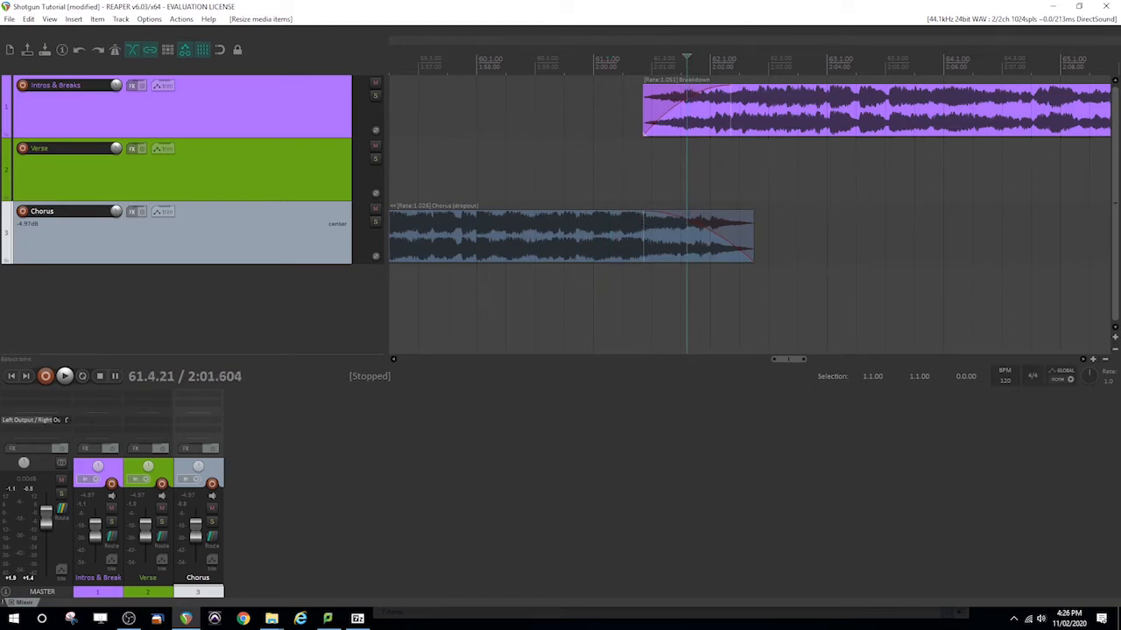
pyautogui.press('s')
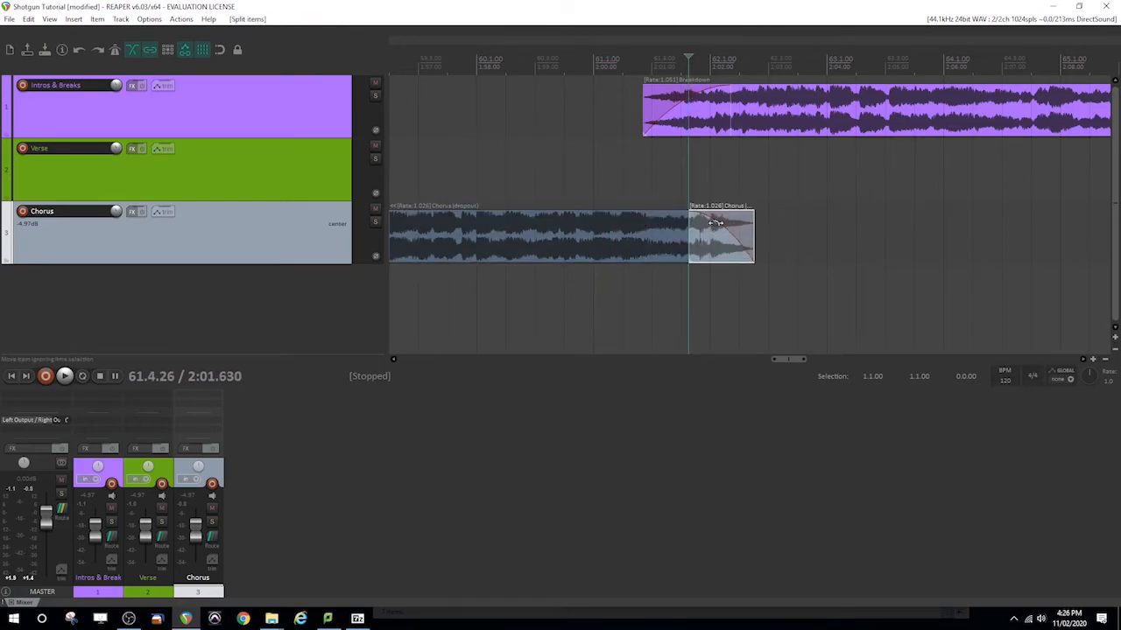
pyautogui.press('Delete')
pyautogui.moveTo(688, 213); pyautogui.dragTo(642, 216)
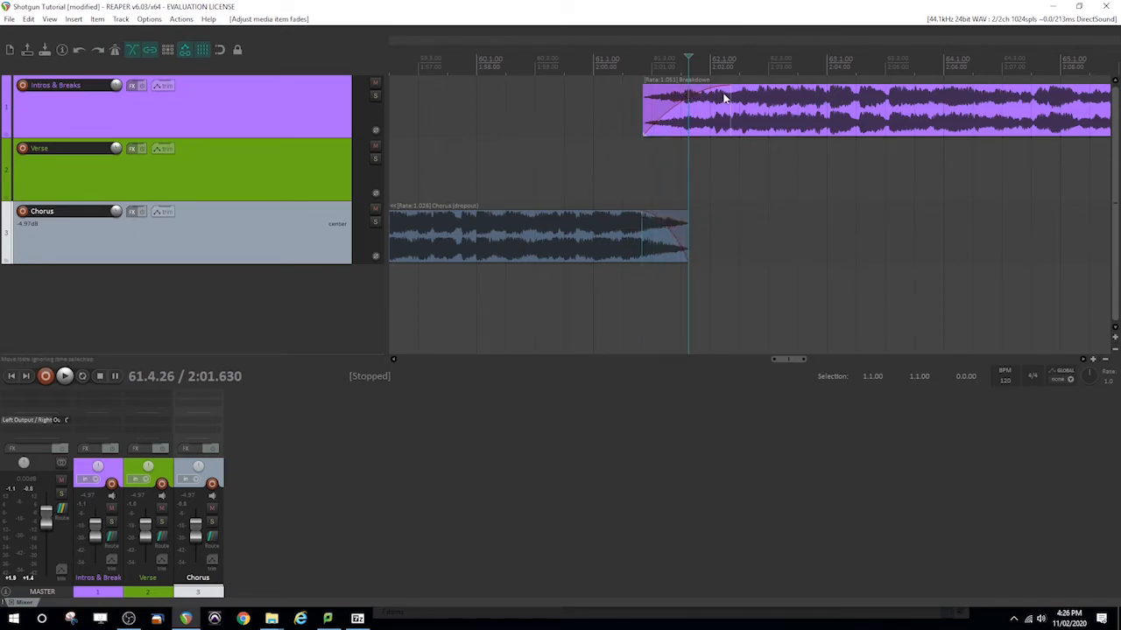
# Step: Shorten the Breakdown's fade-in to end at about 61.4.26 and audition the transition from 61.2.63
pyautogui.click(723, 98)
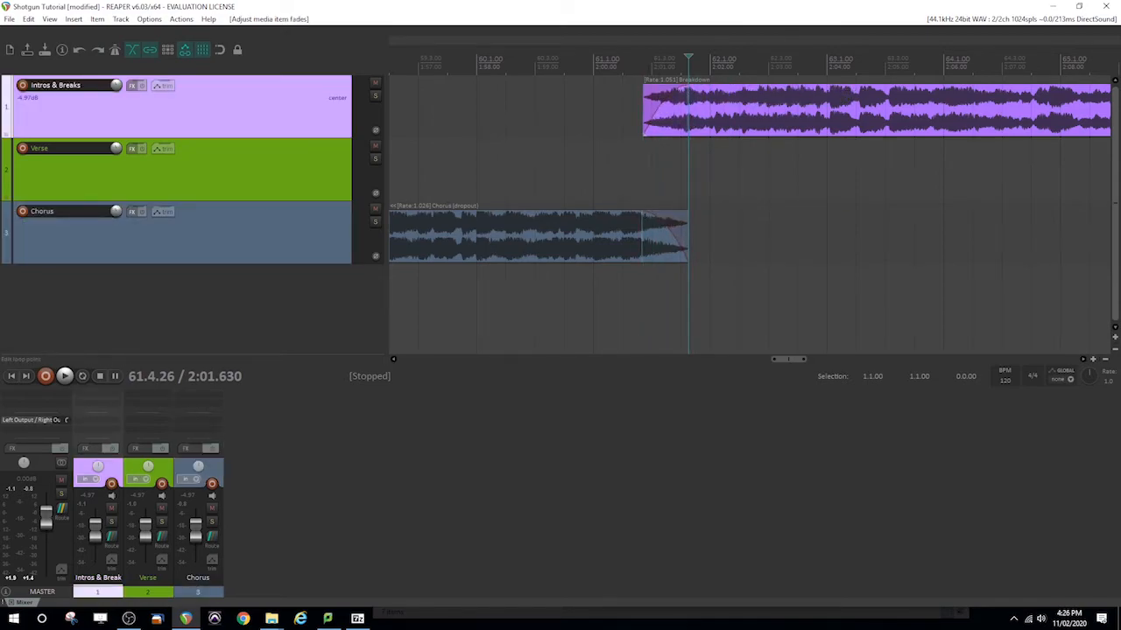
pyautogui.press('space')
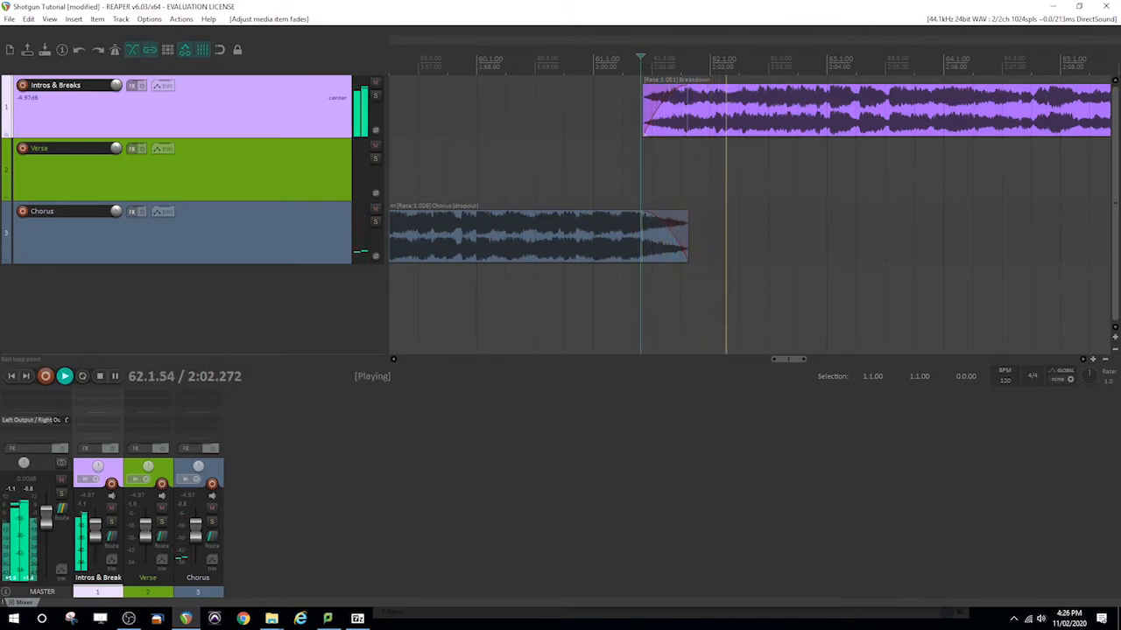
pyautogui.press('space')
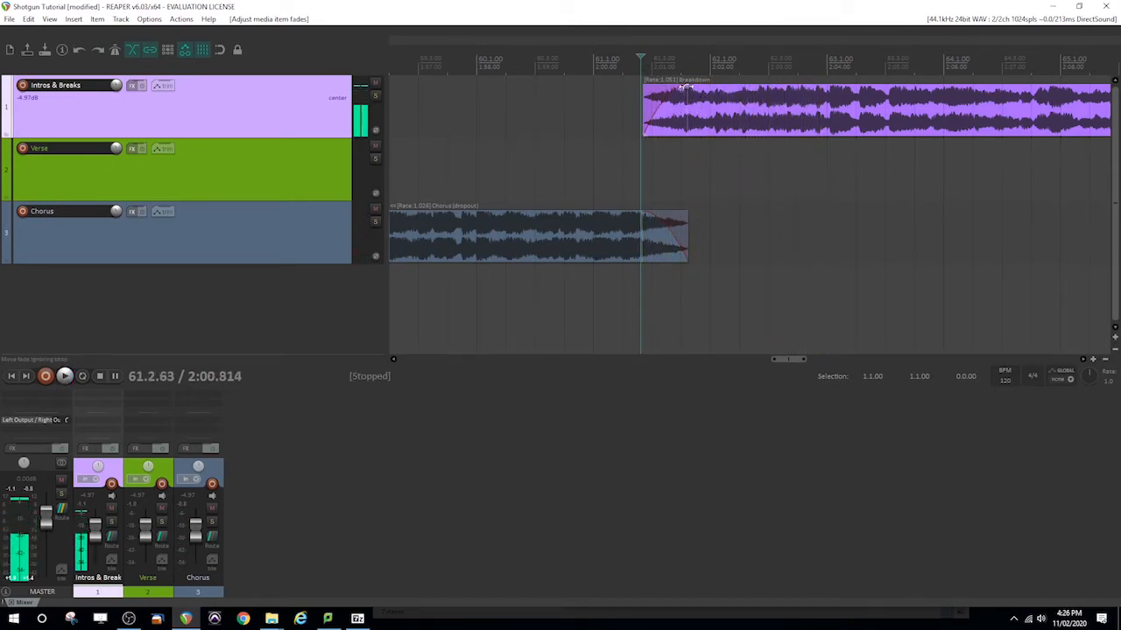
# Step: Slide the Breakdown slightly earlier to start at about 61.2.55, aligning its beat with the grid at 62.1.00
pyautogui.click(683, 88)
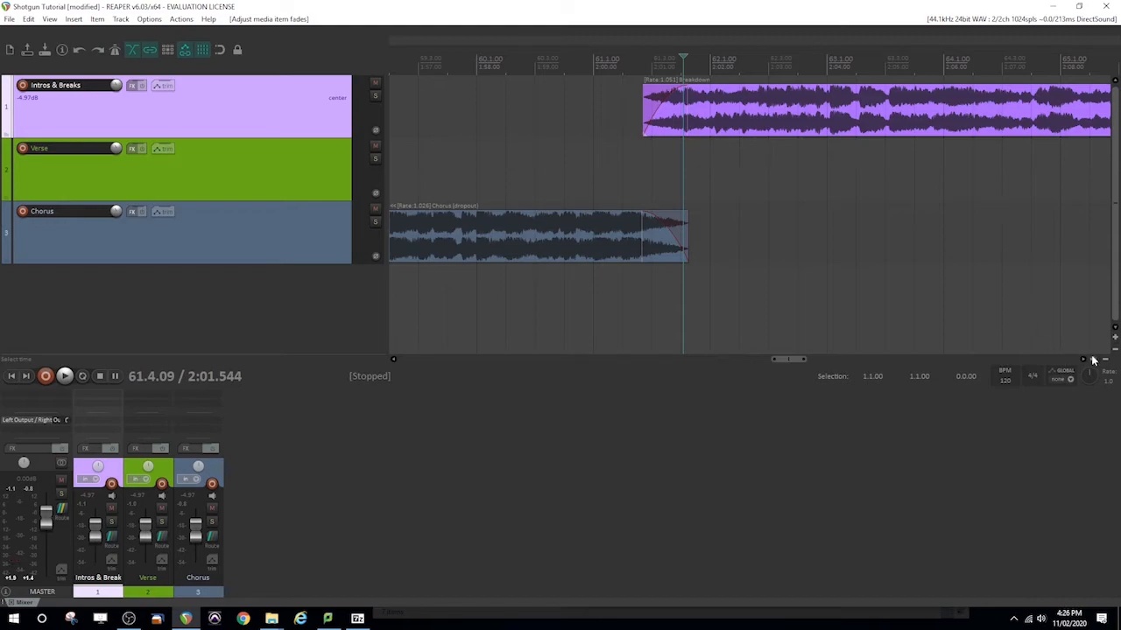
pyautogui.scroll(6, 1092, 361)
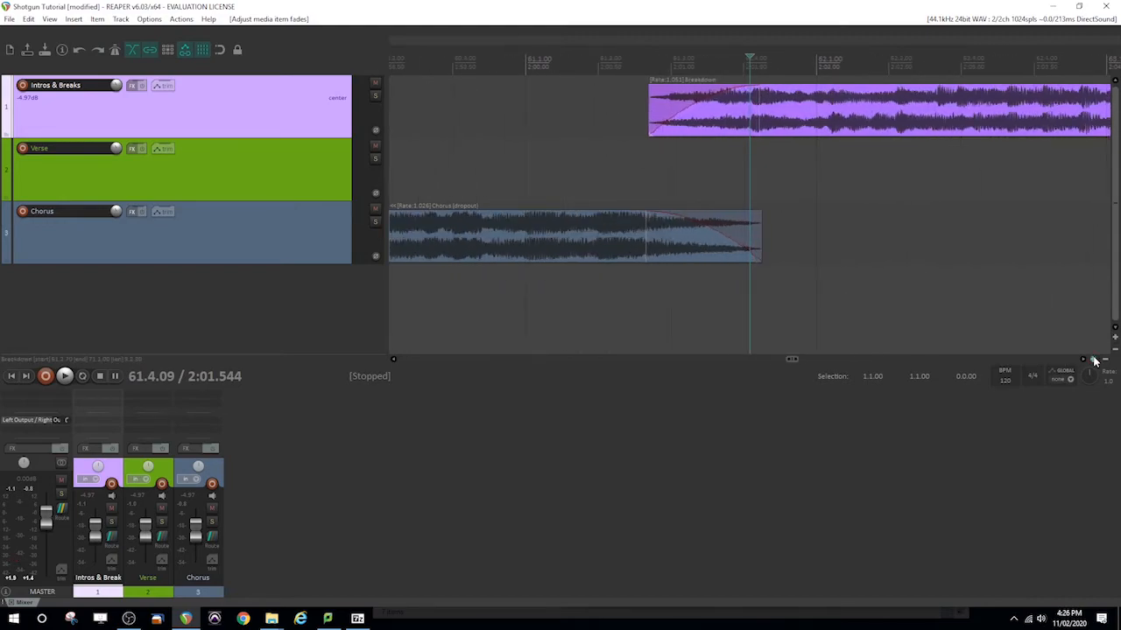
pyautogui.scroll(3, 1093, 361)
pyautogui.click(755, 113)
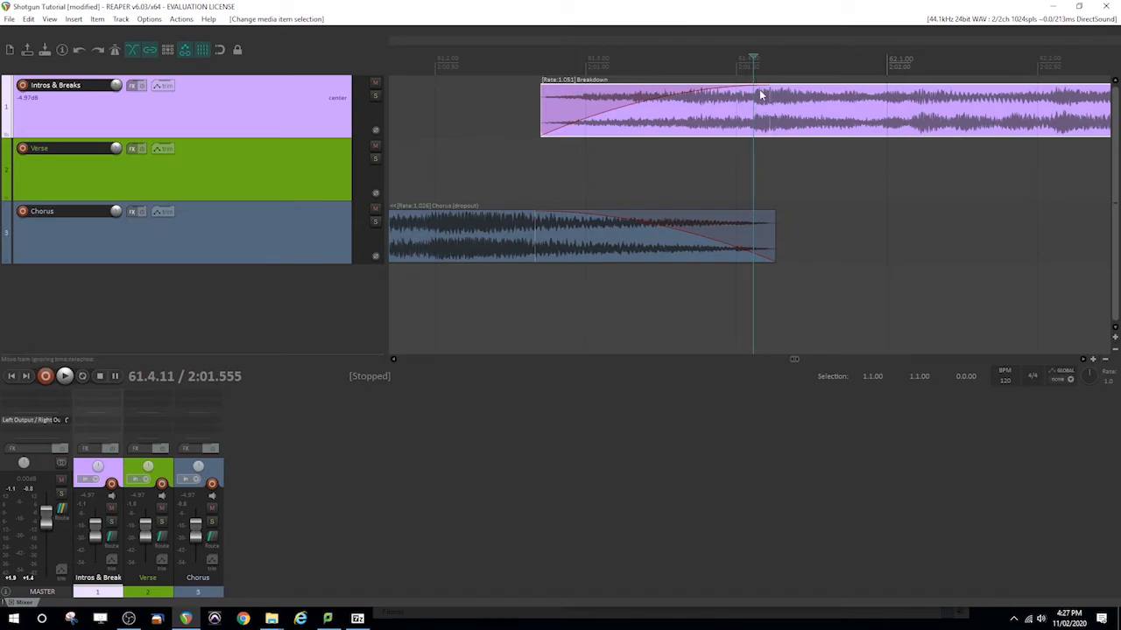
pyautogui.click(1105, 360)
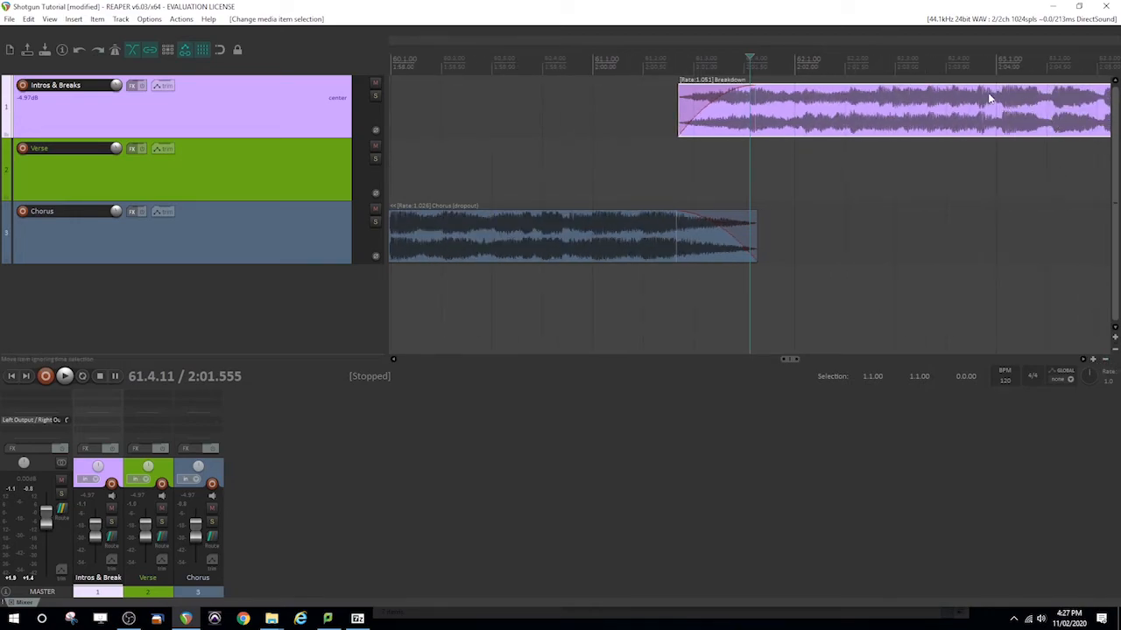
pyautogui.click(796, 94)
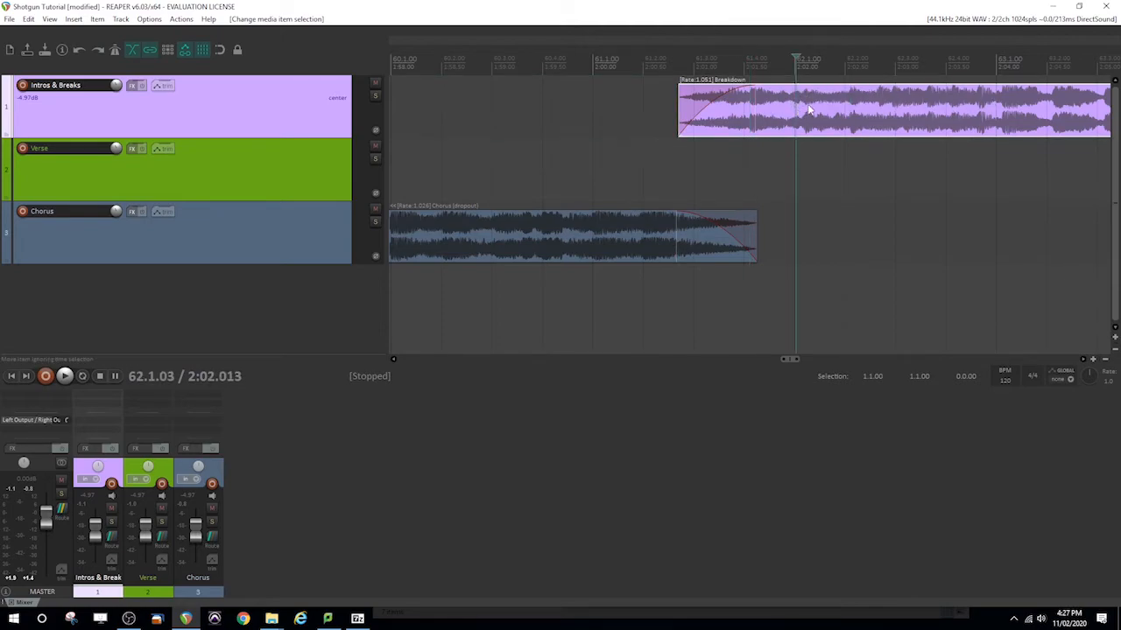
pyautogui.moveTo(801, 113)
pyautogui.mouseDown()
pyautogui.moveTo(805, 123)
pyautogui.moveTo(796, 120)
pyautogui.mouseUp()
# Step: Check the Breakdown's beats against the gridlines at 61.4.00 and 62.2.00 and nudge the item very slightly later
pyautogui.click(842, 74)
pyautogui.click(741, 70)
pyautogui.click(743, 70)
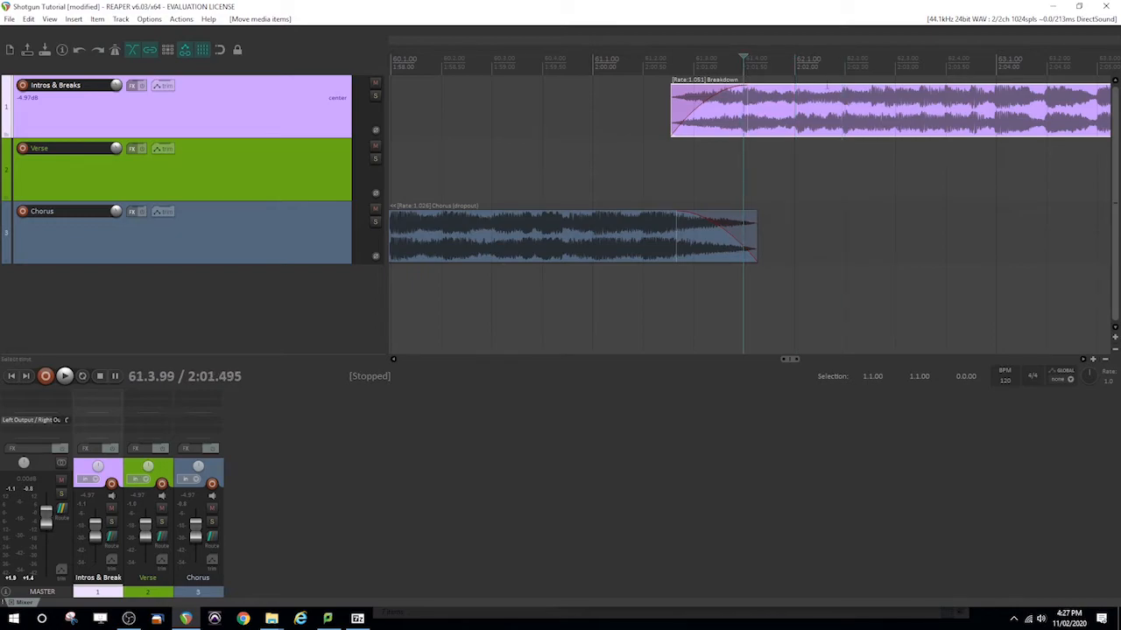
pyautogui.click(843, 70)
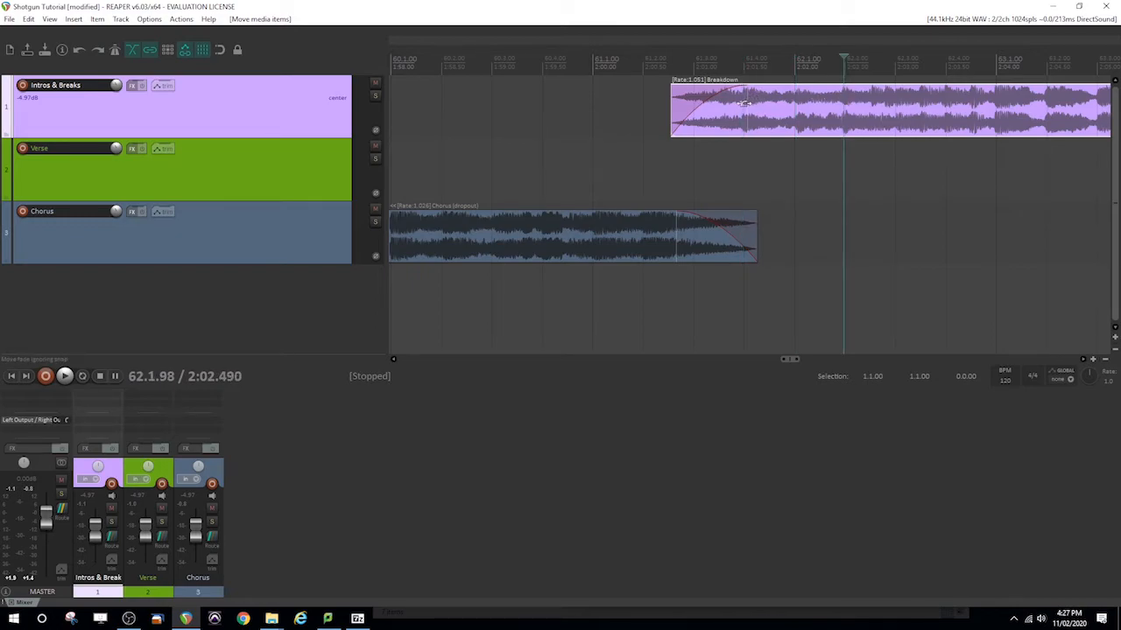
pyautogui.moveTo(768, 120); pyautogui.dragTo(776, 122)
pyautogui.click(742, 69)
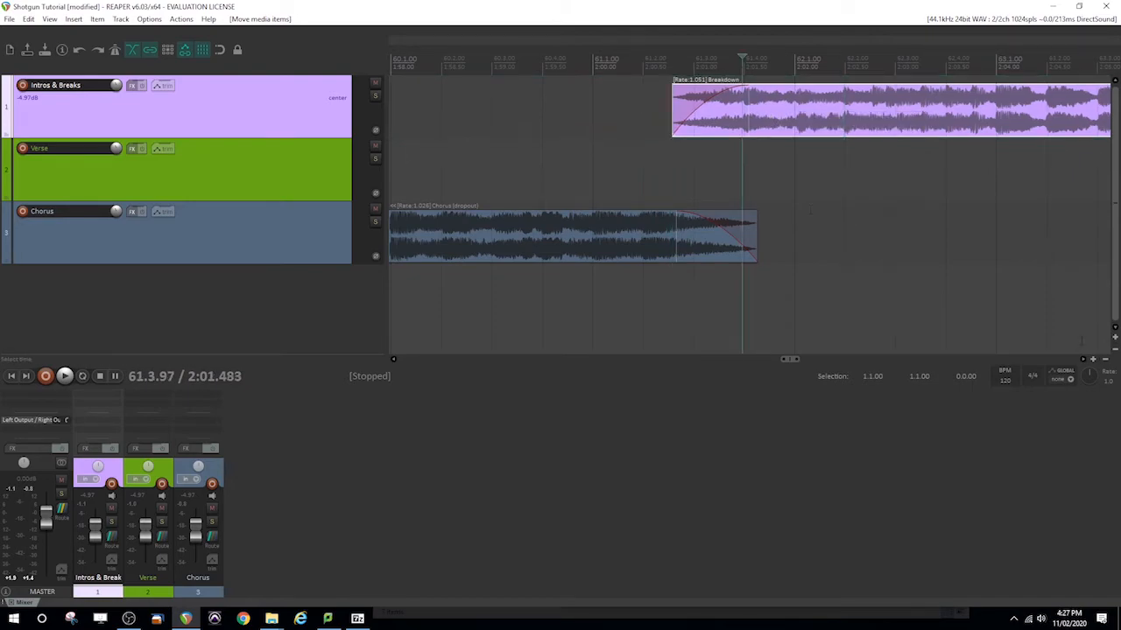
# Step: Nudge the Breakdown slightly earlier to start at about 61.2.56 and audition the transition from 61.2.30
pyautogui.click(1092, 359)
pyautogui.click(1092, 359)
pyautogui.click(1092, 359)
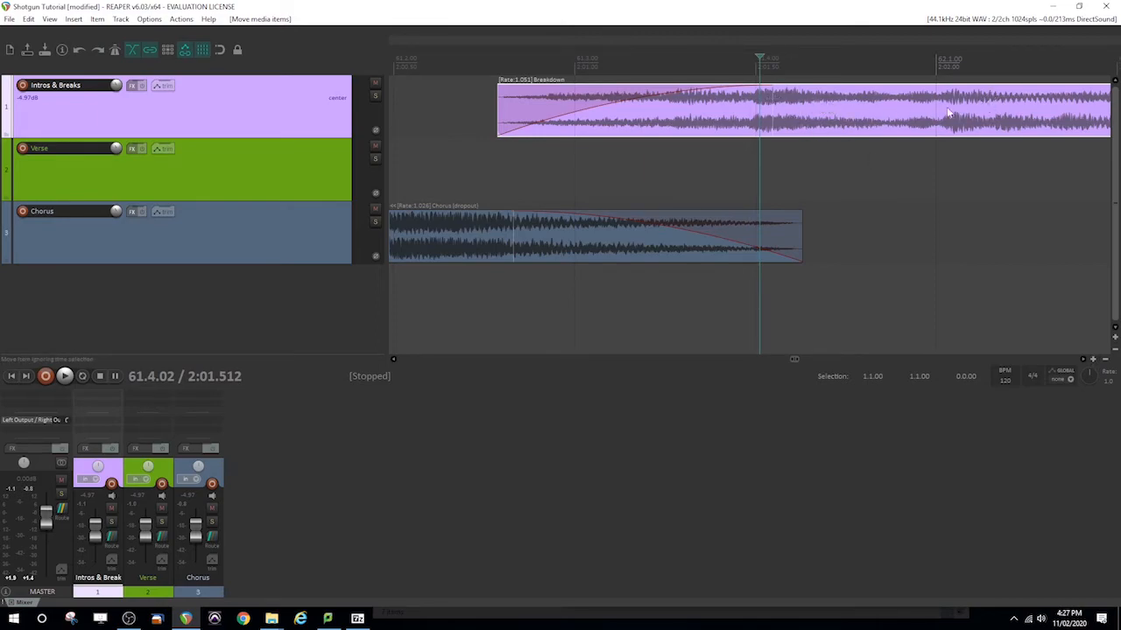
pyautogui.moveTo(825, 116); pyautogui.dragTo(822, 116)
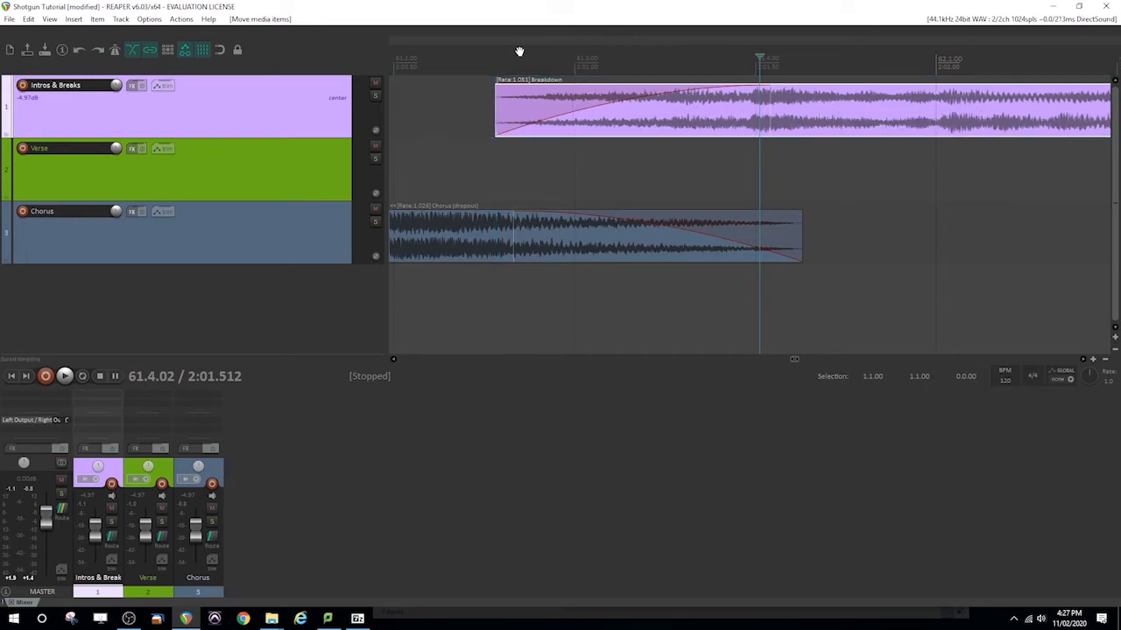
pyautogui.click(449, 64)
pyautogui.press('space')
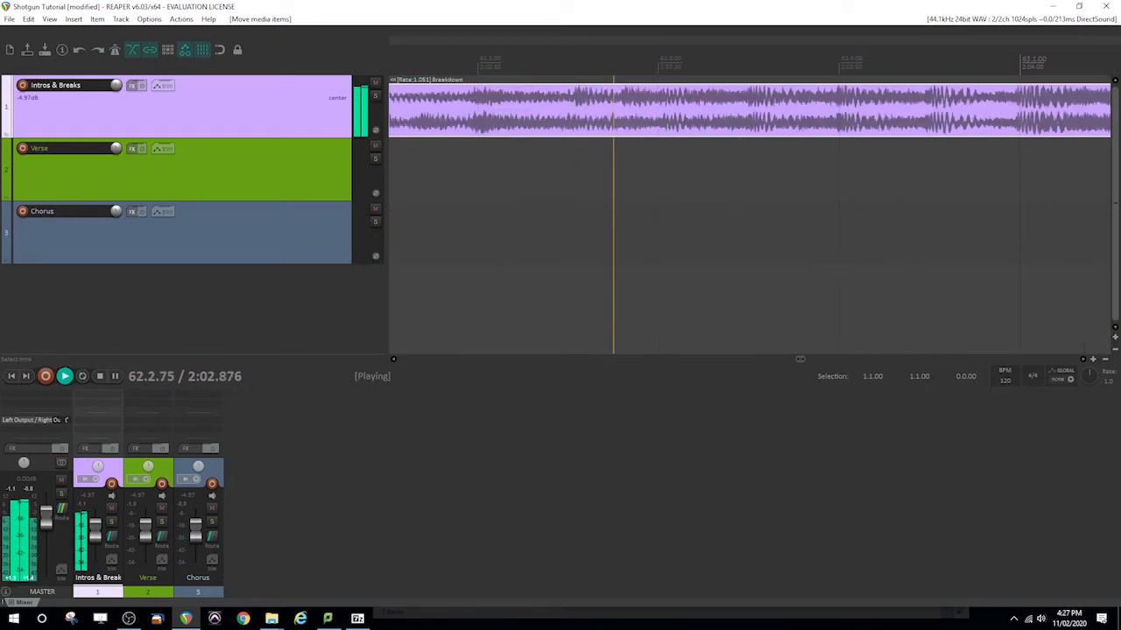
# Step: Turn on snapping and time-stretch the end of the Breakdown to 71.1.00, where Chorus 4 starts
pyautogui.click(1105, 360)
pyautogui.click(1105, 359)
pyautogui.click(1105, 359)
pyautogui.click(1106, 359)
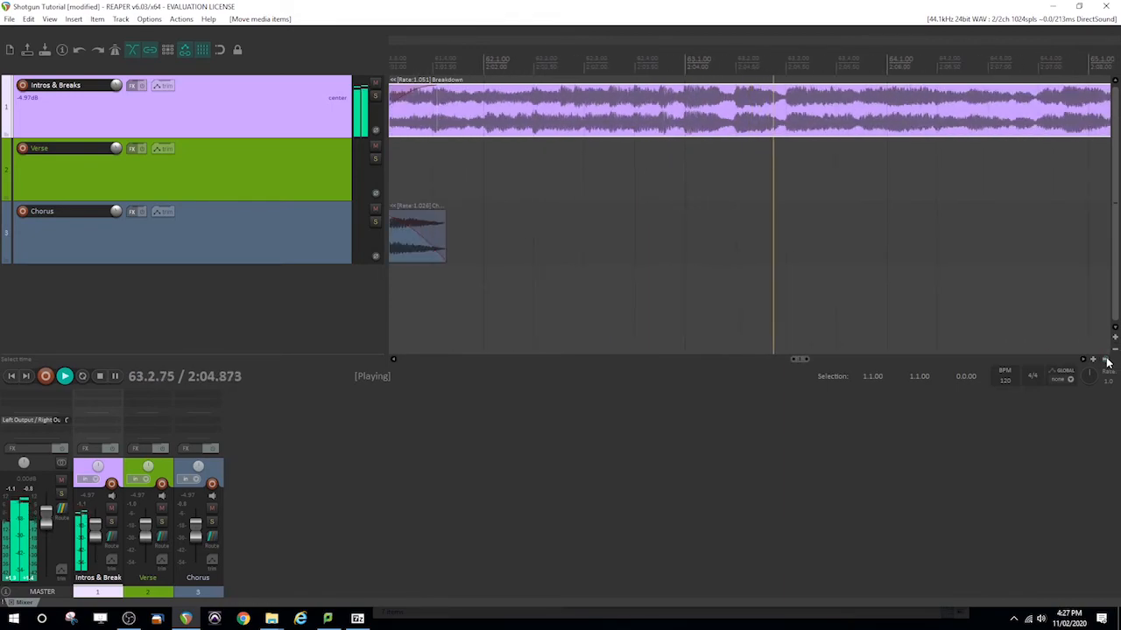
pyautogui.click(1106, 359)
pyautogui.moveTo(803, 361); pyautogui.dragTo(814, 360)
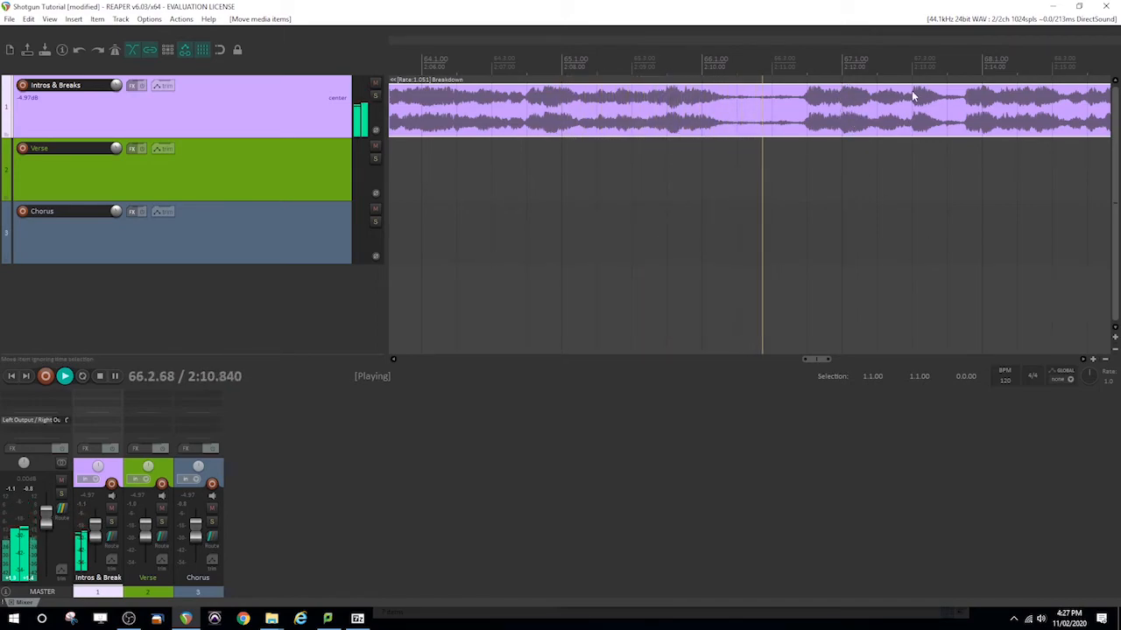
pyautogui.click(1105, 360)
pyautogui.click(1105, 360)
pyautogui.click(1104, 360)
pyautogui.moveTo(1018, 129); pyautogui.dragTo(1018, 131)
pyautogui.press('space')
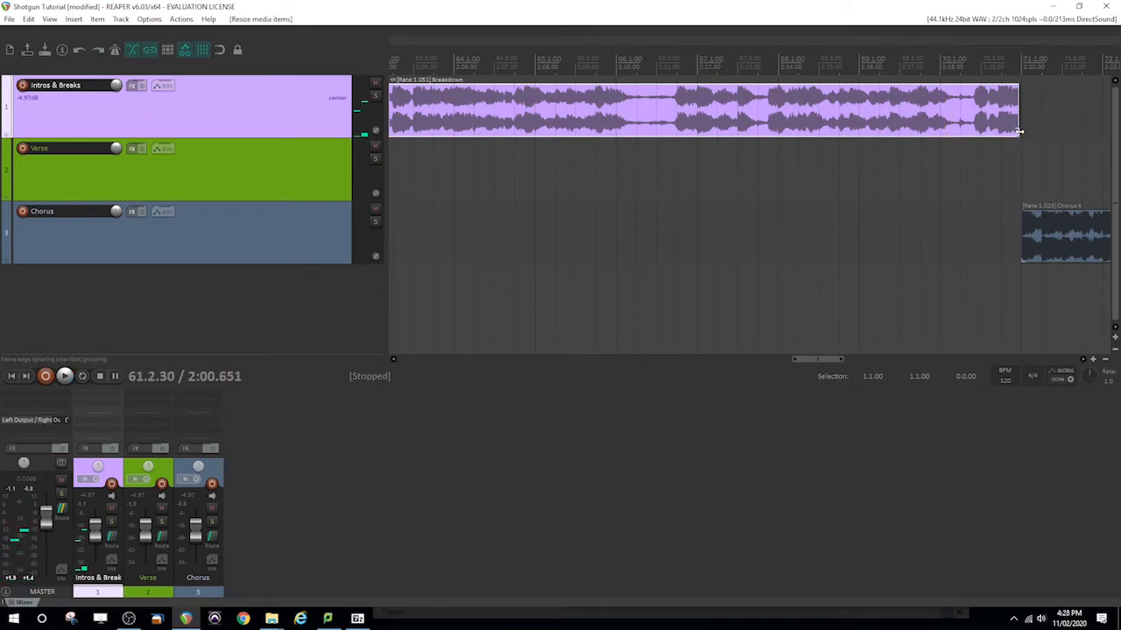
pyautogui.click(220, 49)
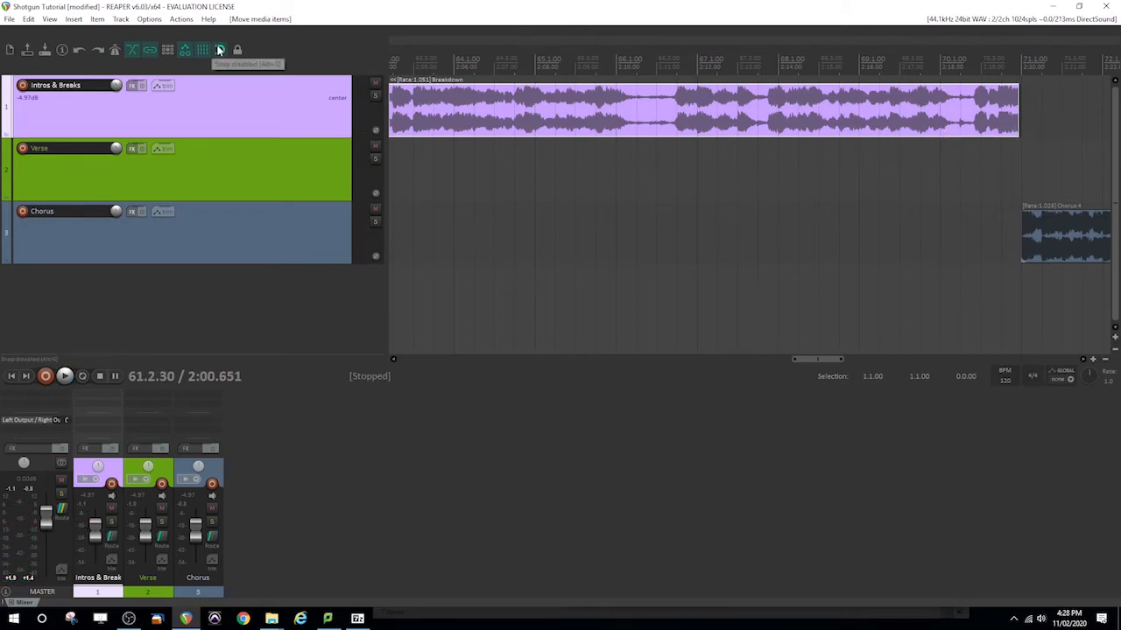
pyautogui.moveTo(1019, 117); pyautogui.dragTo(1021, 117)
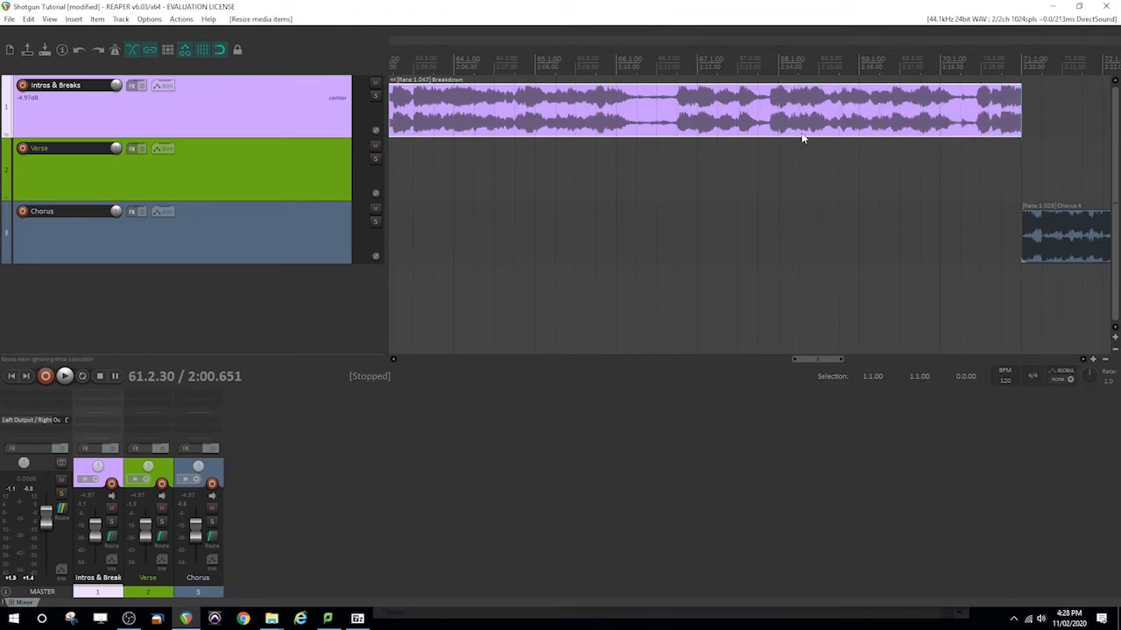
# Step: Audition the transition from the Breakdown into Chorus 4 from 69.4.00, 70.3.00 and 70.1.00
pyautogui.press('space')
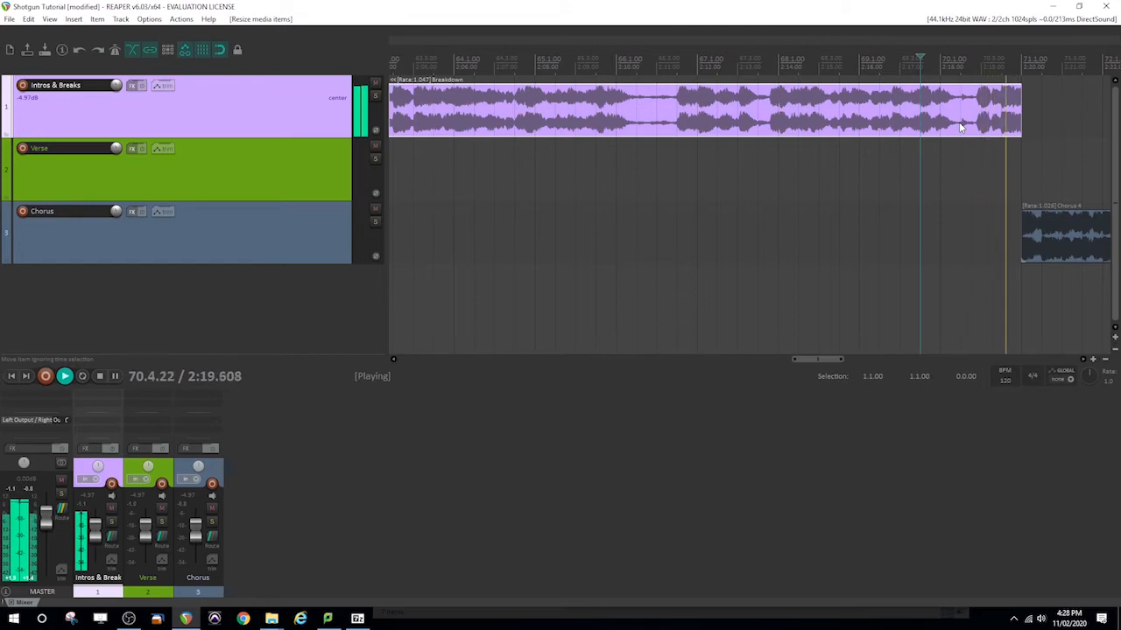
pyautogui.press('space')
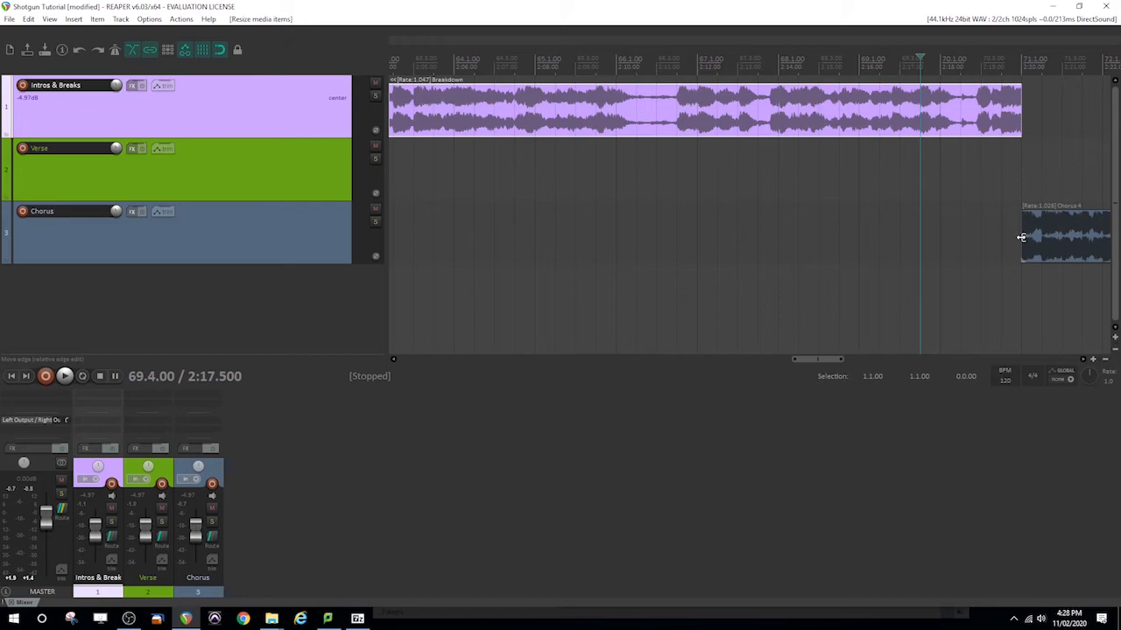
pyautogui.click(981, 61)
pyautogui.press('space')
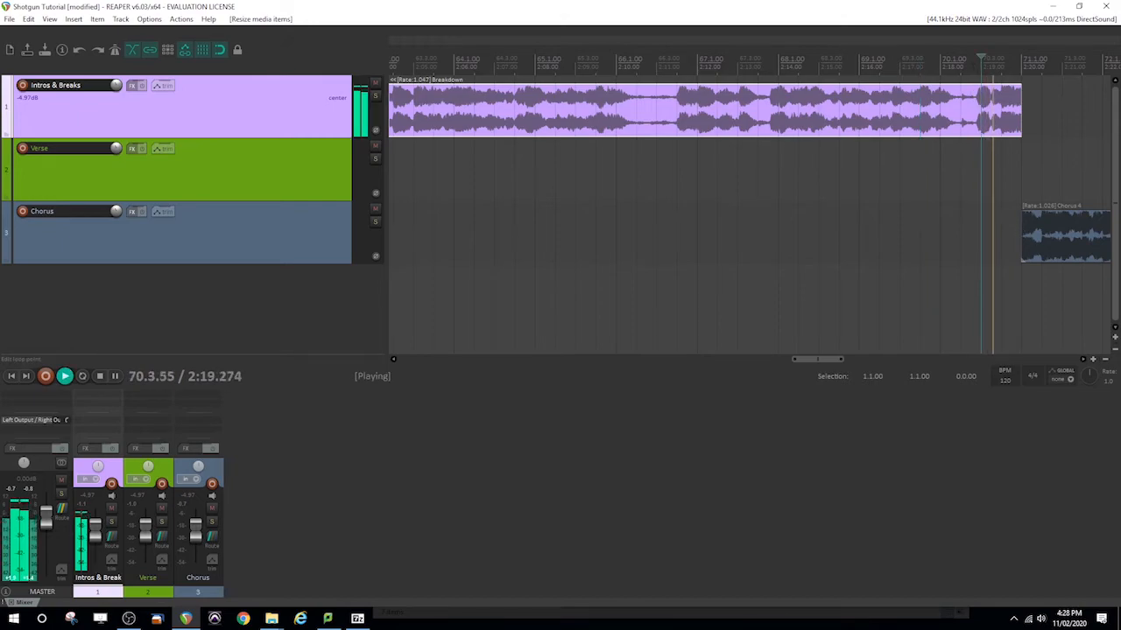
pyautogui.press('space')
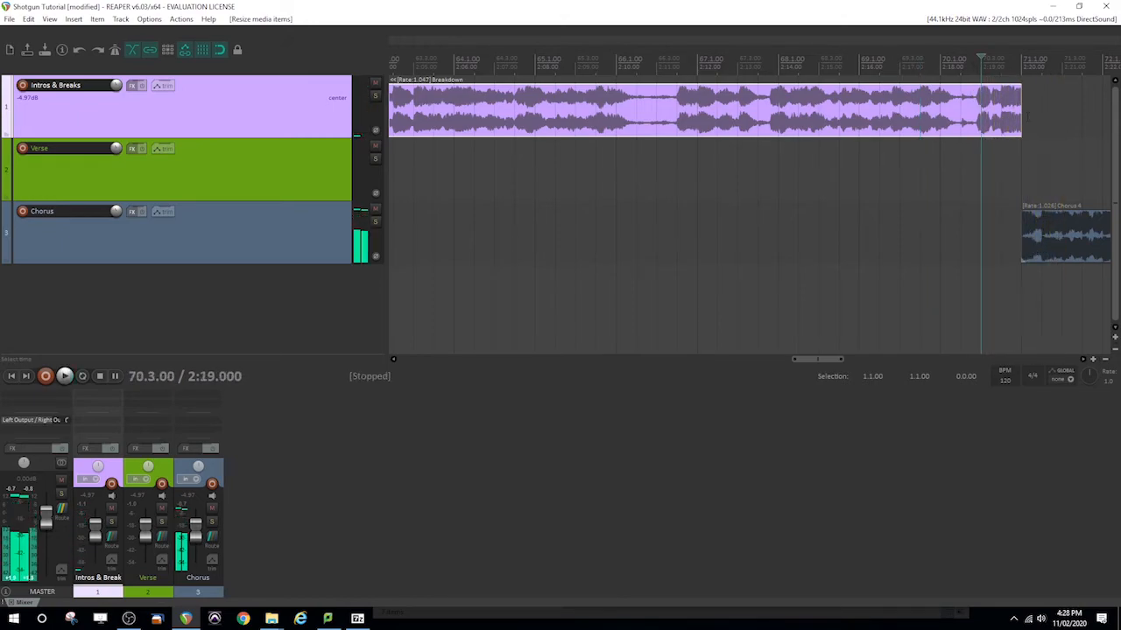
pyautogui.click(1091, 358)
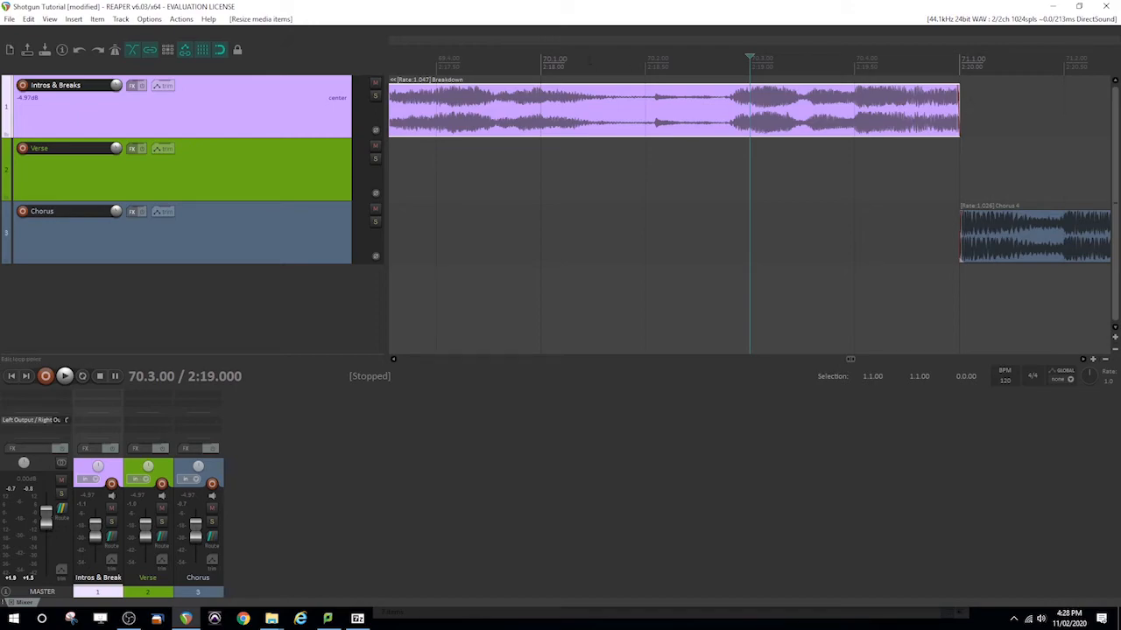
pyautogui.click(542, 63)
pyautogui.press('space')
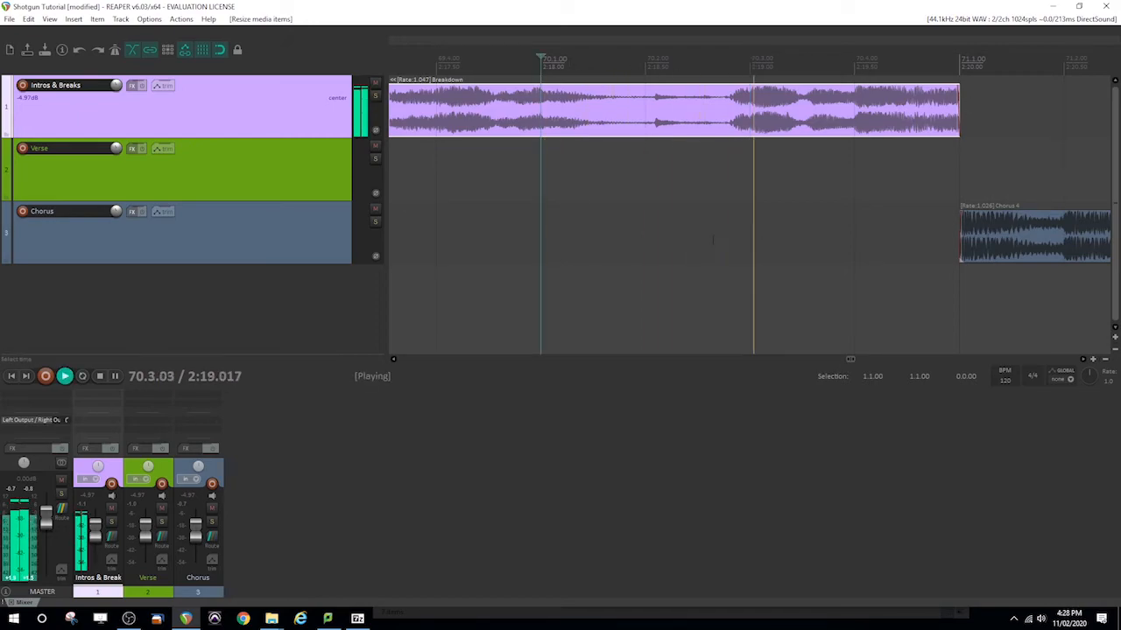
pyautogui.press('space')
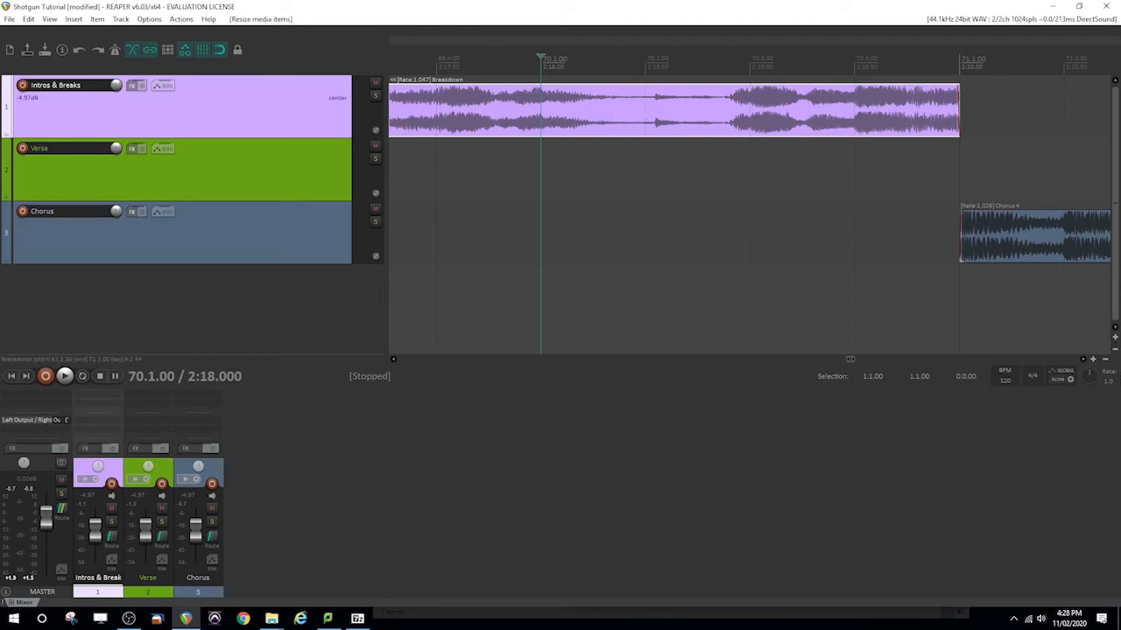
# Step: Play from 68.1.00 through Chorus 4 up to the start of the following Verse 1
pyautogui.click(1093, 359)
pyautogui.click(1104, 359)
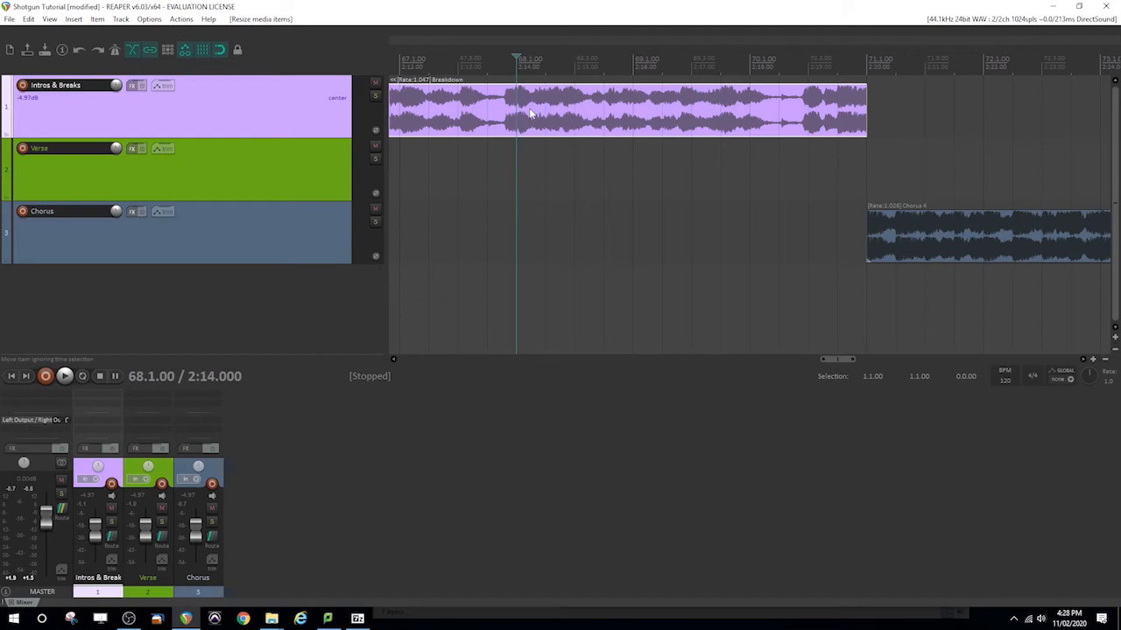
pyautogui.press('space')
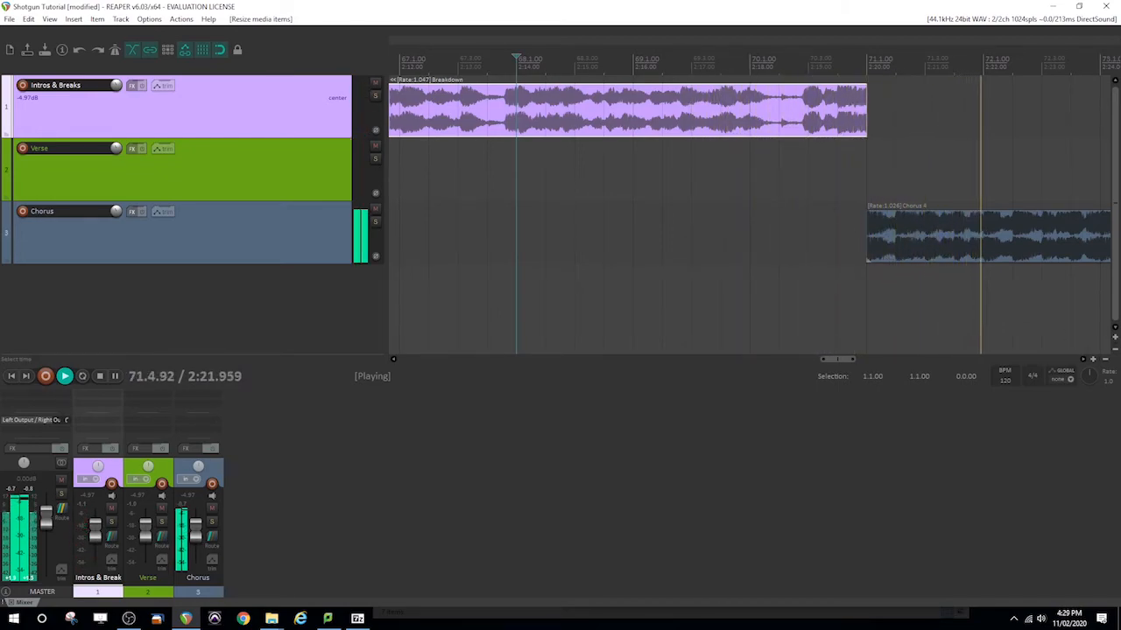
pyautogui.click(1104, 361)
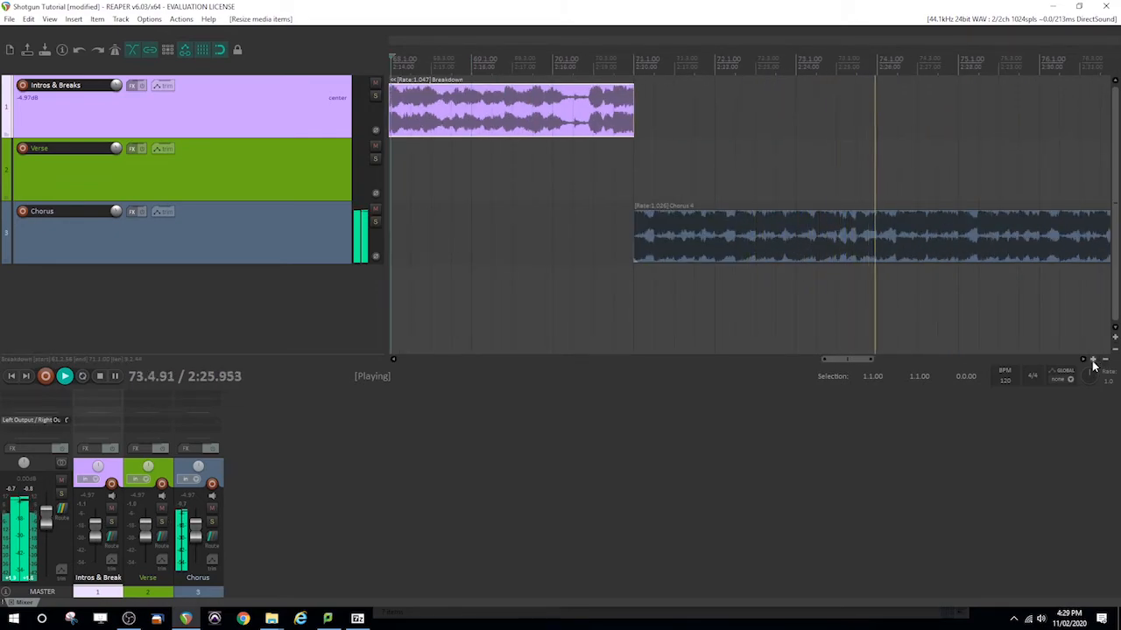
pyautogui.click(1104, 361)
pyautogui.click(1104, 360)
pyautogui.click(1104, 361)
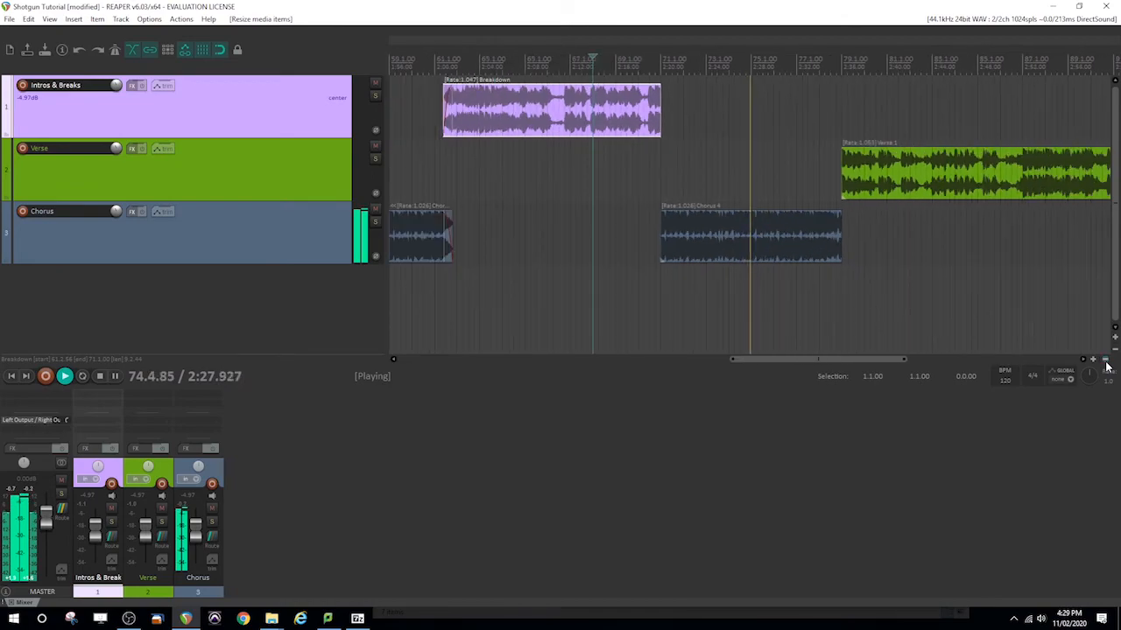
pyautogui.click(1104, 360)
pyautogui.click(1104, 361)
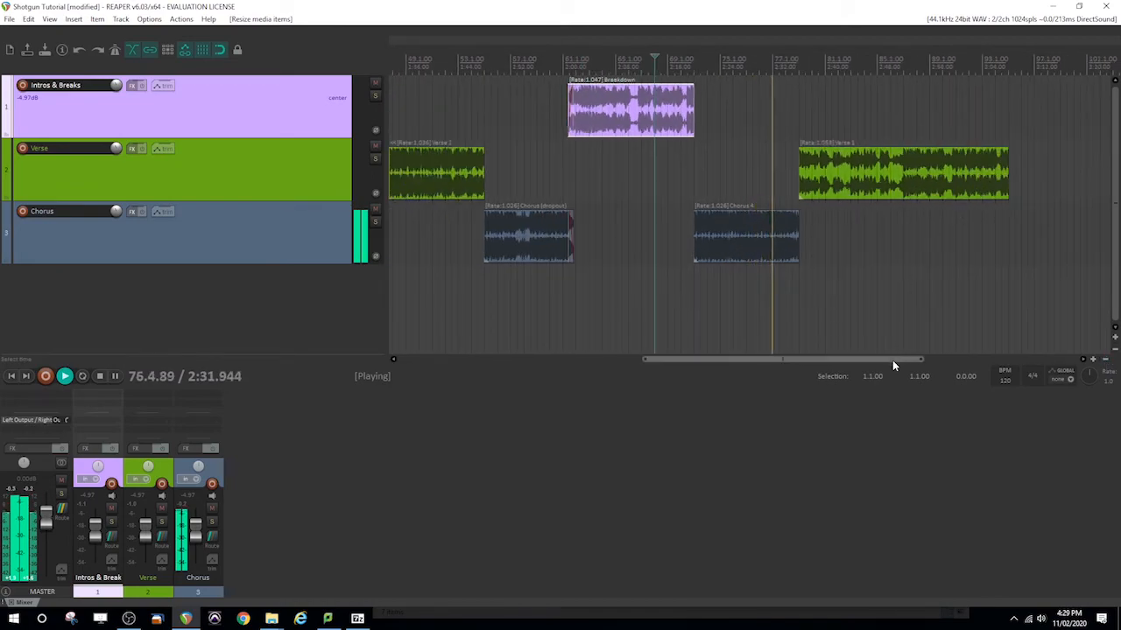
pyautogui.moveTo(892, 366); pyautogui.dragTo(886, 366)
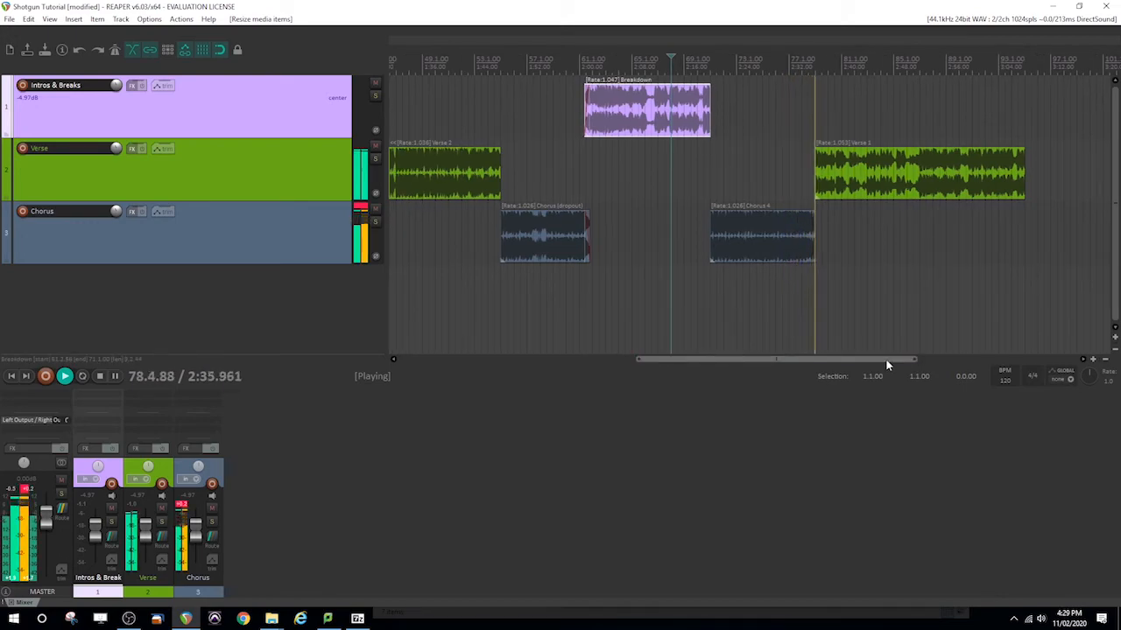
pyautogui.press('space')
# Step: Audition the transition from the end of Chorus 4 into Verse 1 from 78.4.00
pyautogui.click(1105, 359)
pyautogui.click(1104, 362)
pyautogui.moveTo(1098, 362); pyautogui.dragTo(1094, 364)
pyautogui.moveTo(834, 365); pyautogui.dragTo(893, 363)
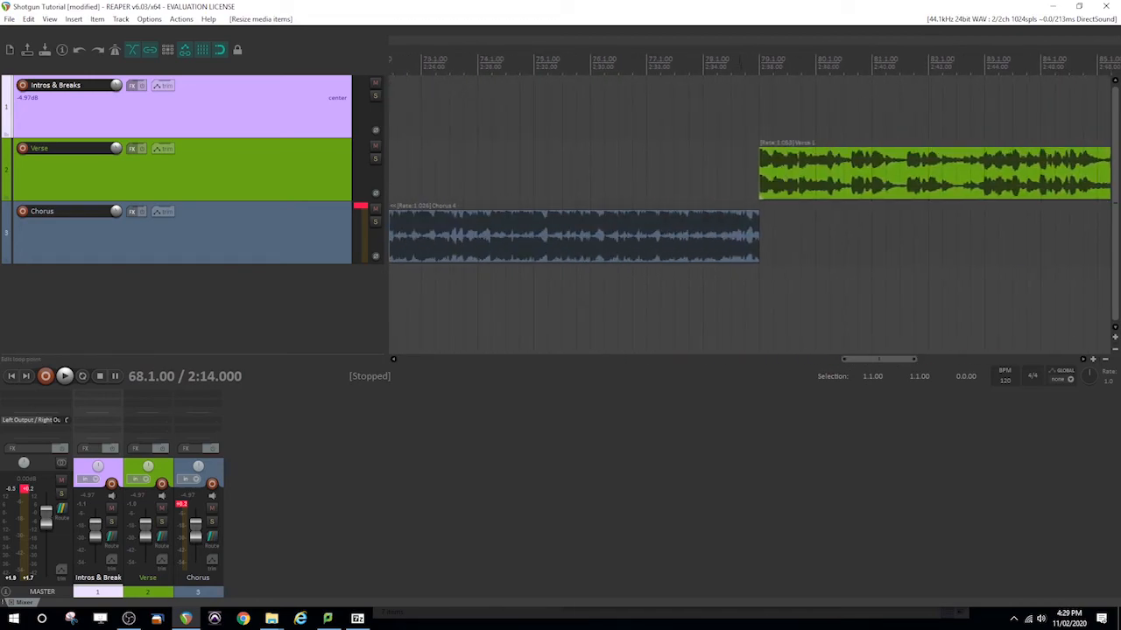
pyautogui.moveTo(1092, 361); pyautogui.dragTo(1093, 362)
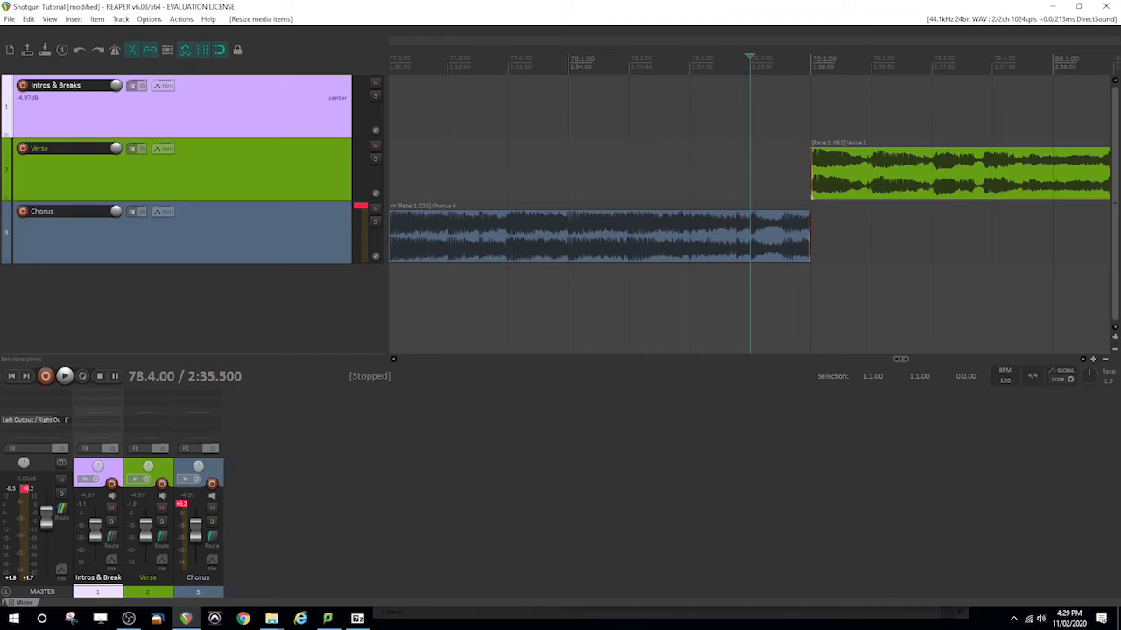
pyautogui.press('space')
pyautogui.press('space')
# Step: With snapping off, trim the end of Chorus 4 back to 78.4.47 and add a fade-out starting at about 78.4.00
pyautogui.click(777, 62)
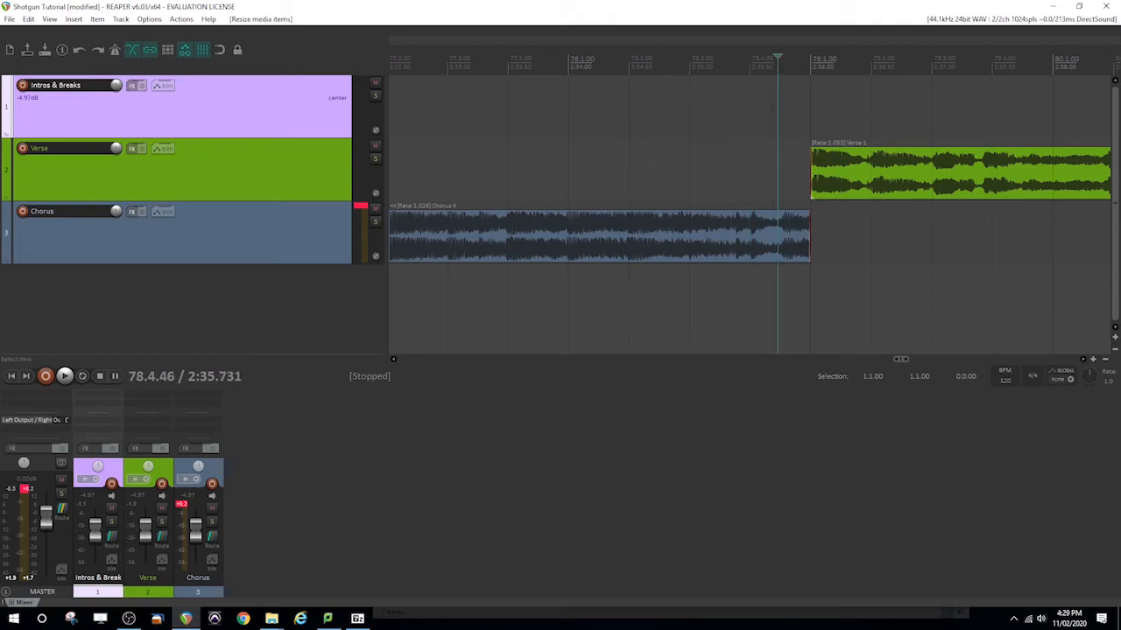
pyautogui.click(779, 232)
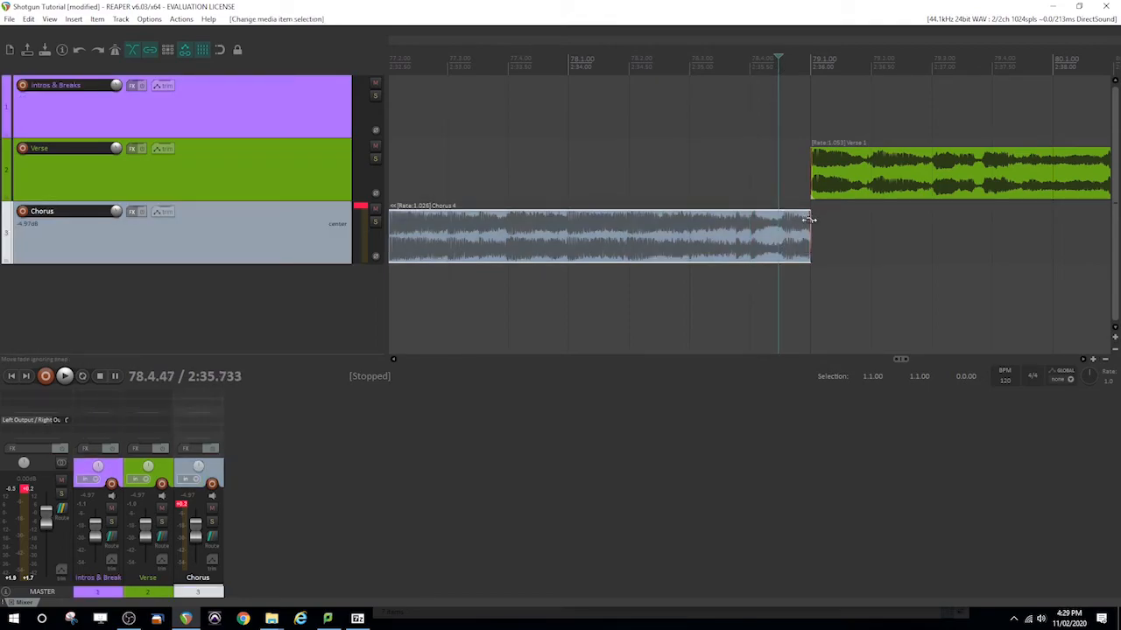
pyautogui.moveTo(807, 236); pyautogui.dragTo(753, 214)
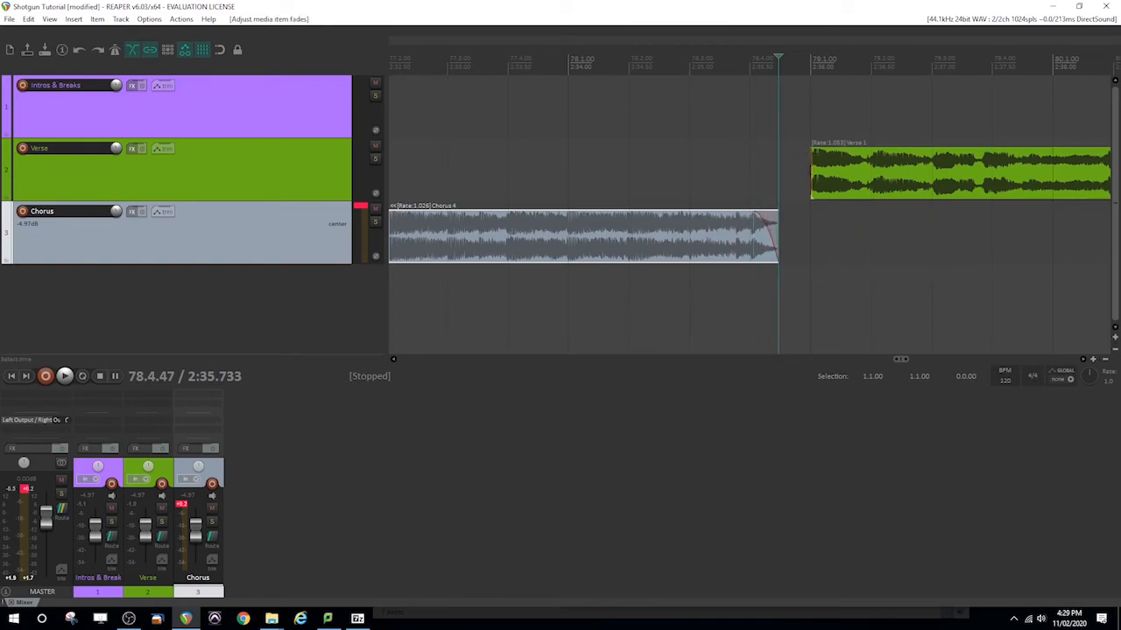
# Step: Extend the start of Verse 1 back to about 78.4.00, fade it in across the overlap, and audition from 77.4.45
pyautogui.moveTo(810, 175); pyautogui.dragTo(776, 153)
pyautogui.click(535, 174)
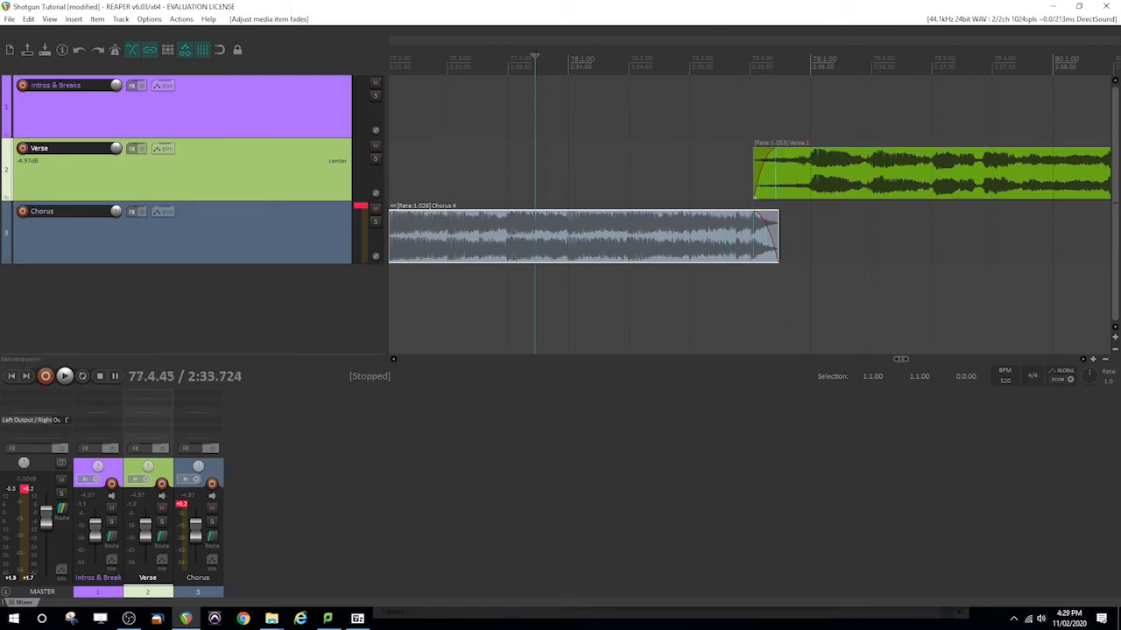
pyautogui.press('space')
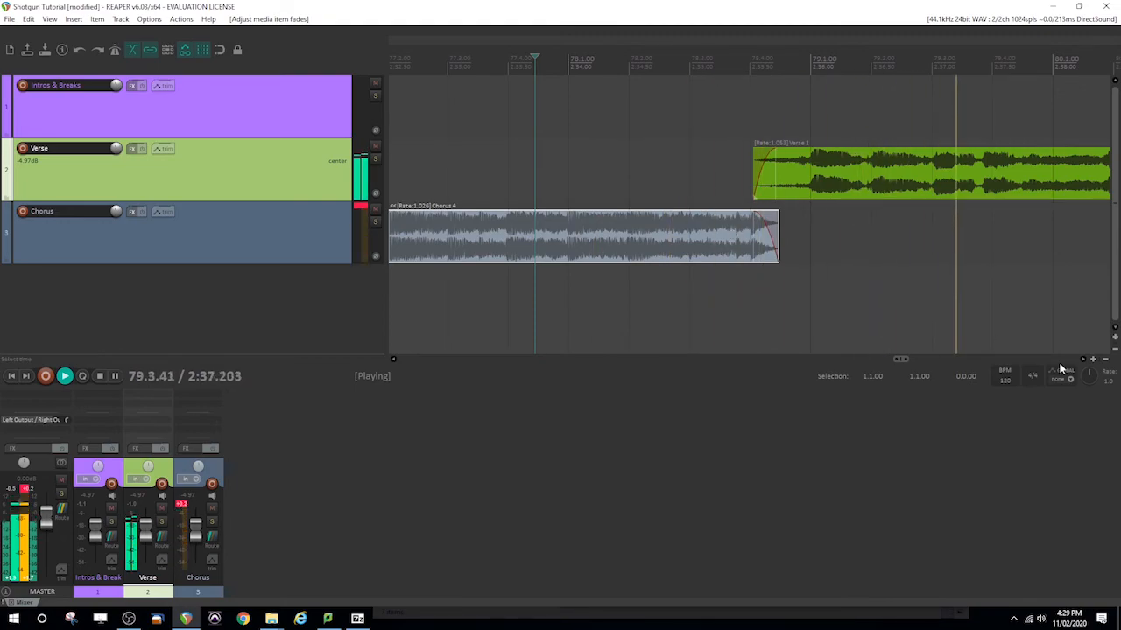
# Step: Examine the end of Verse 1 near 95.1.00 and audition it from 94.1.45
pyautogui.click(1106, 366)
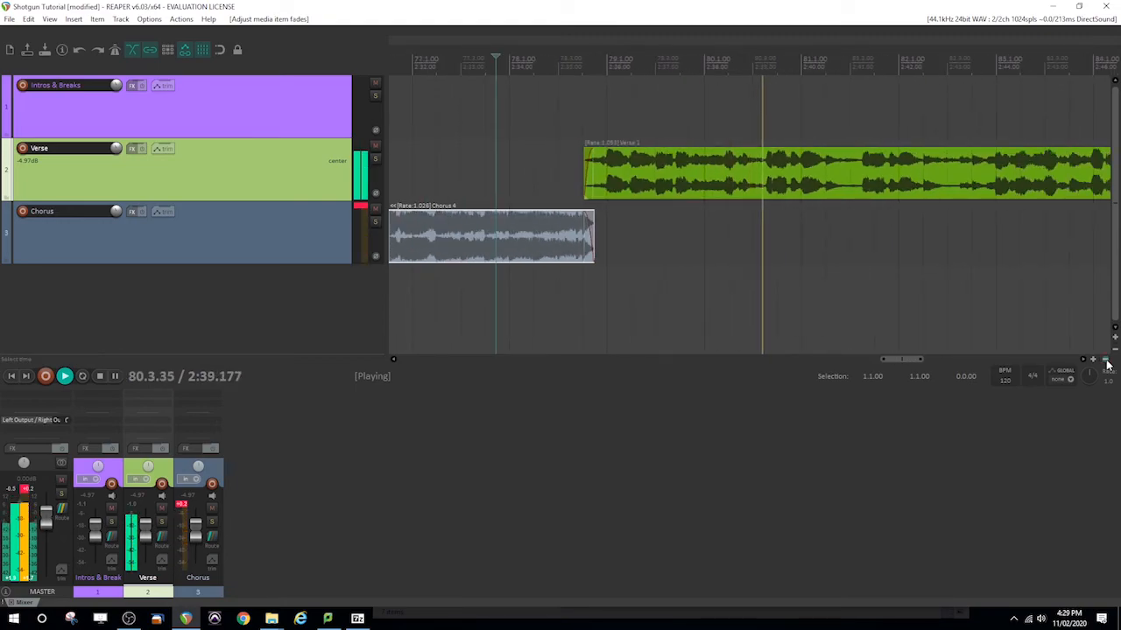
pyautogui.moveTo(893, 360); pyautogui.dragTo(999, 361)
pyautogui.press('space')
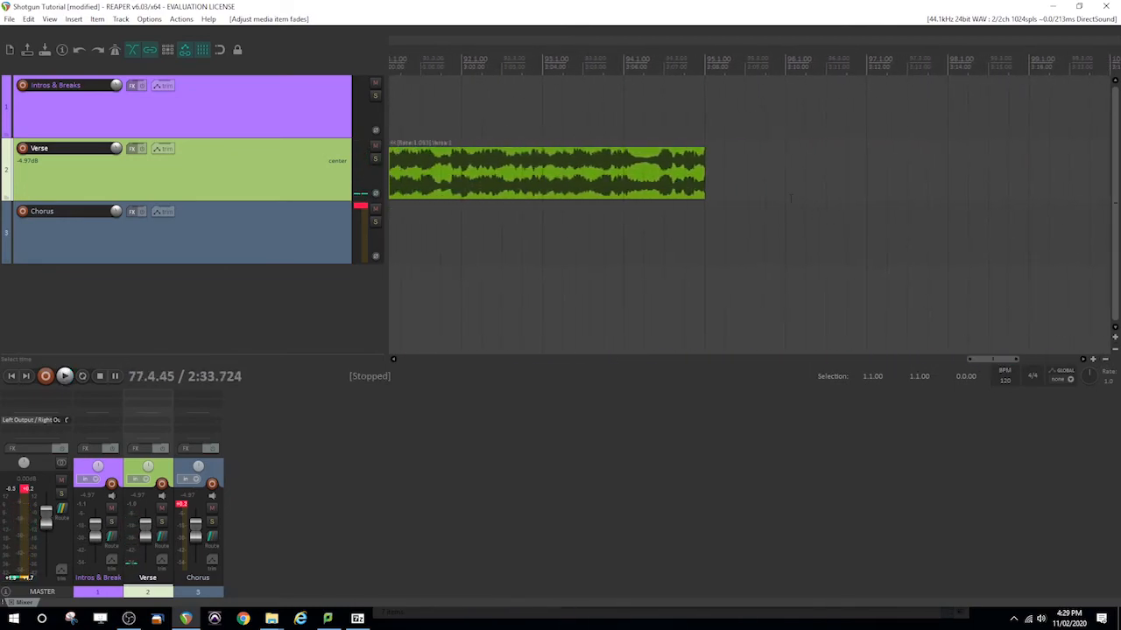
pyautogui.click(632, 67)
pyautogui.press('space')
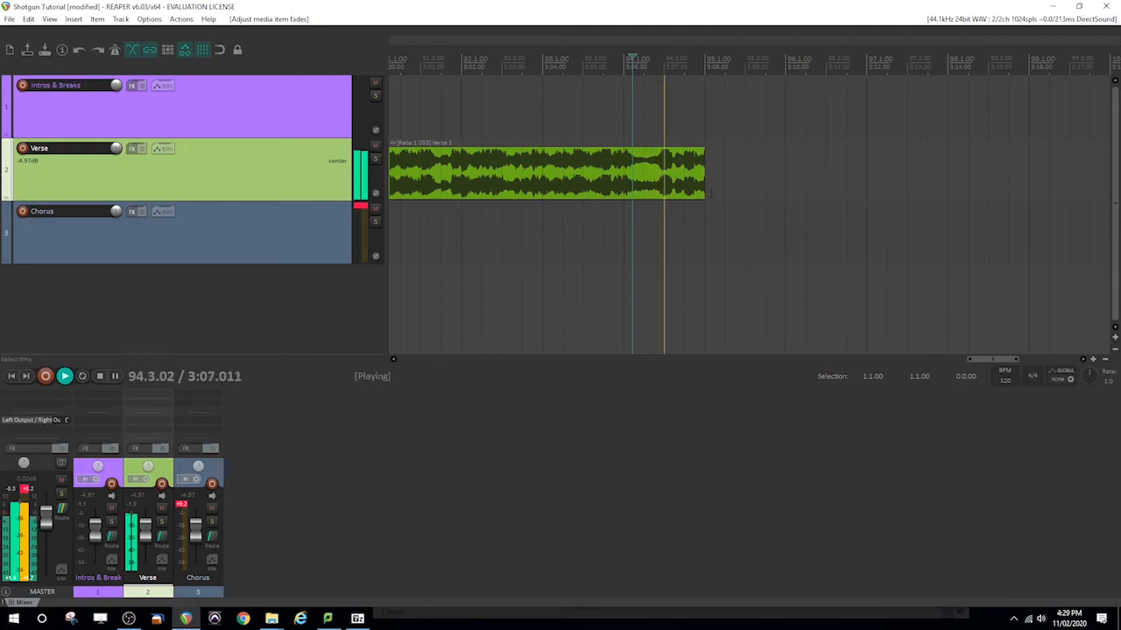
pyautogui.press('space')
# Step: Add a long fade-out to Verse 1 from about 87.1.00 to its end and audition the fade
pyautogui.click(1105, 360)
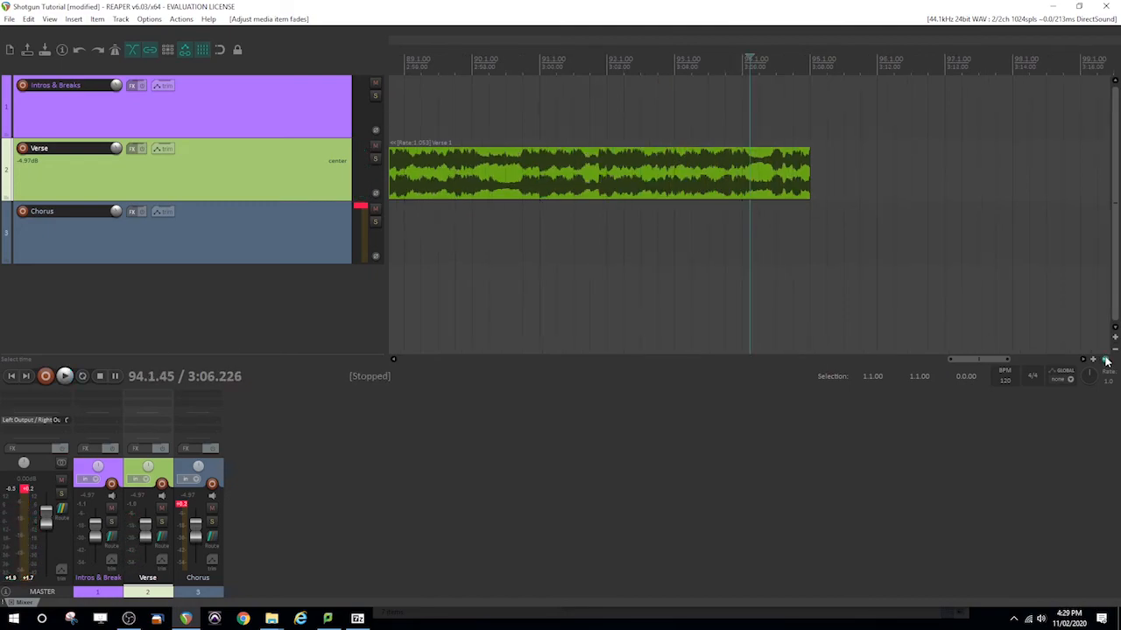
pyautogui.click(1105, 360)
pyautogui.click(1105, 360)
pyautogui.click(1105, 360)
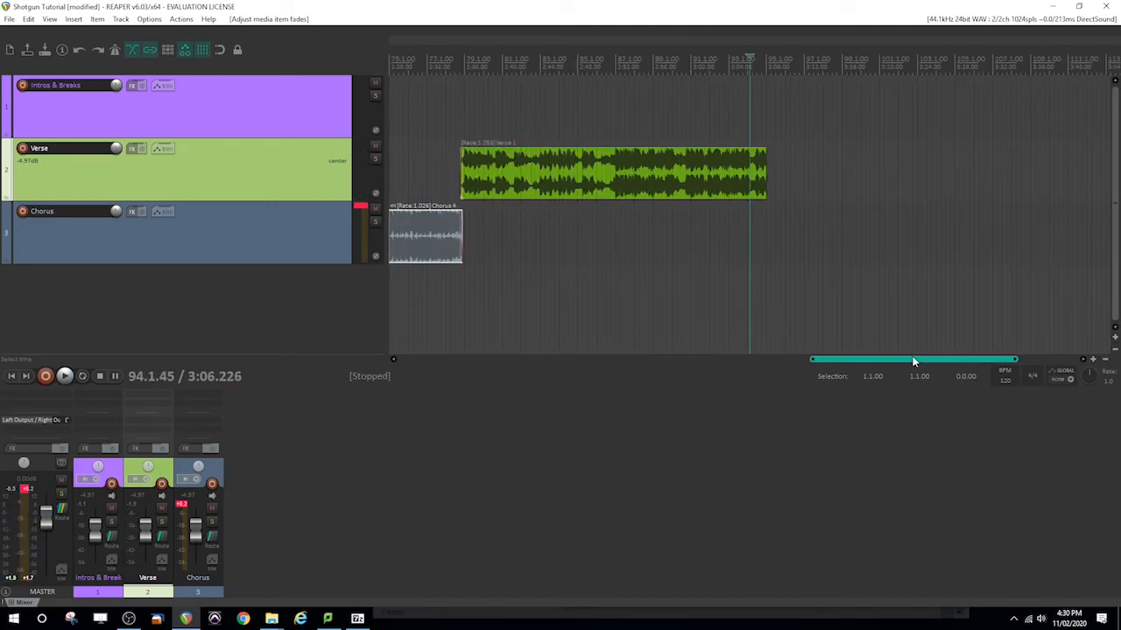
pyautogui.moveTo(913, 360); pyautogui.dragTo(866, 363)
pyautogui.moveTo(916, 150); pyautogui.dragTo(768, 152)
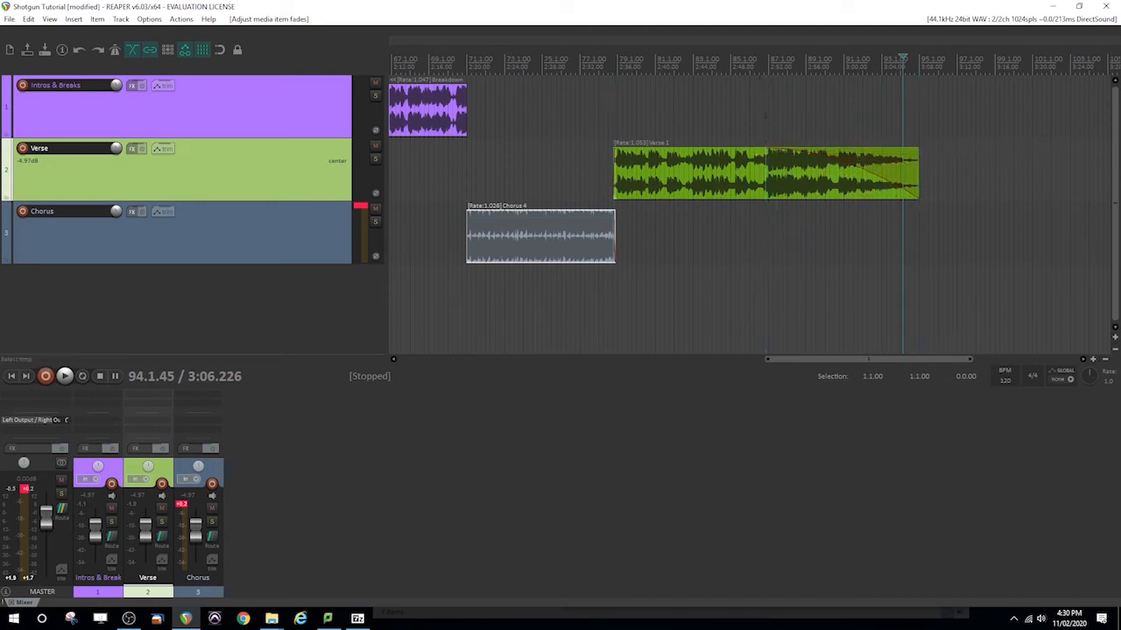
pyautogui.click(766, 62)
pyautogui.press('space')
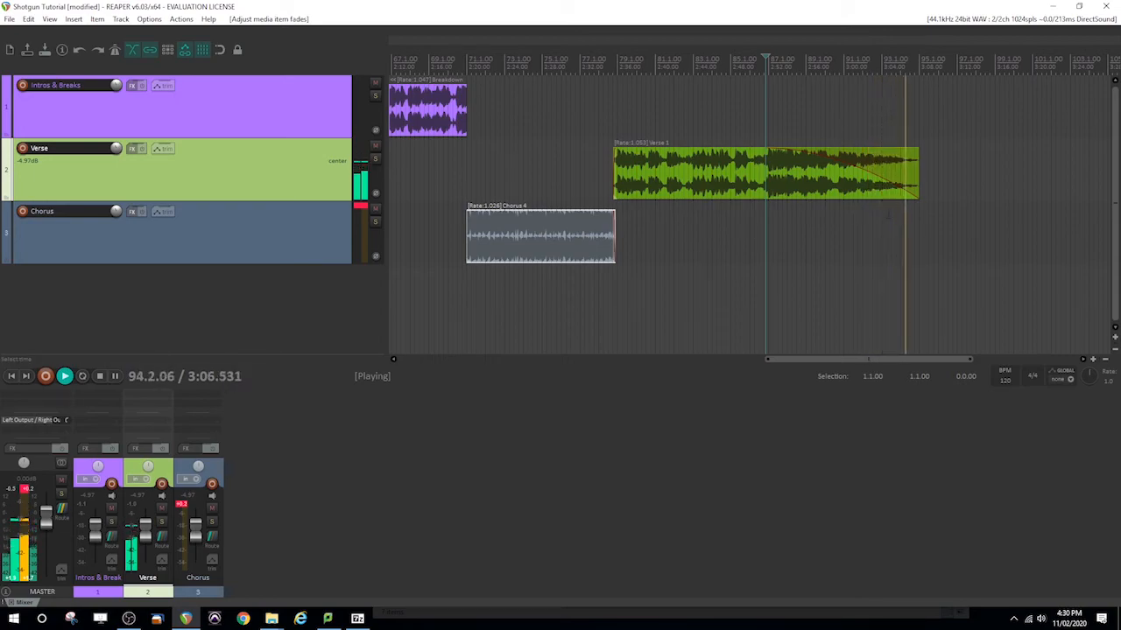
# Step: Trim the end of Verse 1 back to about 94.2.00 and audition the ending from about 92.1.00
pyautogui.press('space')
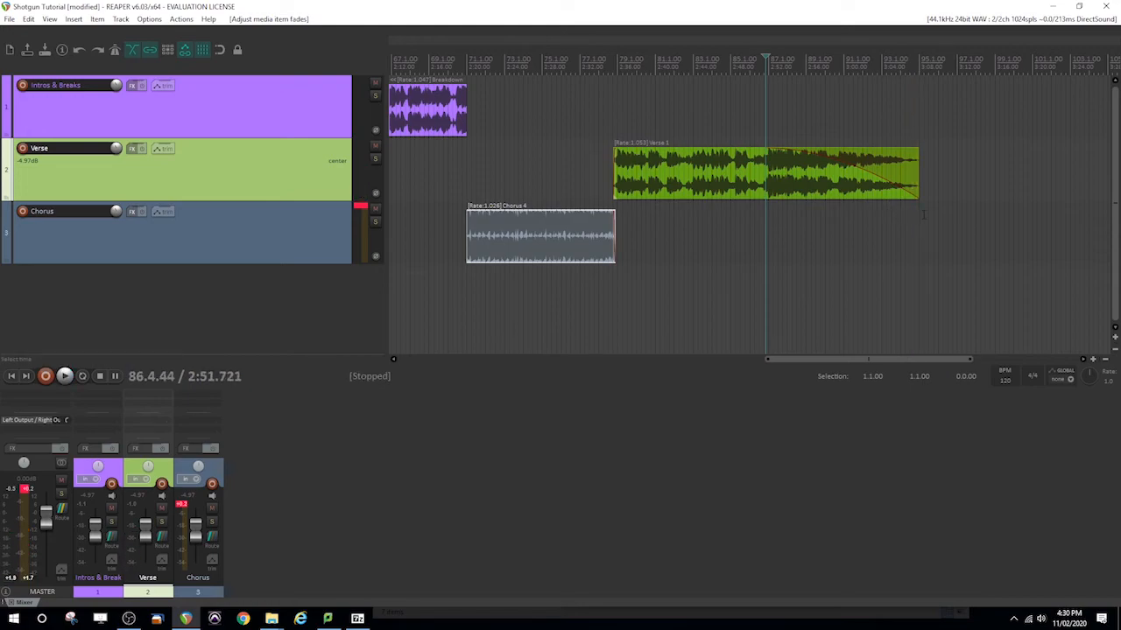
pyautogui.moveTo(917, 182); pyautogui.dragTo(905, 182)
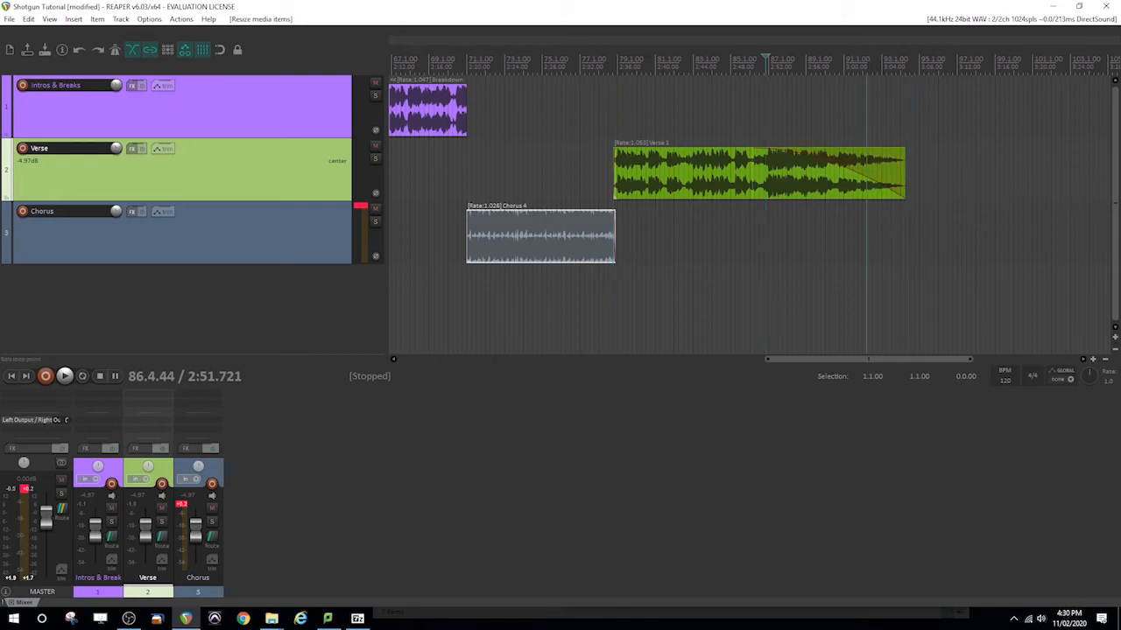
pyautogui.click(866, 66)
pyautogui.press('space')
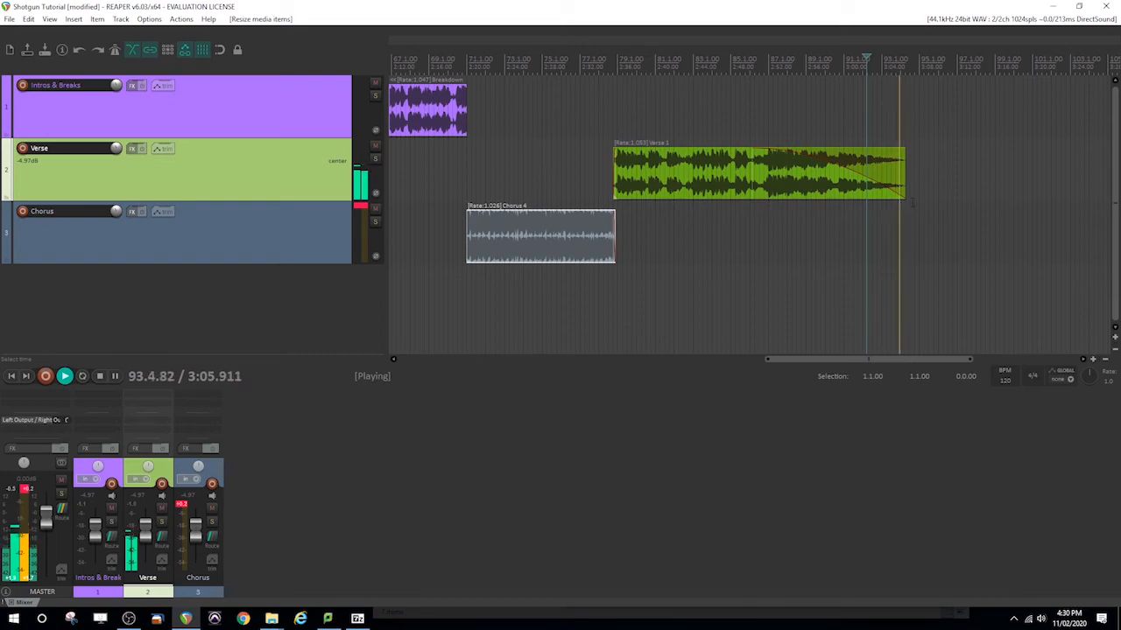
pyautogui.press('space')
pyautogui.click(902, 66)
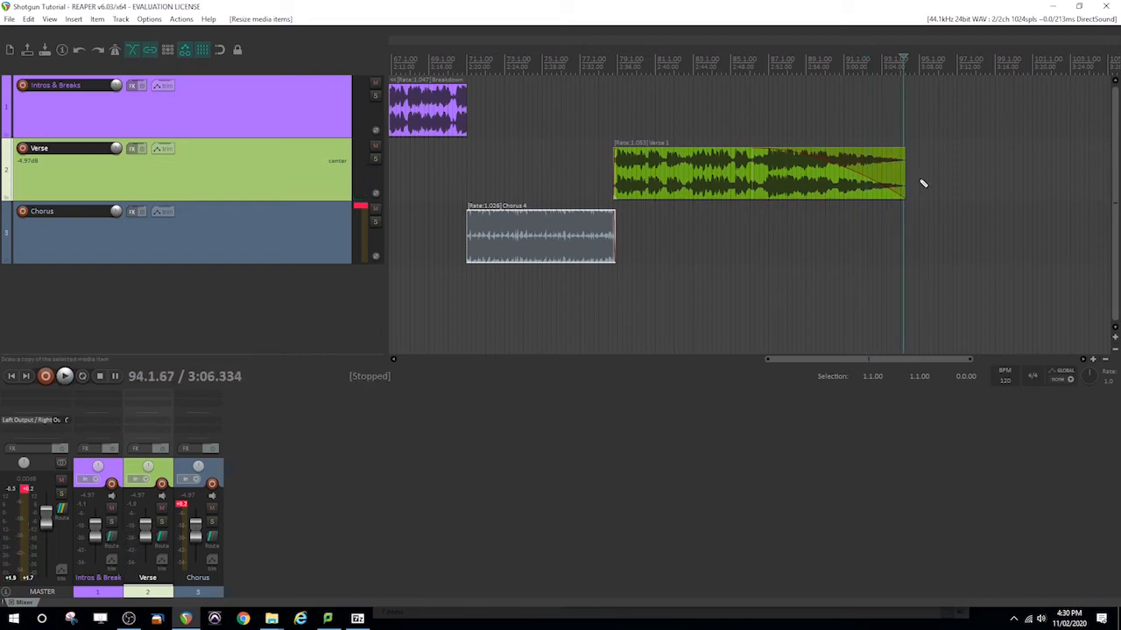
# Step: Audition the transition from Verse 2 into the dropout Chorus from 54.2.87 and clear the Chorus track's clip indicator
pyautogui.moveTo(936, 360); pyautogui.dragTo(871, 360)
pyautogui.click(1104, 359)
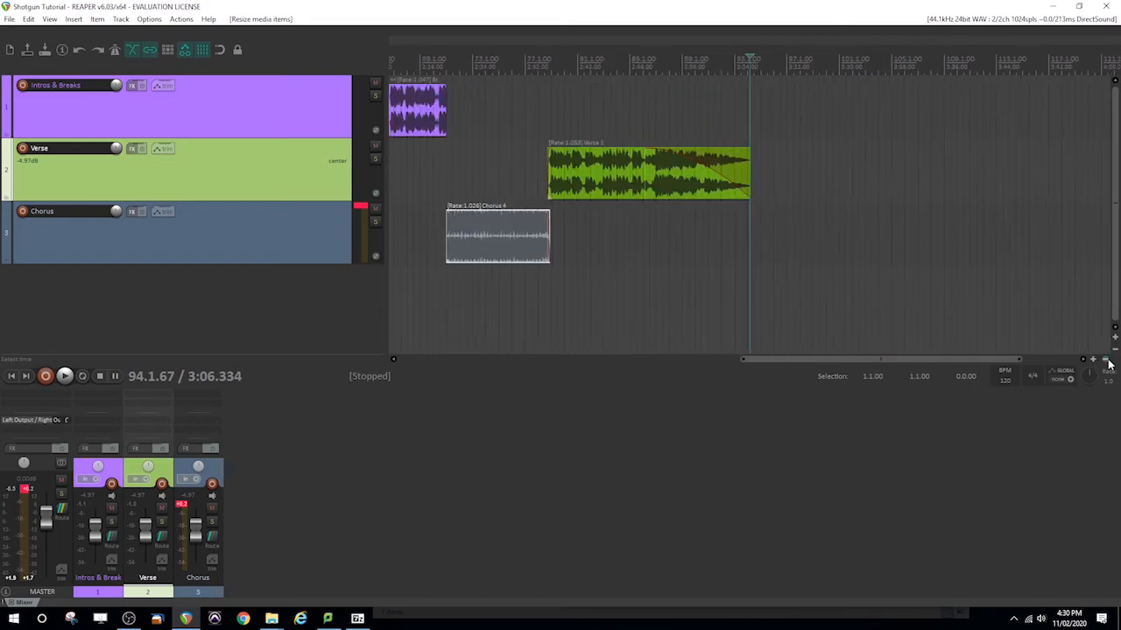
pyautogui.click(1105, 360)
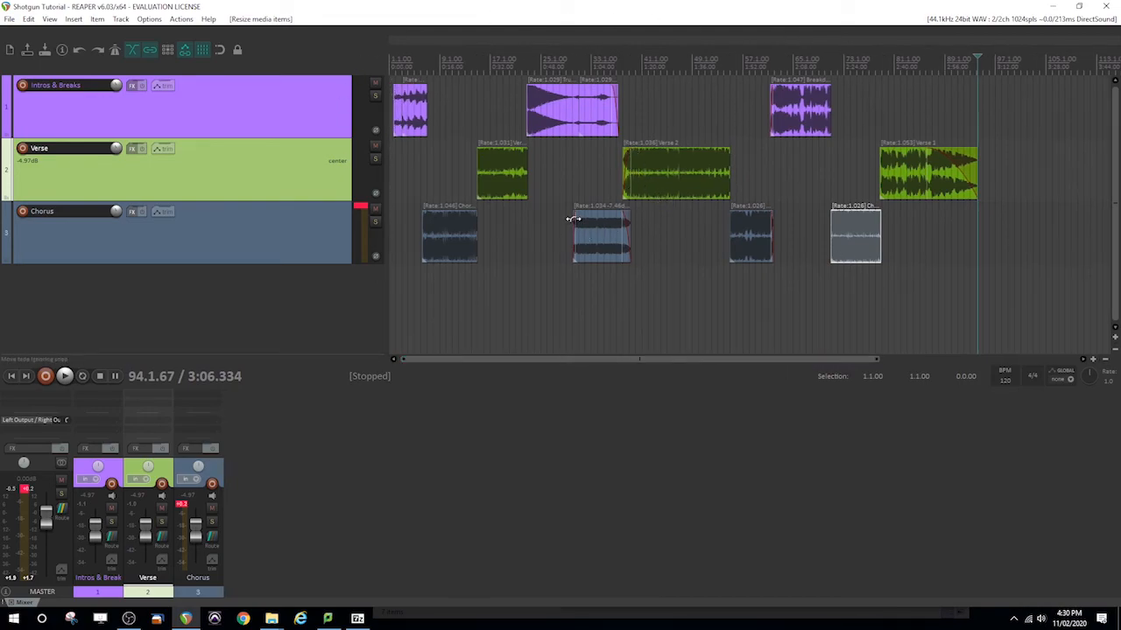
pyautogui.click(750, 259)
pyautogui.press('space')
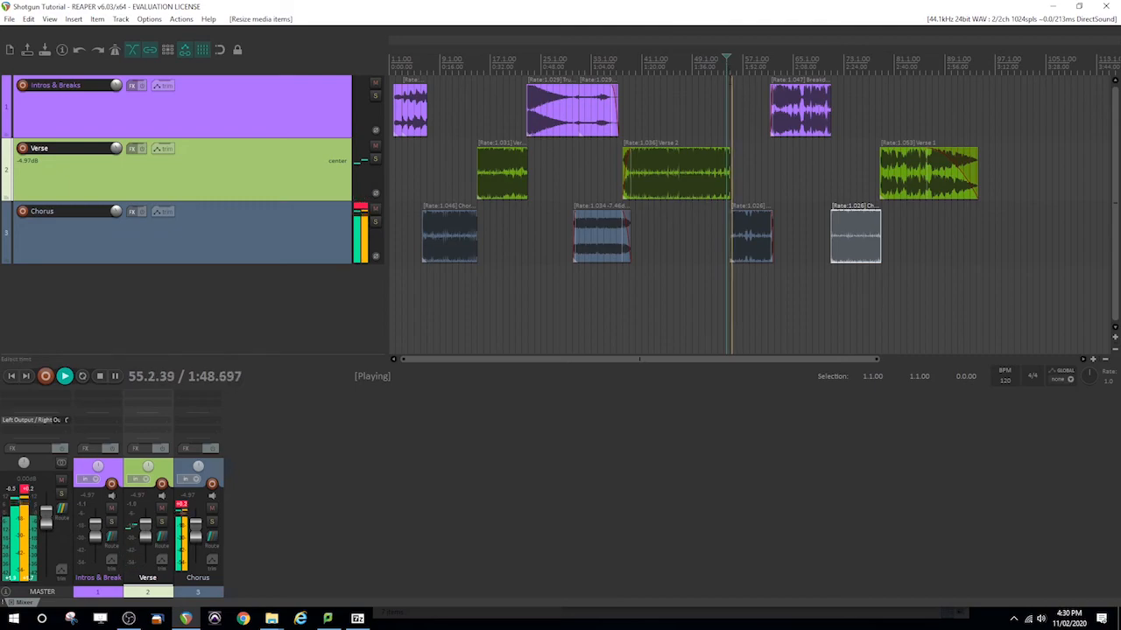
pyautogui.press('space')
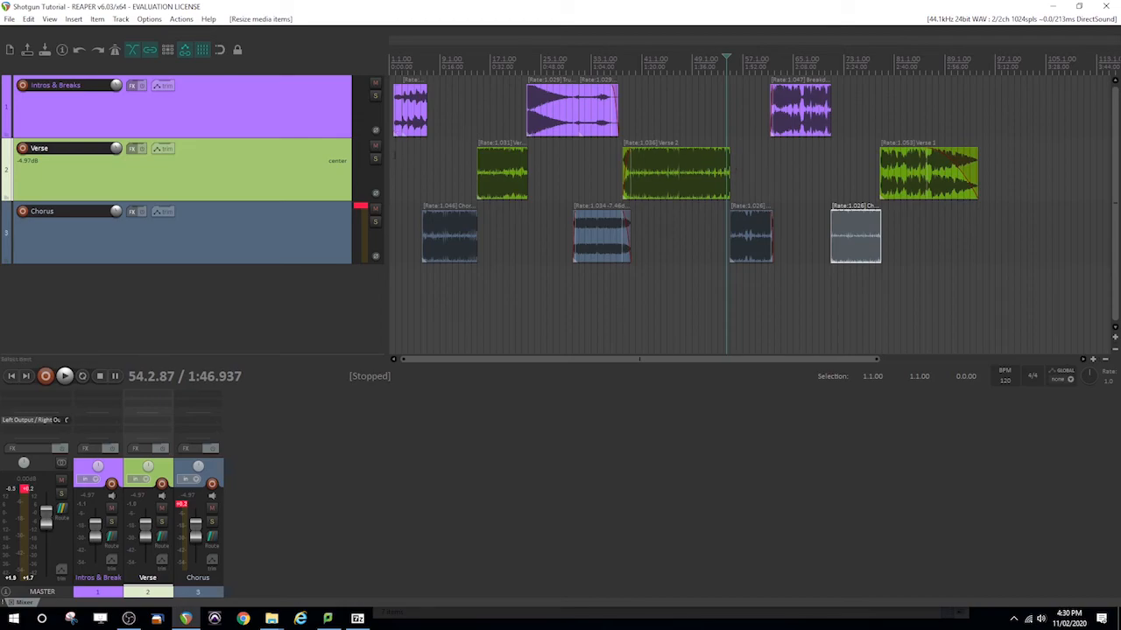
pyautogui.click(363, 211)
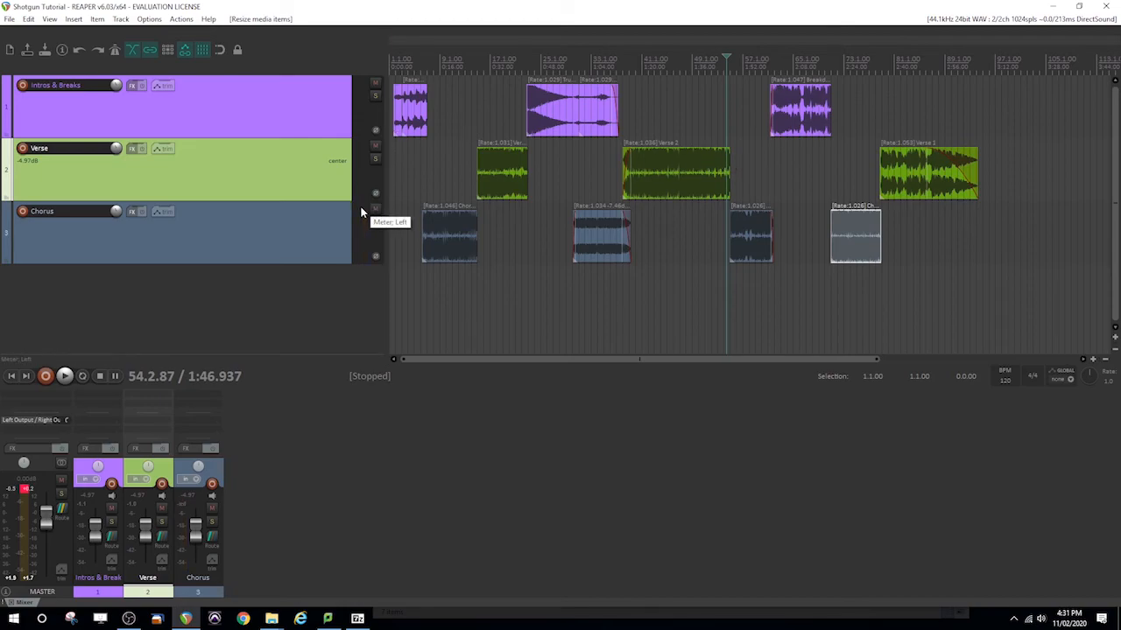
# Step: Clear the item selection and examine the overlaps between the sections from the Intro to Verse 2
pyautogui.moveTo(987, 263); pyautogui.dragTo(900, 225)
pyautogui.click(990, 278)
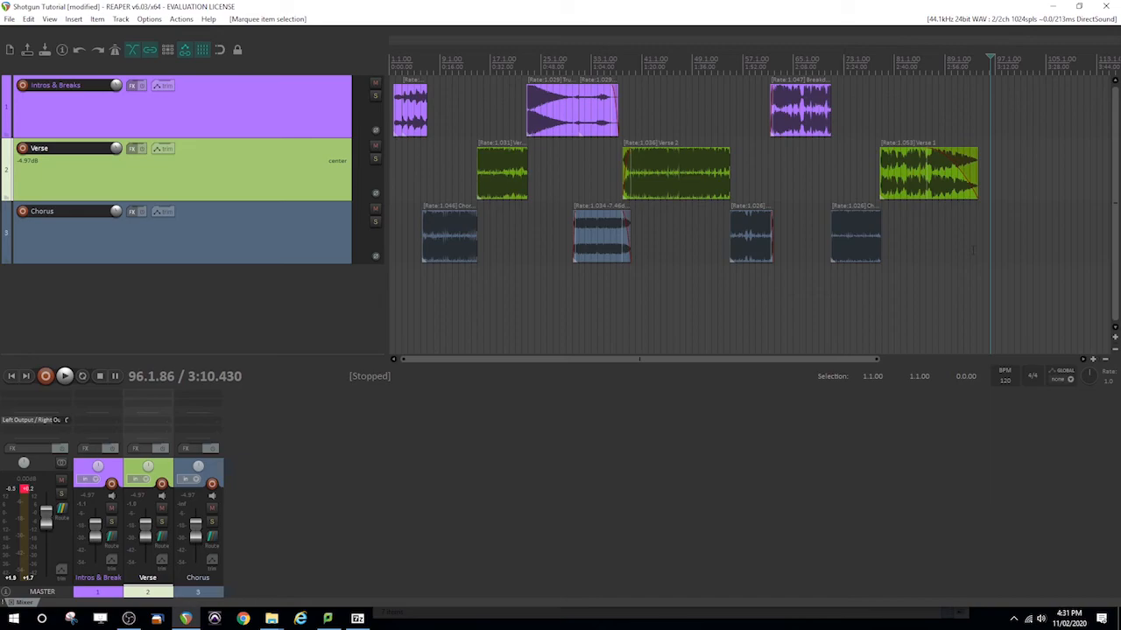
pyautogui.click(885, 297)
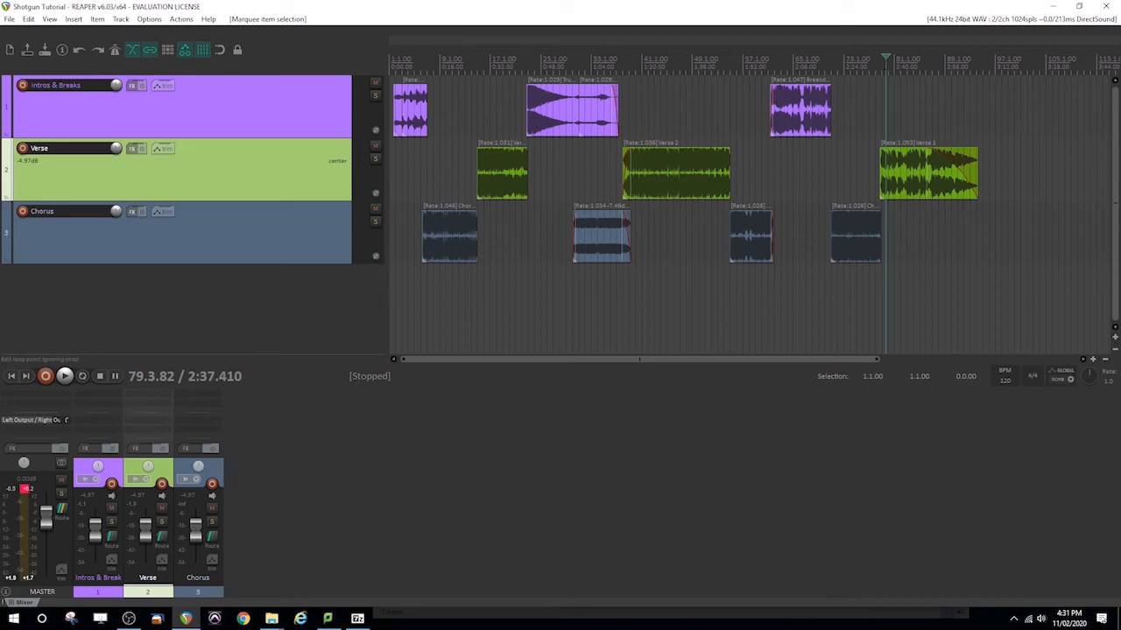
pyautogui.moveTo(876, 360); pyautogui.dragTo(599, 376)
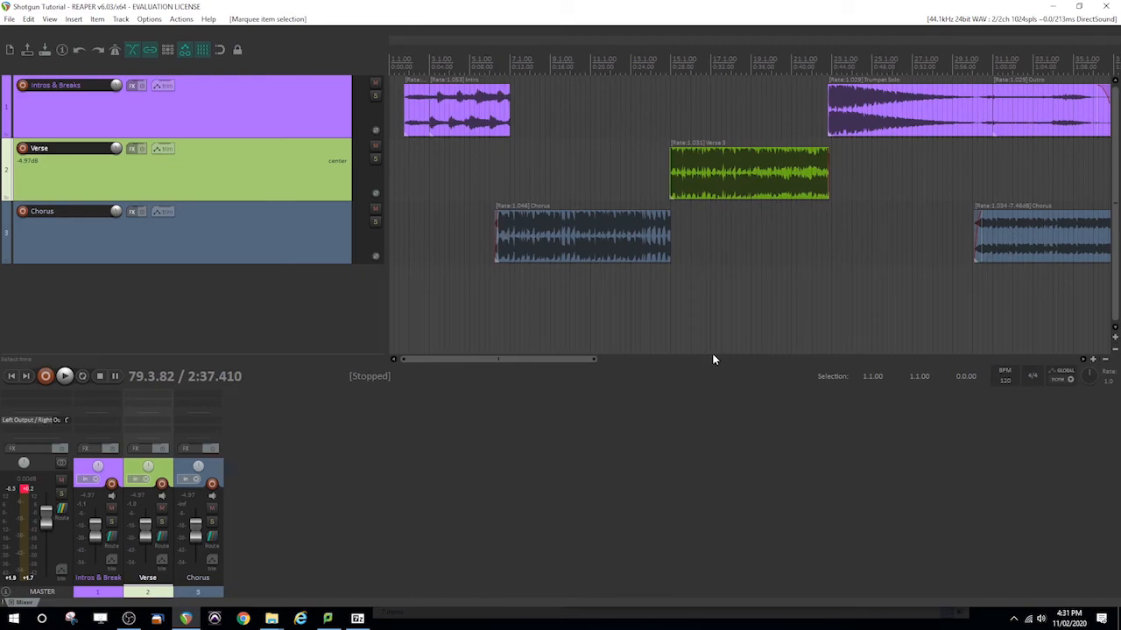
pyautogui.moveTo(575, 361); pyautogui.dragTo(710, 359)
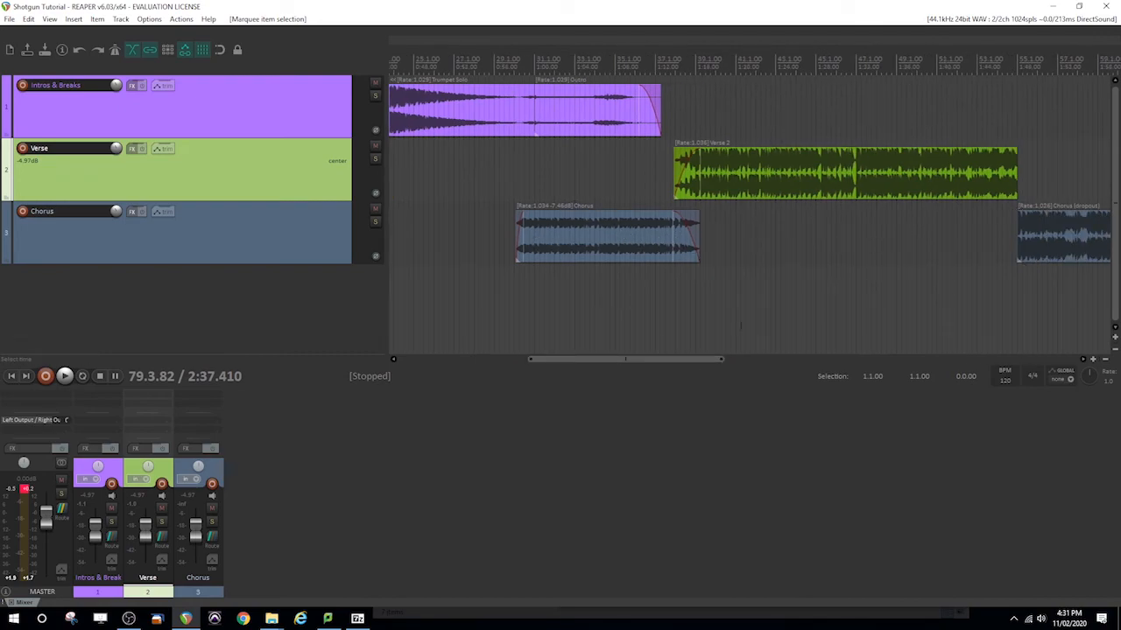
pyautogui.moveTo(597, 361); pyautogui.dragTo(450, 362)
pyautogui.click(509, 63)
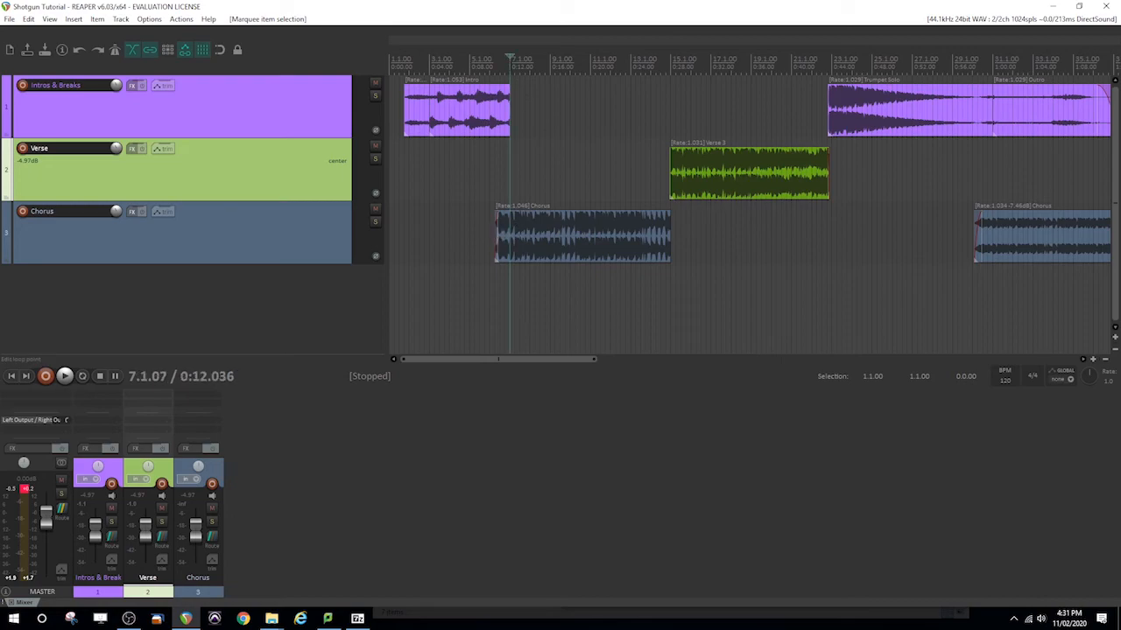
# Step: Try time-stretching the start of the first Chorus to about 7.1.00, audition it from 6.3.56, and undo the stretch
pyautogui.click(525, 236)
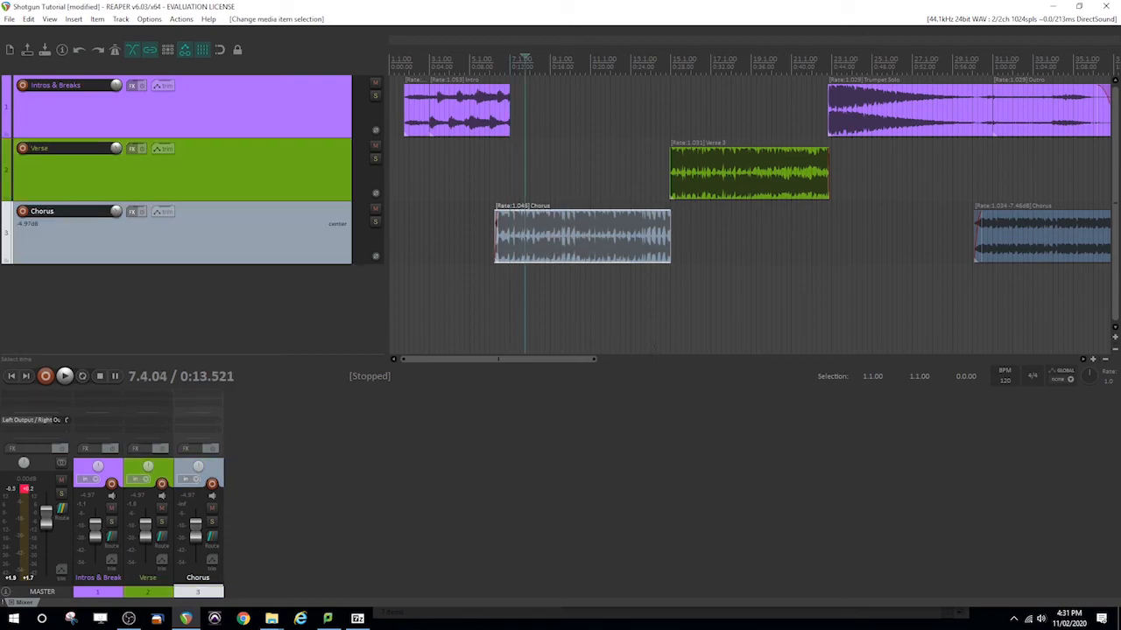
pyautogui.moveTo(493, 242); pyautogui.dragTo(509, 241)
pyautogui.click(502, 241)
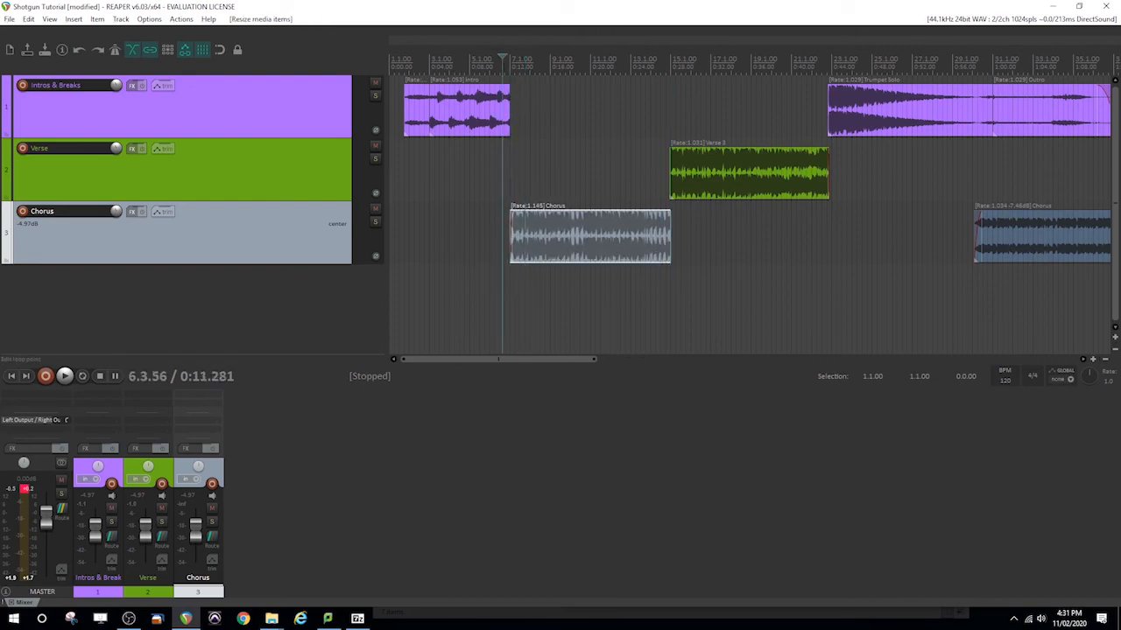
pyautogui.press('space')
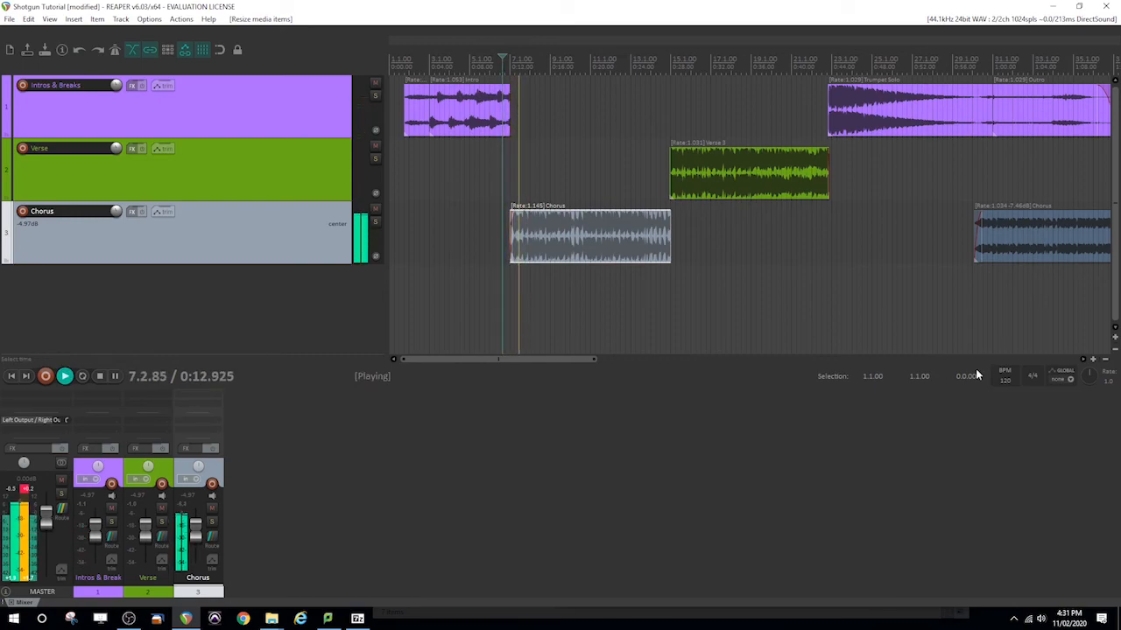
pyautogui.click(1092, 360)
pyautogui.click(1093, 360)
pyautogui.click(1092, 360)
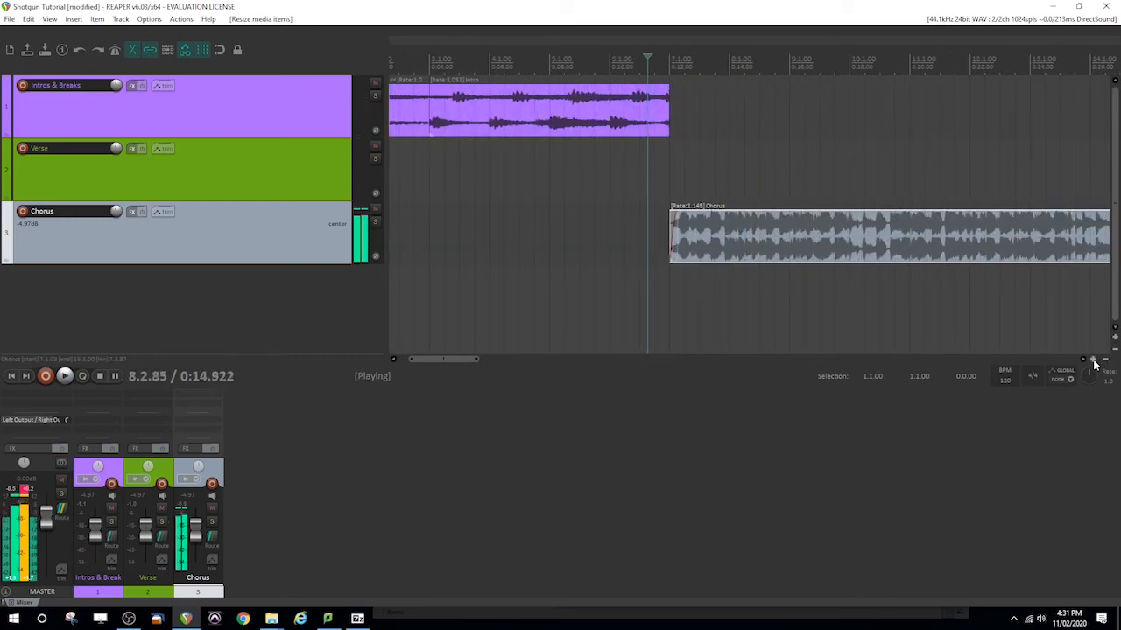
pyautogui.press('space')
pyautogui.click(669, 61)
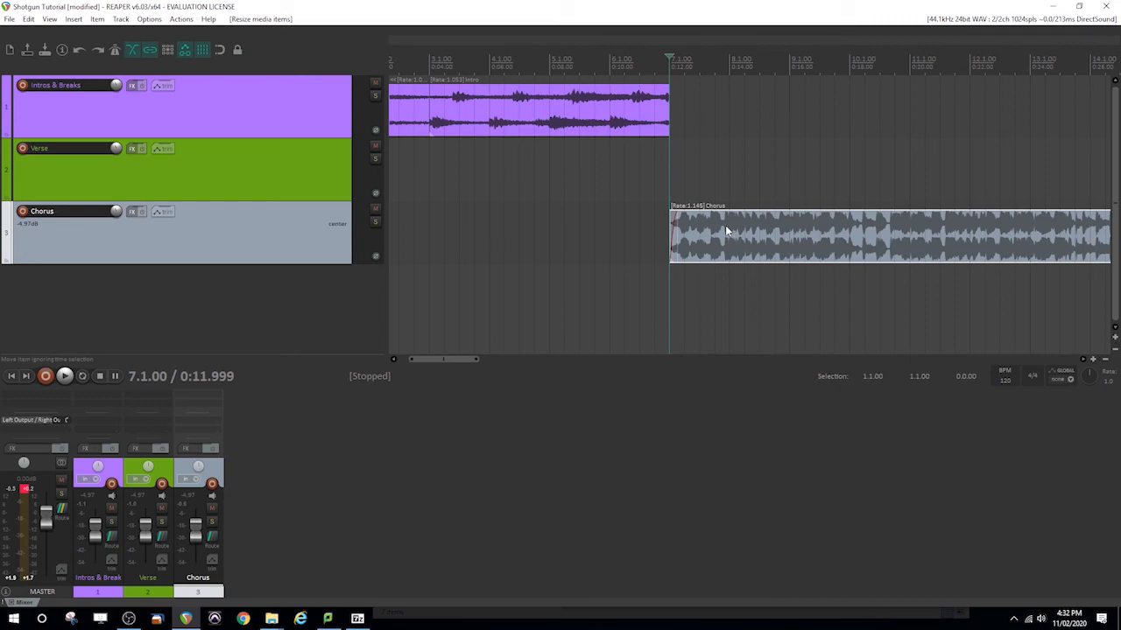
pyautogui.hotkey('ctrl', 'z')
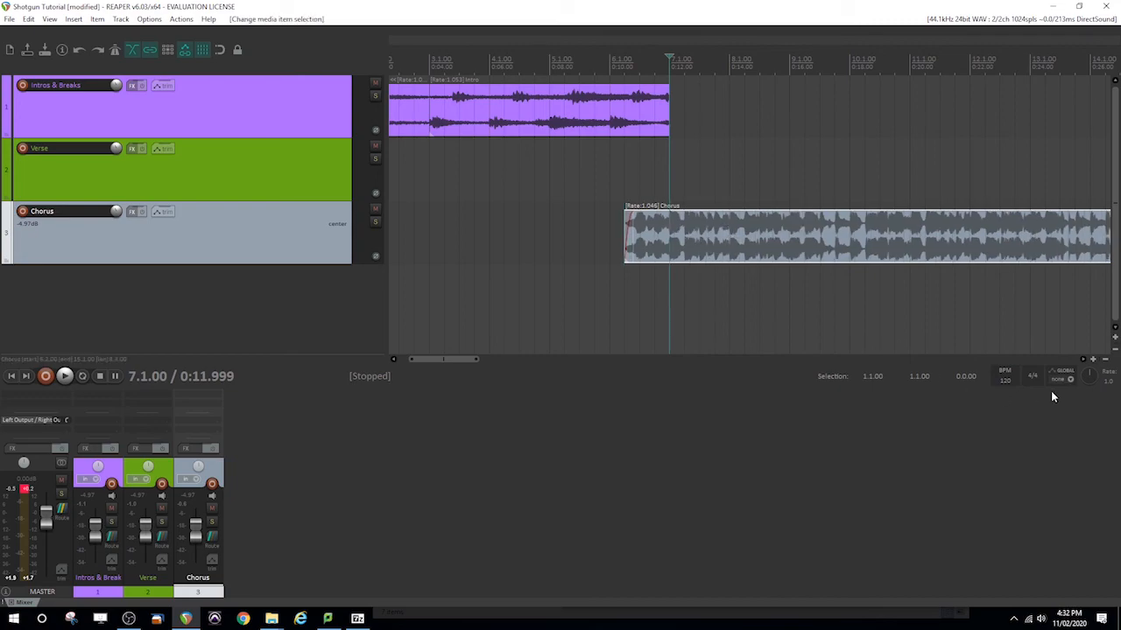
# Step: Save the project and place the edit cursor just past the end of Verse 1 at about 95.1.72
pyautogui.hotkey('ctrl', 's')
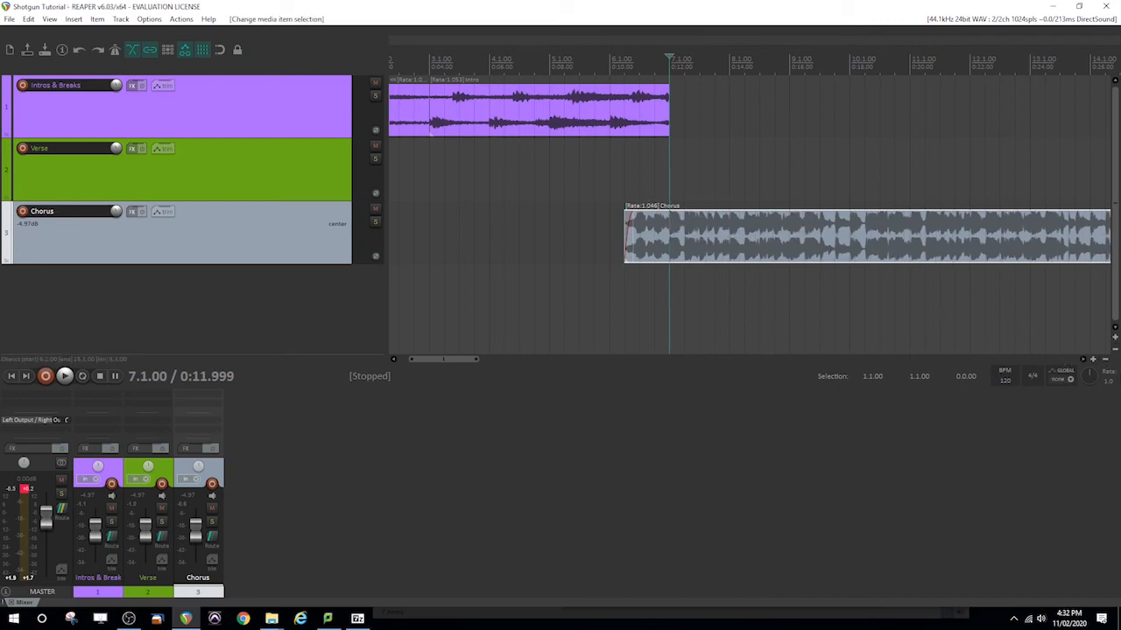
pyautogui.click(1105, 359)
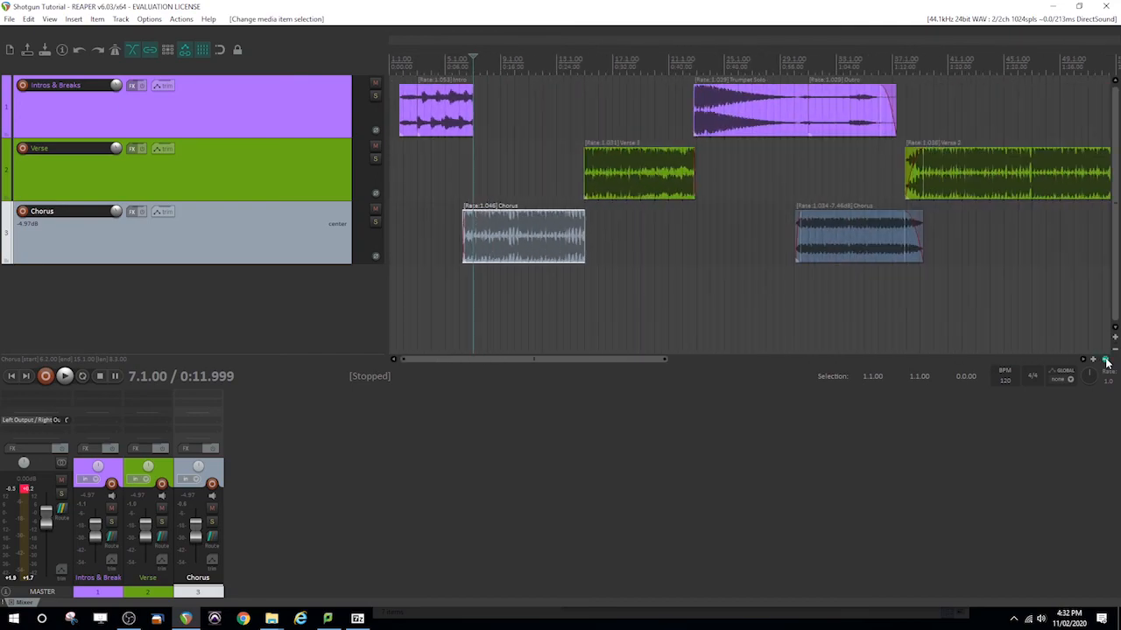
pyautogui.click(1104, 359)
pyautogui.click(1104, 359)
pyautogui.click(1105, 358)
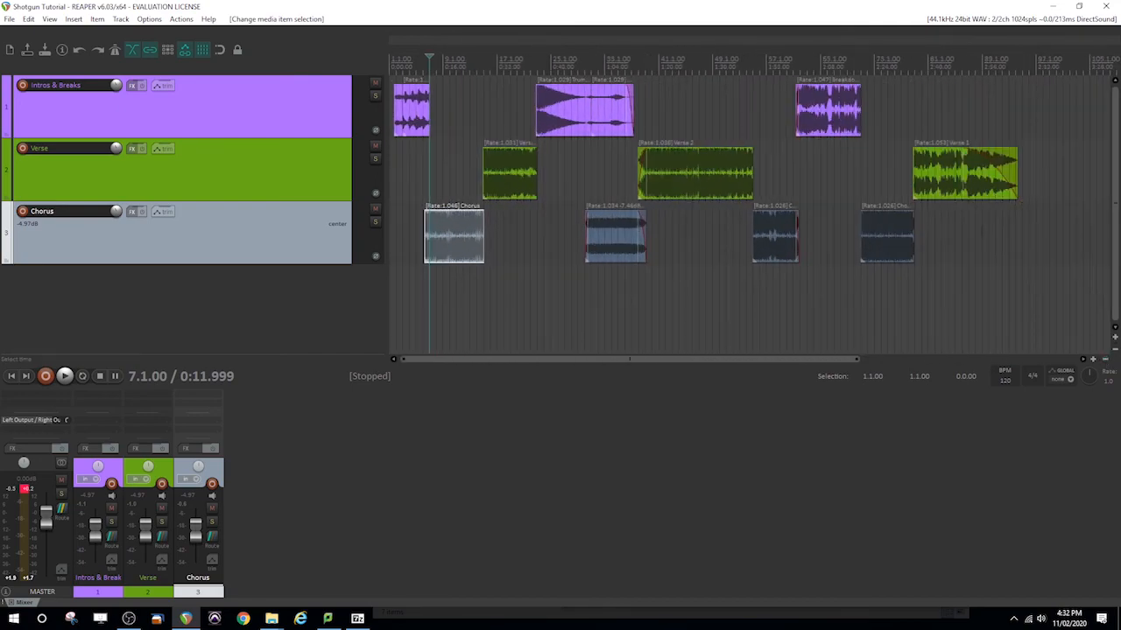
pyautogui.click(1022, 114)
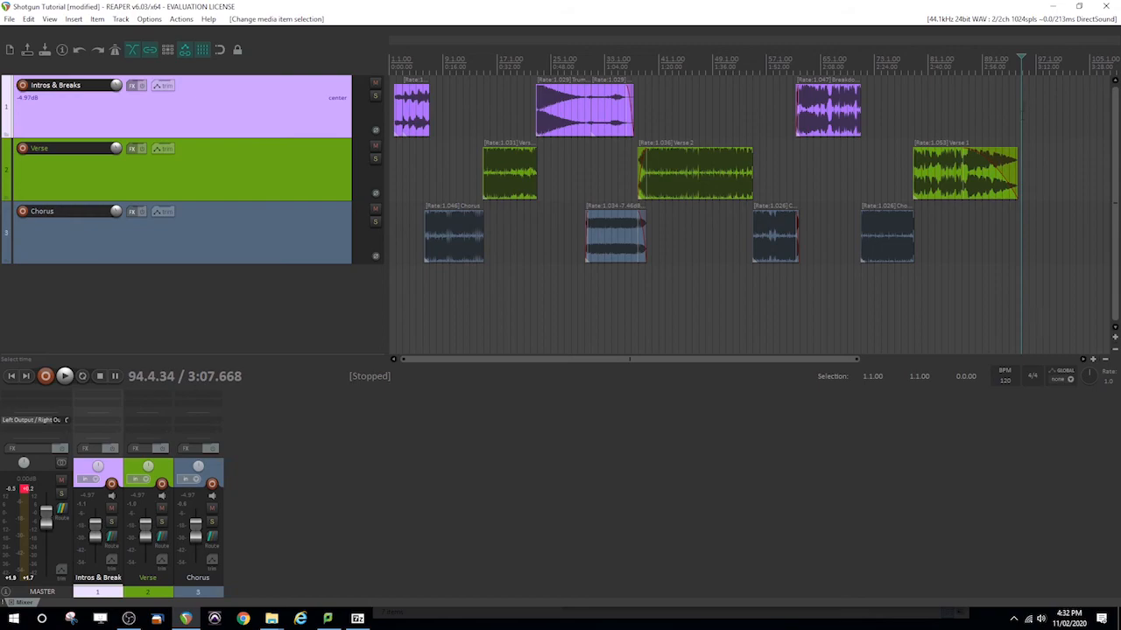
pyautogui.click(429, 65)
pyautogui.click(1023, 246)
pyautogui.click(1024, 245)
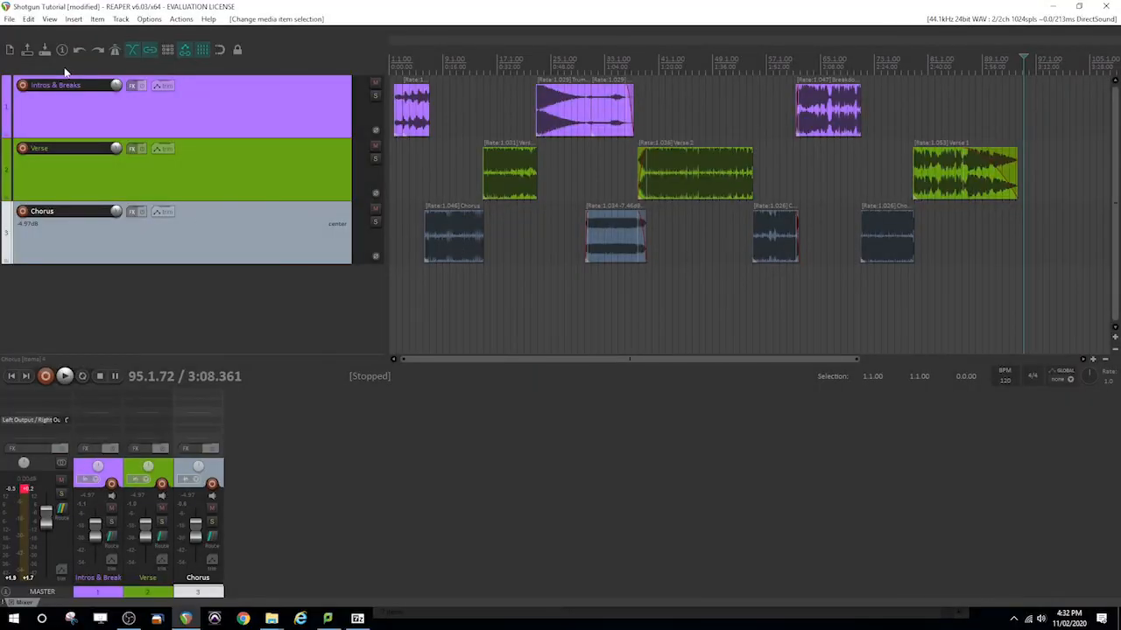
# Step: Render the entire project's master mix as an MP3 (encoder by LAME project), naming the file with the author's name followed by "Shotgun Jigsaw"
pyautogui.click(9, 18)
pyautogui.click(58, 208)
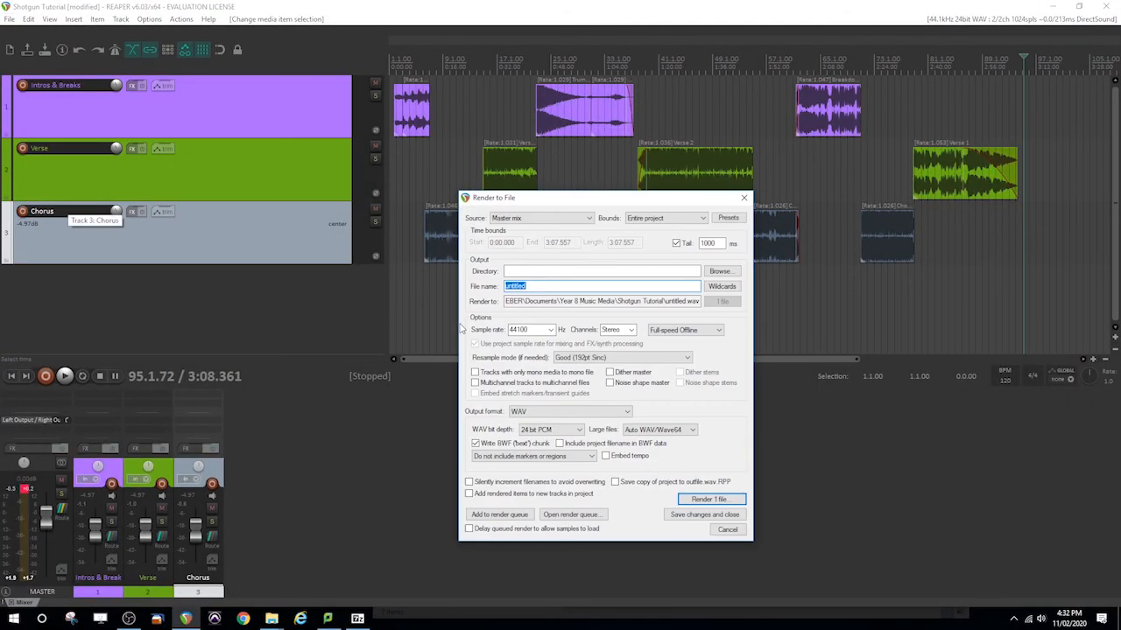
pyautogui.click(561, 411)
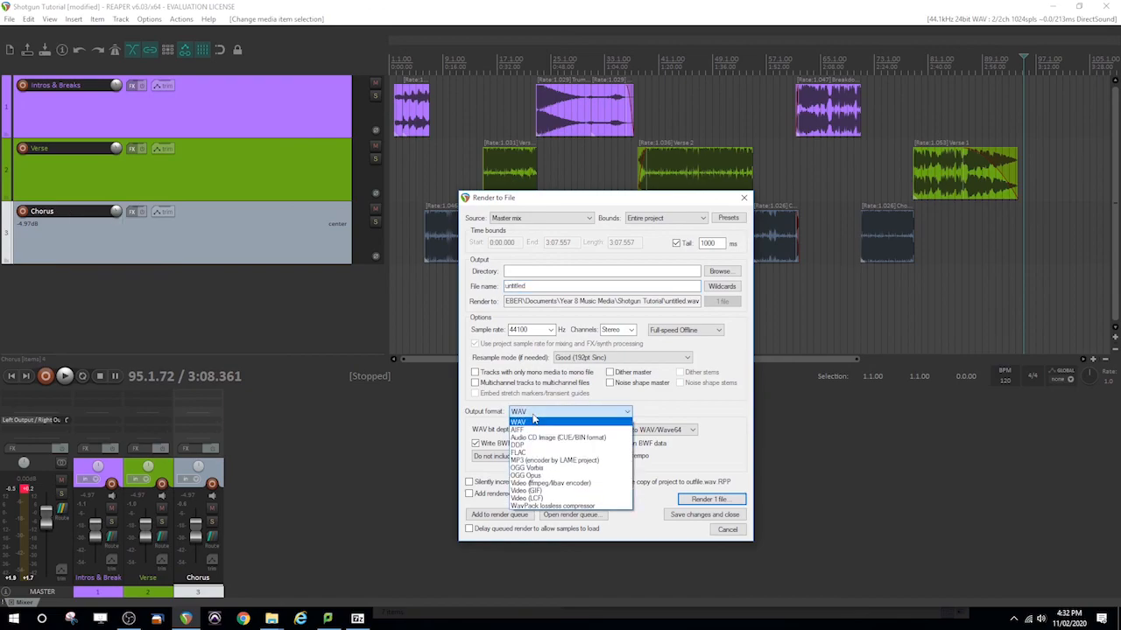
pyautogui.click(530, 462)
pyautogui.moveTo(535, 286); pyautogui.dragTo(478, 289)
pyautogui.write('Mr Weber Shotgun Jigsaw')
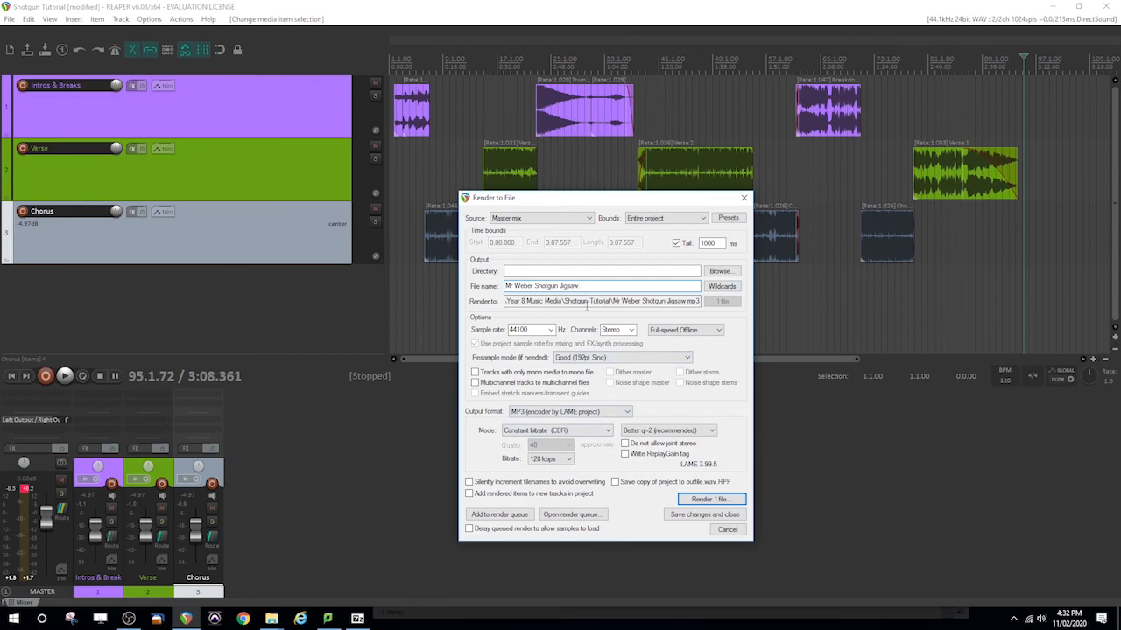
pyautogui.click(709, 499)
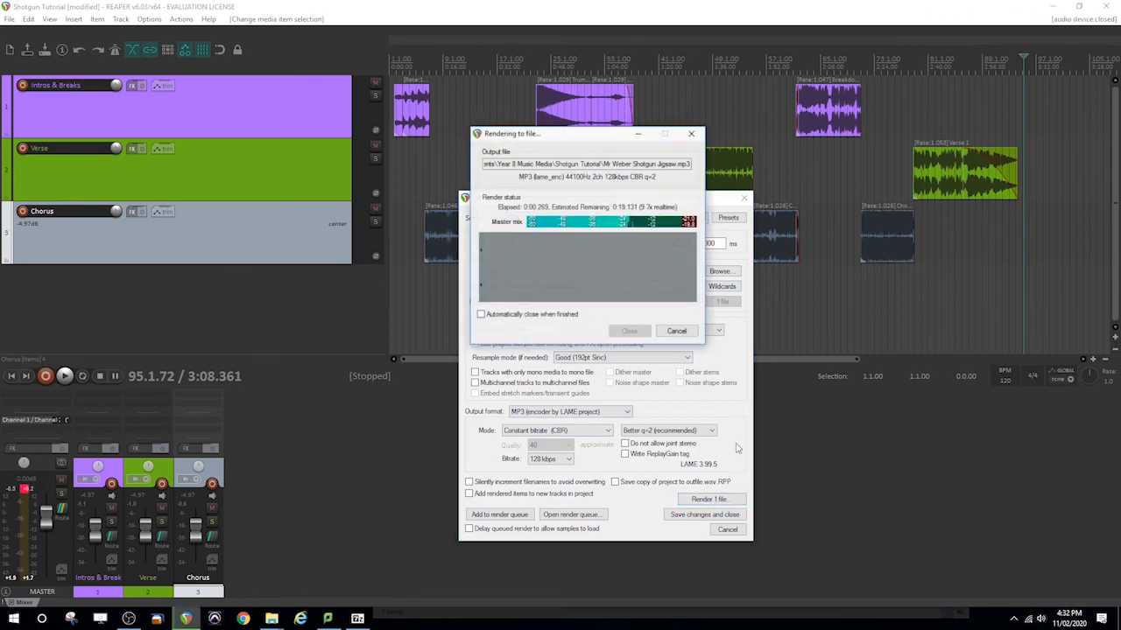